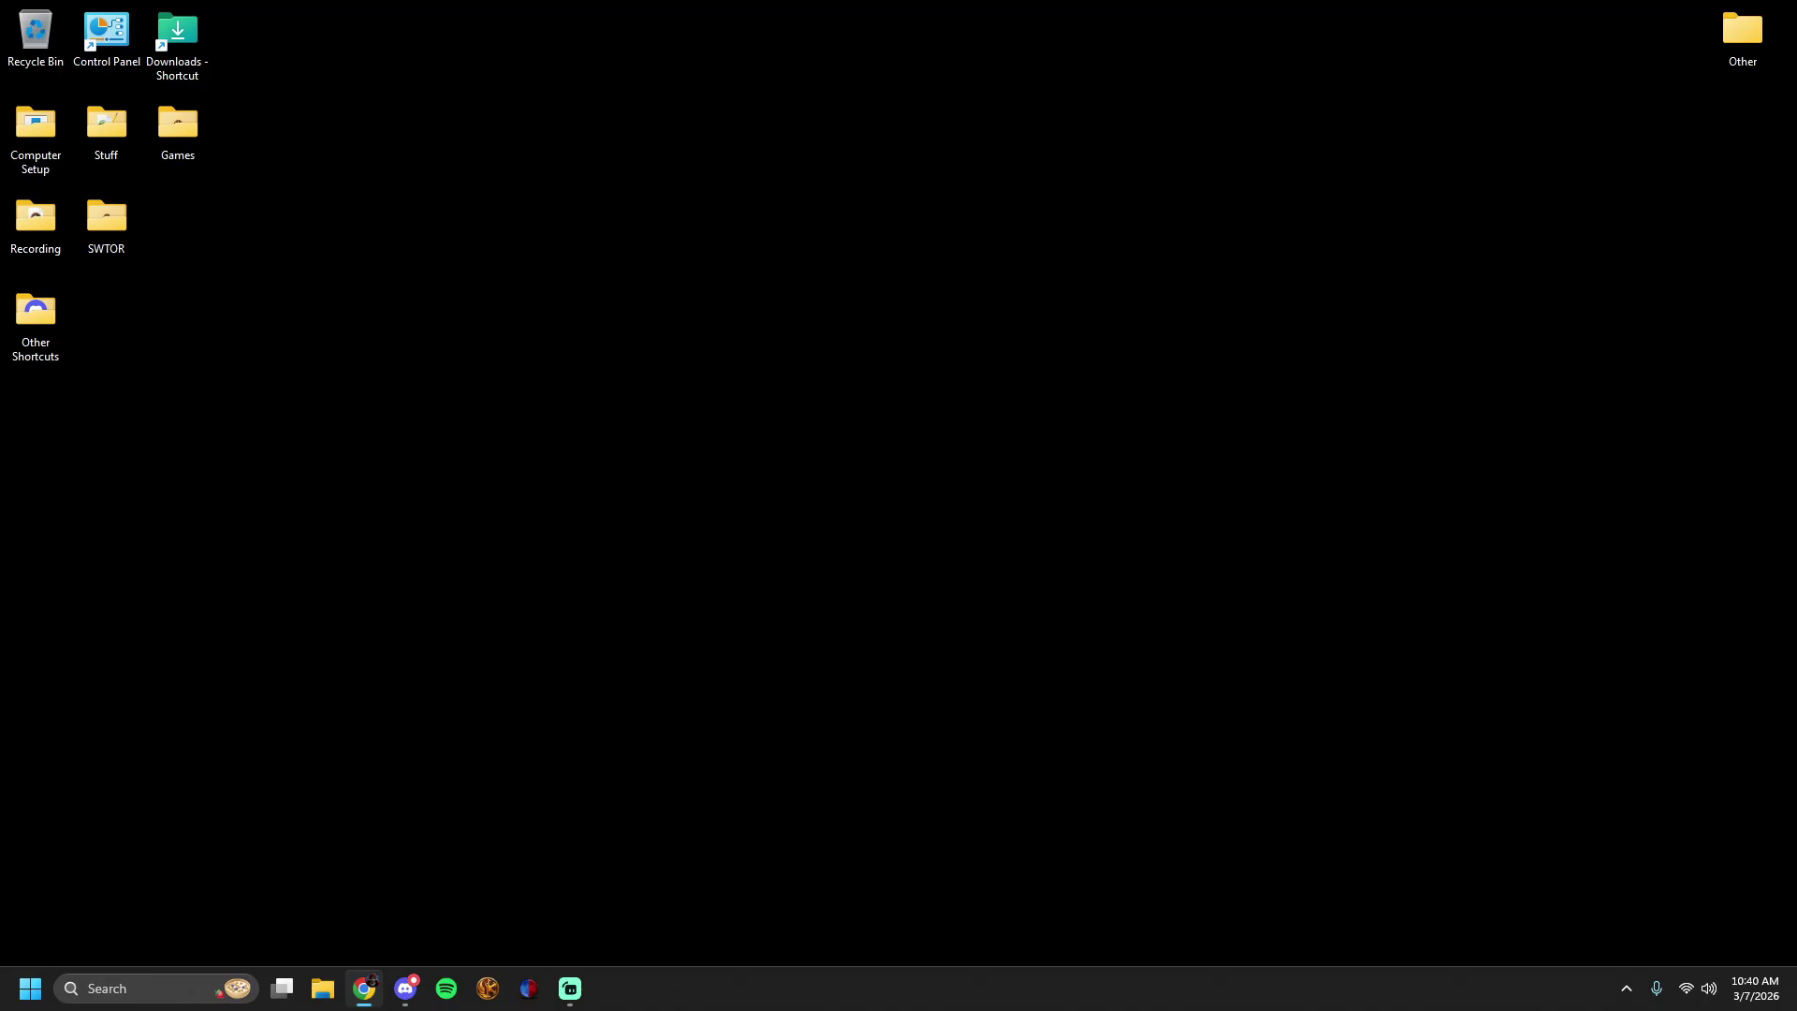
Run the DantikoLB_Setup_1.0.0.exe installer from the Downloads folder, allowing it past the Windows SmartScreen block.
double_click(193, 30)
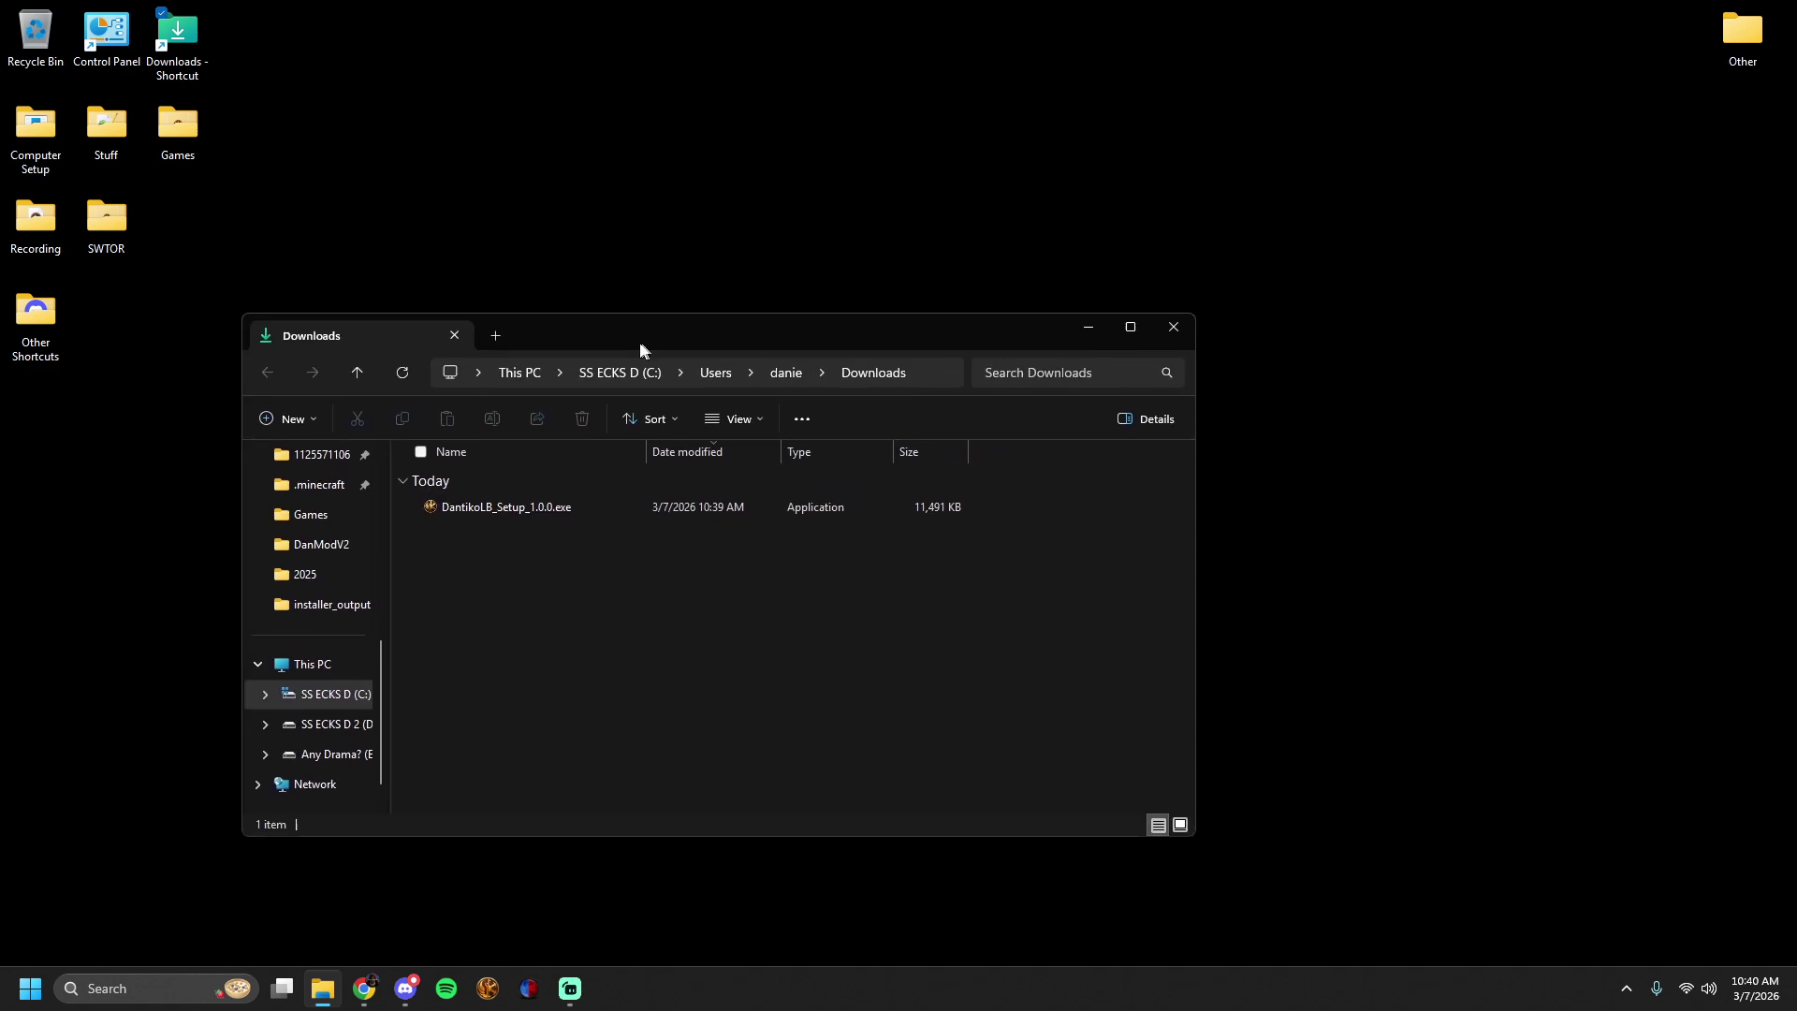
drag(638, 341, 851, 306)
mouse_move(735, 476)
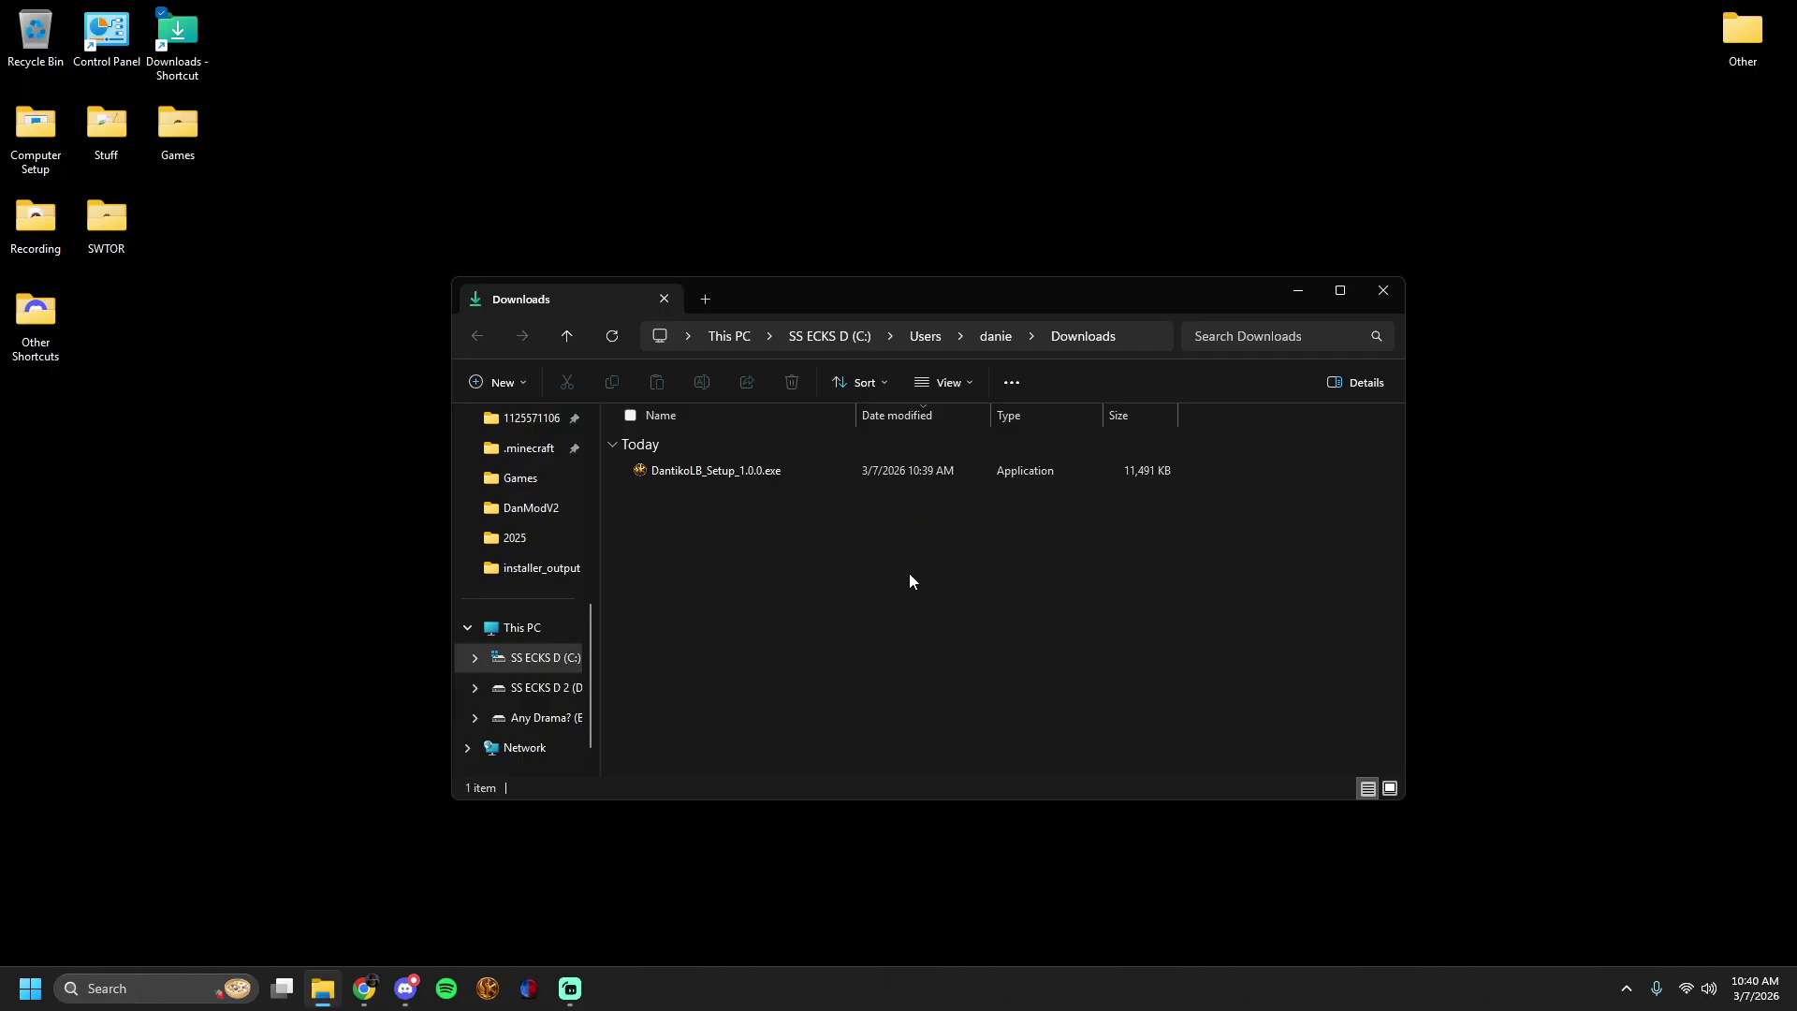
double_click(736, 475)
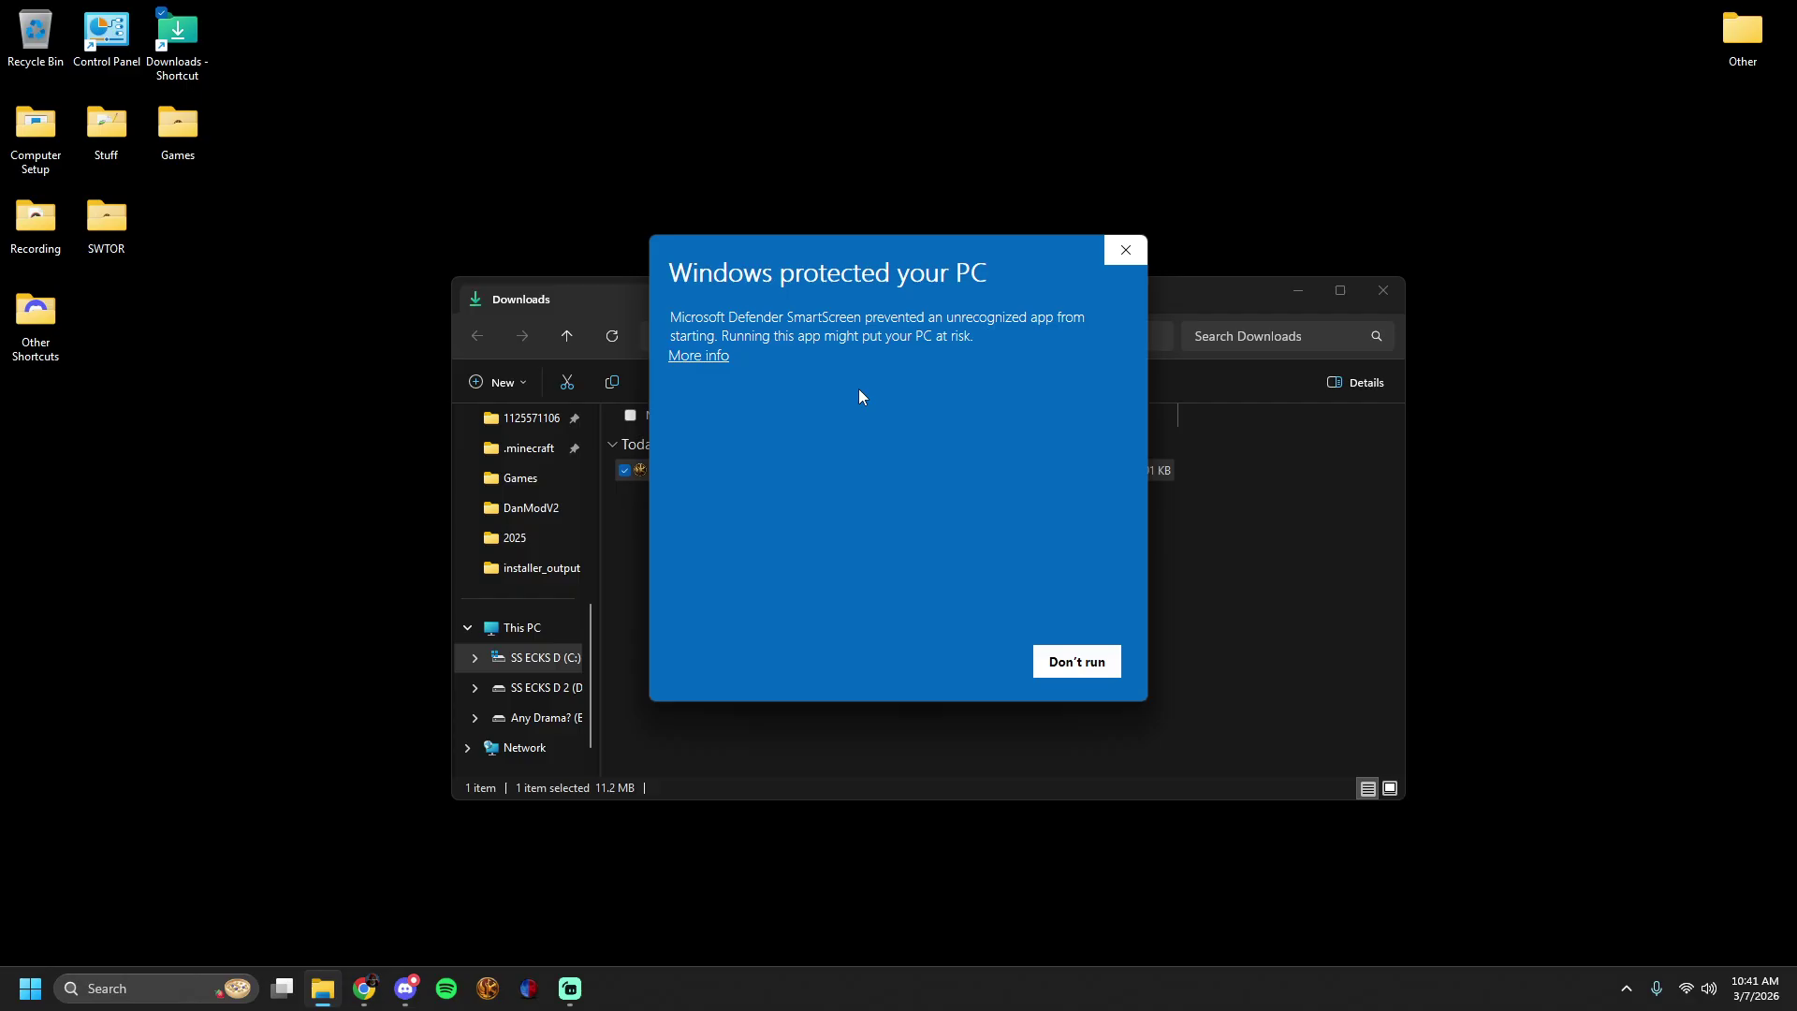
click(693, 356)
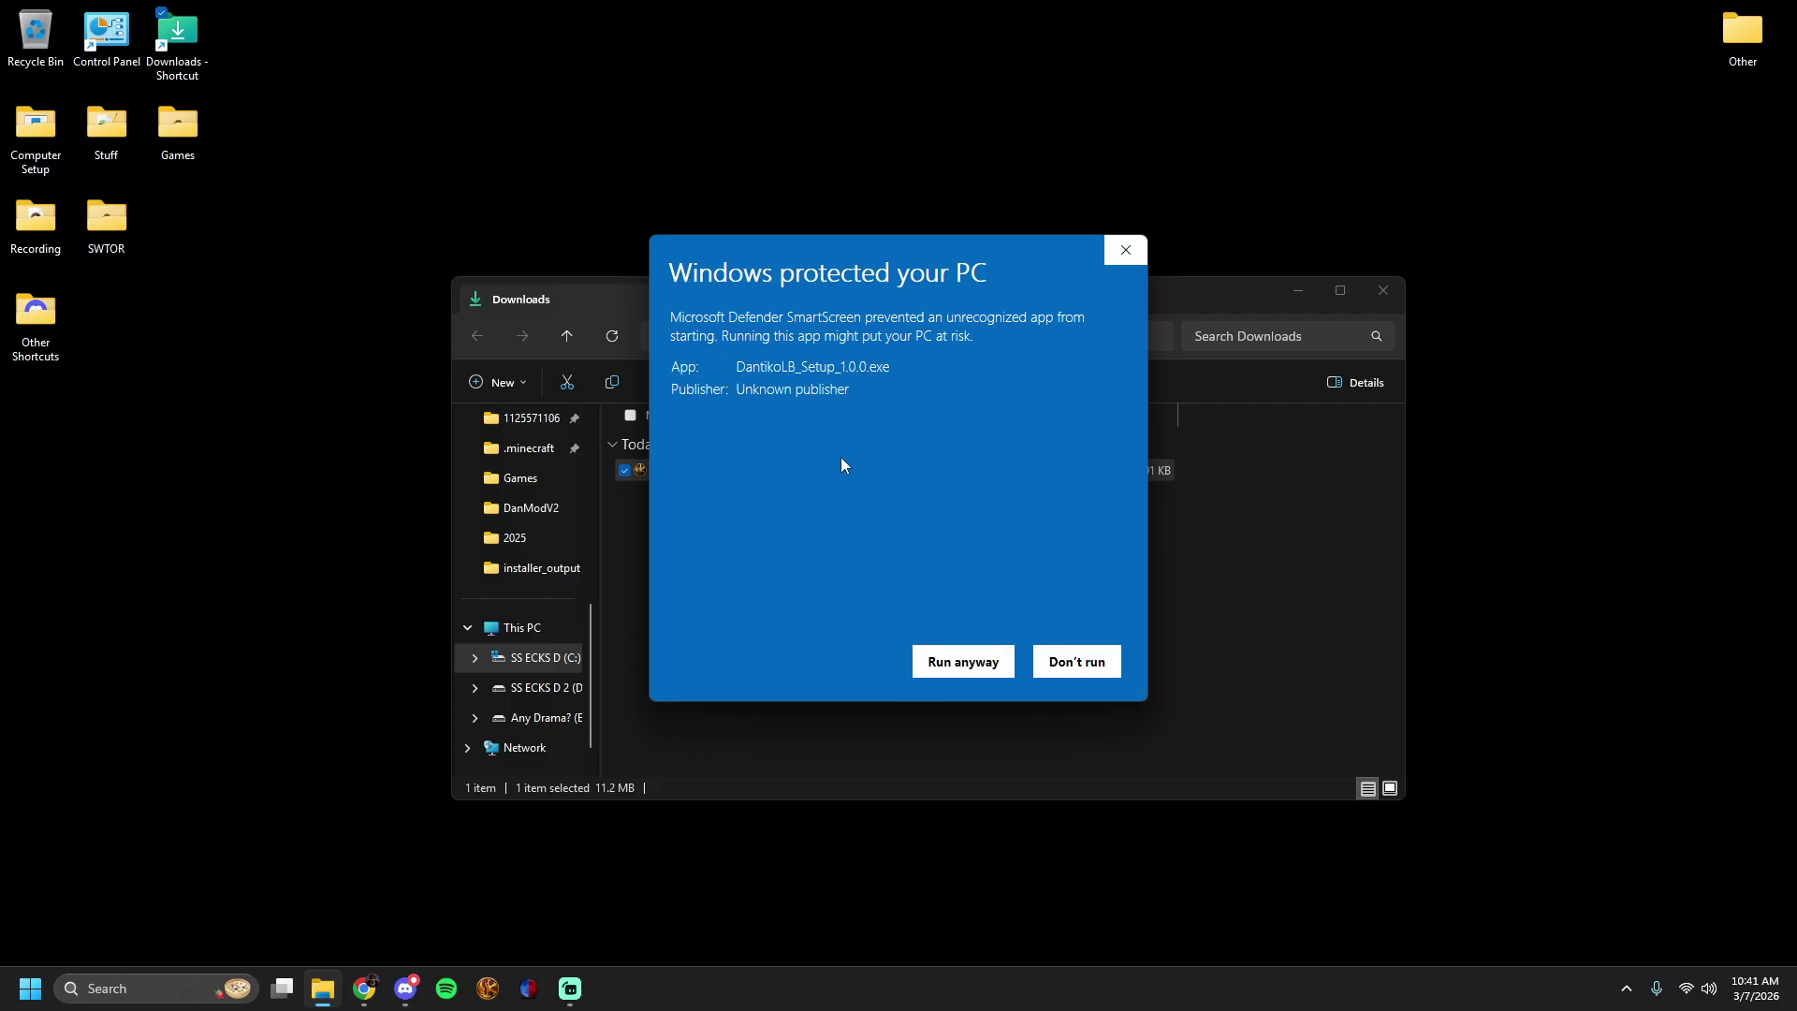
click(935, 668)
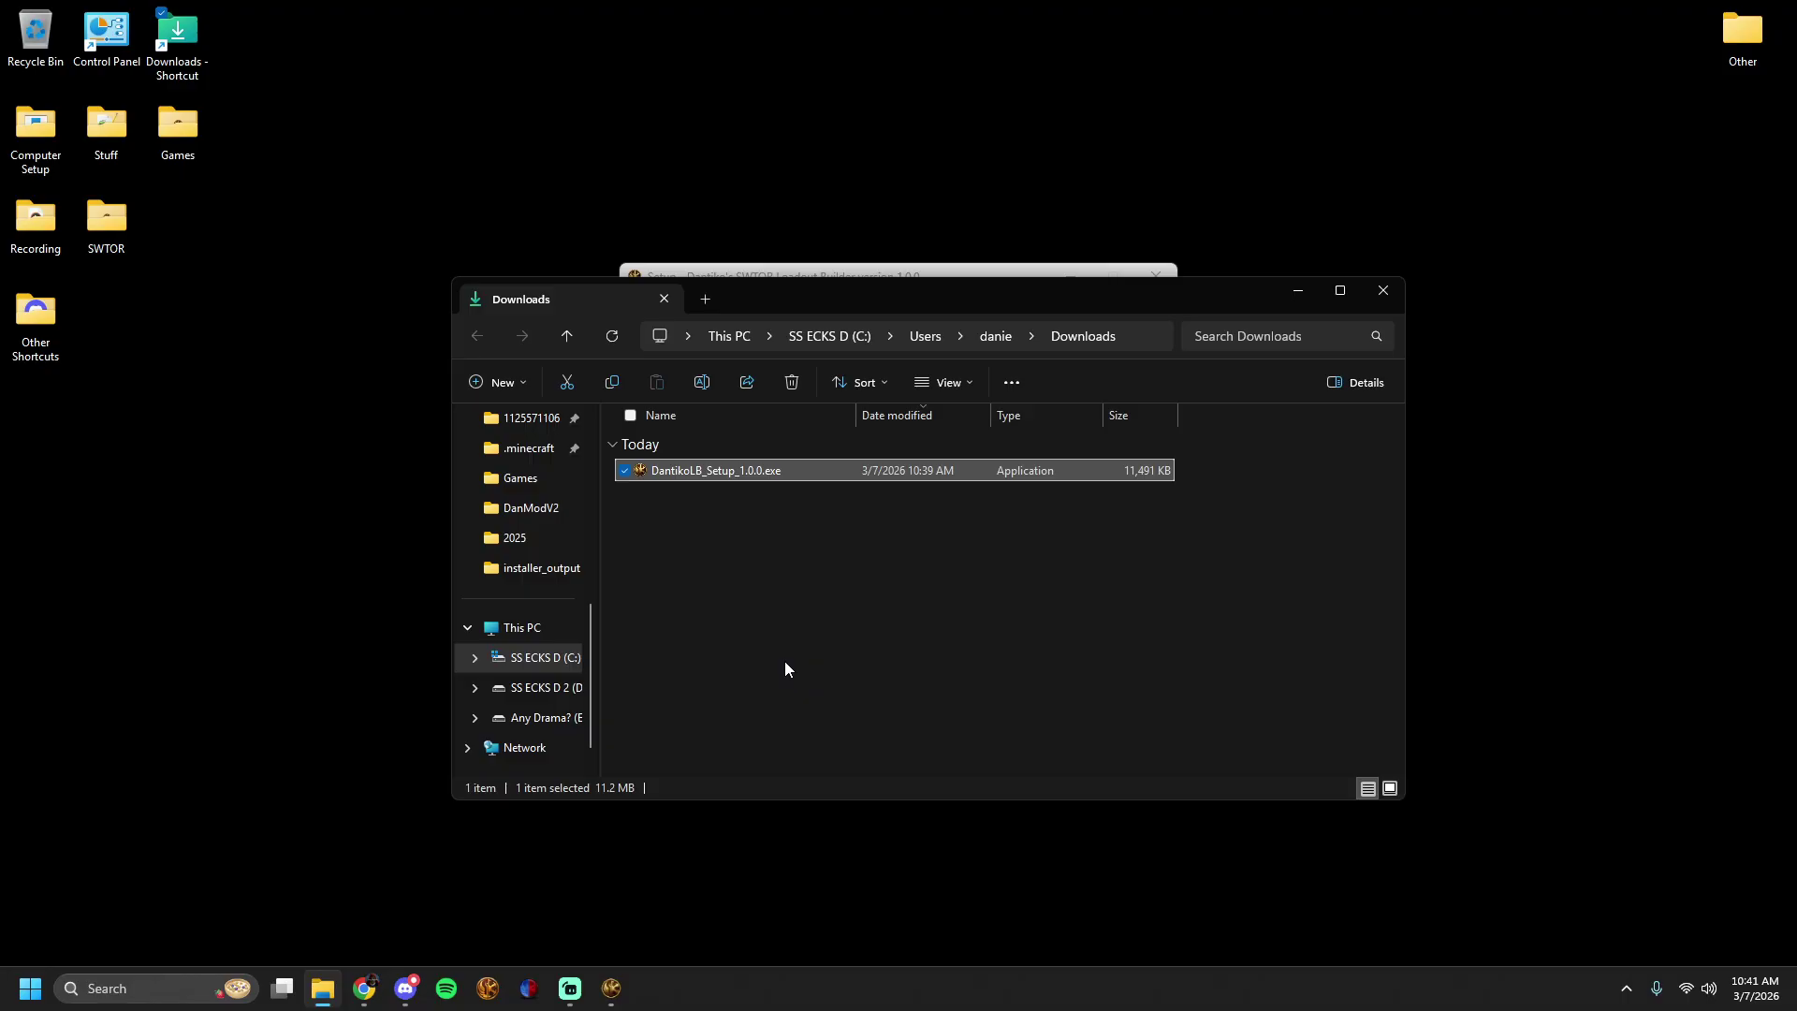
Minimize the Downloads window and accept the default Program Files (x86) destination folder for the installation.
click(1289, 287)
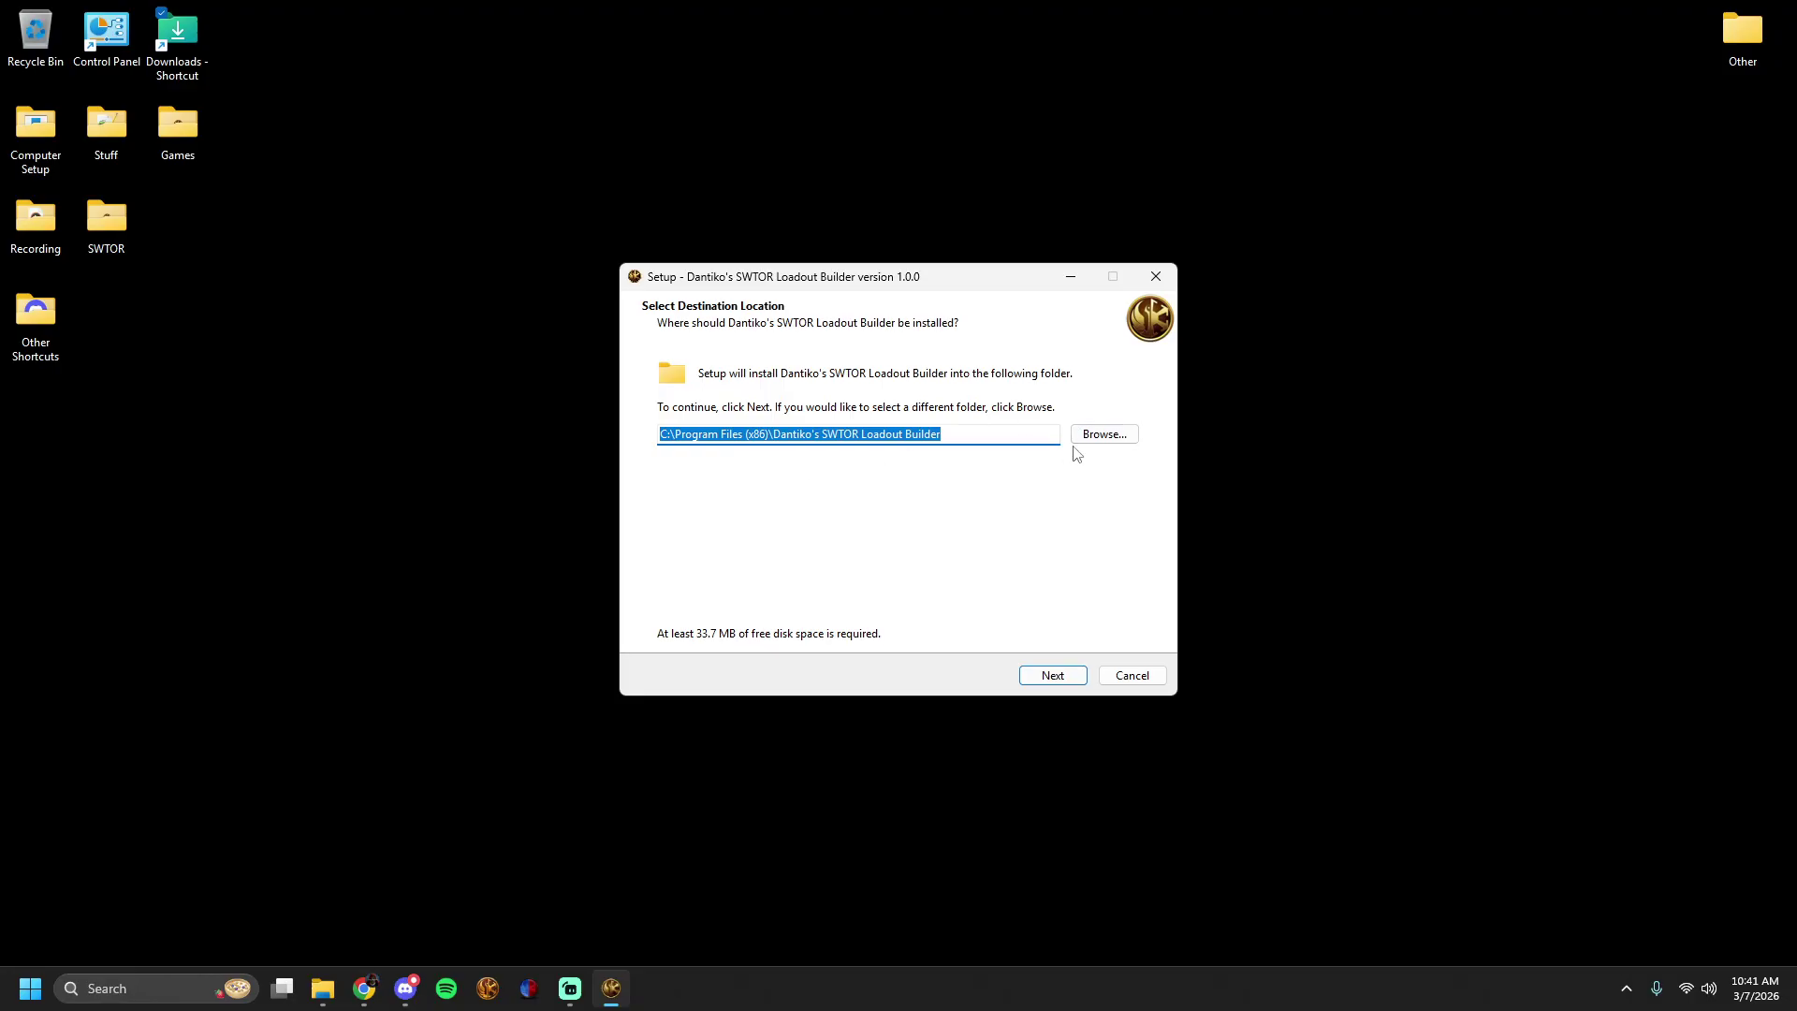
click(1104, 435)
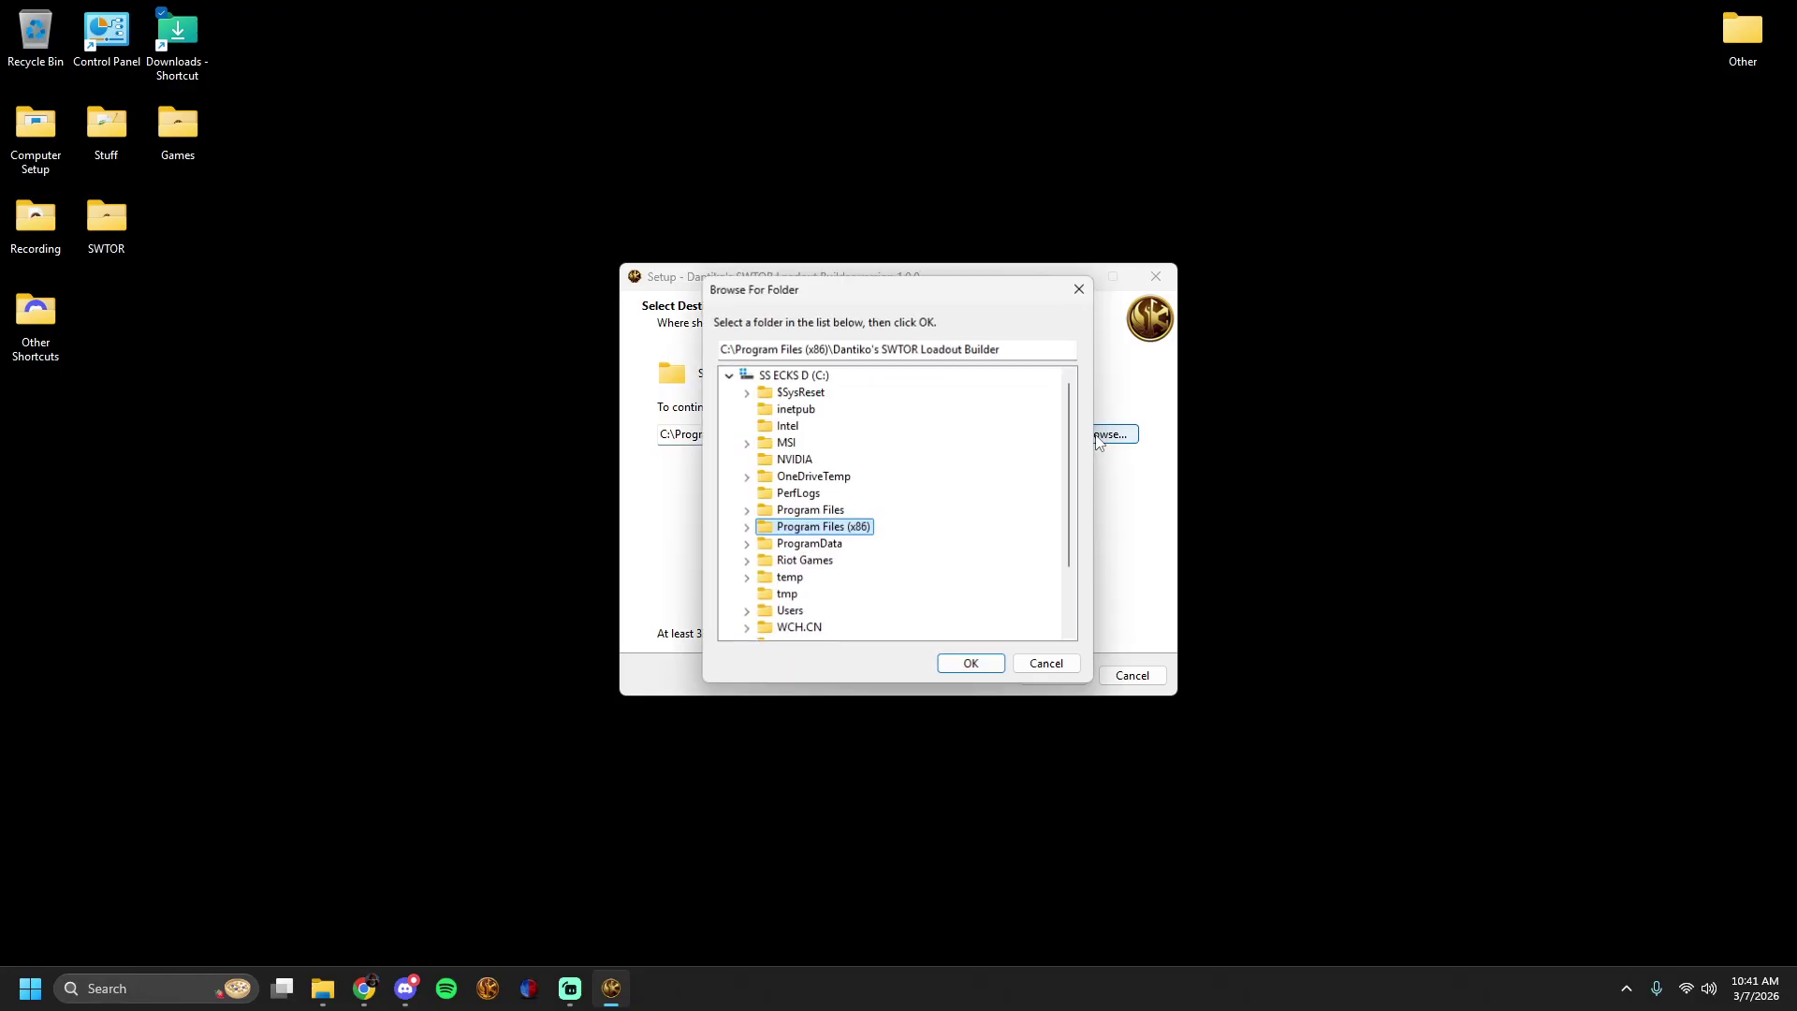
click(1072, 661)
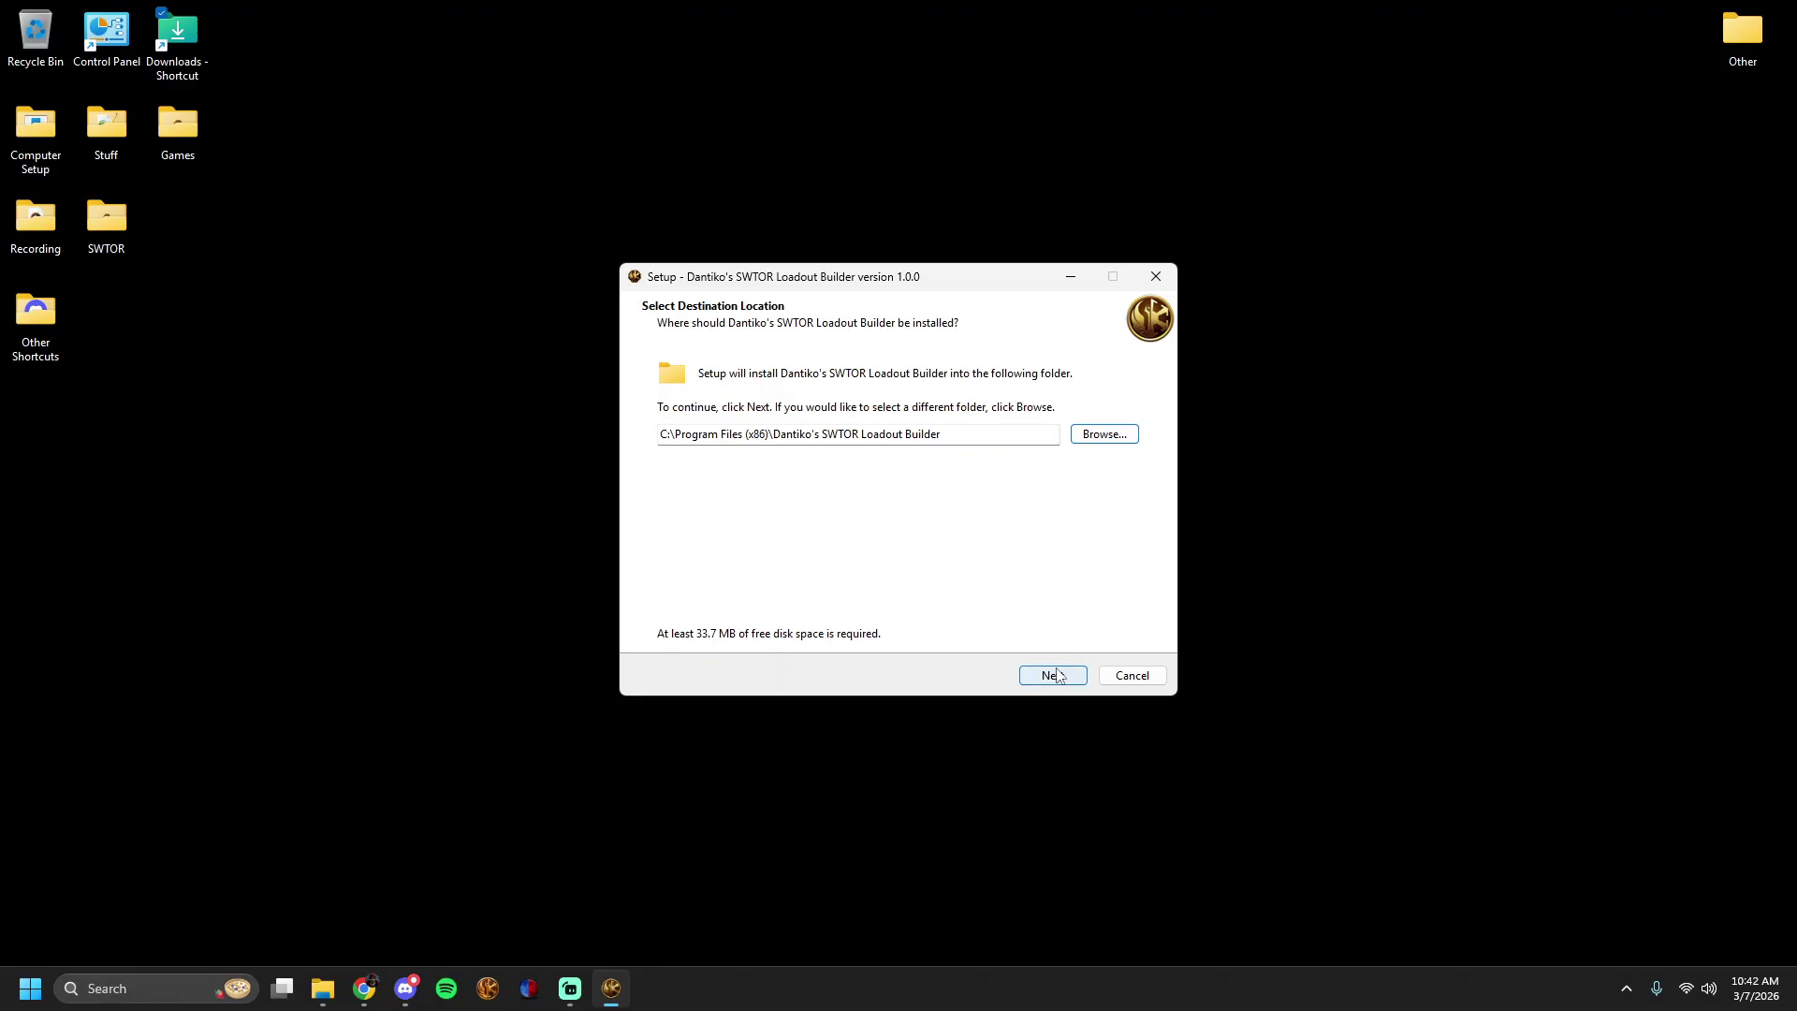
click(1025, 683)
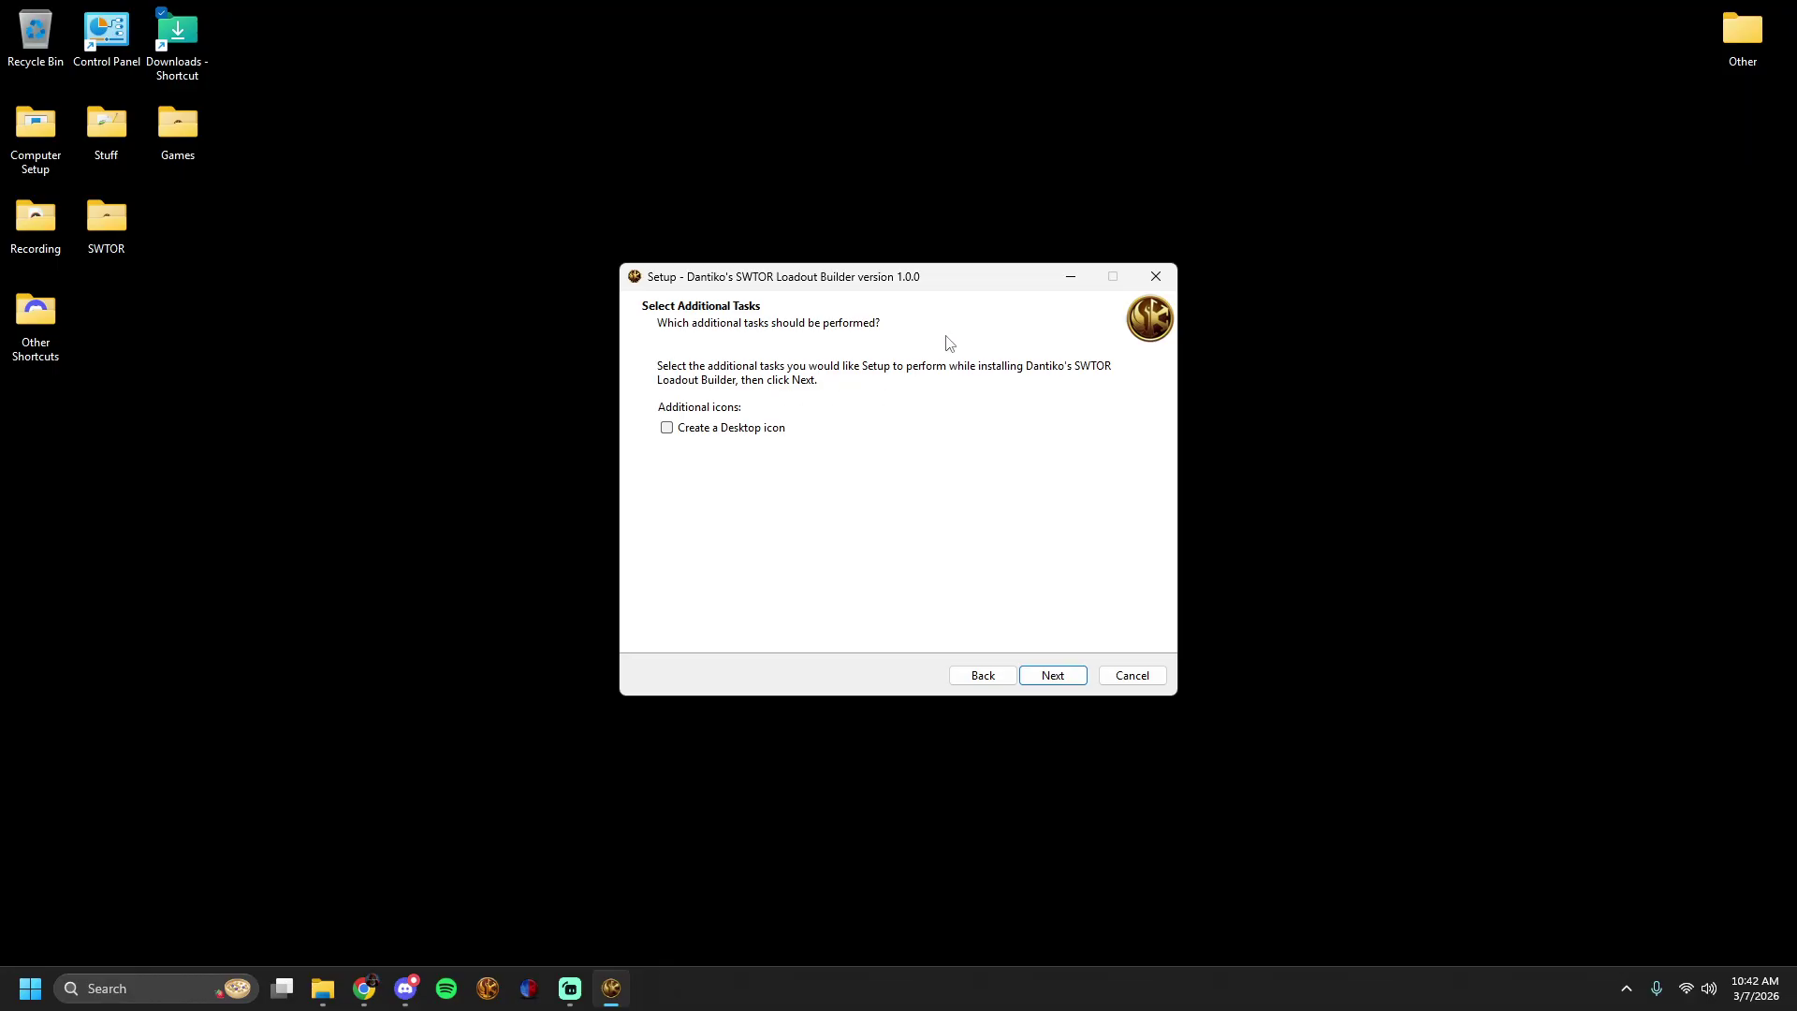
Install Dantiko's SWTOR Loadout Builder with a desktop icon and launch it when setup finishes.
click(666, 429)
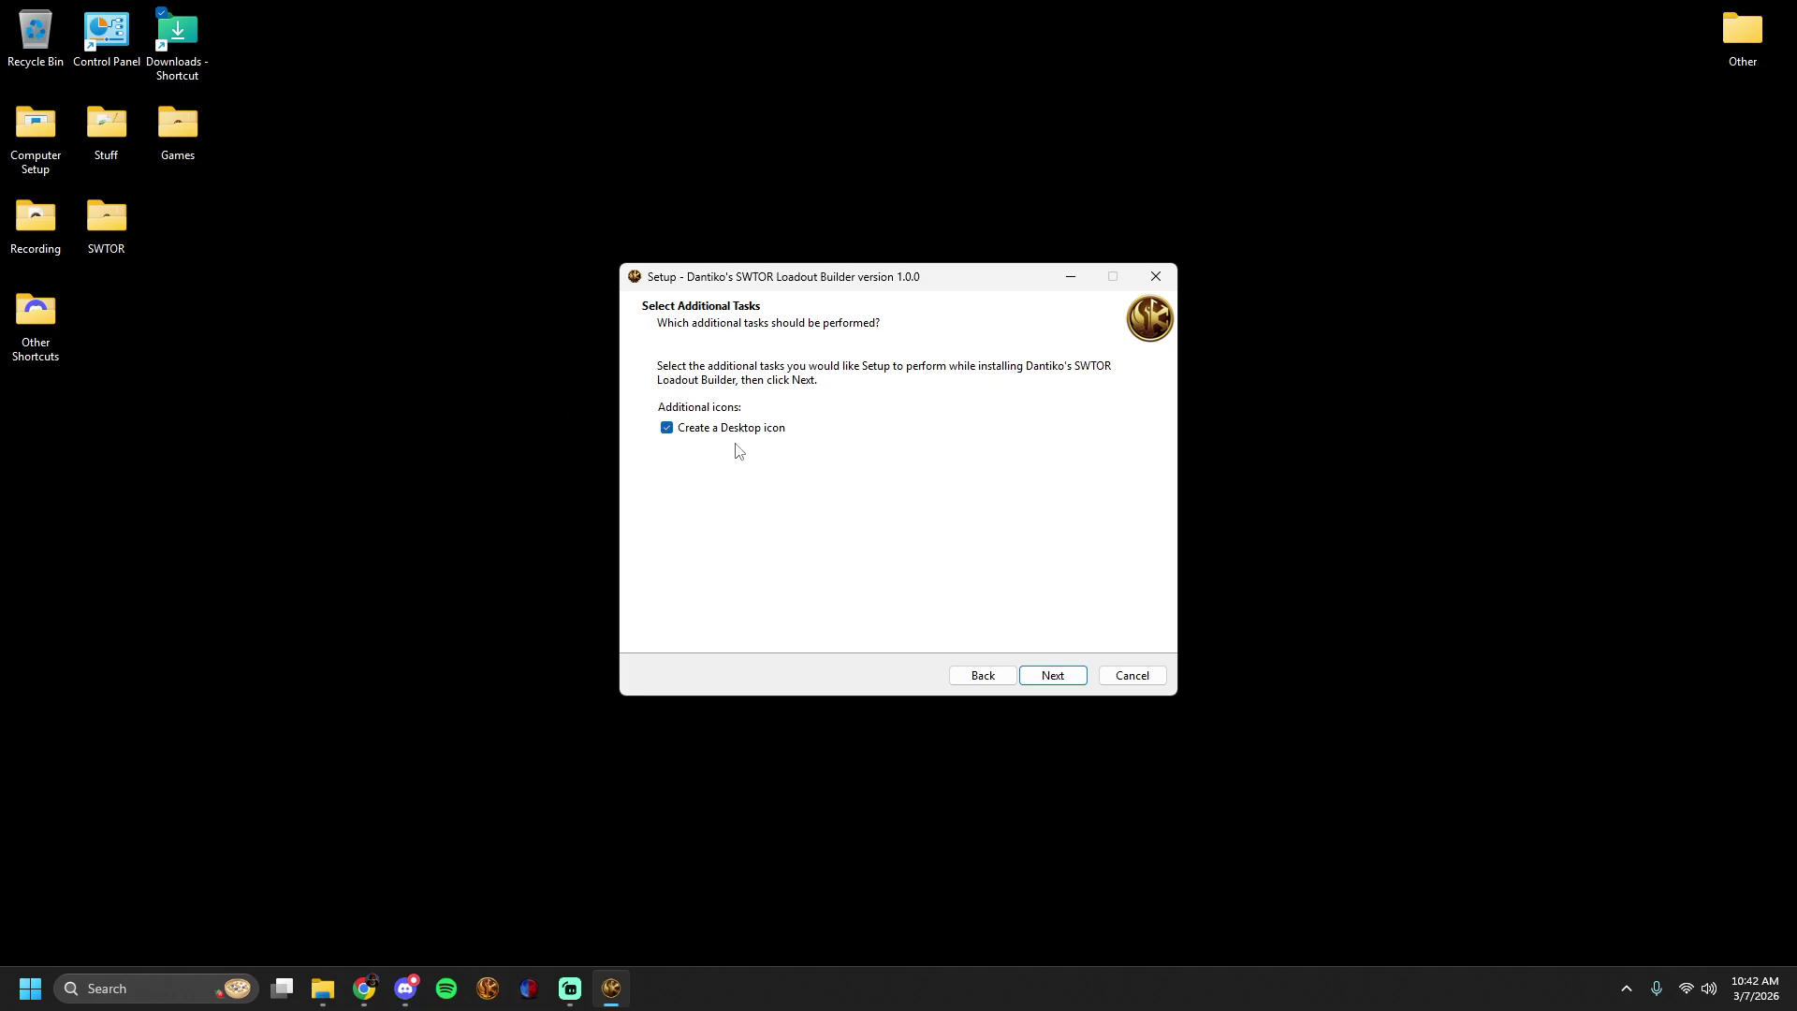
click(1052, 688)
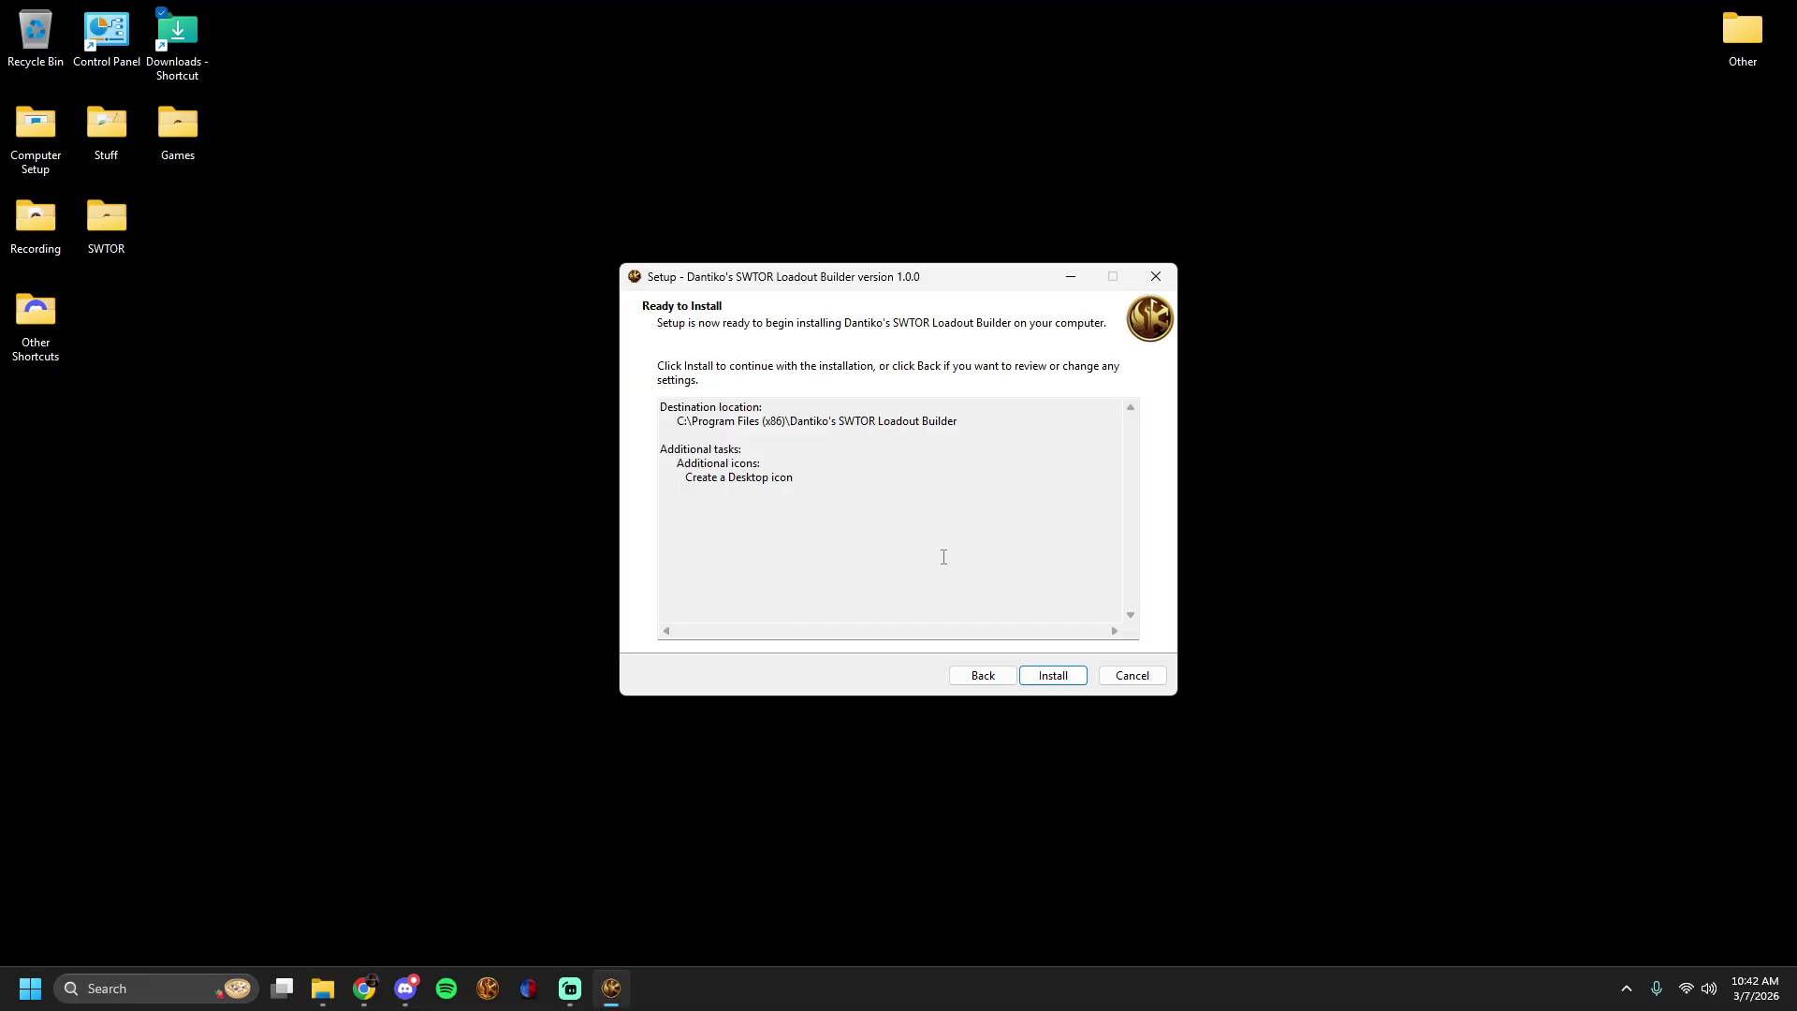
click(1032, 684)
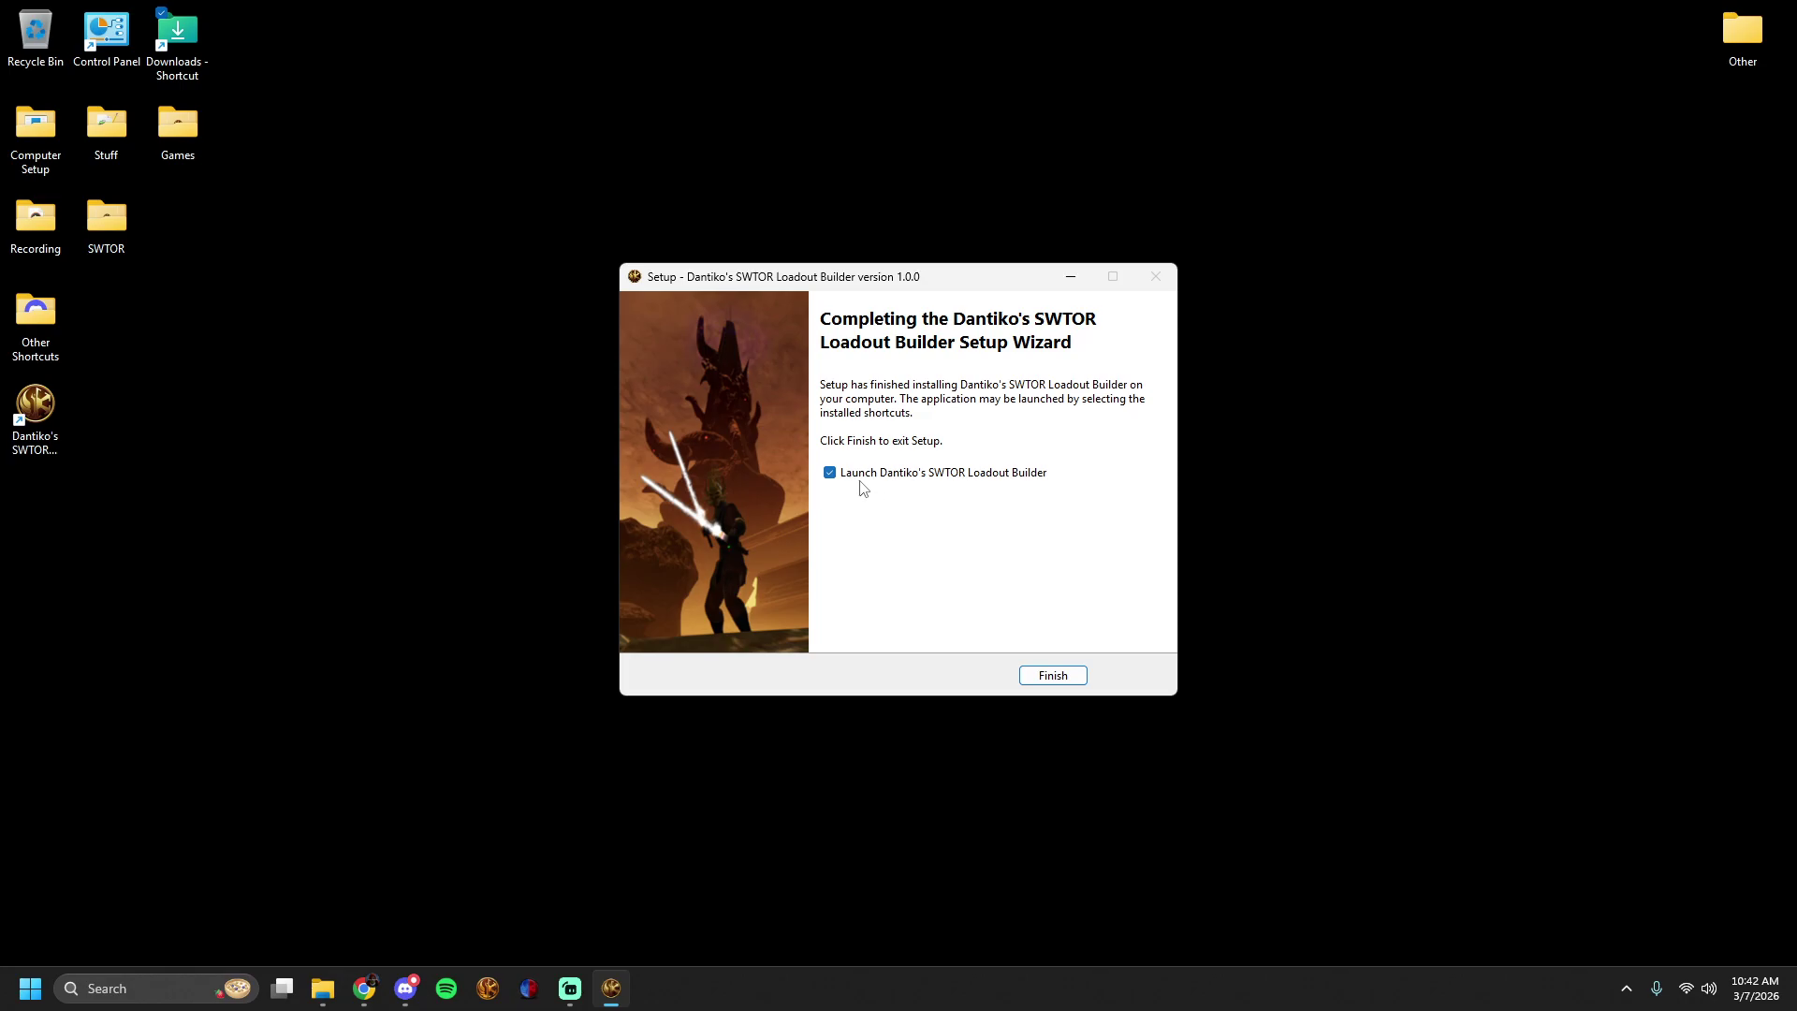
click(1046, 684)
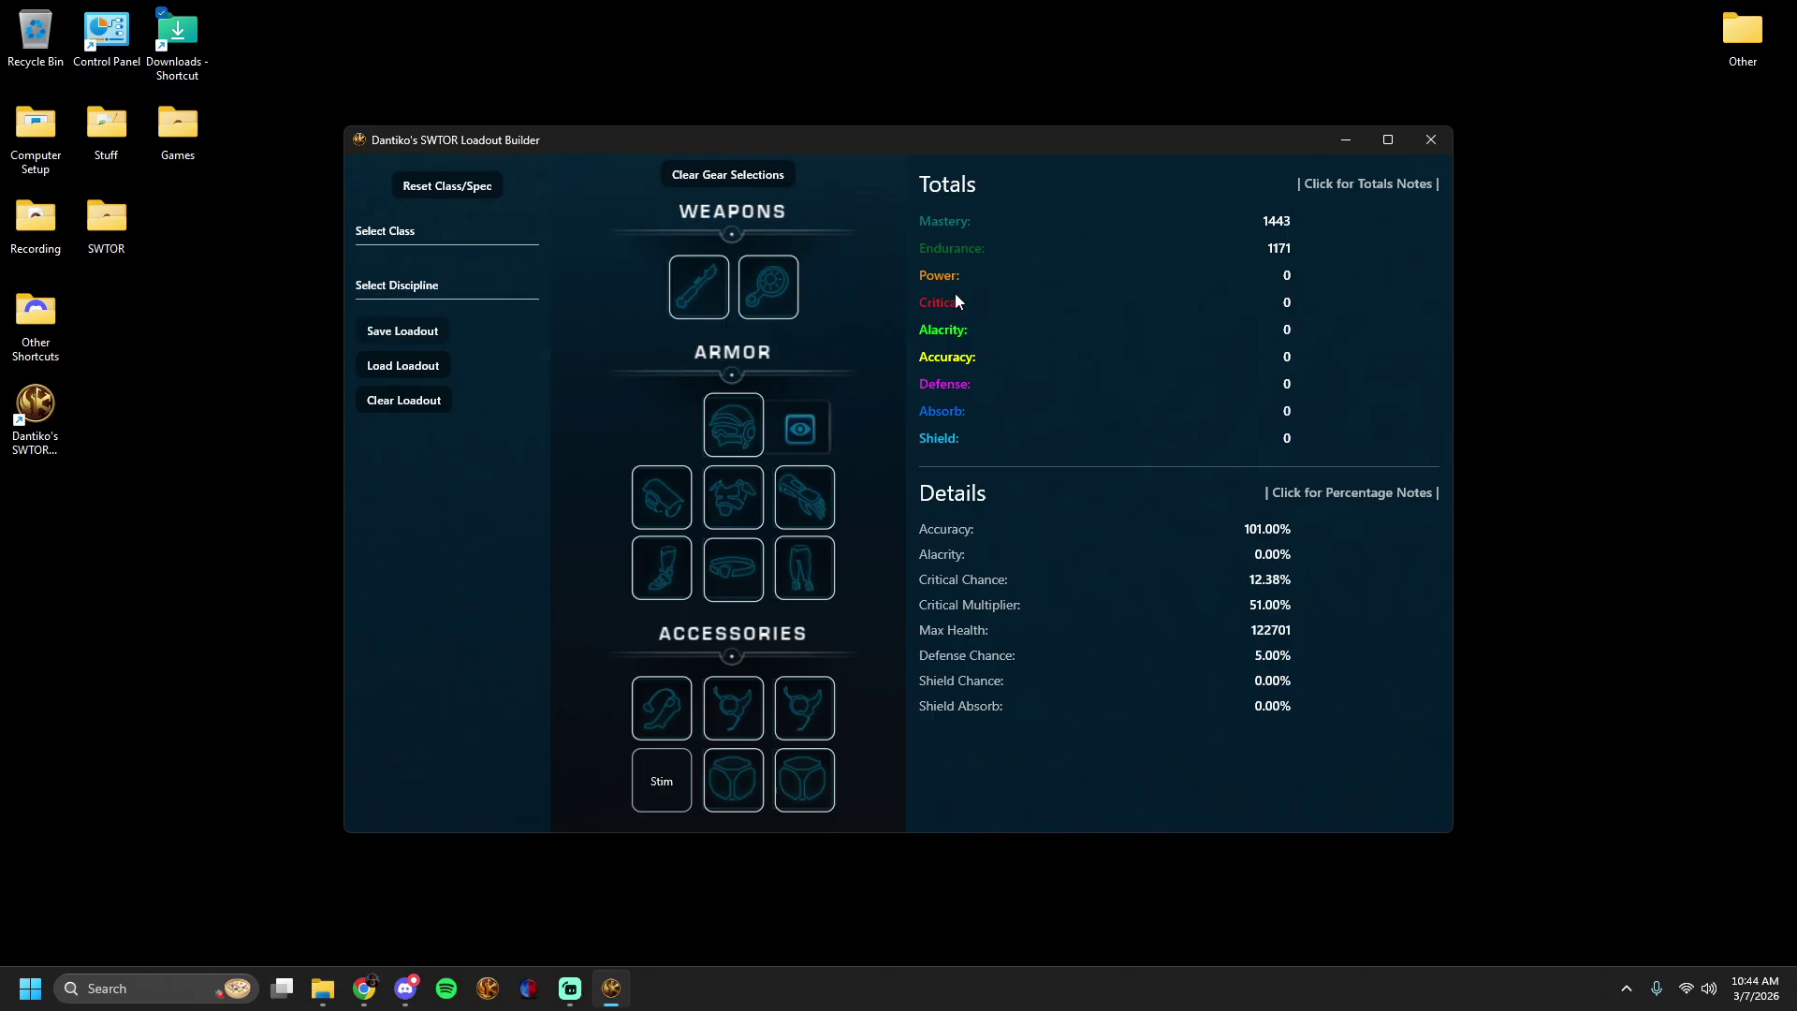
Examine the item ratings offered for the main hand and the first implant, leaving both at None.
click(681, 301)
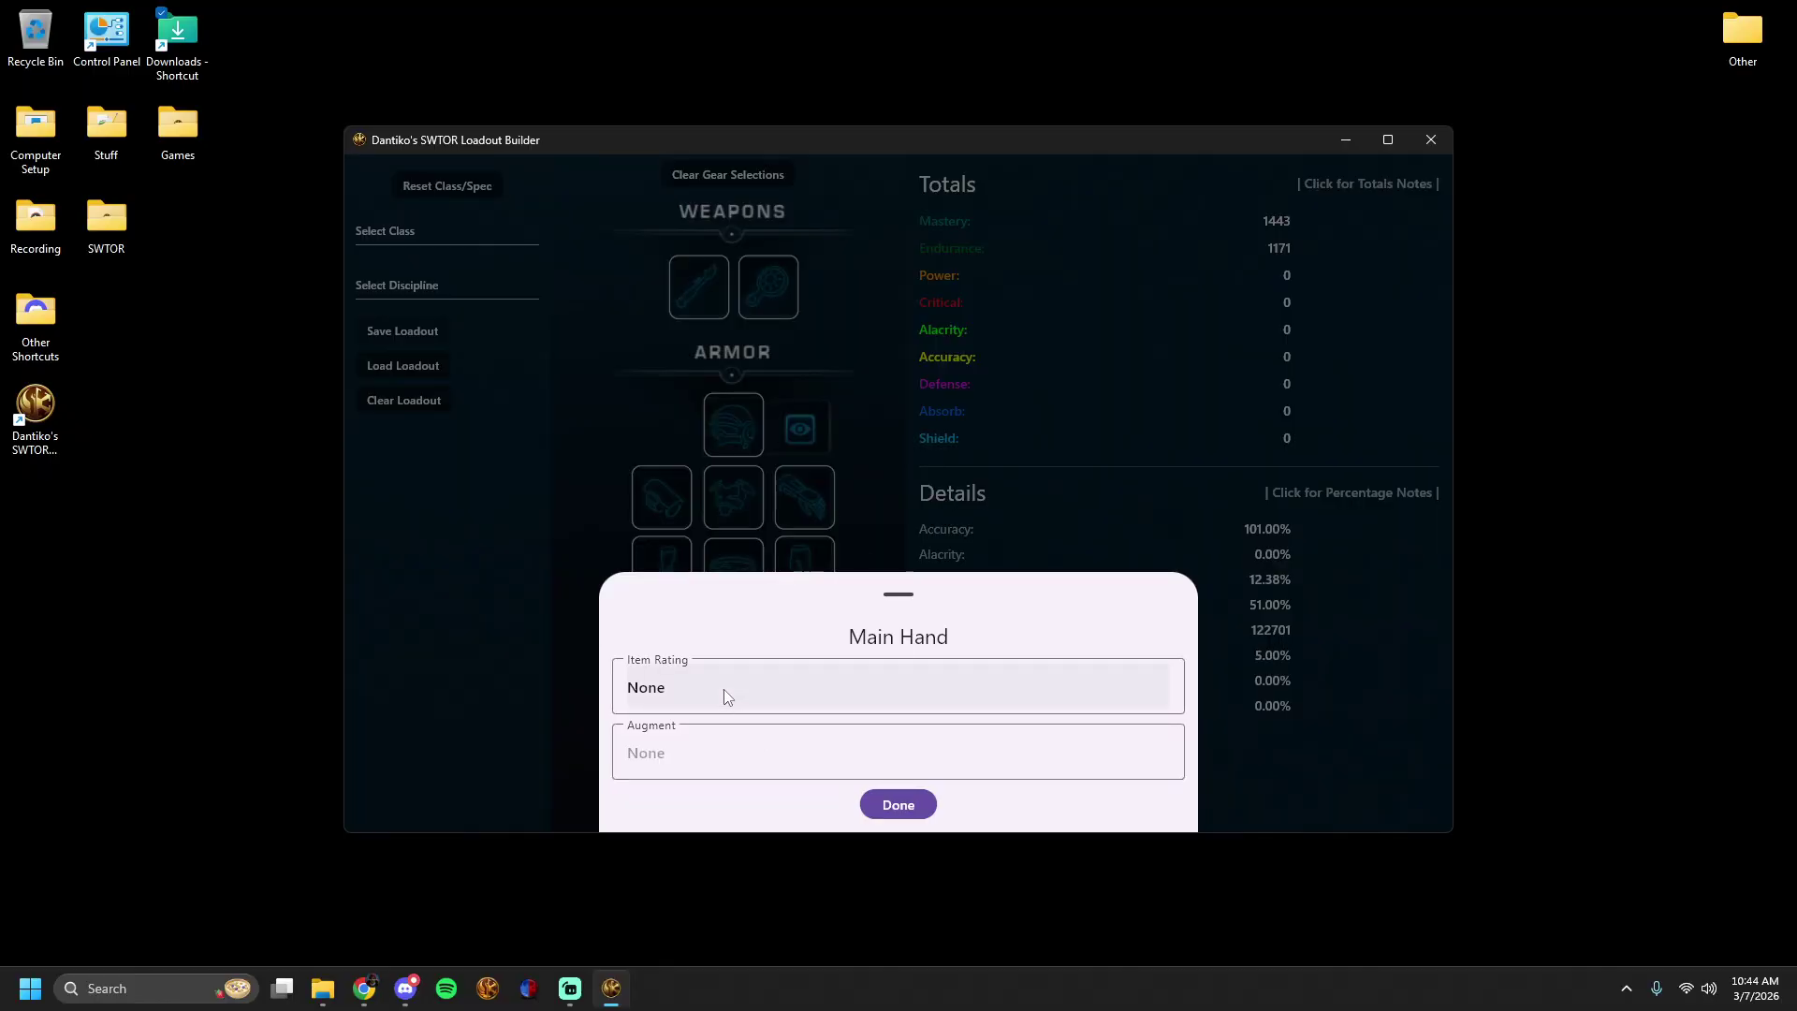
click(822, 691)
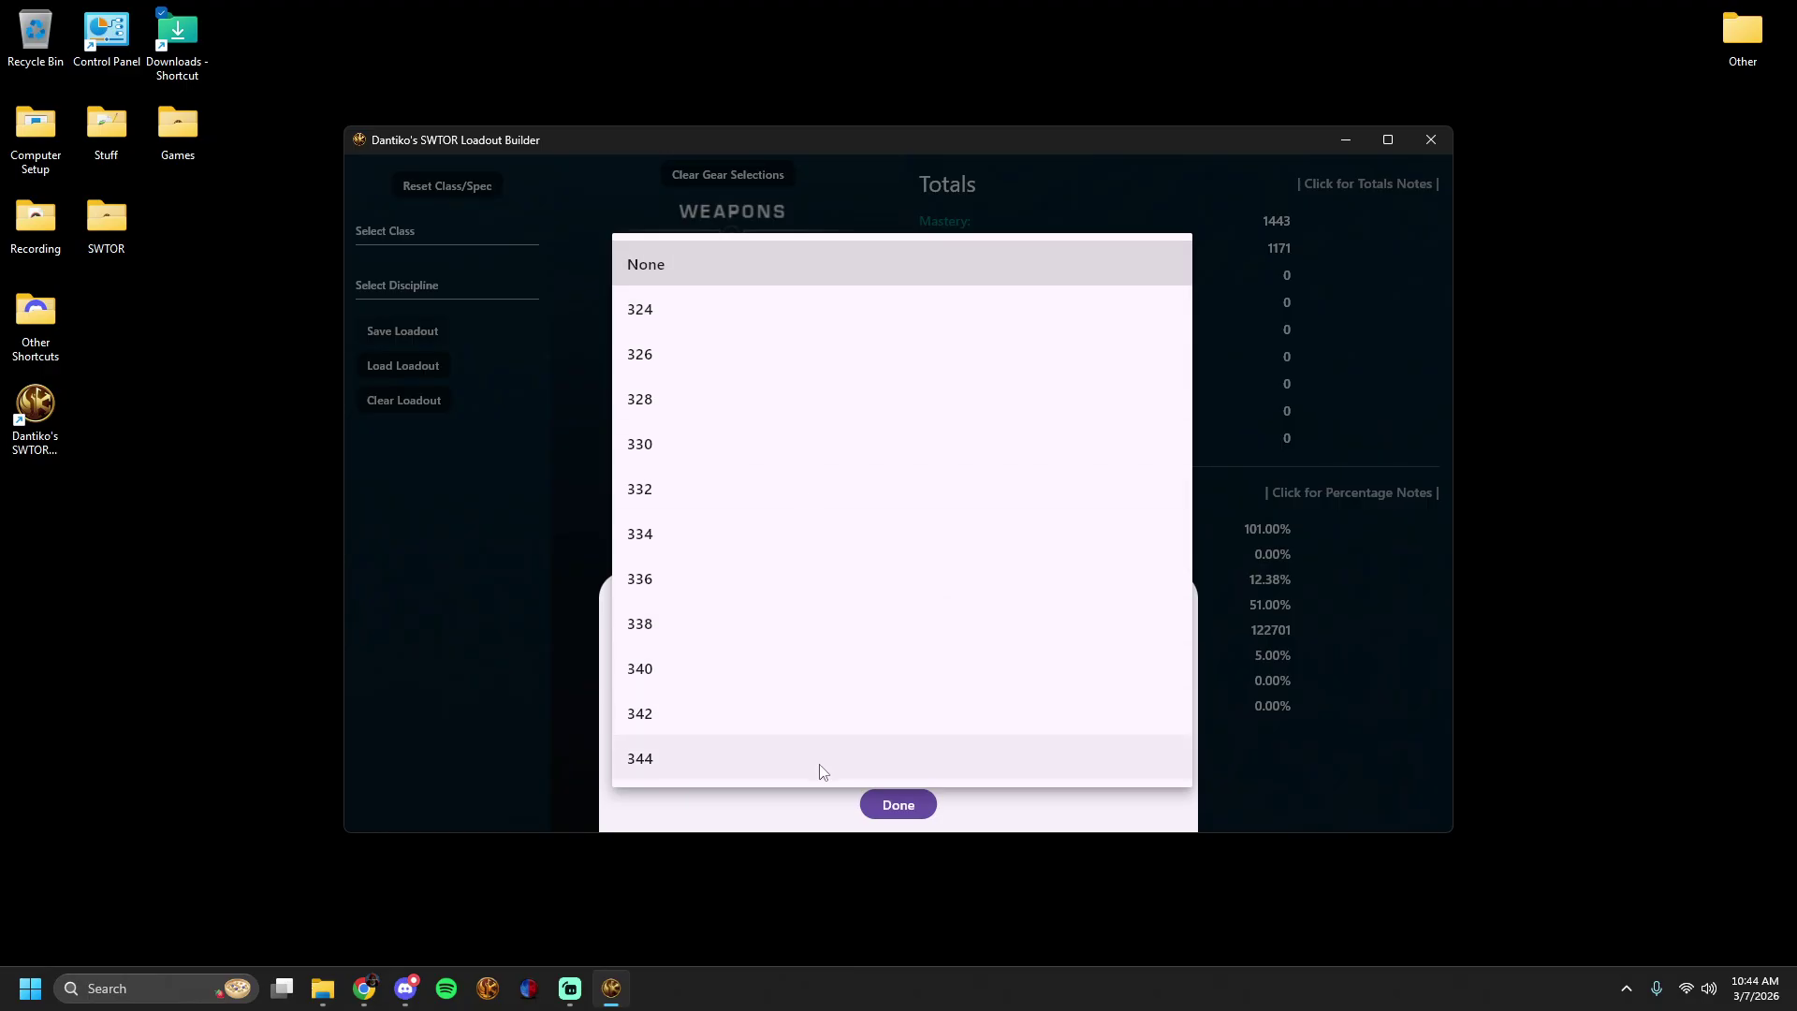
click(829, 267)
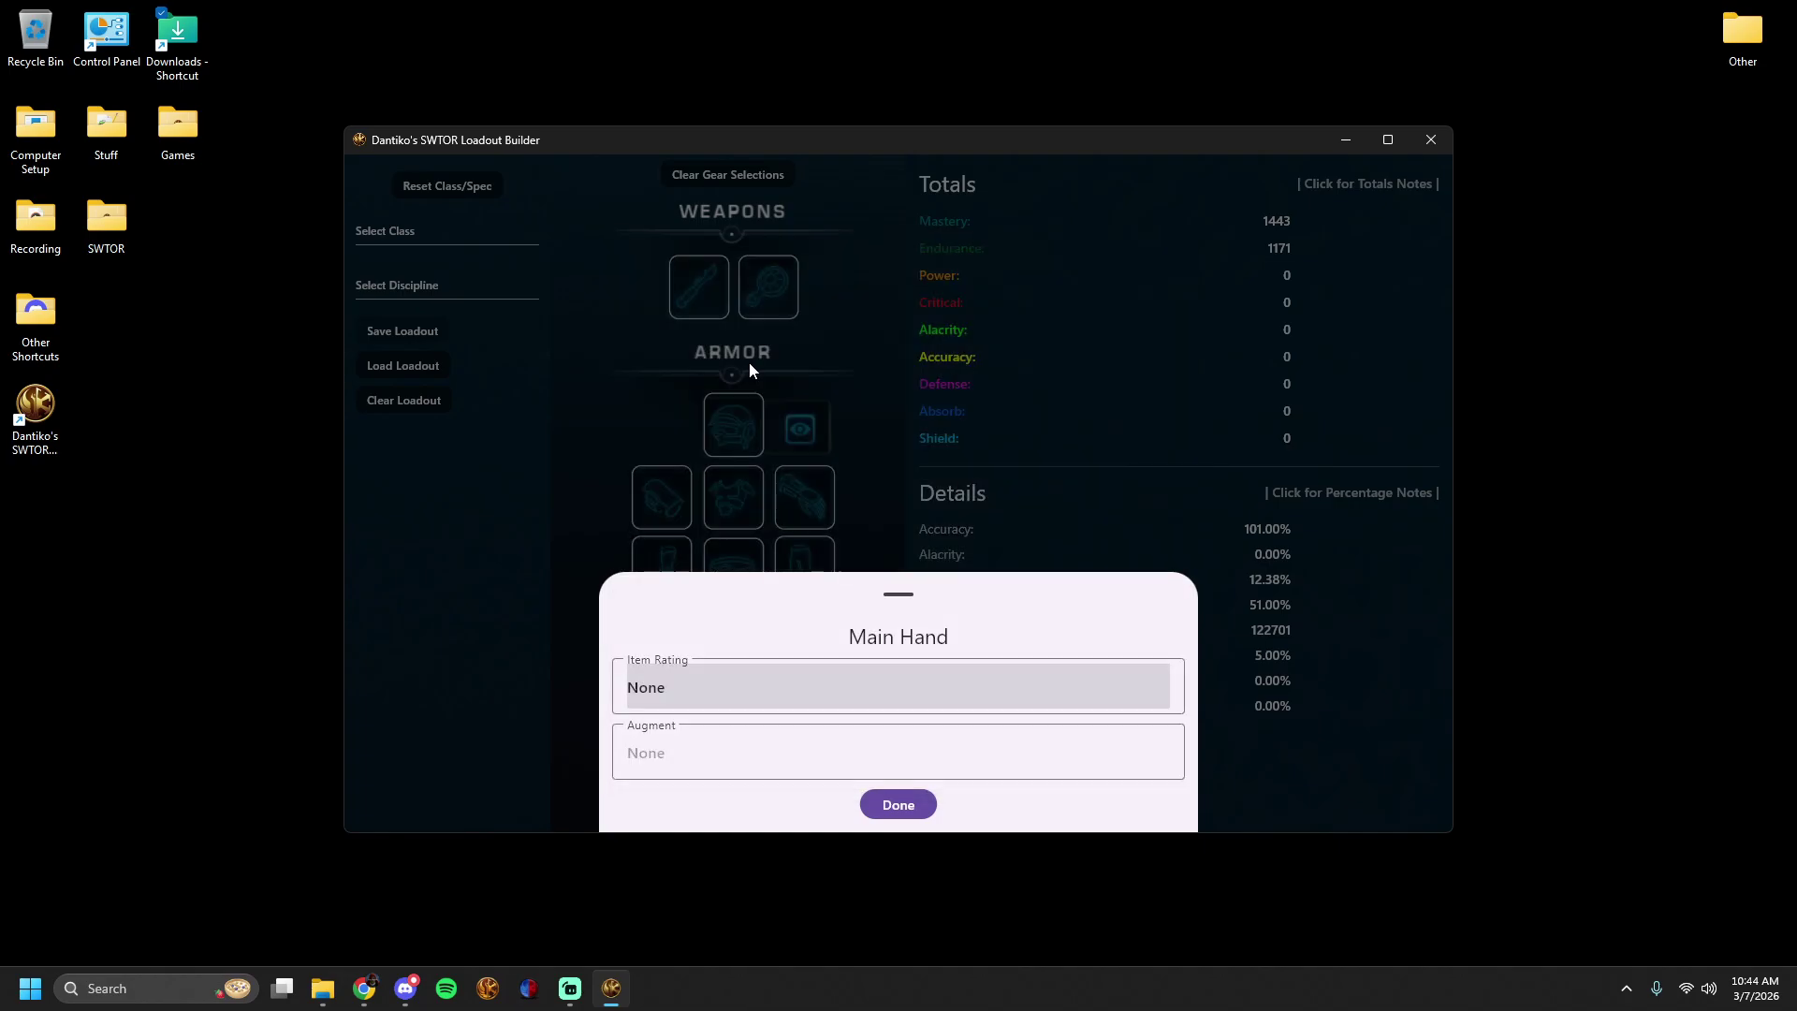
click(899, 805)
click(738, 678)
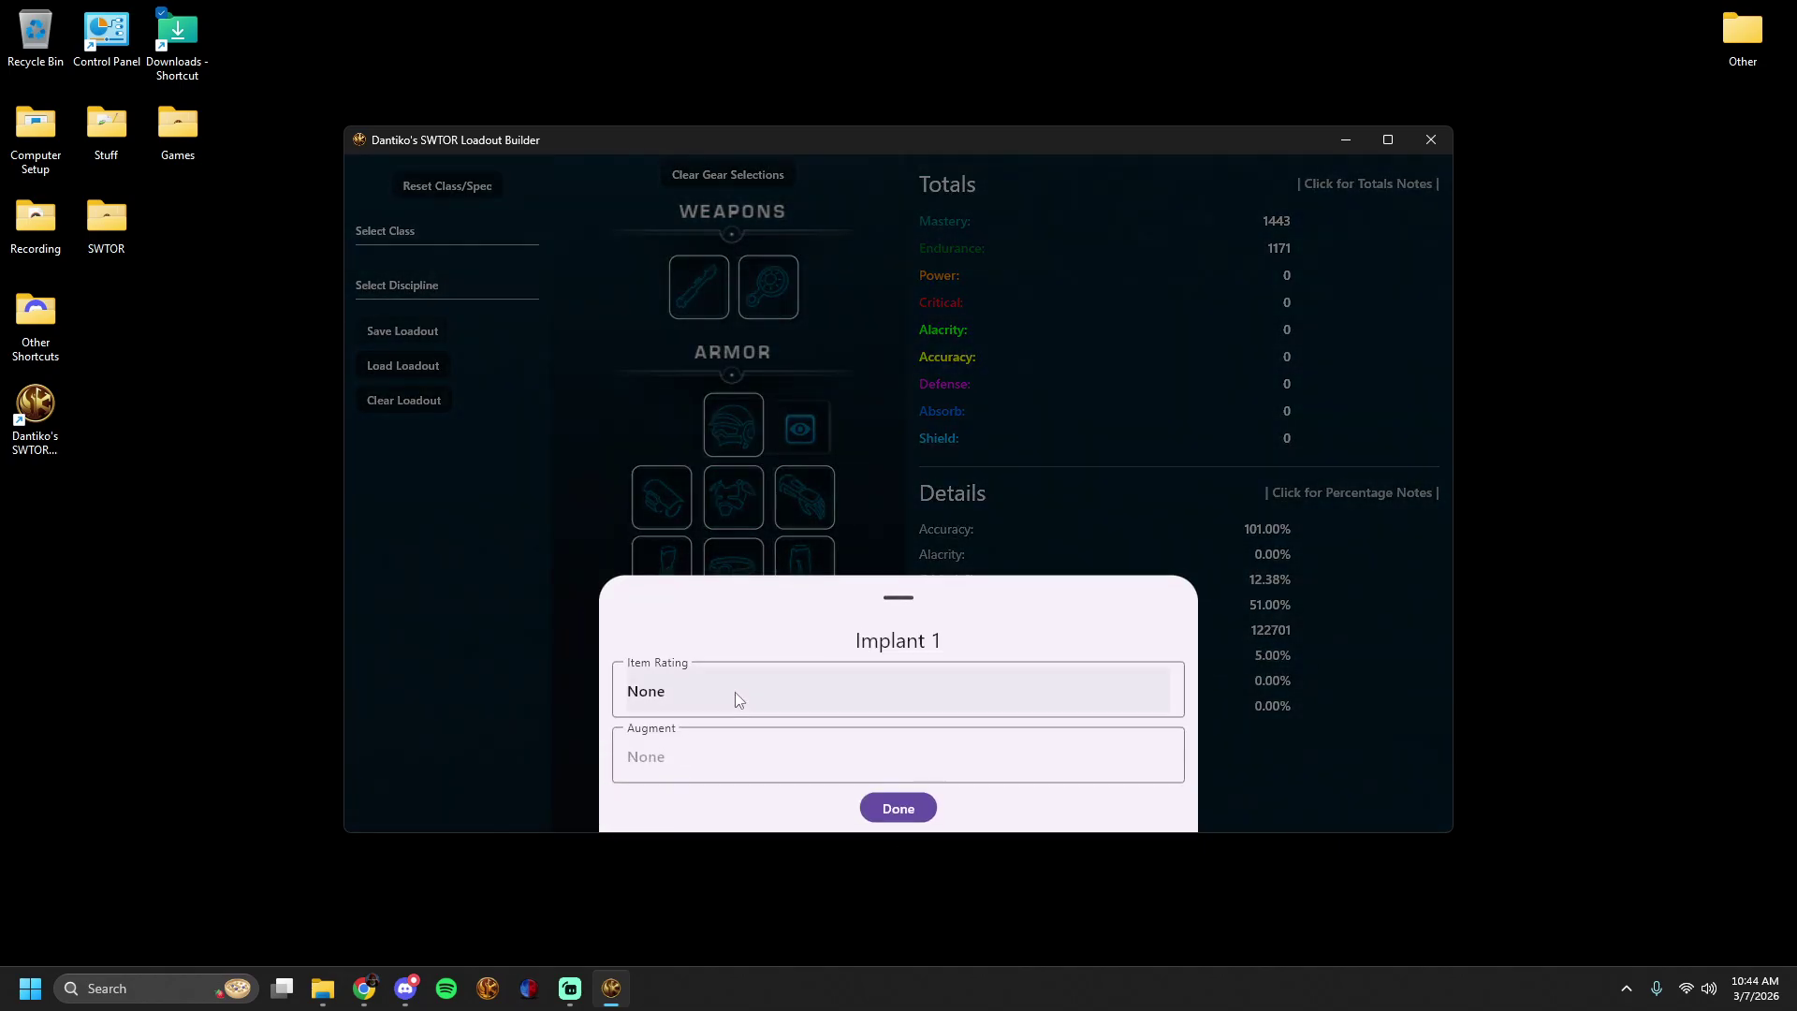
click(713, 713)
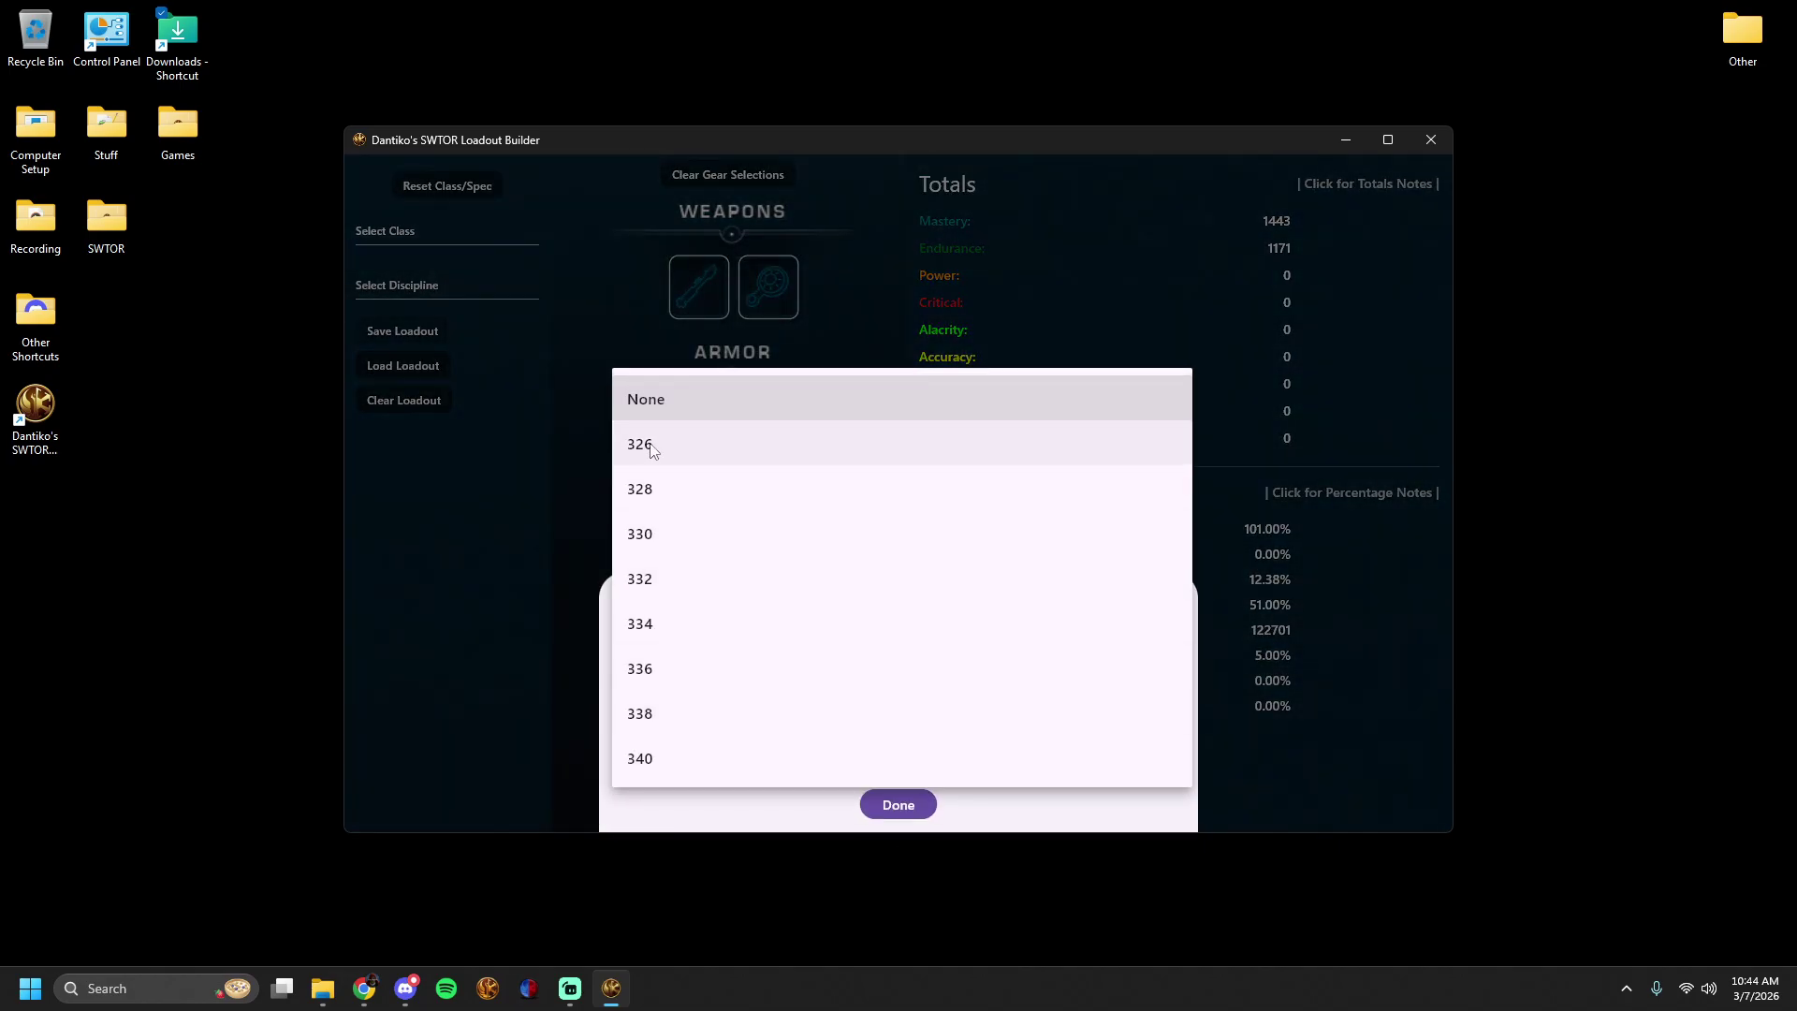
click(728, 415)
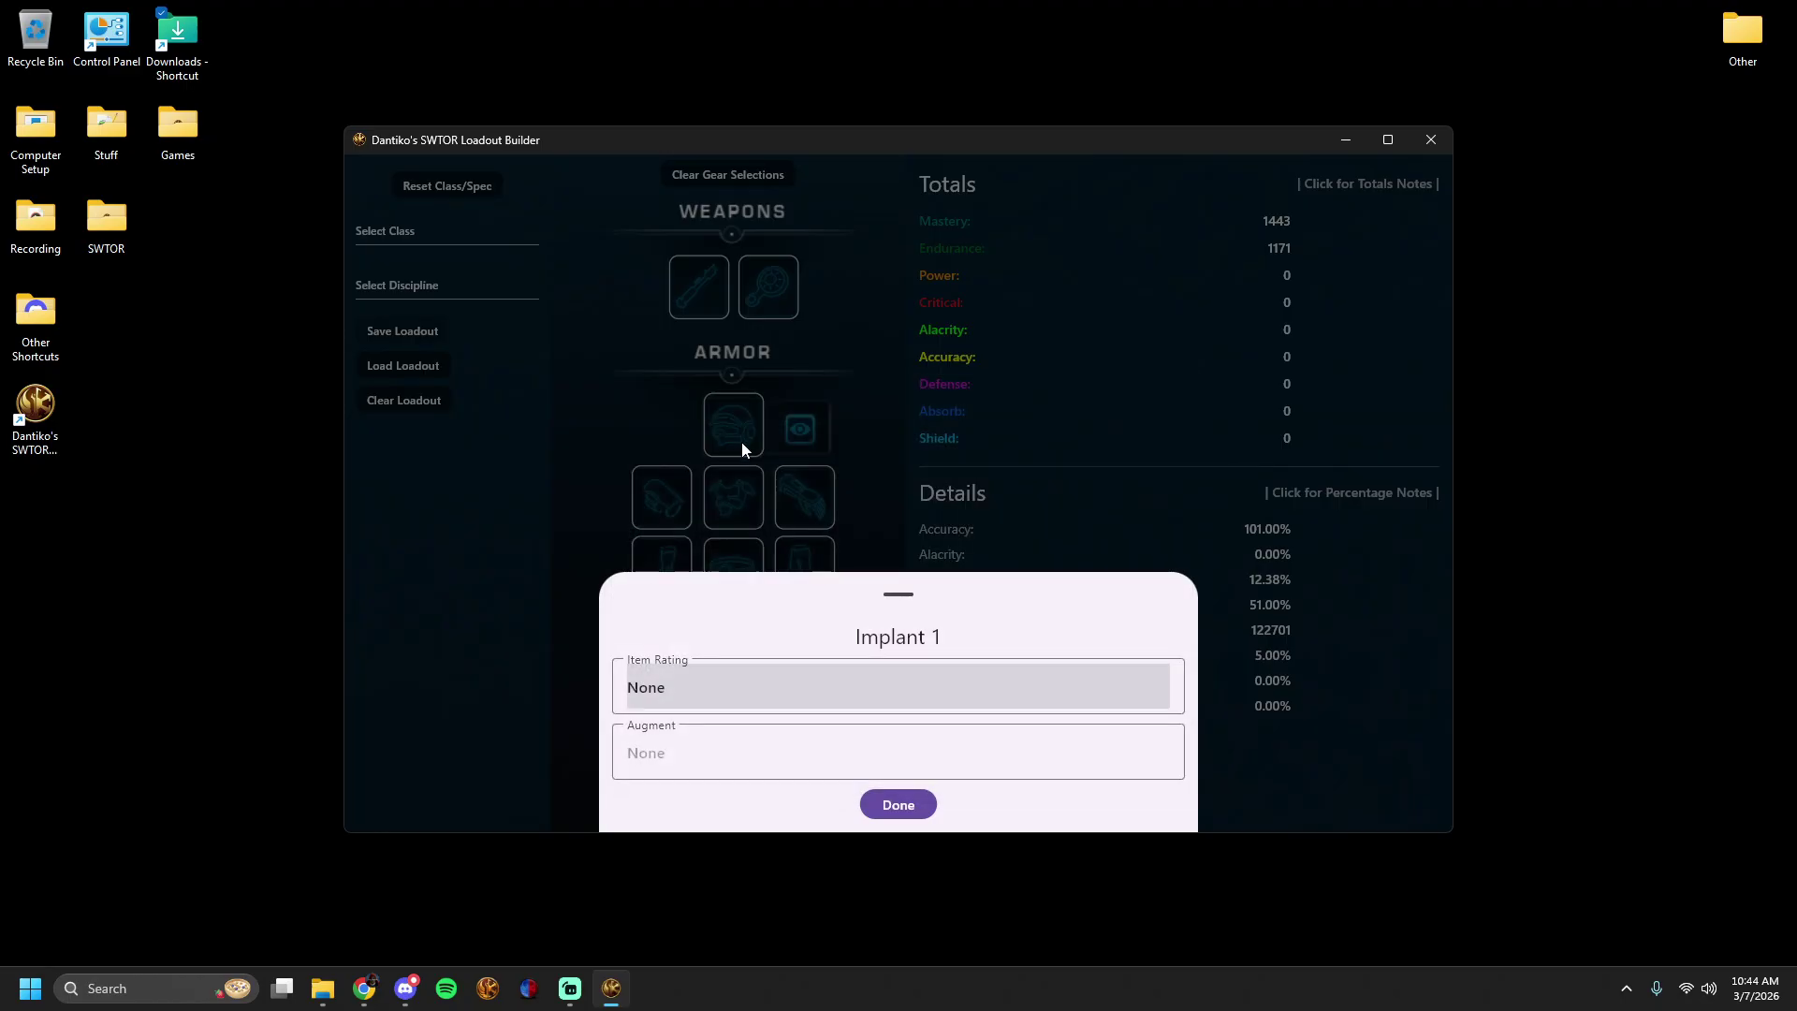
click(899, 804)
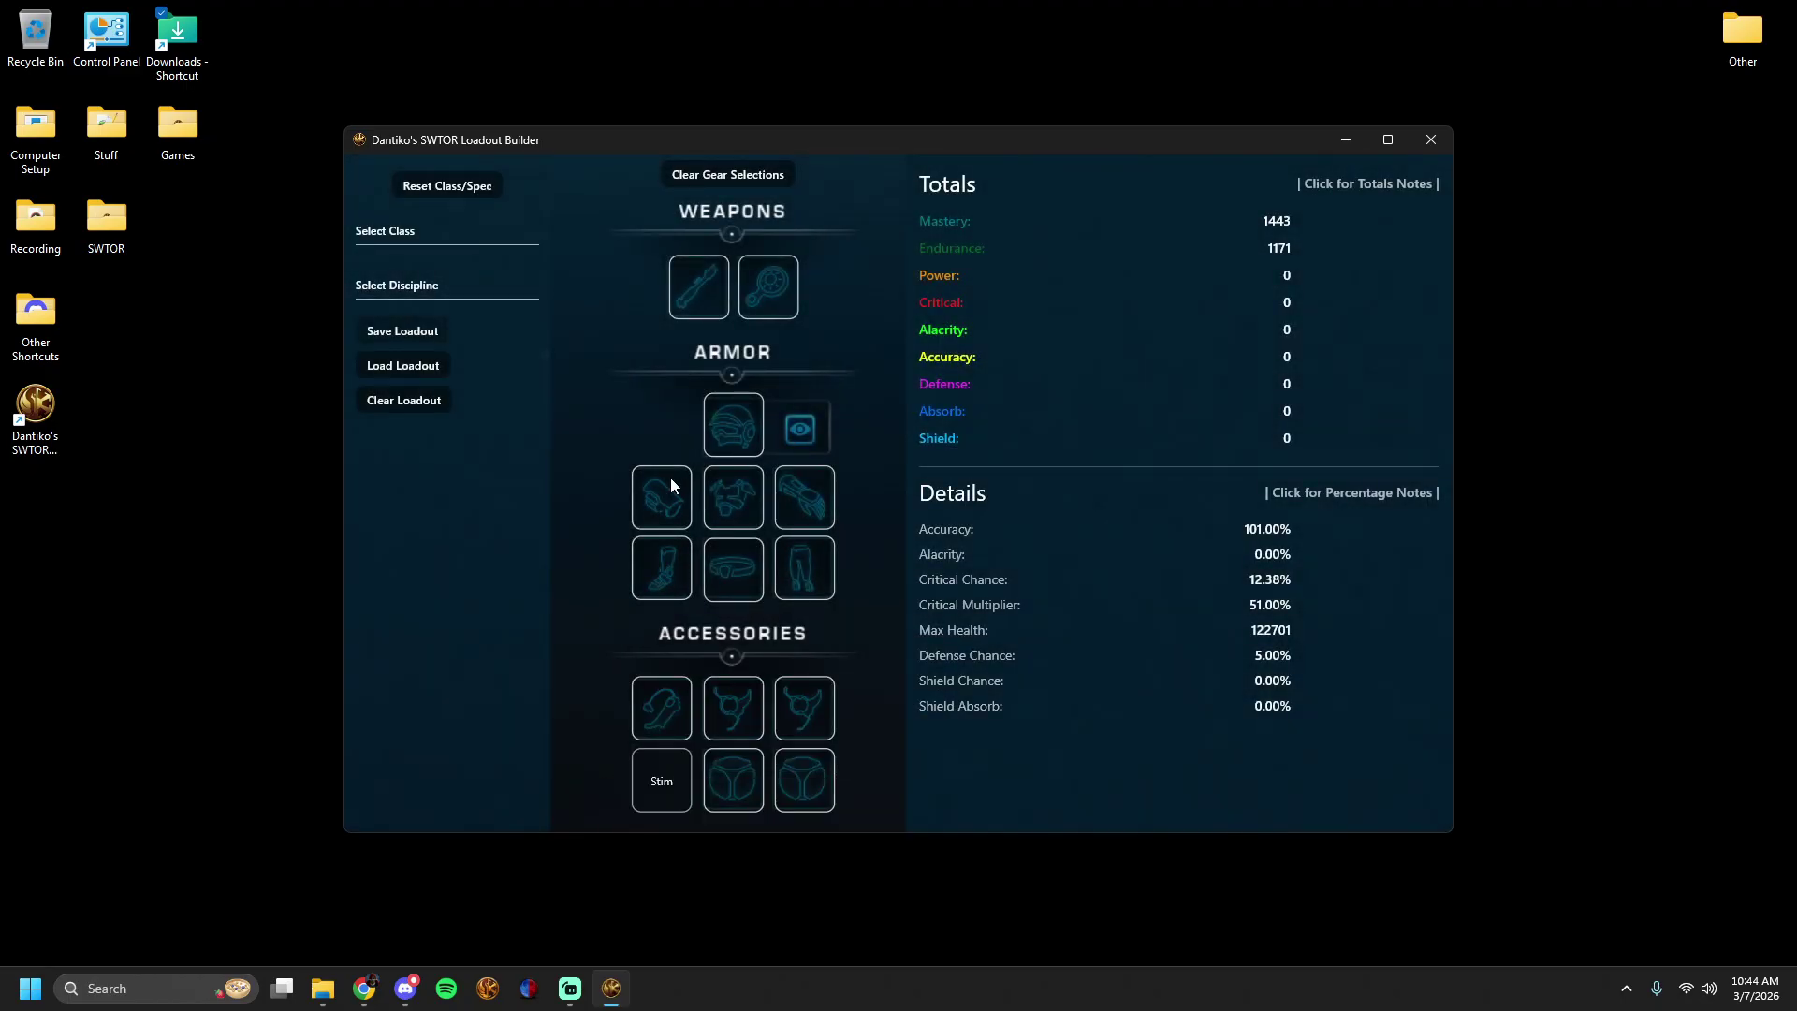
Set the main hand's item rating to 344 and check its tertiary stat options, keeping Critical.
click(704, 277)
click(686, 693)
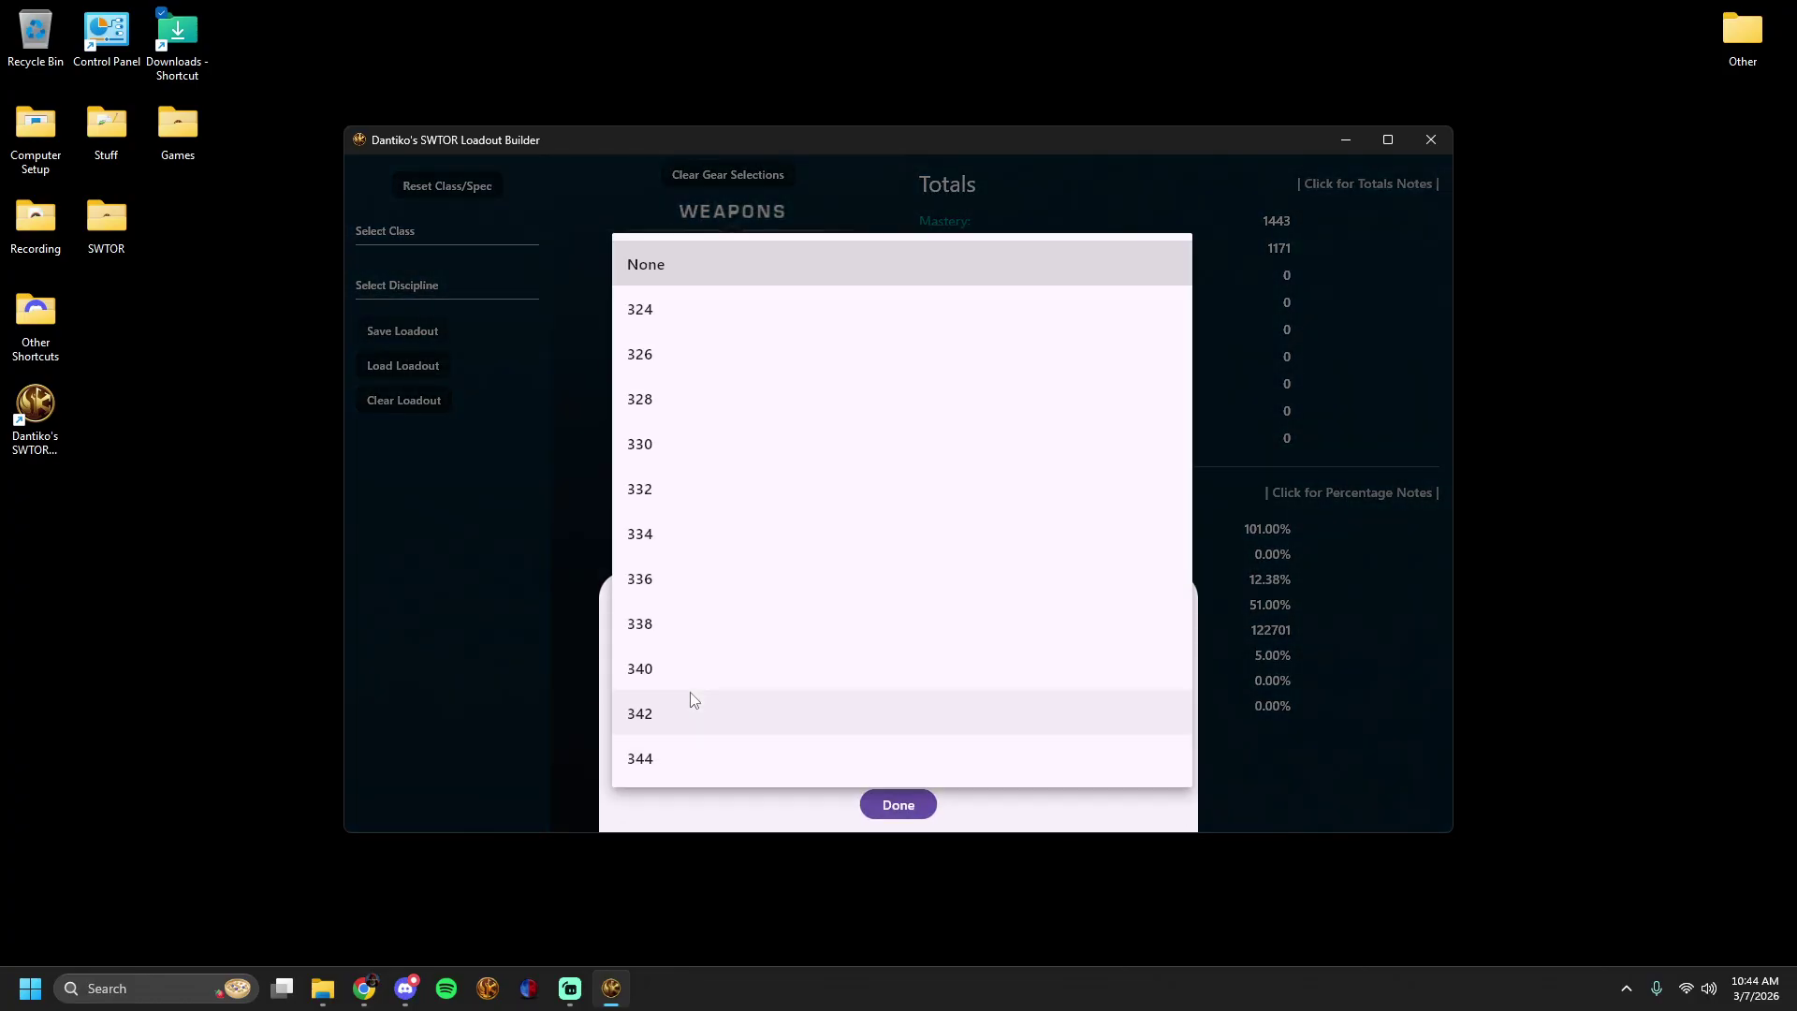
click(698, 758)
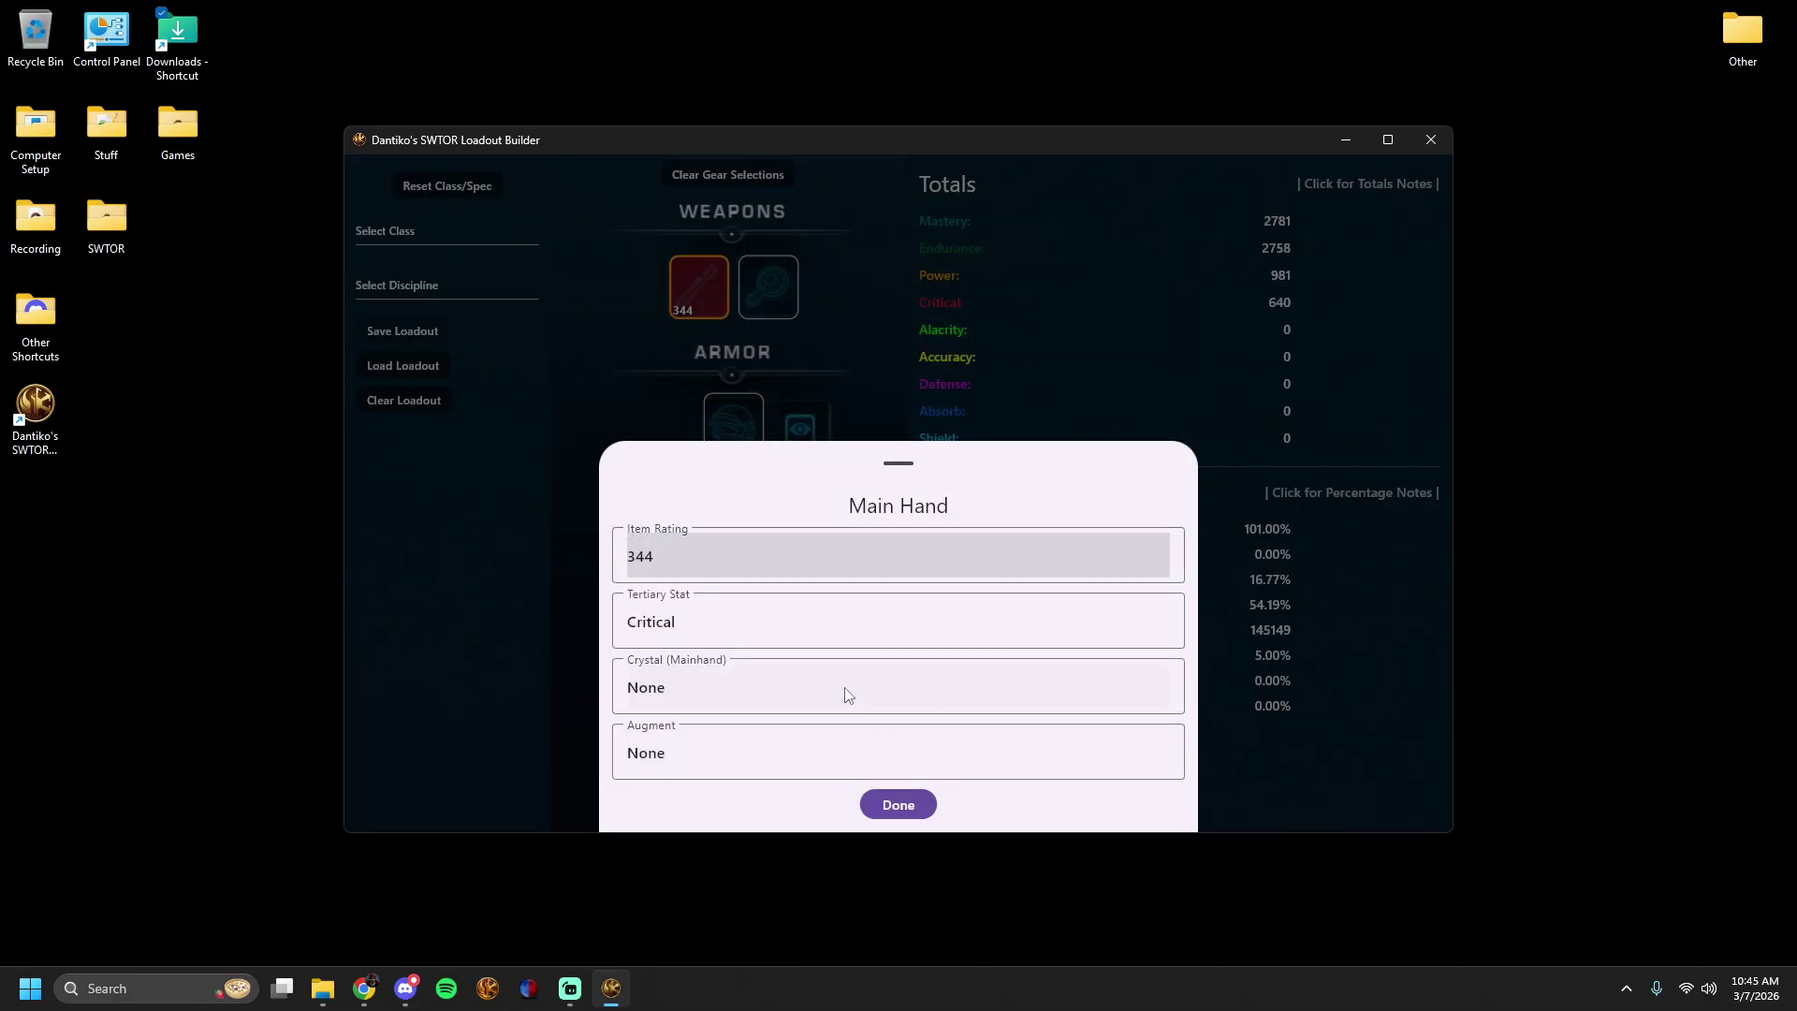
click(676, 625)
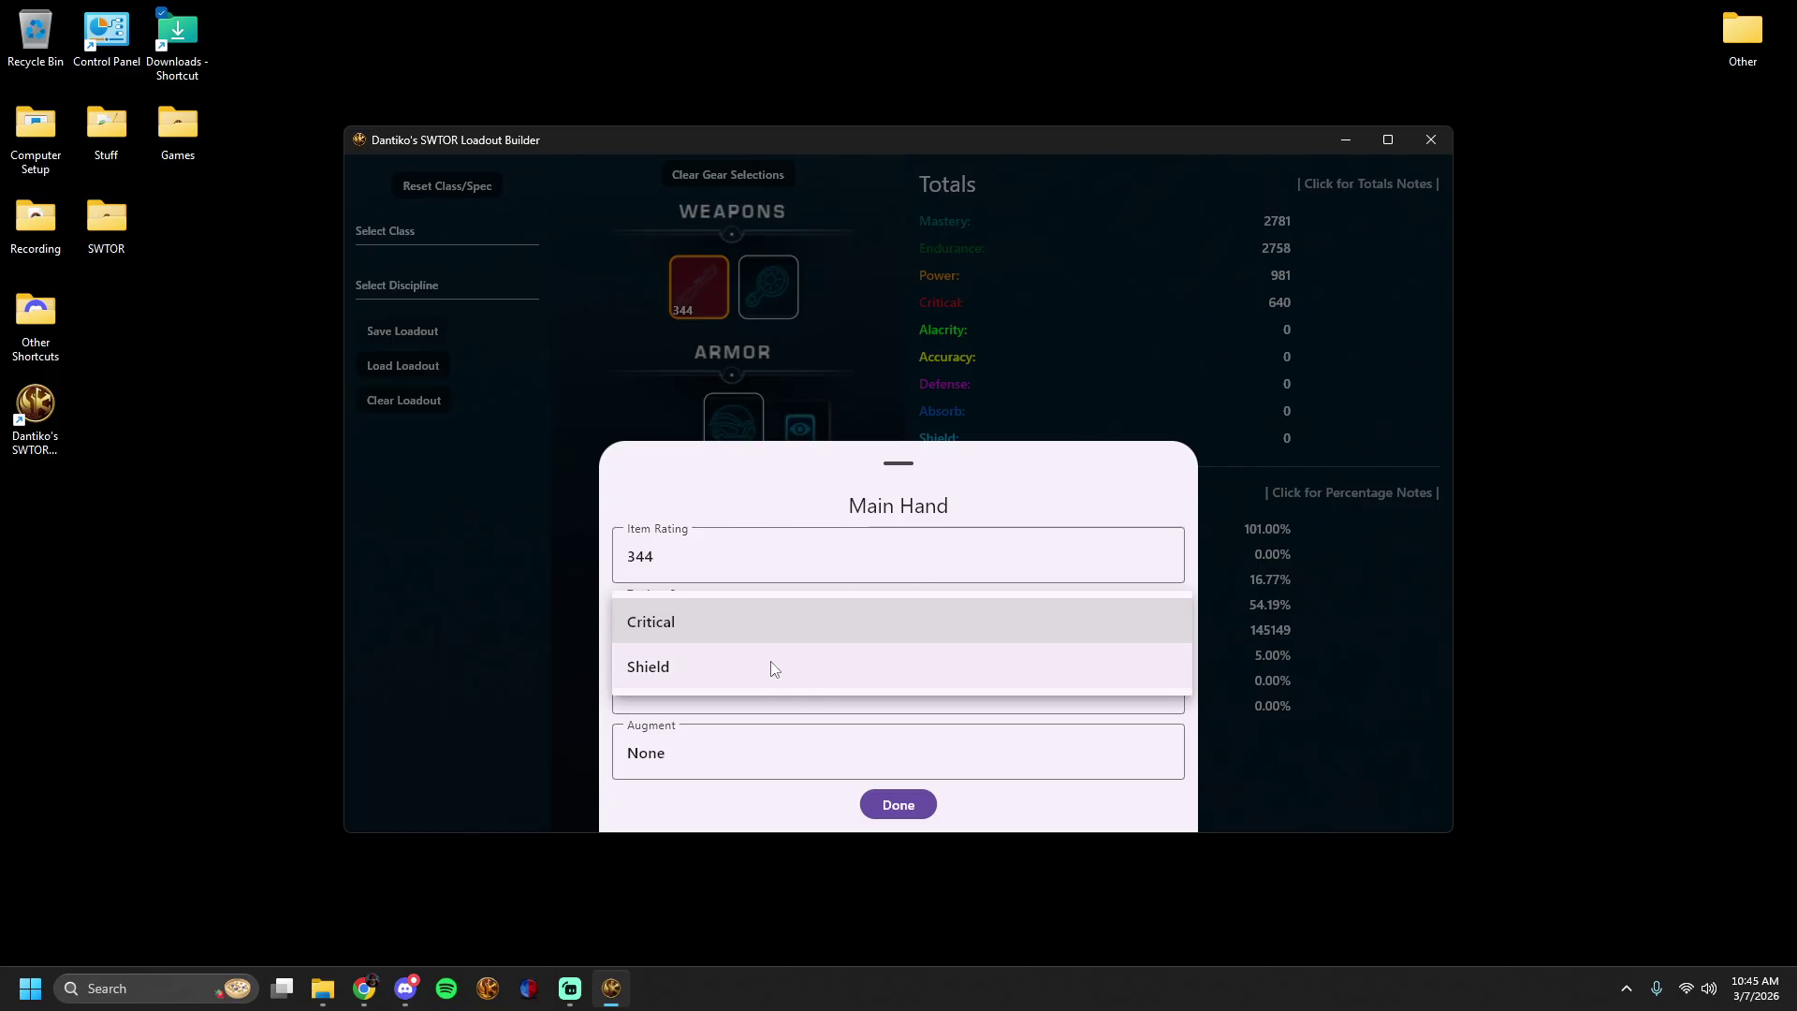
click(880, 803)
click(880, 805)
Set the off hand to item rating 344 with Alacrity as tertiary stat, and review the main hand's settings.
click(759, 297)
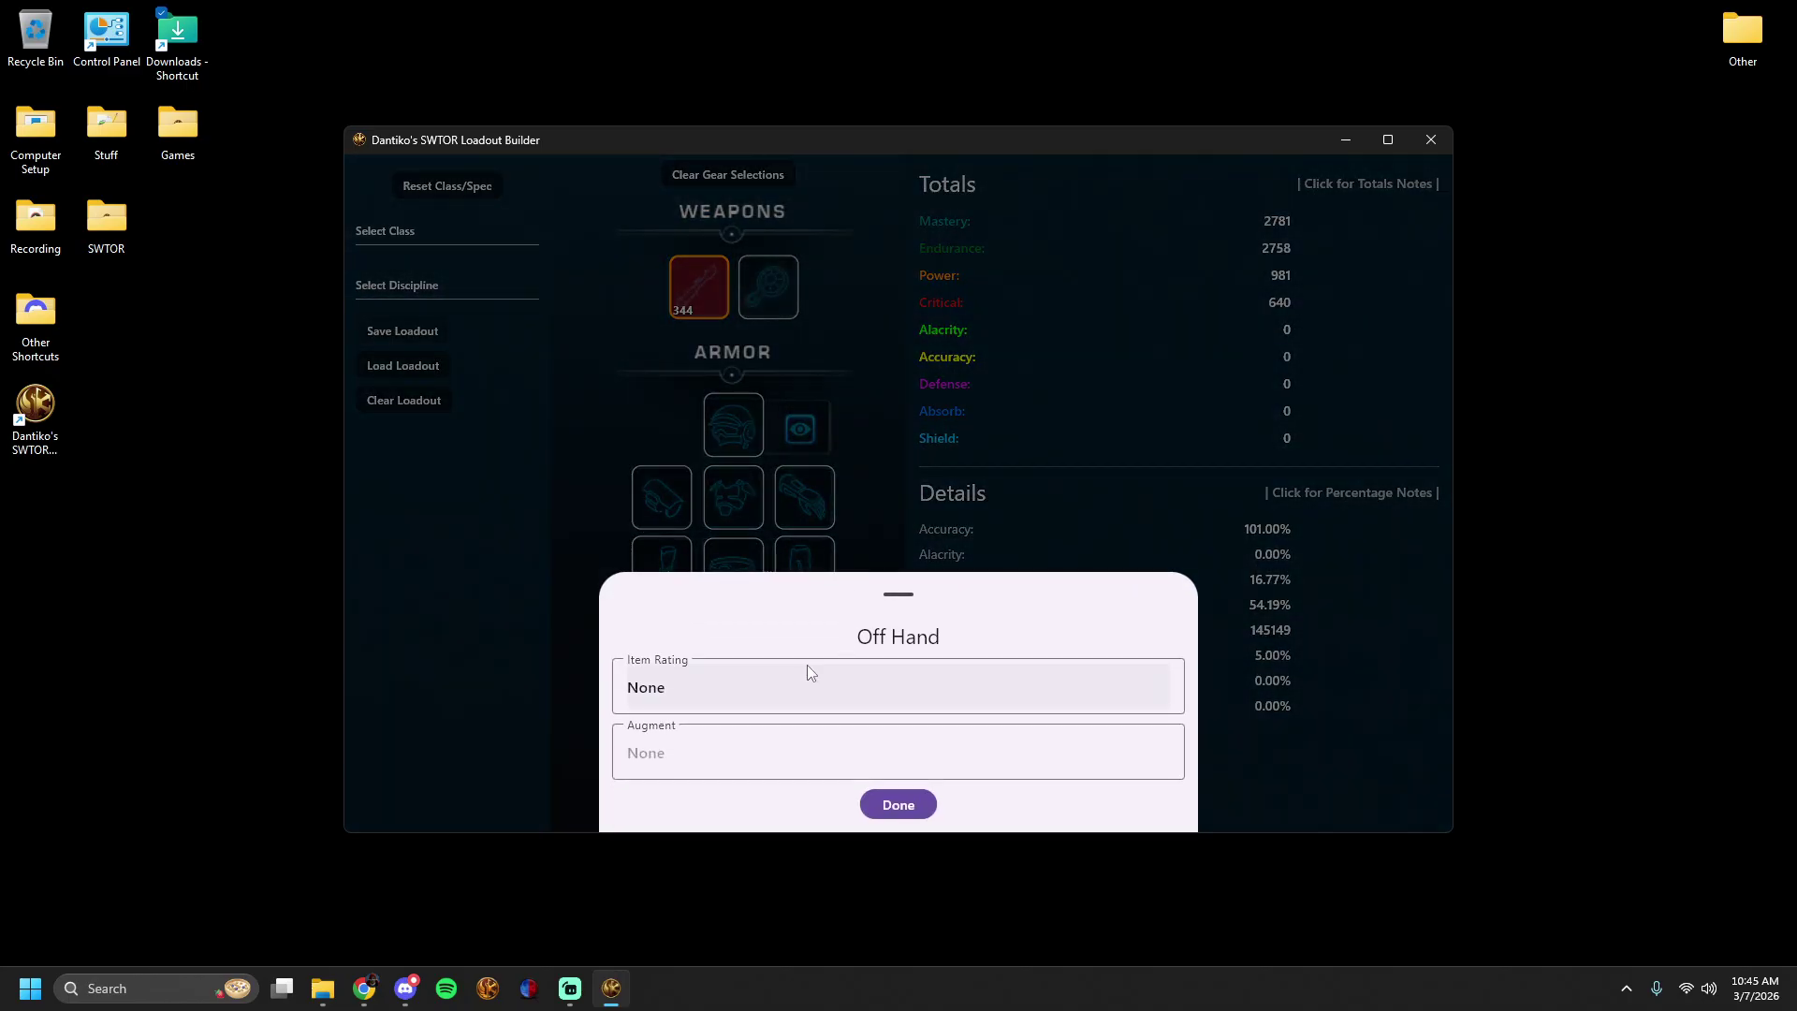
click(808, 699)
click(716, 754)
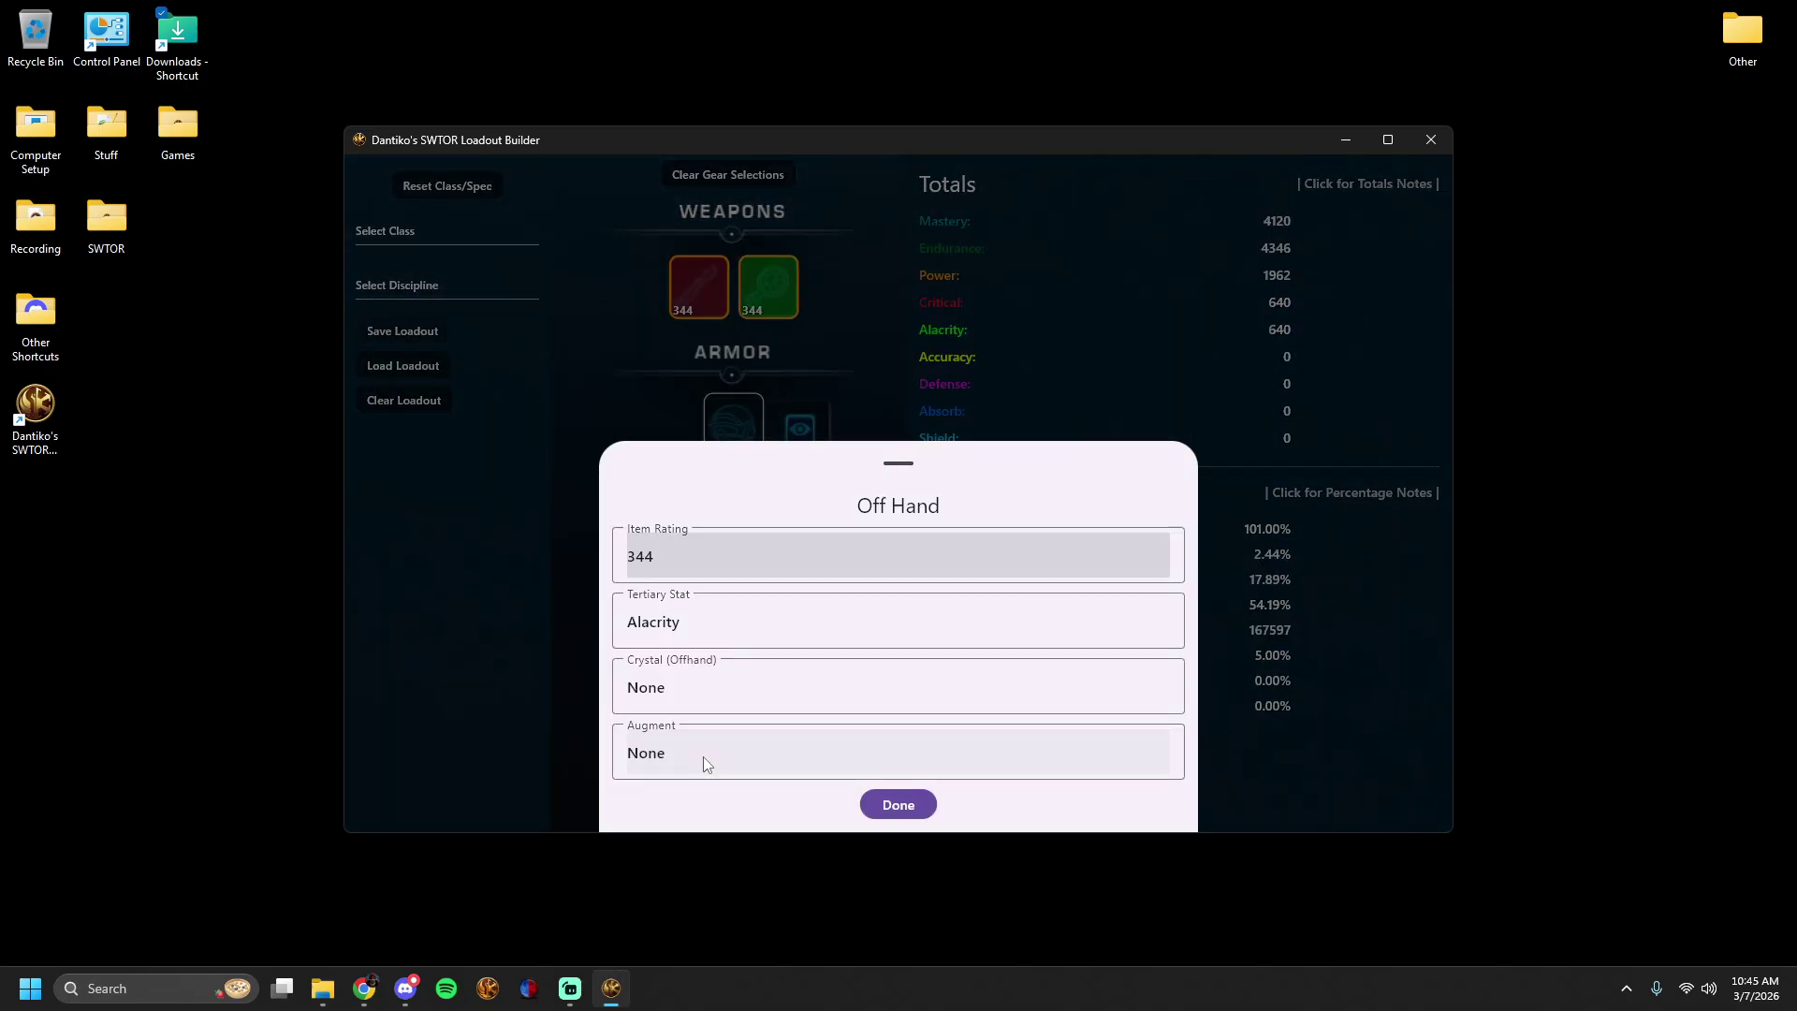
click(675, 625)
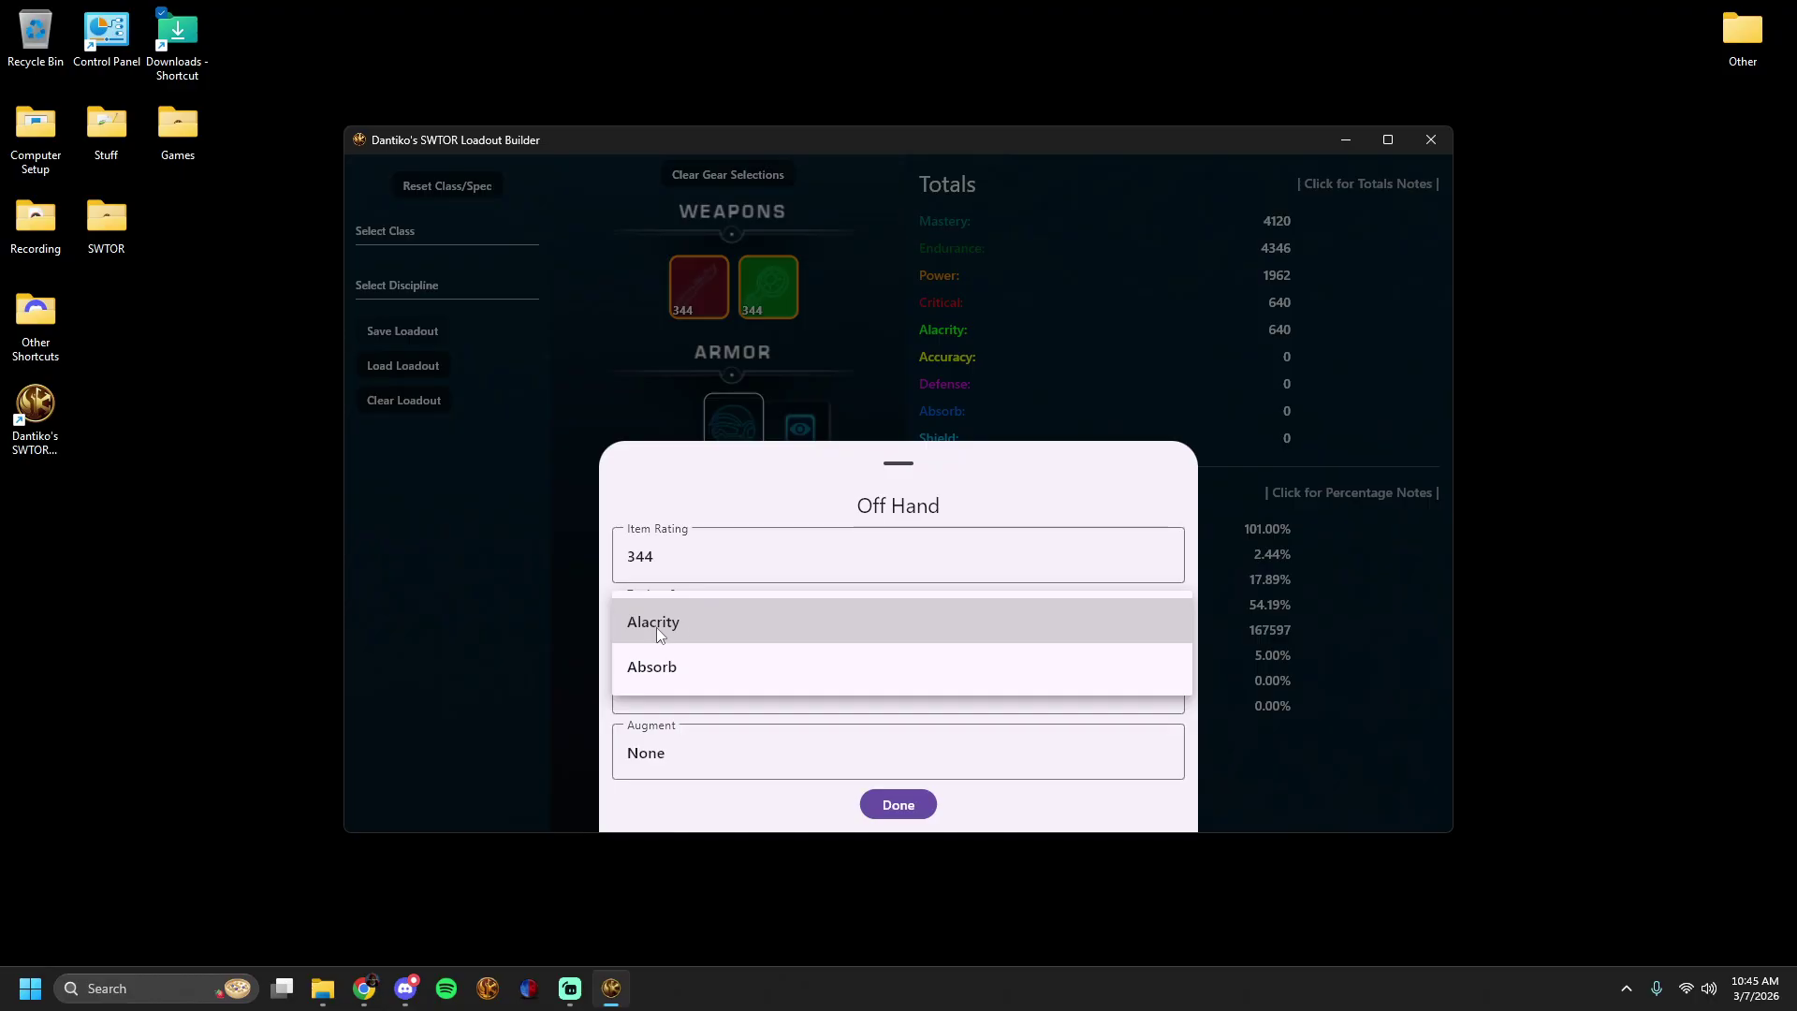
click(688, 618)
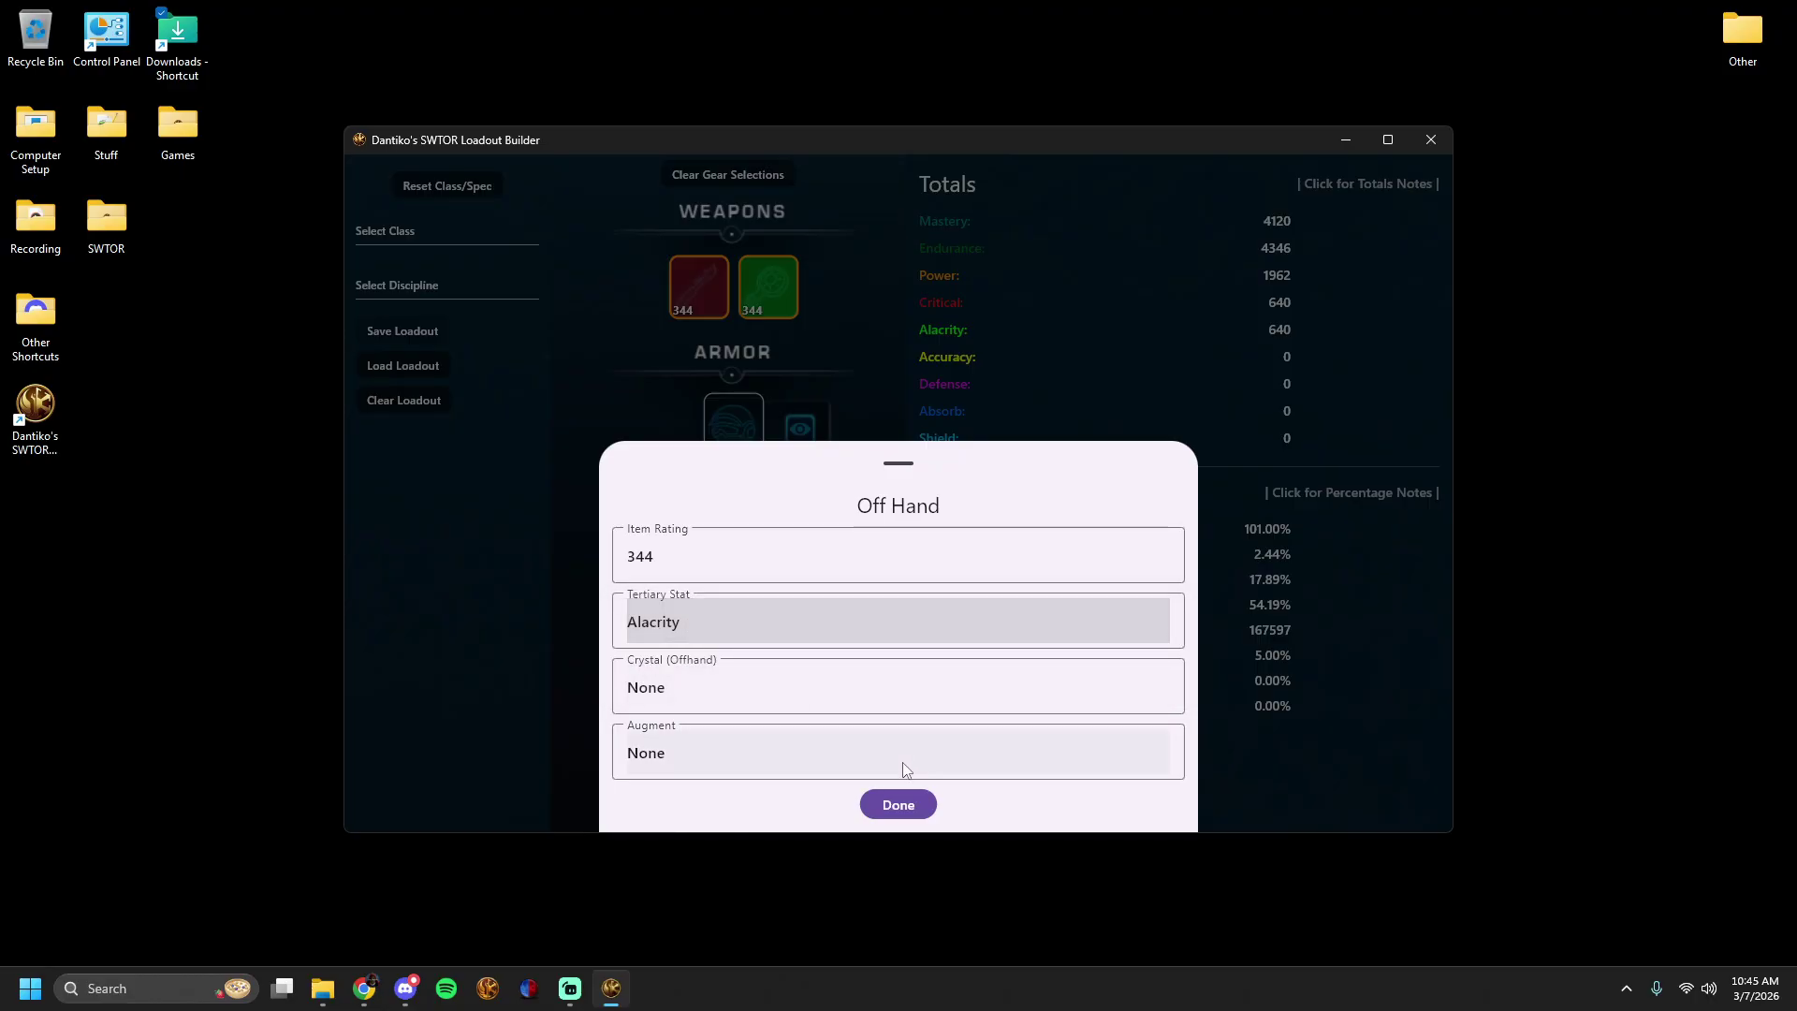
click(899, 805)
click(699, 299)
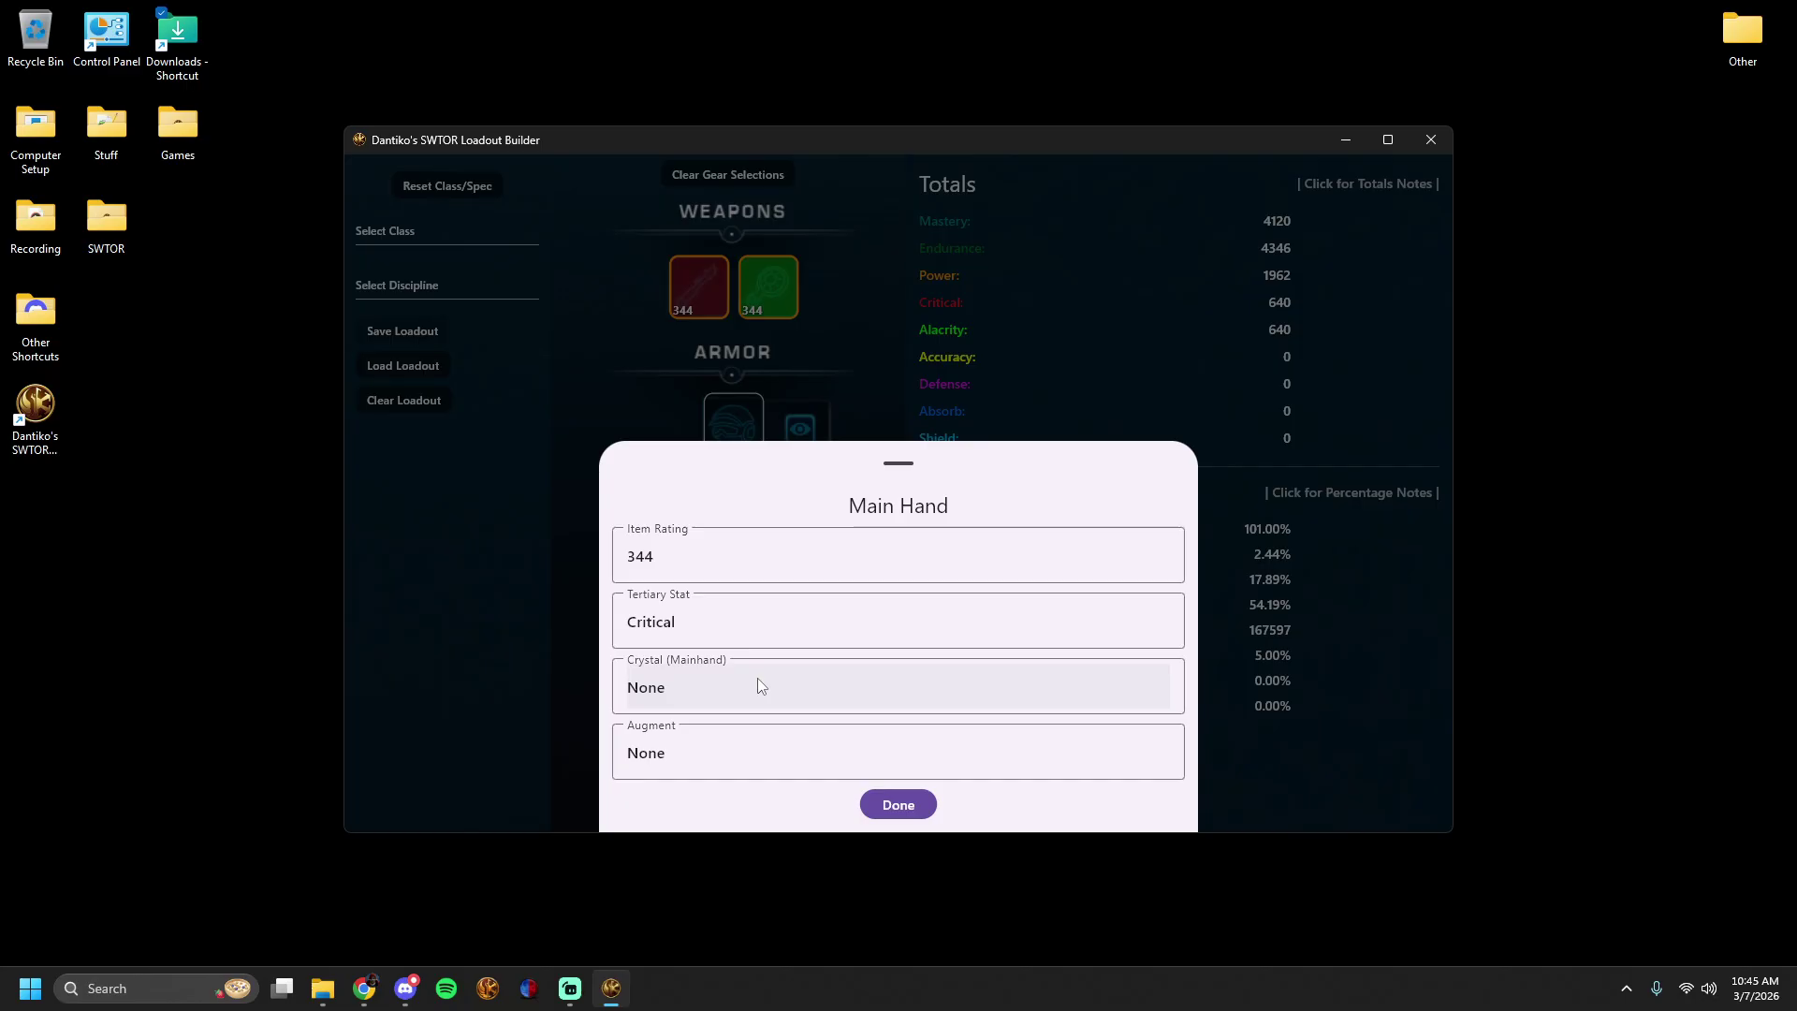
click(899, 805)
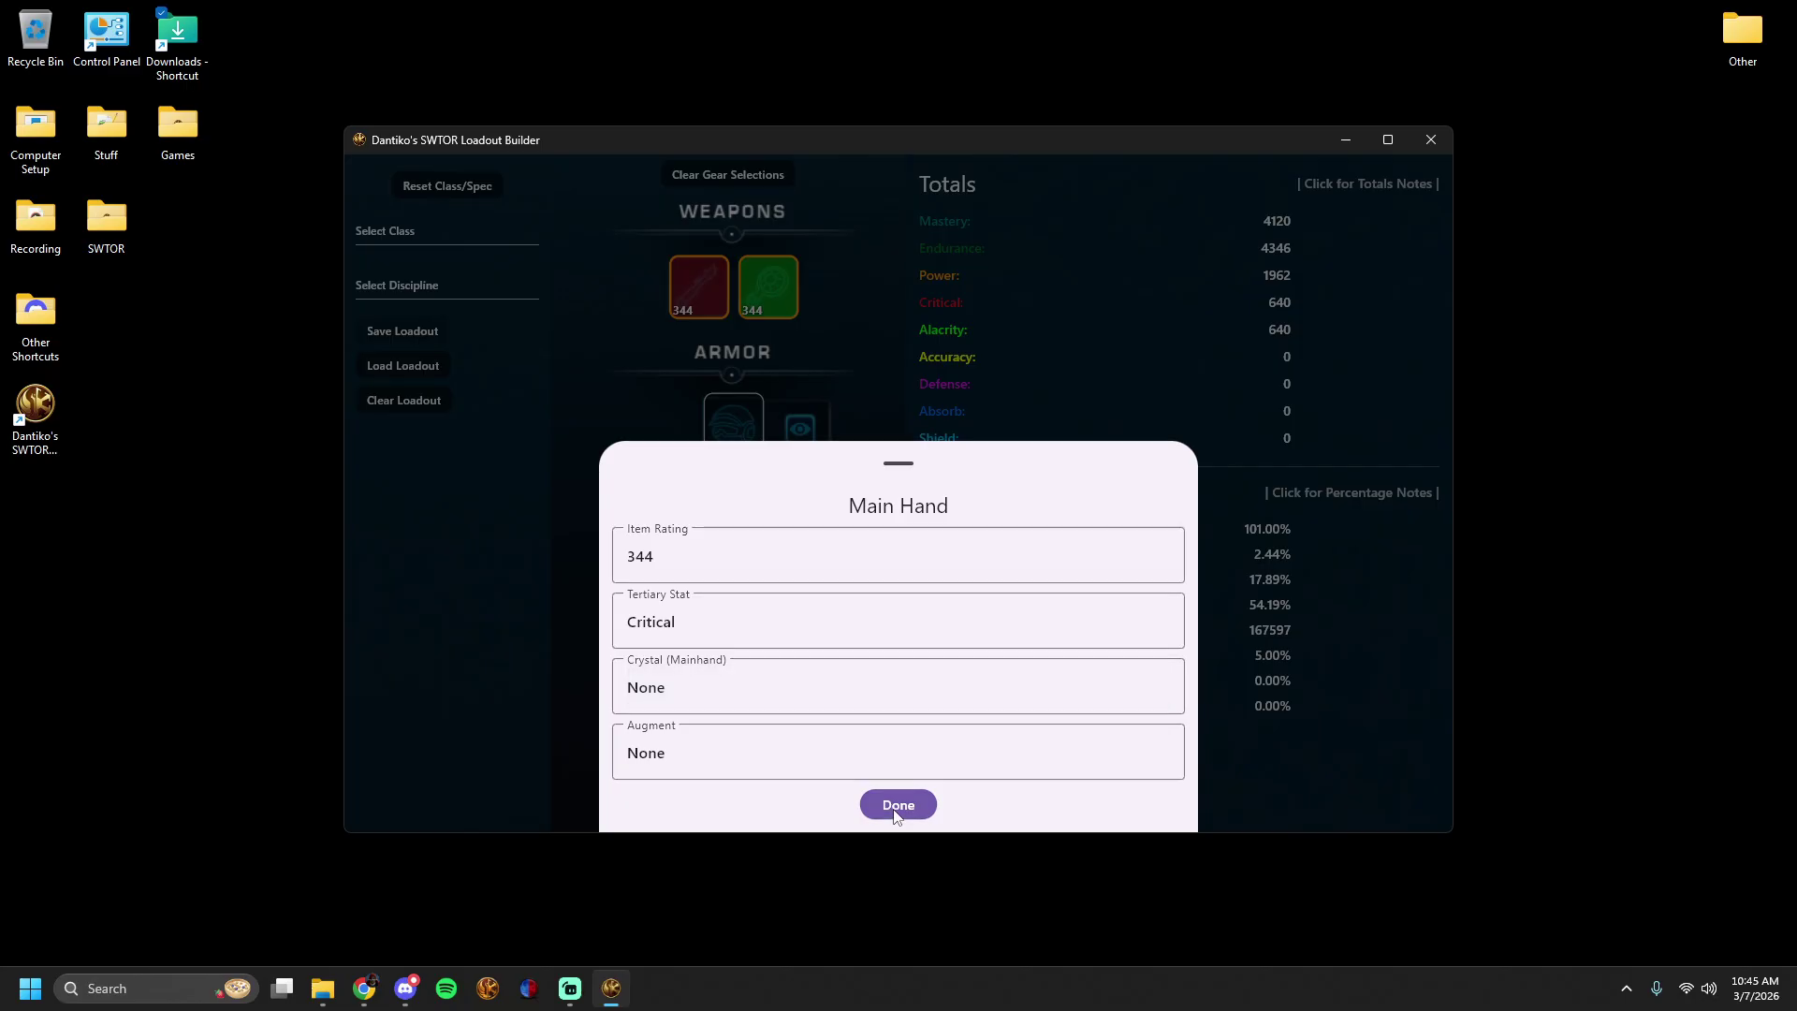
Set the first implant's item rating to 340 and check its tertiary stat options, keeping Critical.
click(728, 567)
click(723, 683)
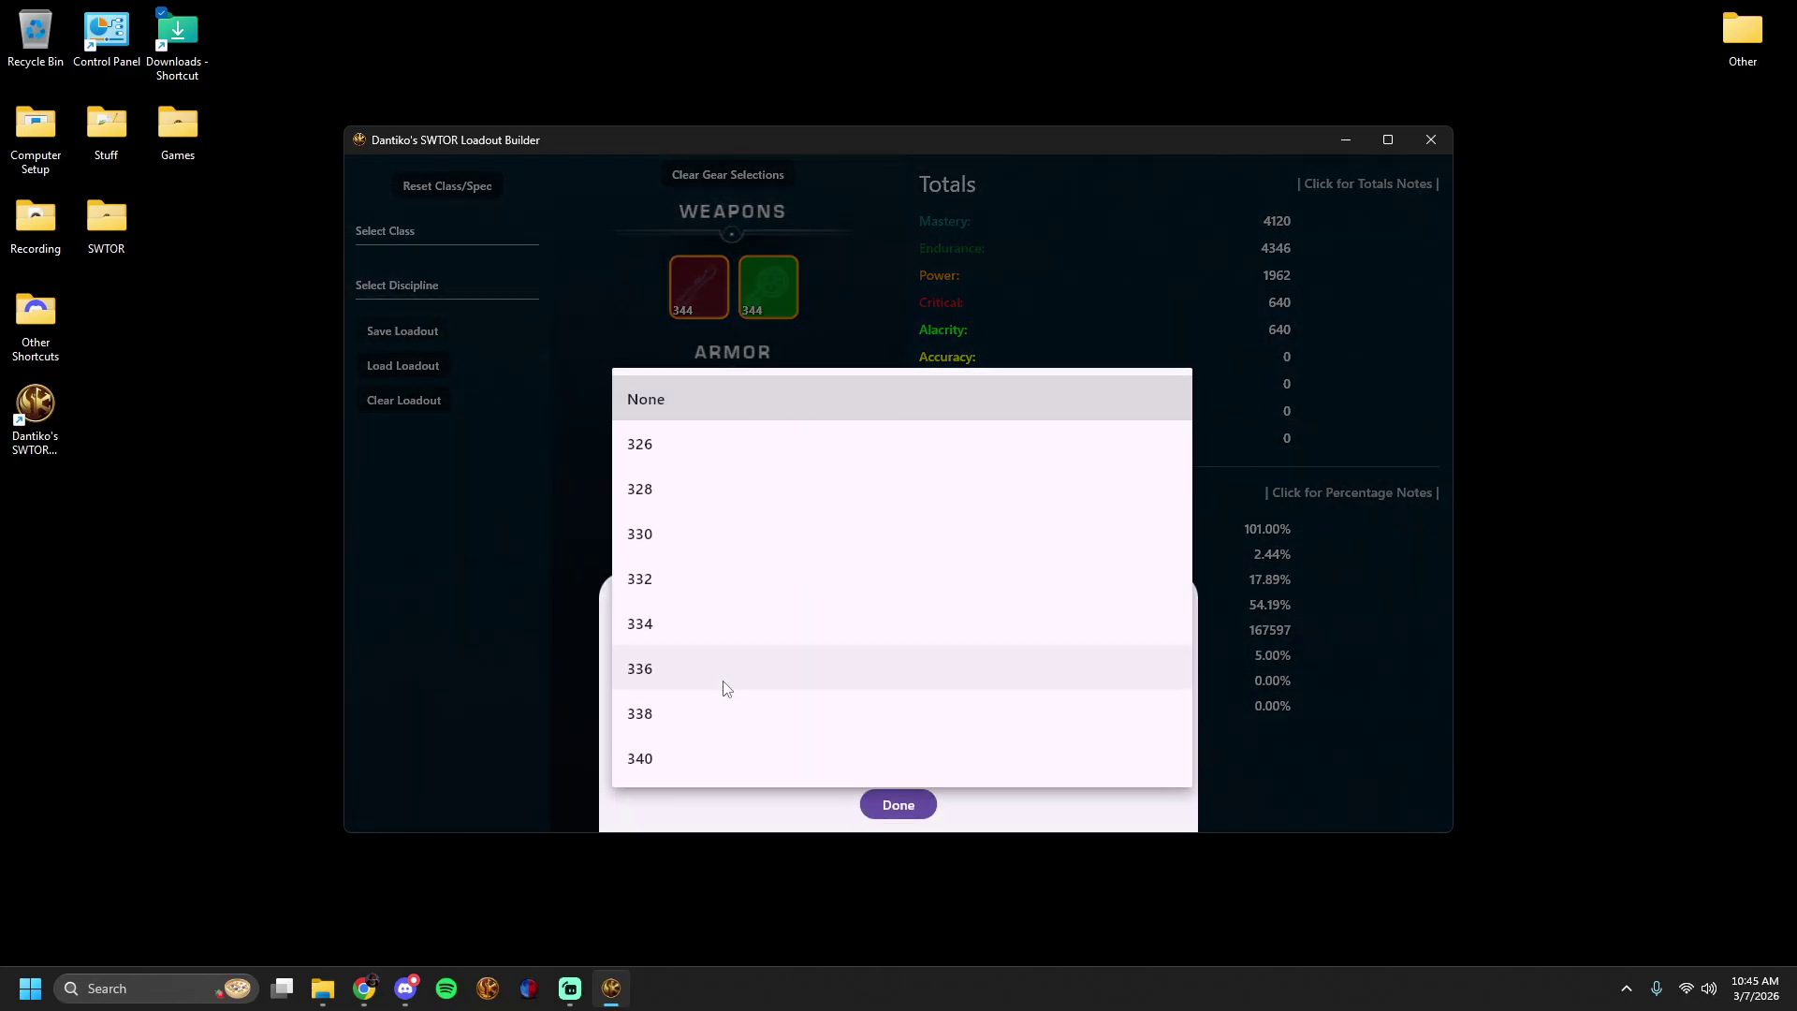
click(684, 772)
click(682, 700)
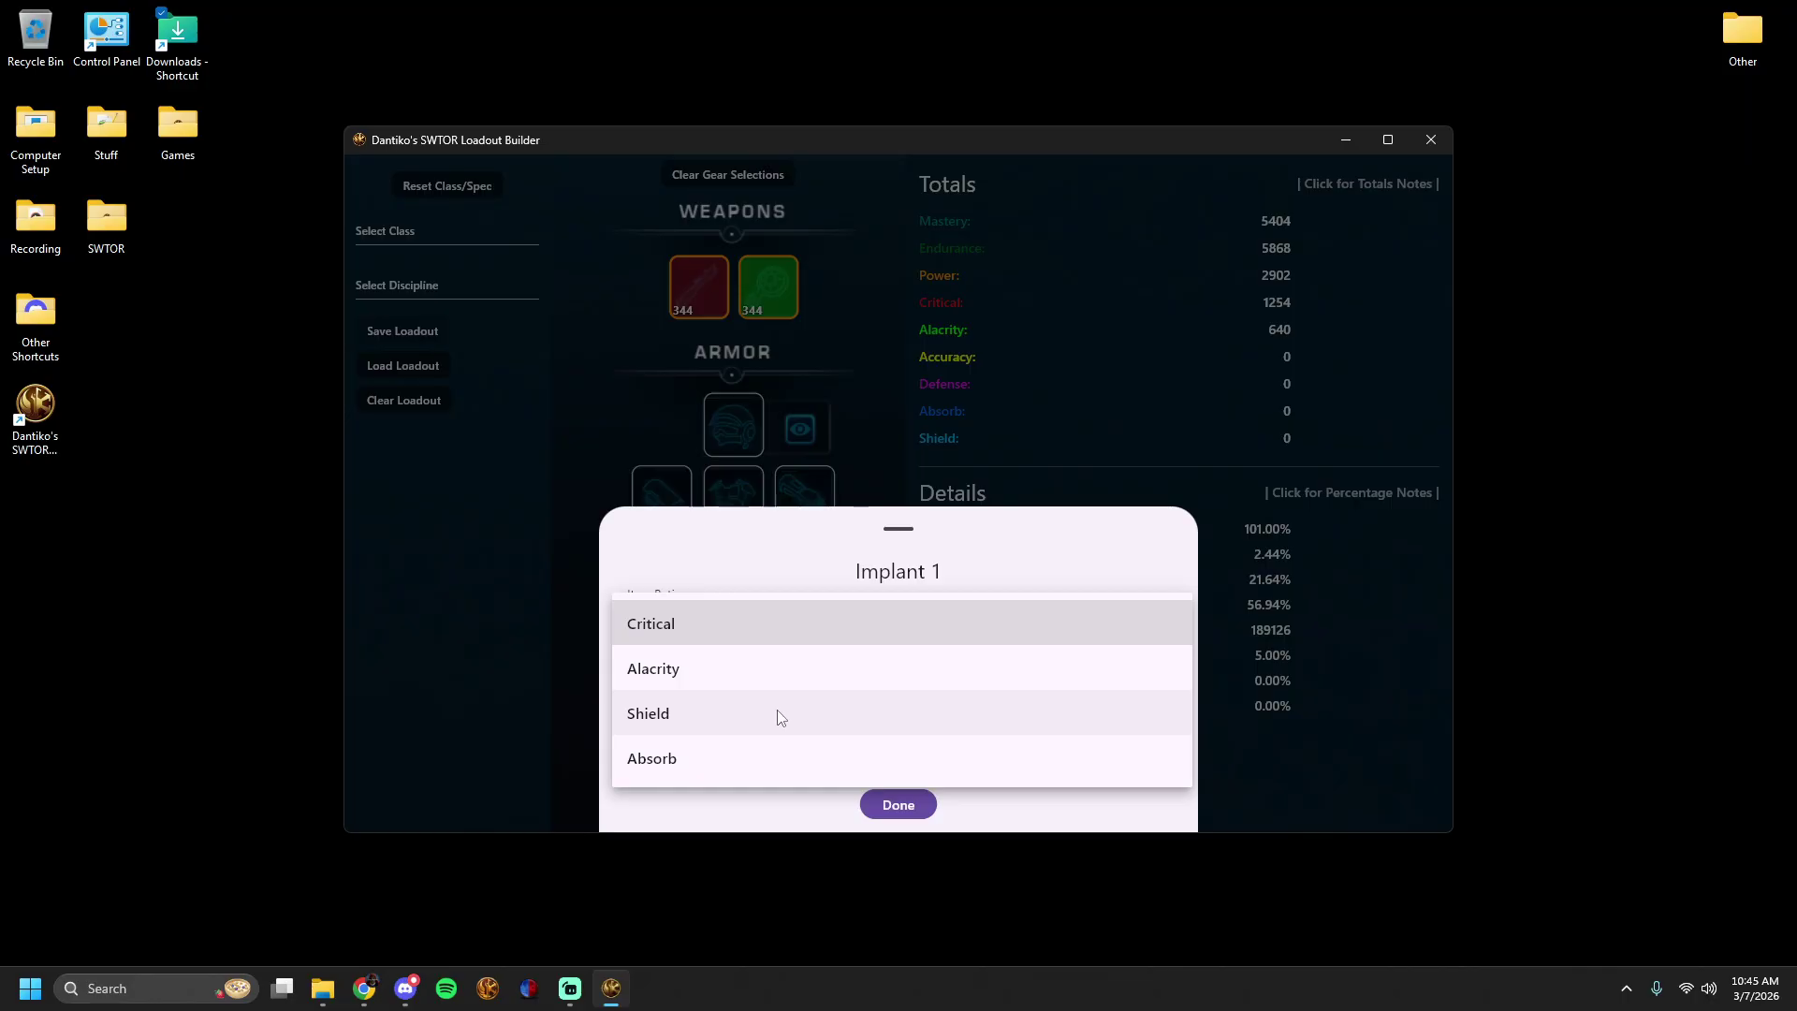
click(900, 807)
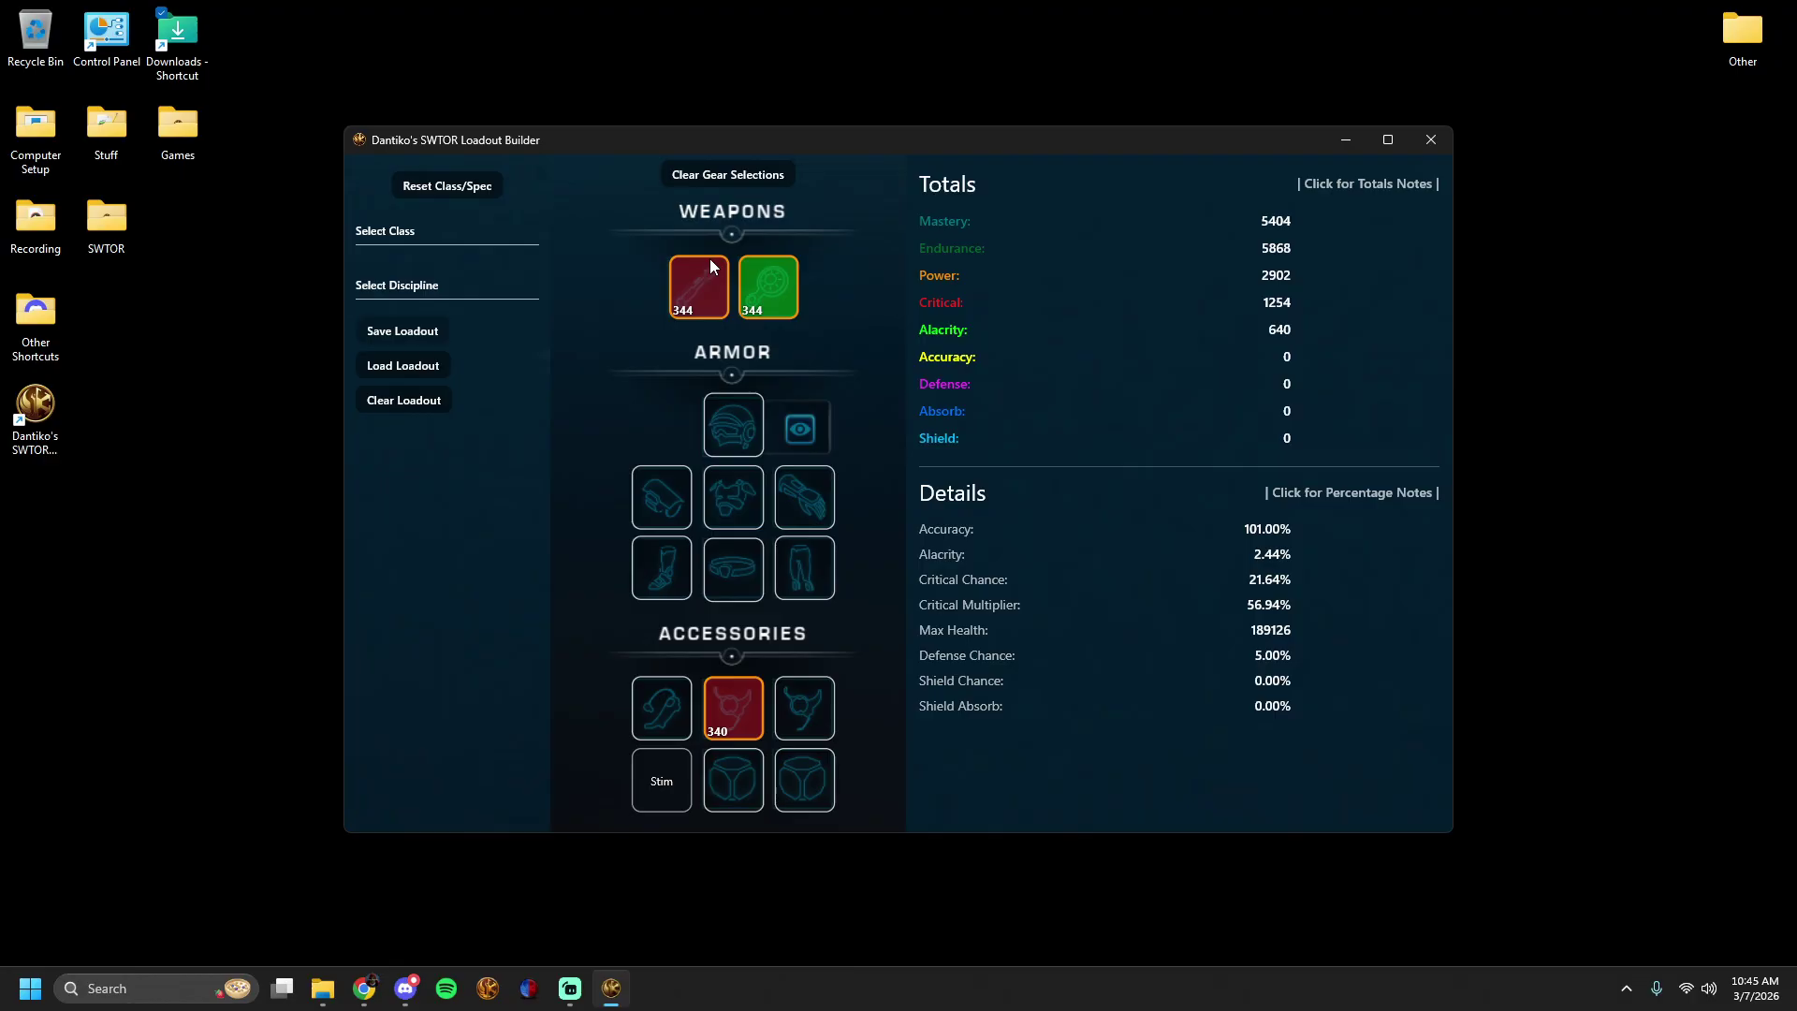
Set the wrists to item rating 344 with the DPS option, and review the main hand's settings.
click(643, 495)
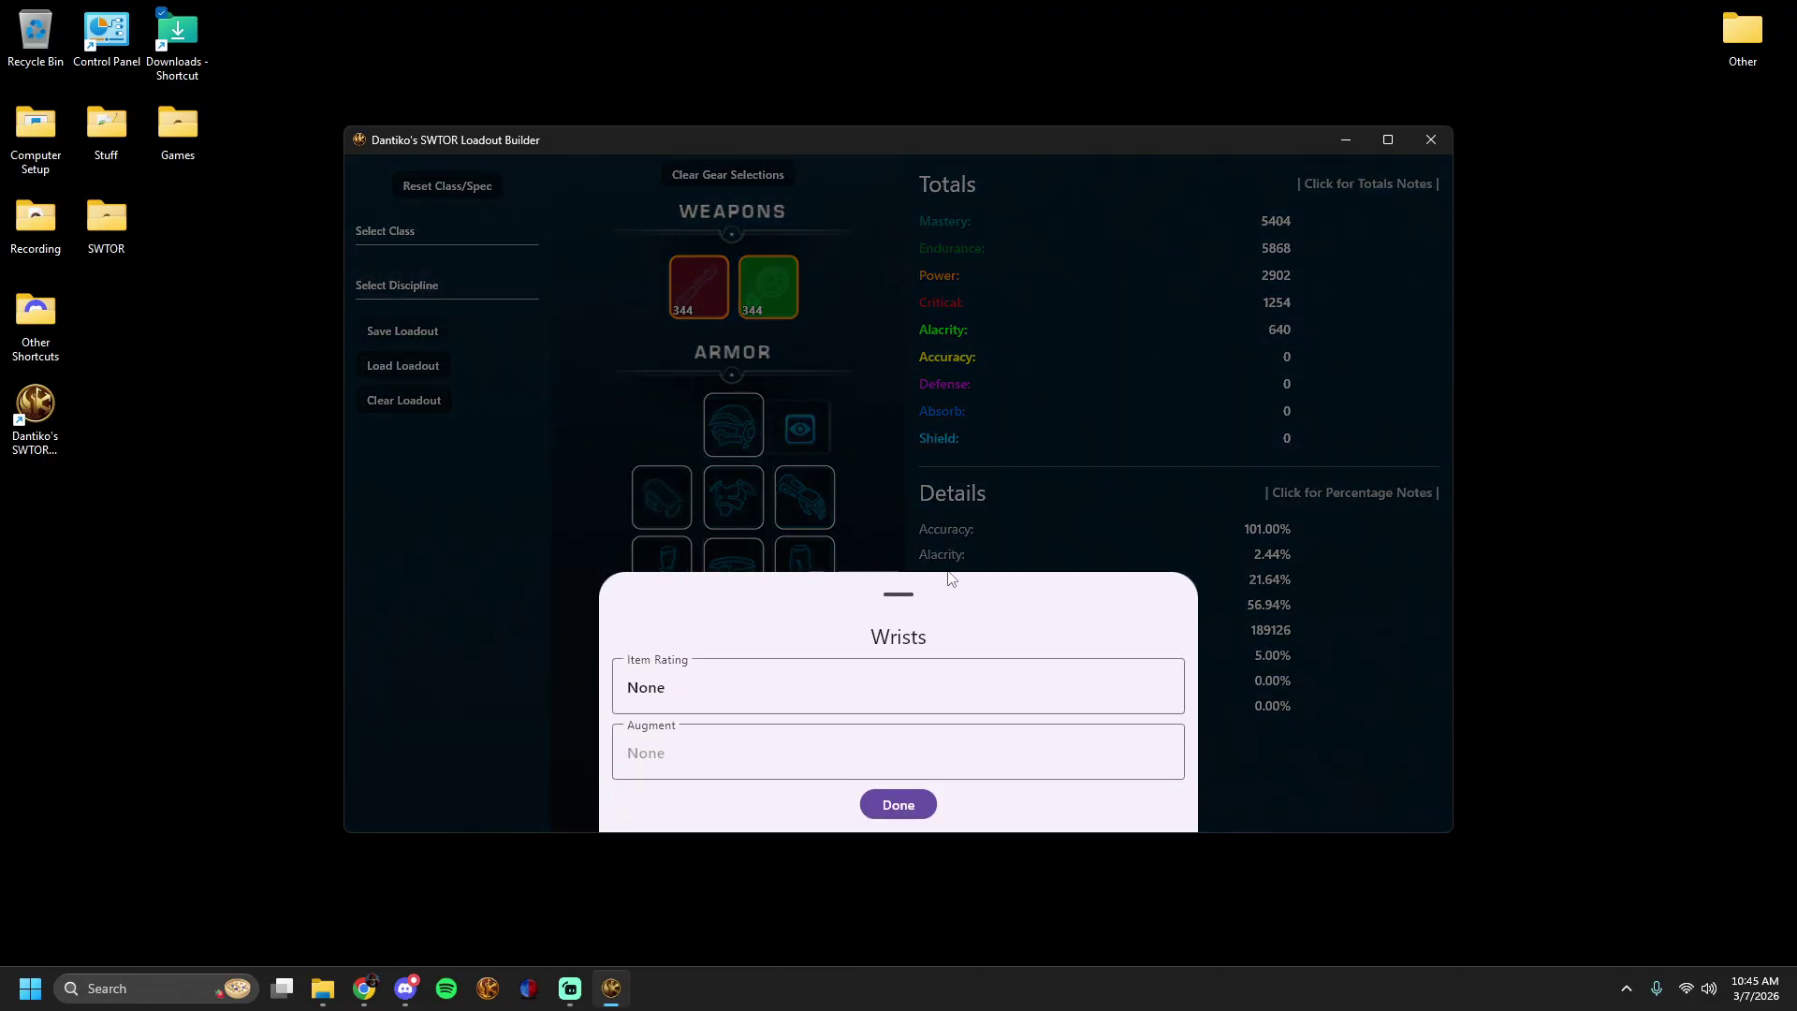
click(893, 685)
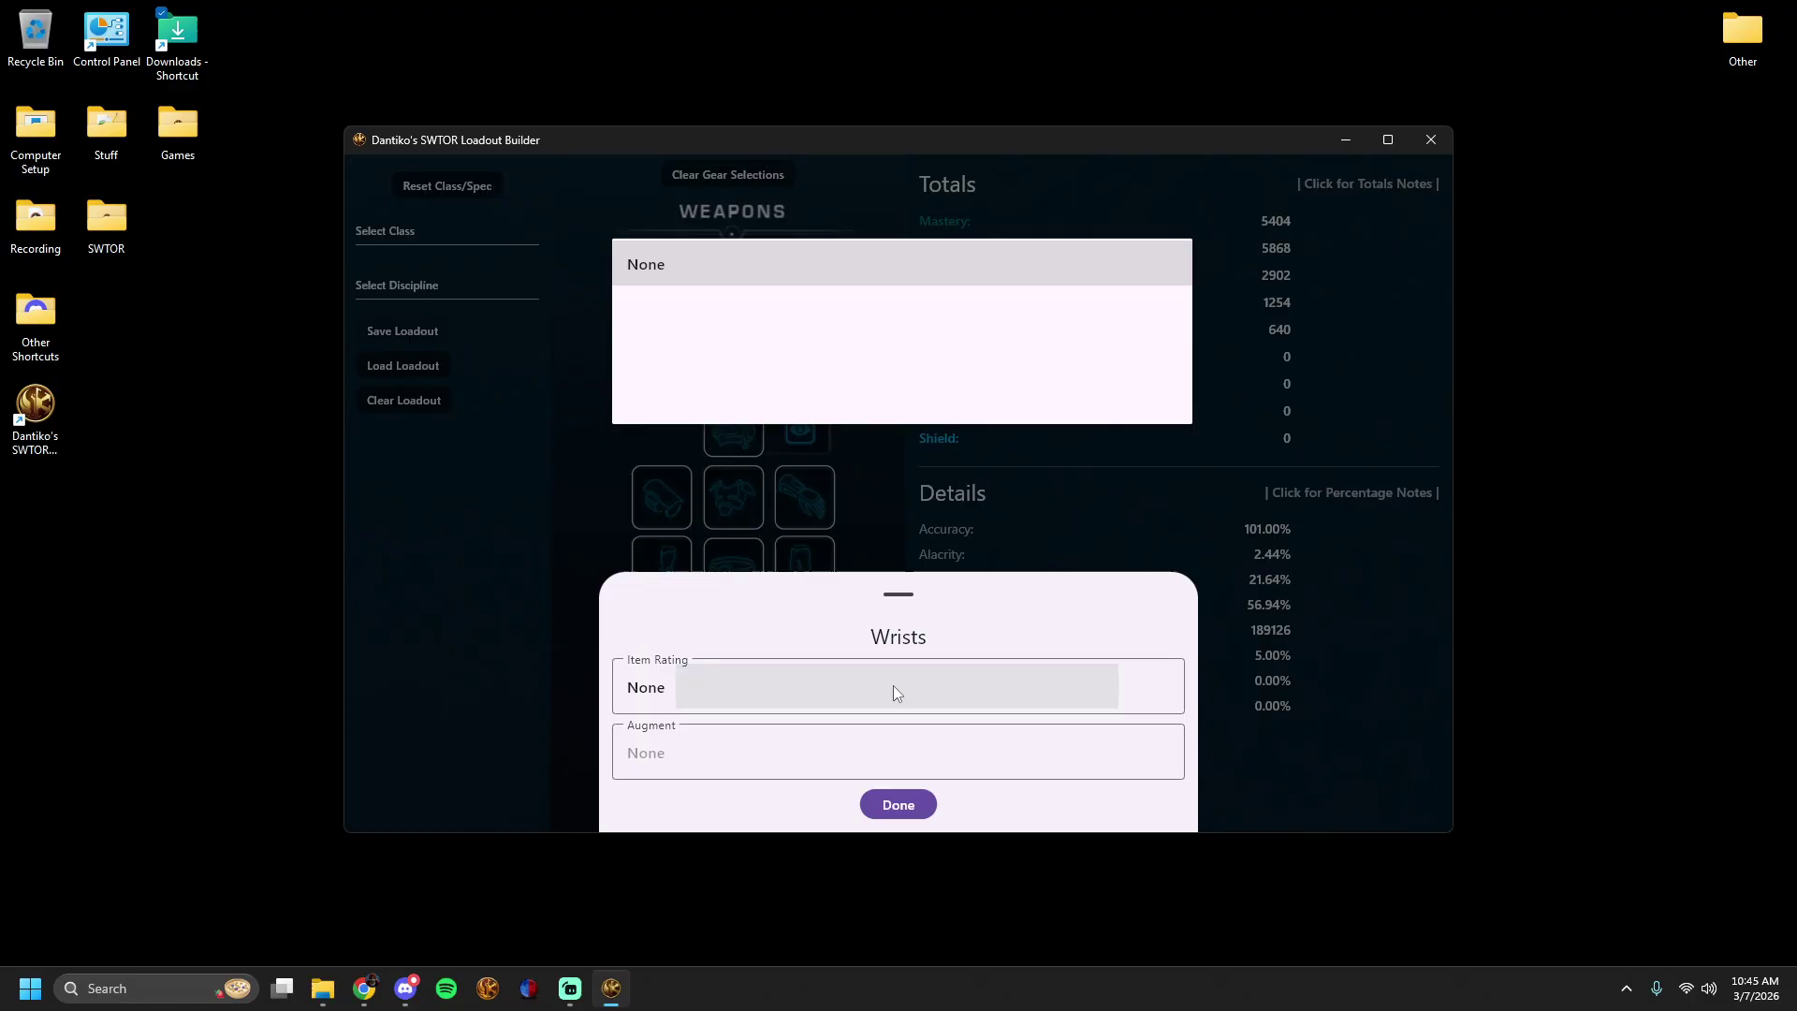
click(856, 758)
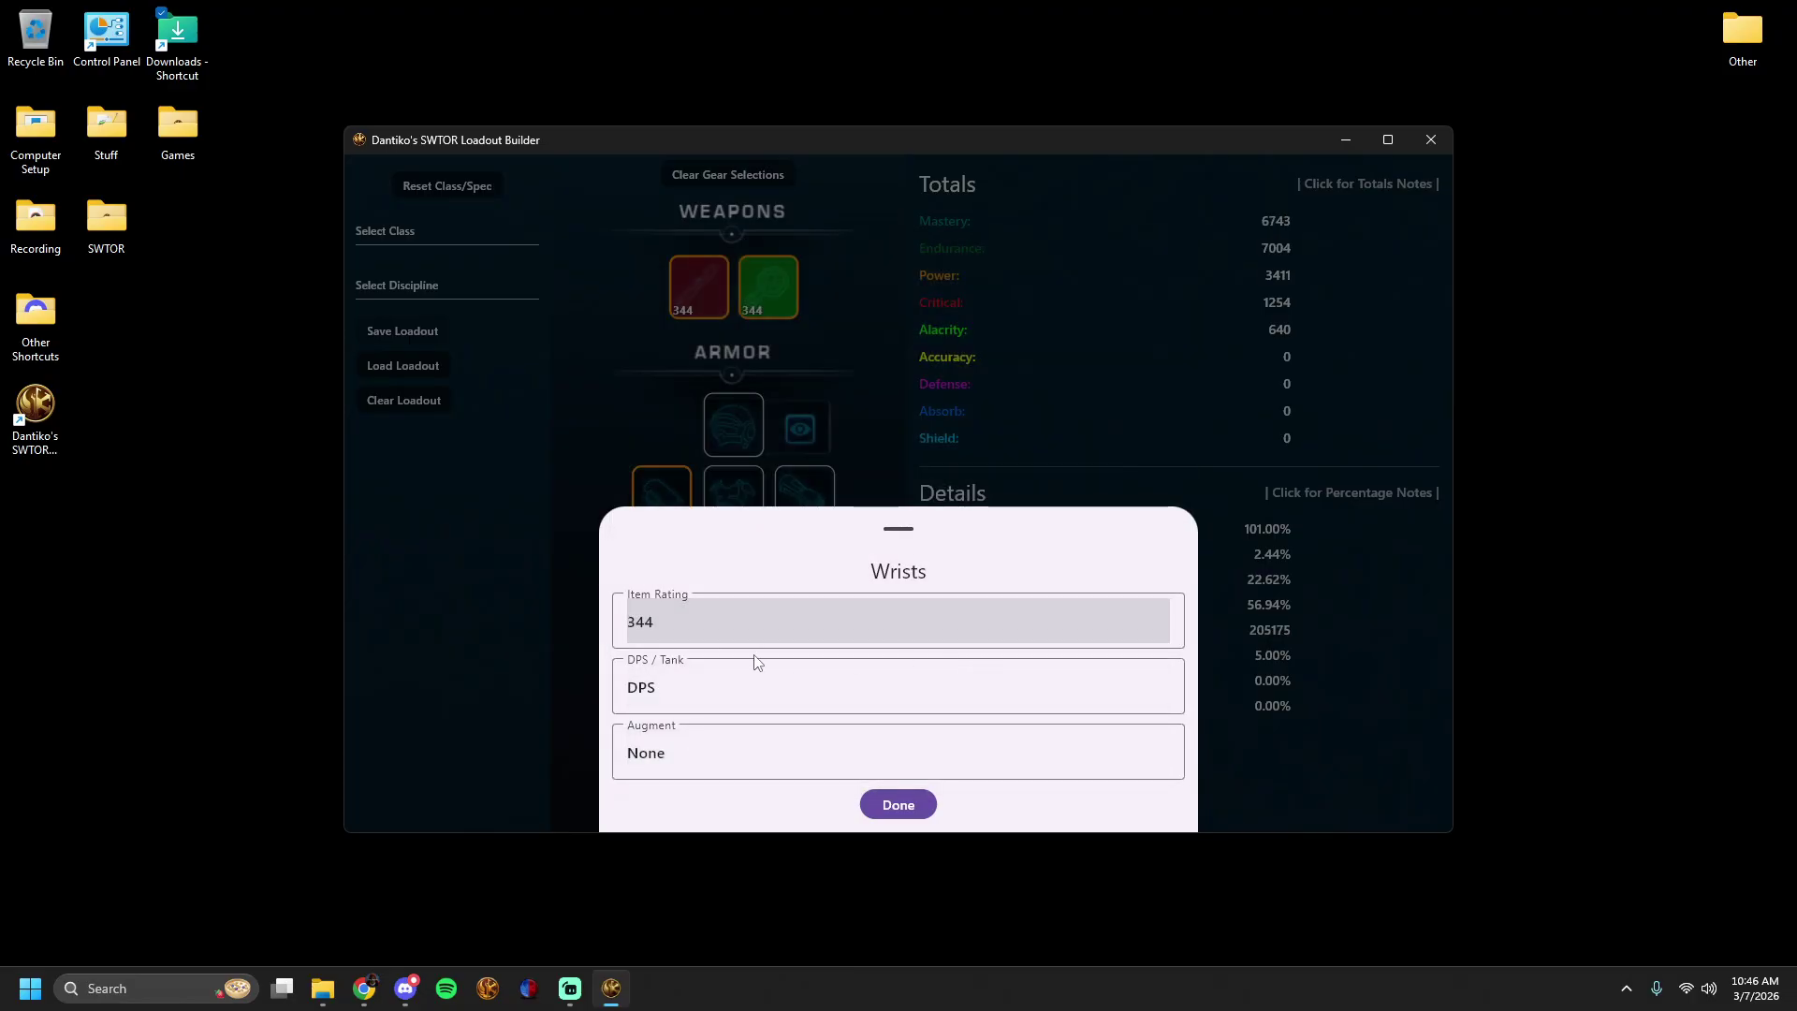
click(690, 679)
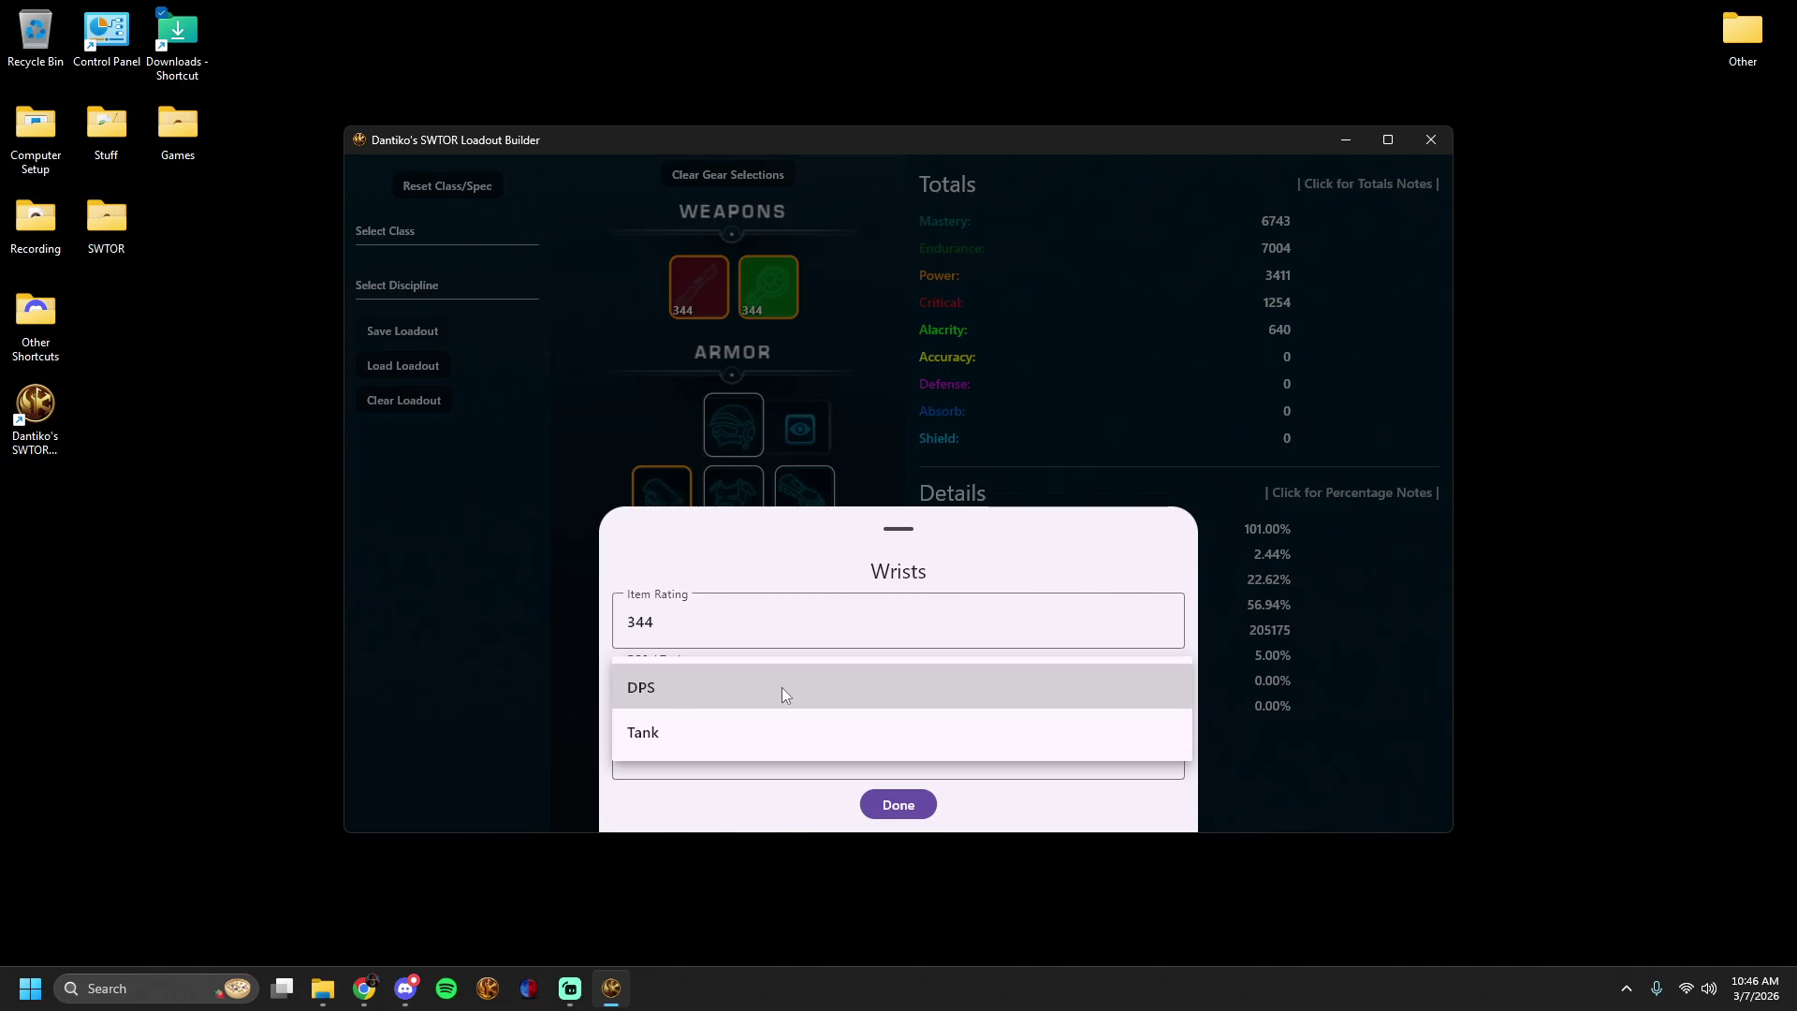
click(706, 698)
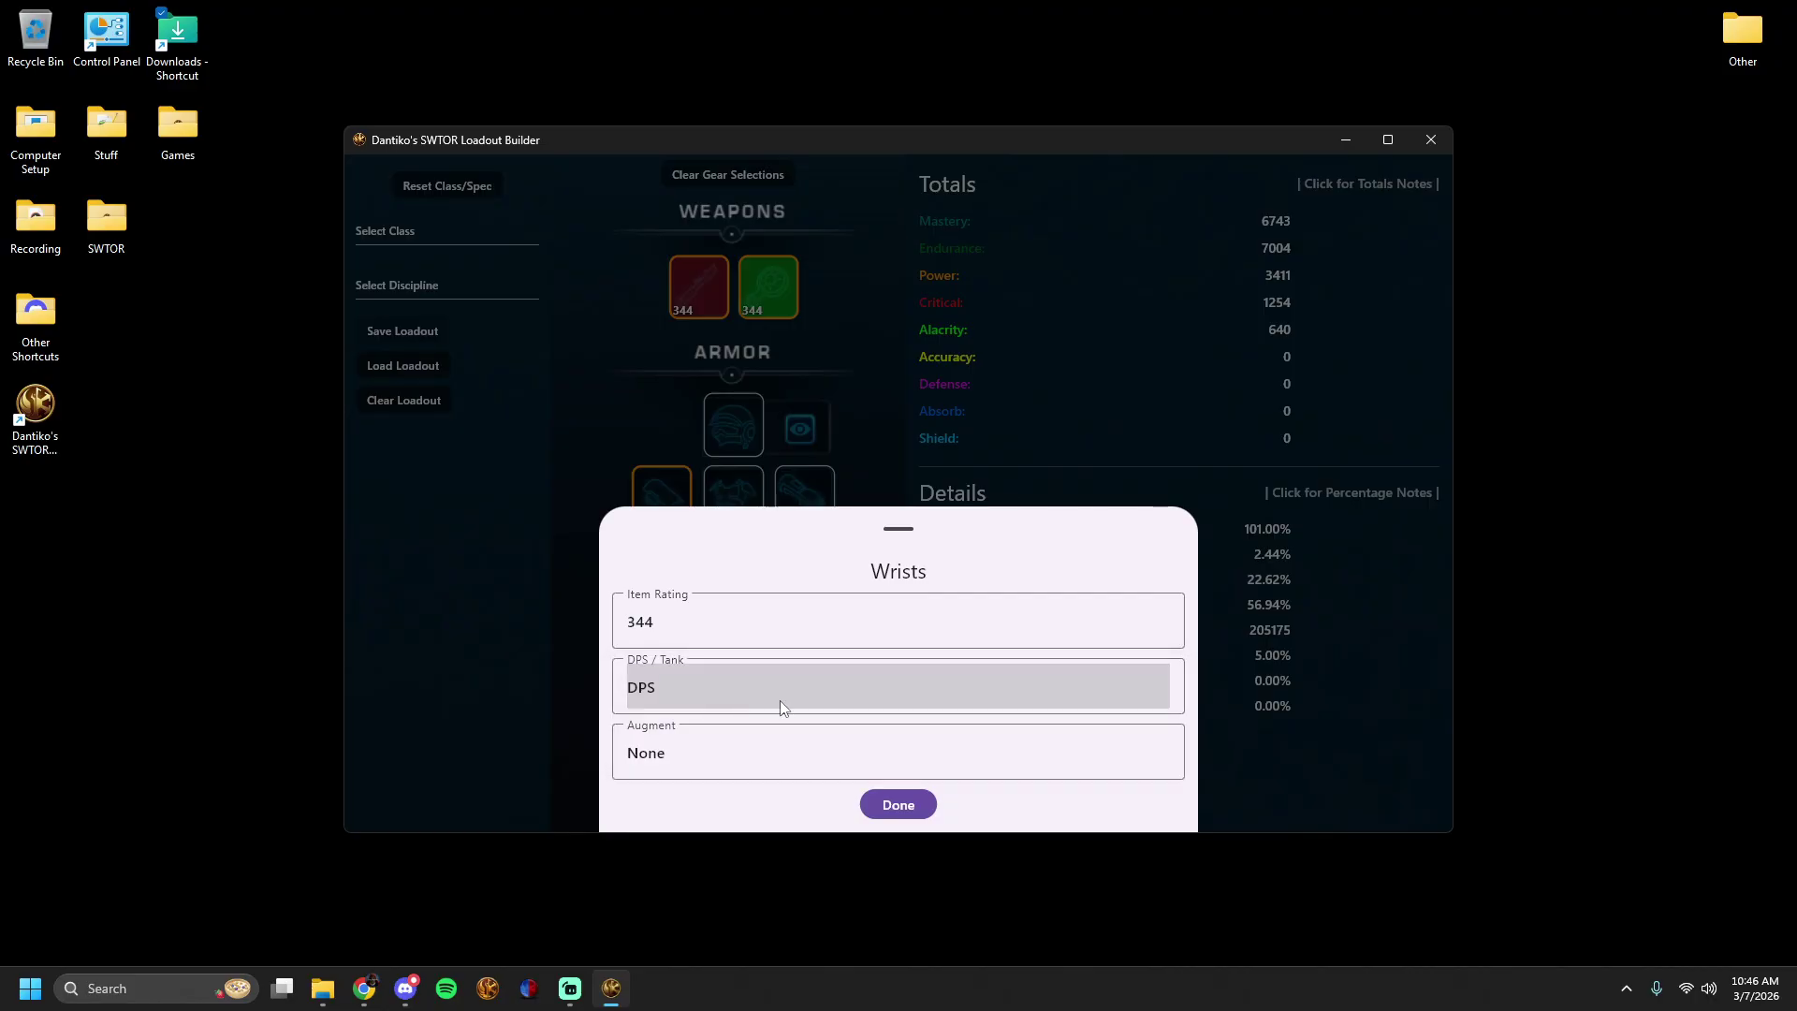
click(891, 794)
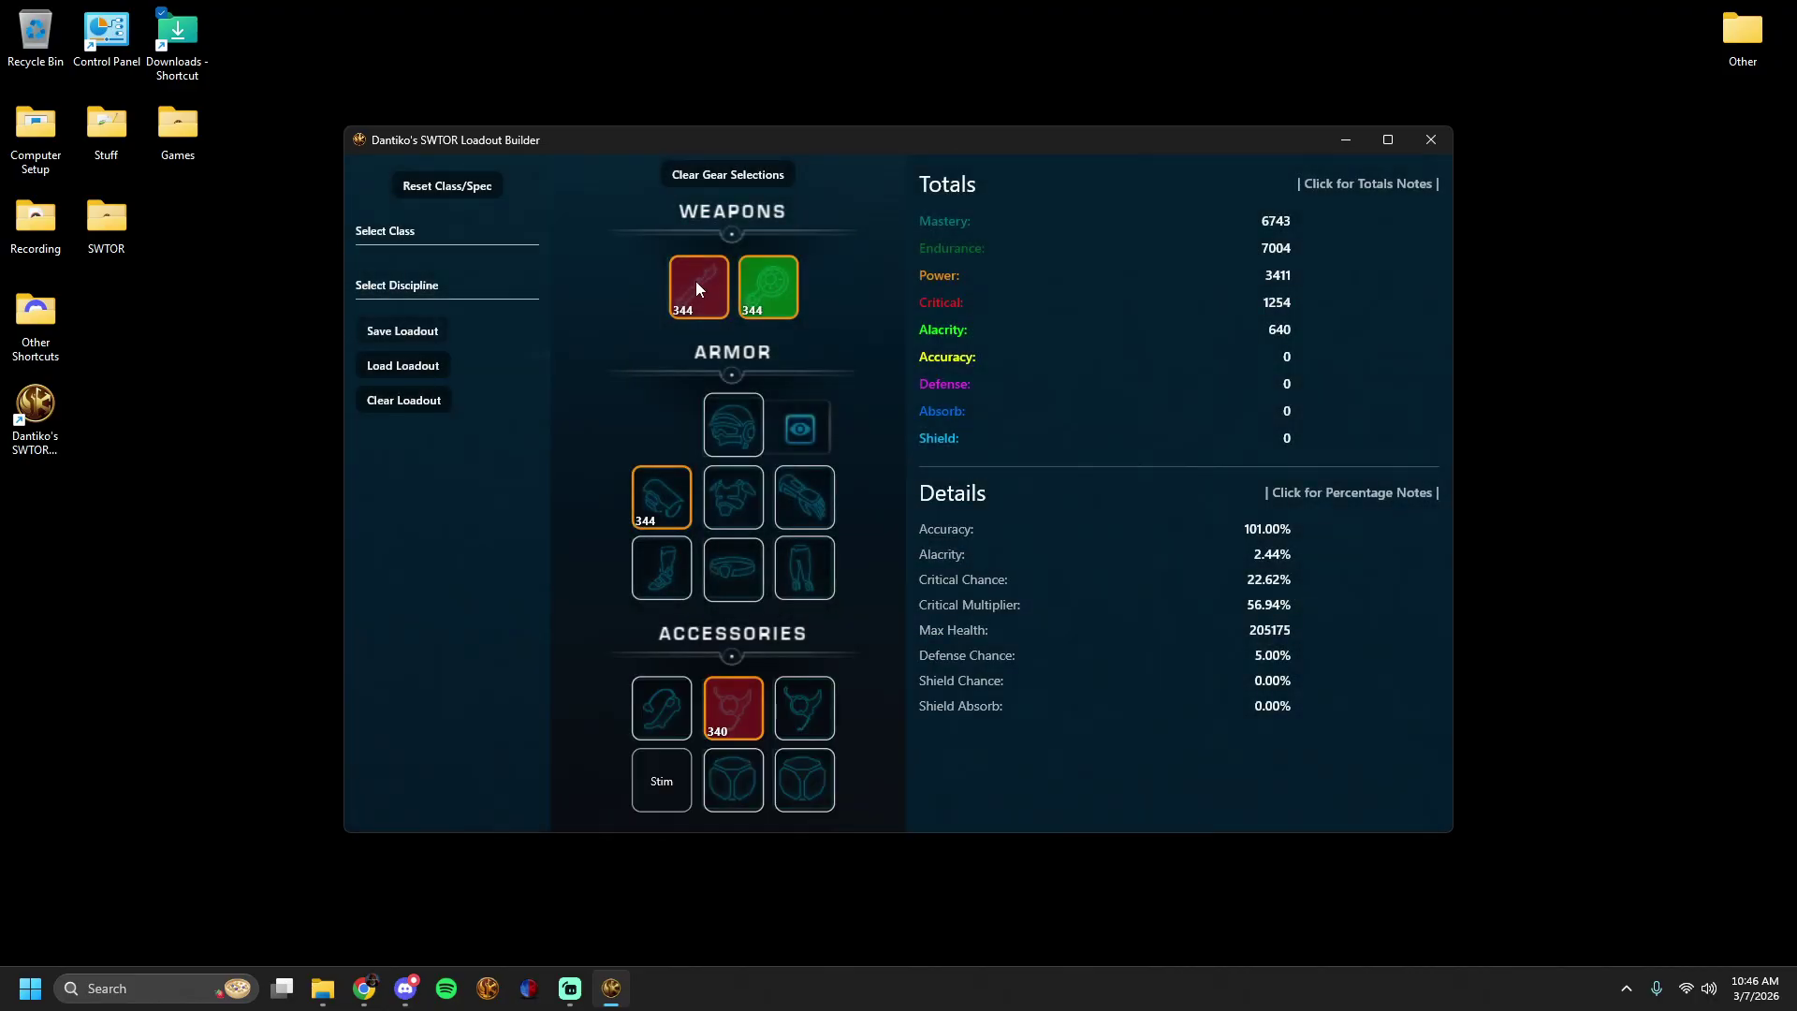
click(697, 287)
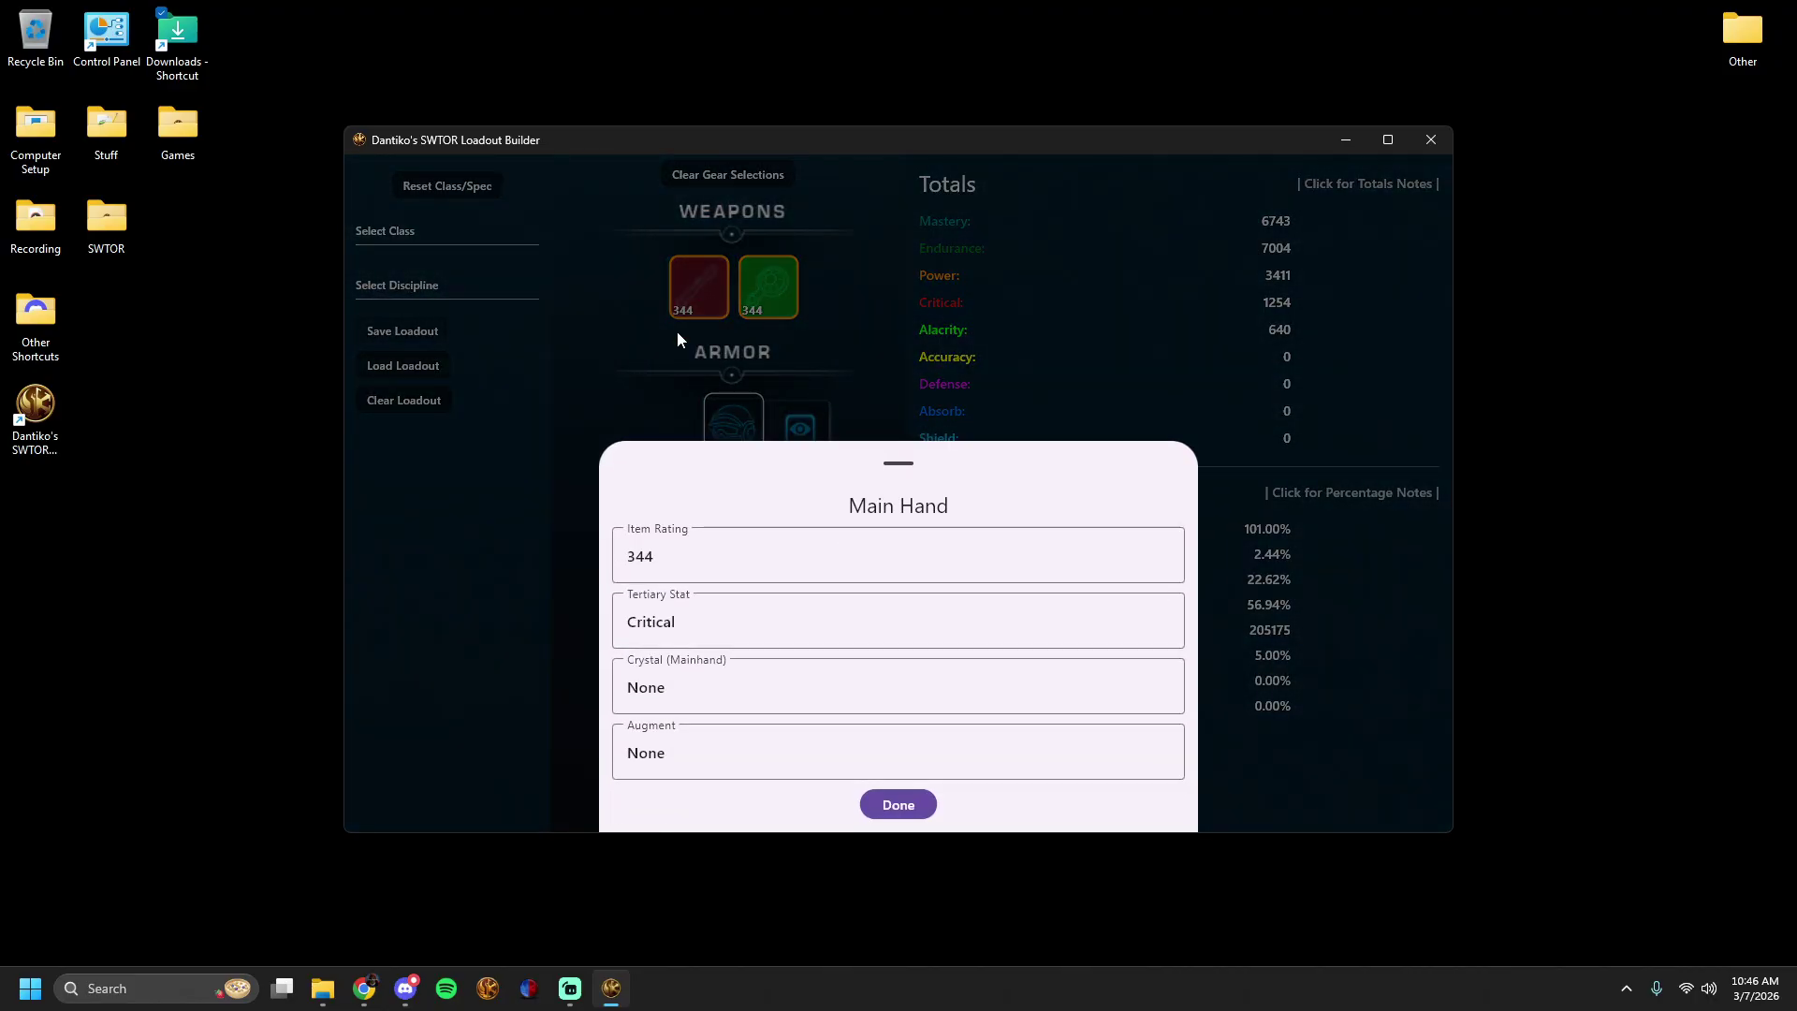
click(627, 379)
Set Relic 1's item rating to 344 and check its tertiary stat options, keeping None.
click(730, 781)
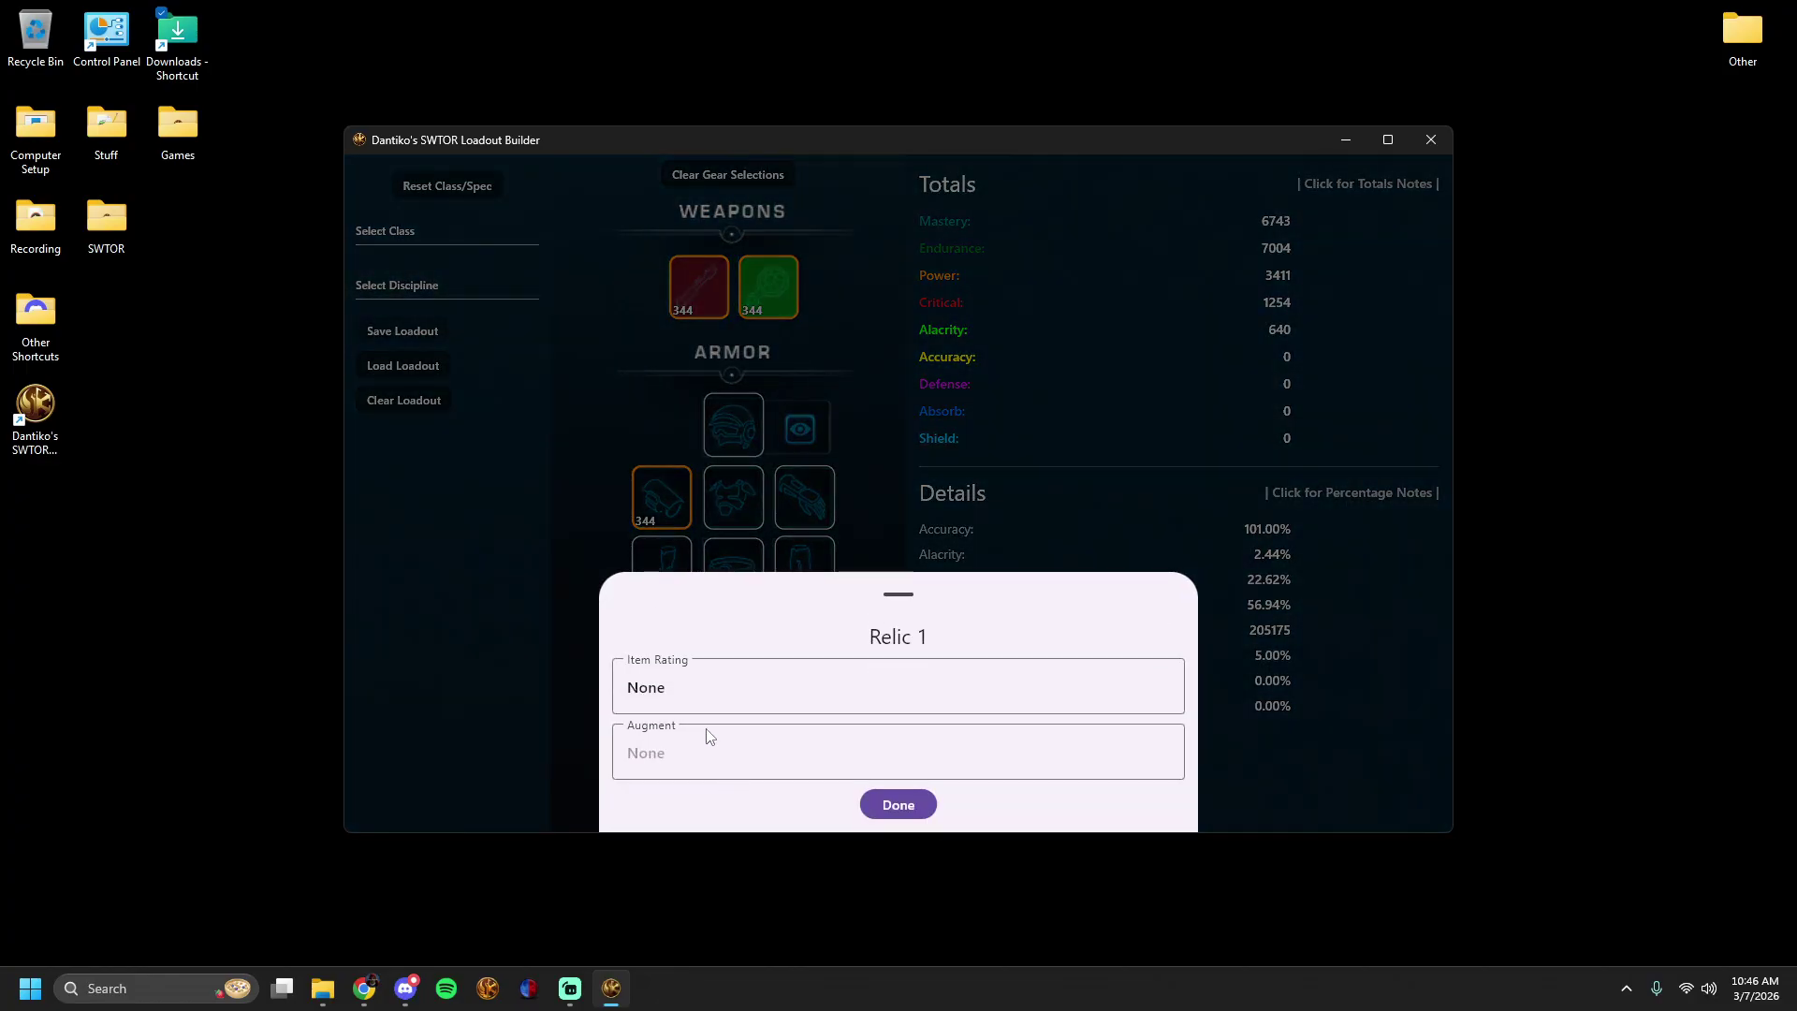
click(680, 691)
click(655, 757)
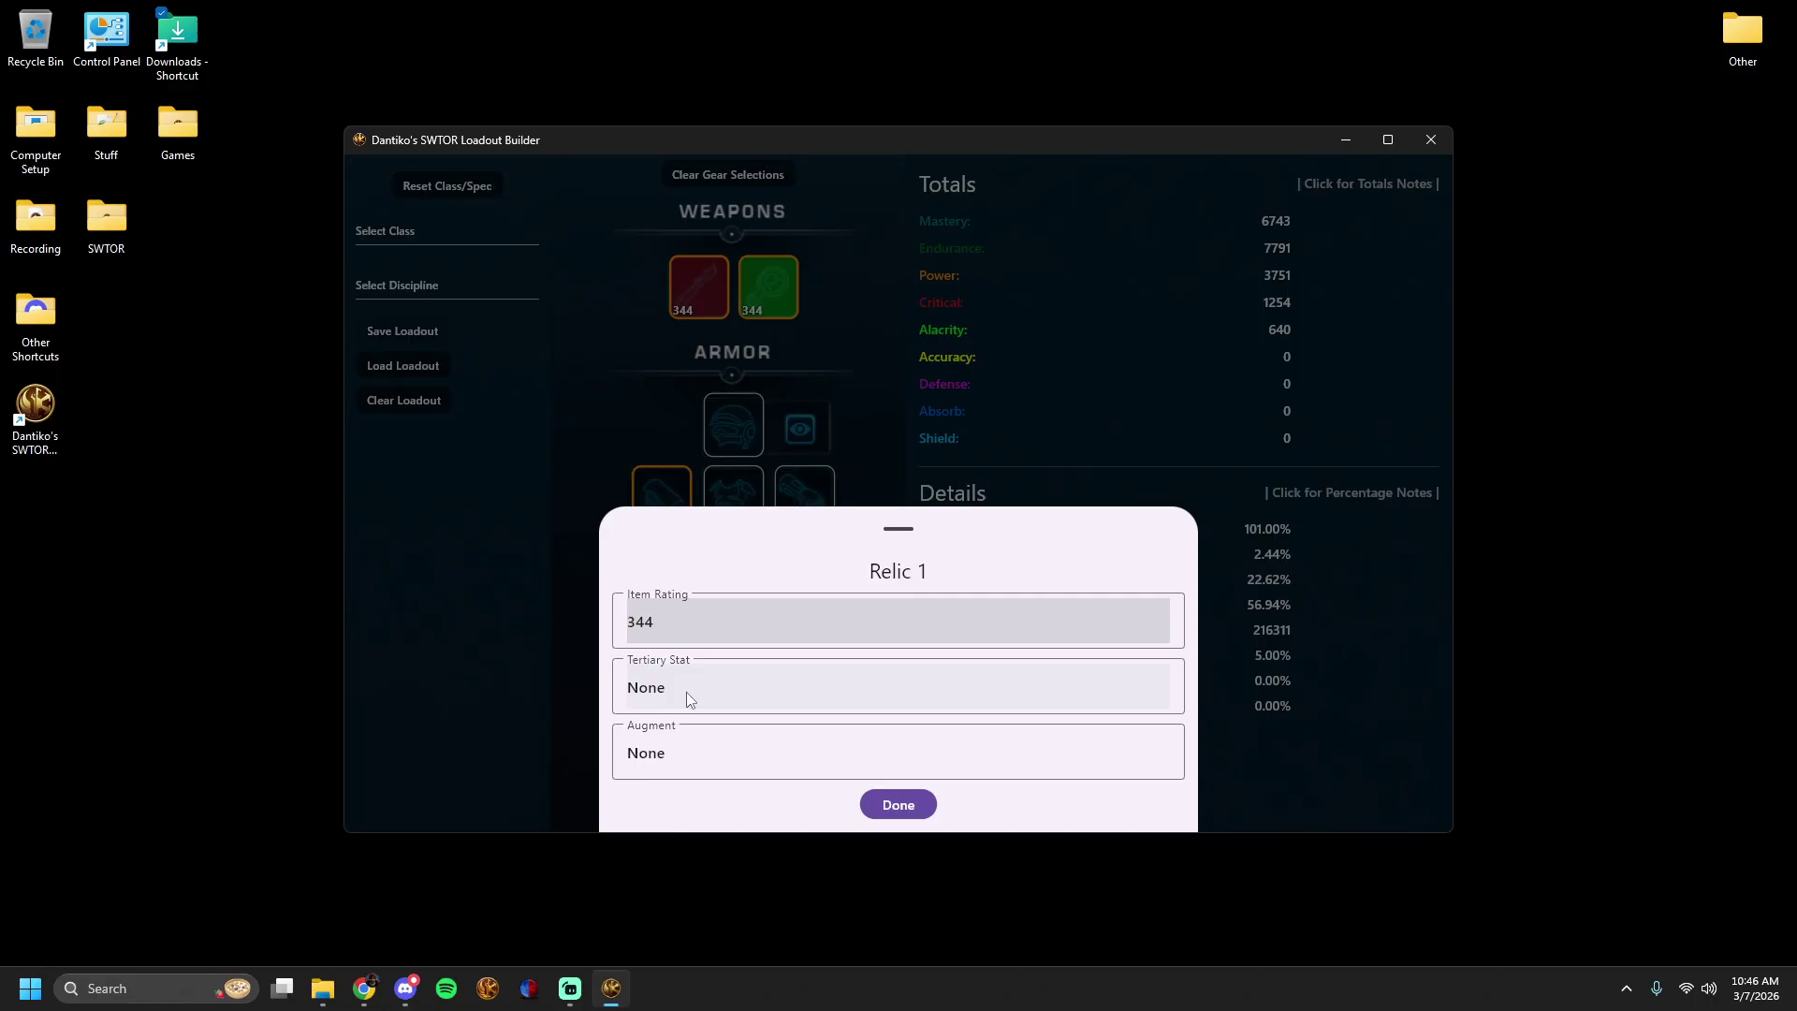
click(688, 693)
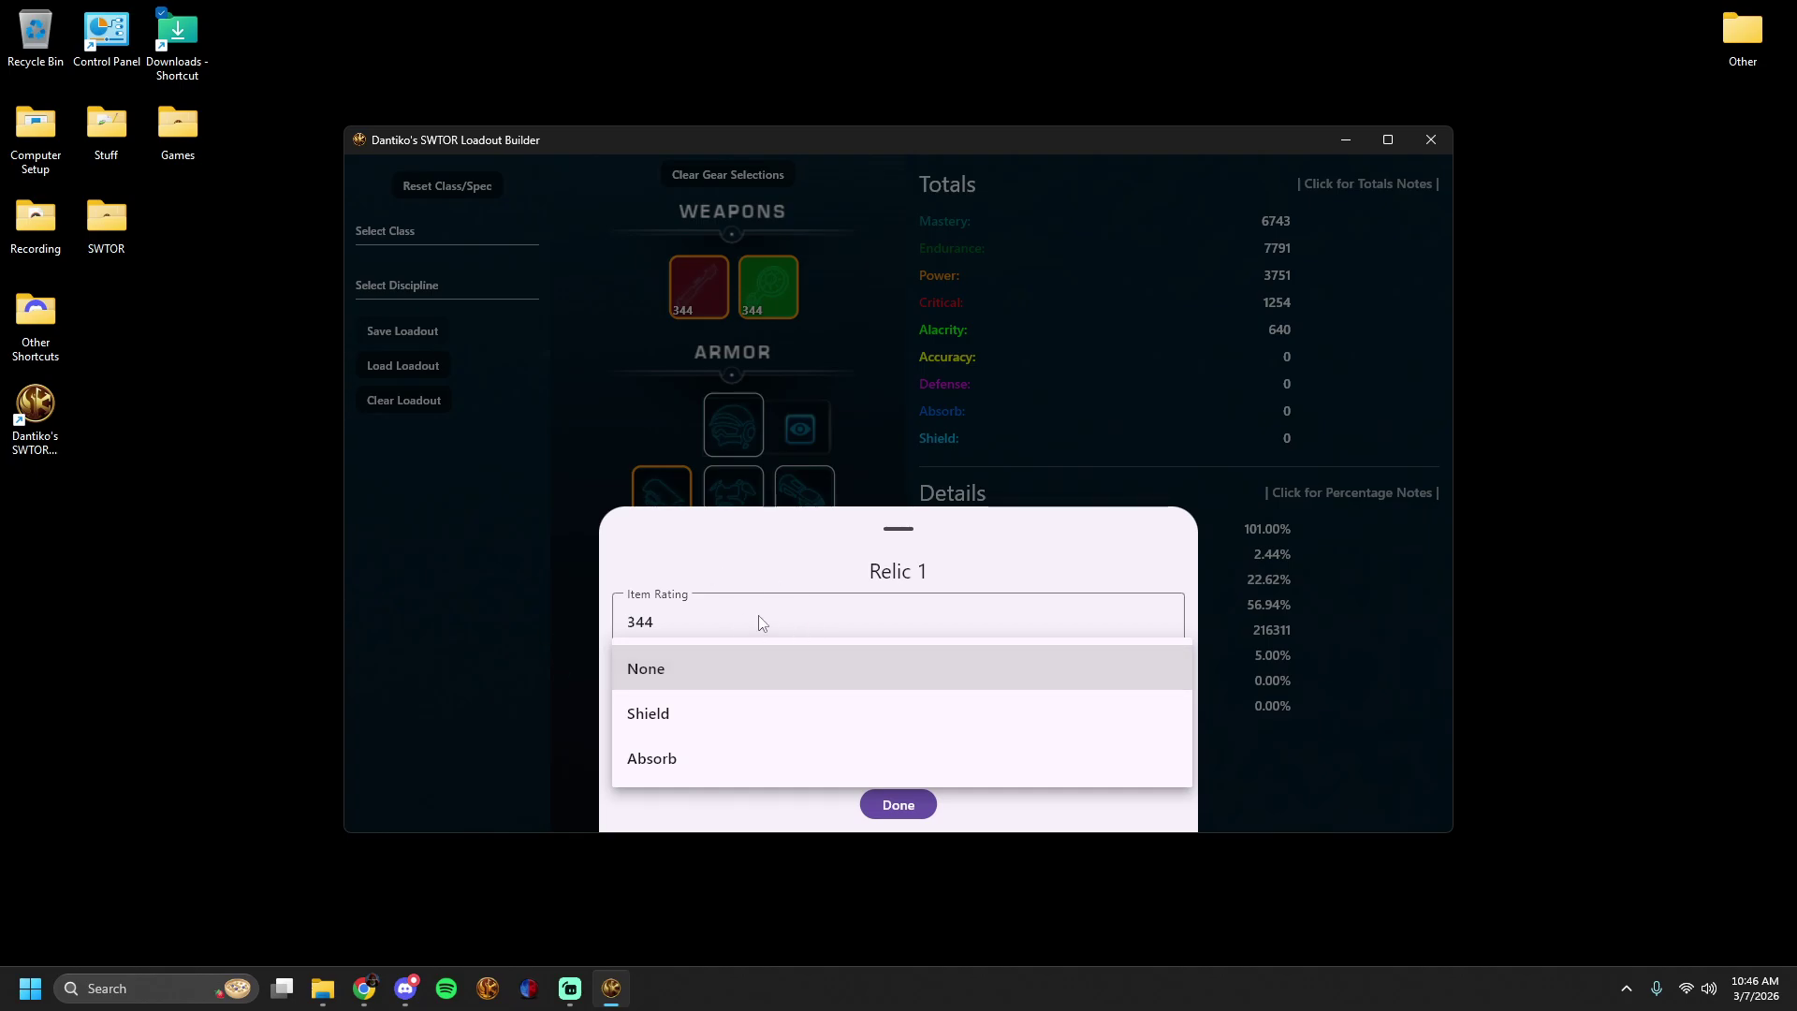
click(698, 670)
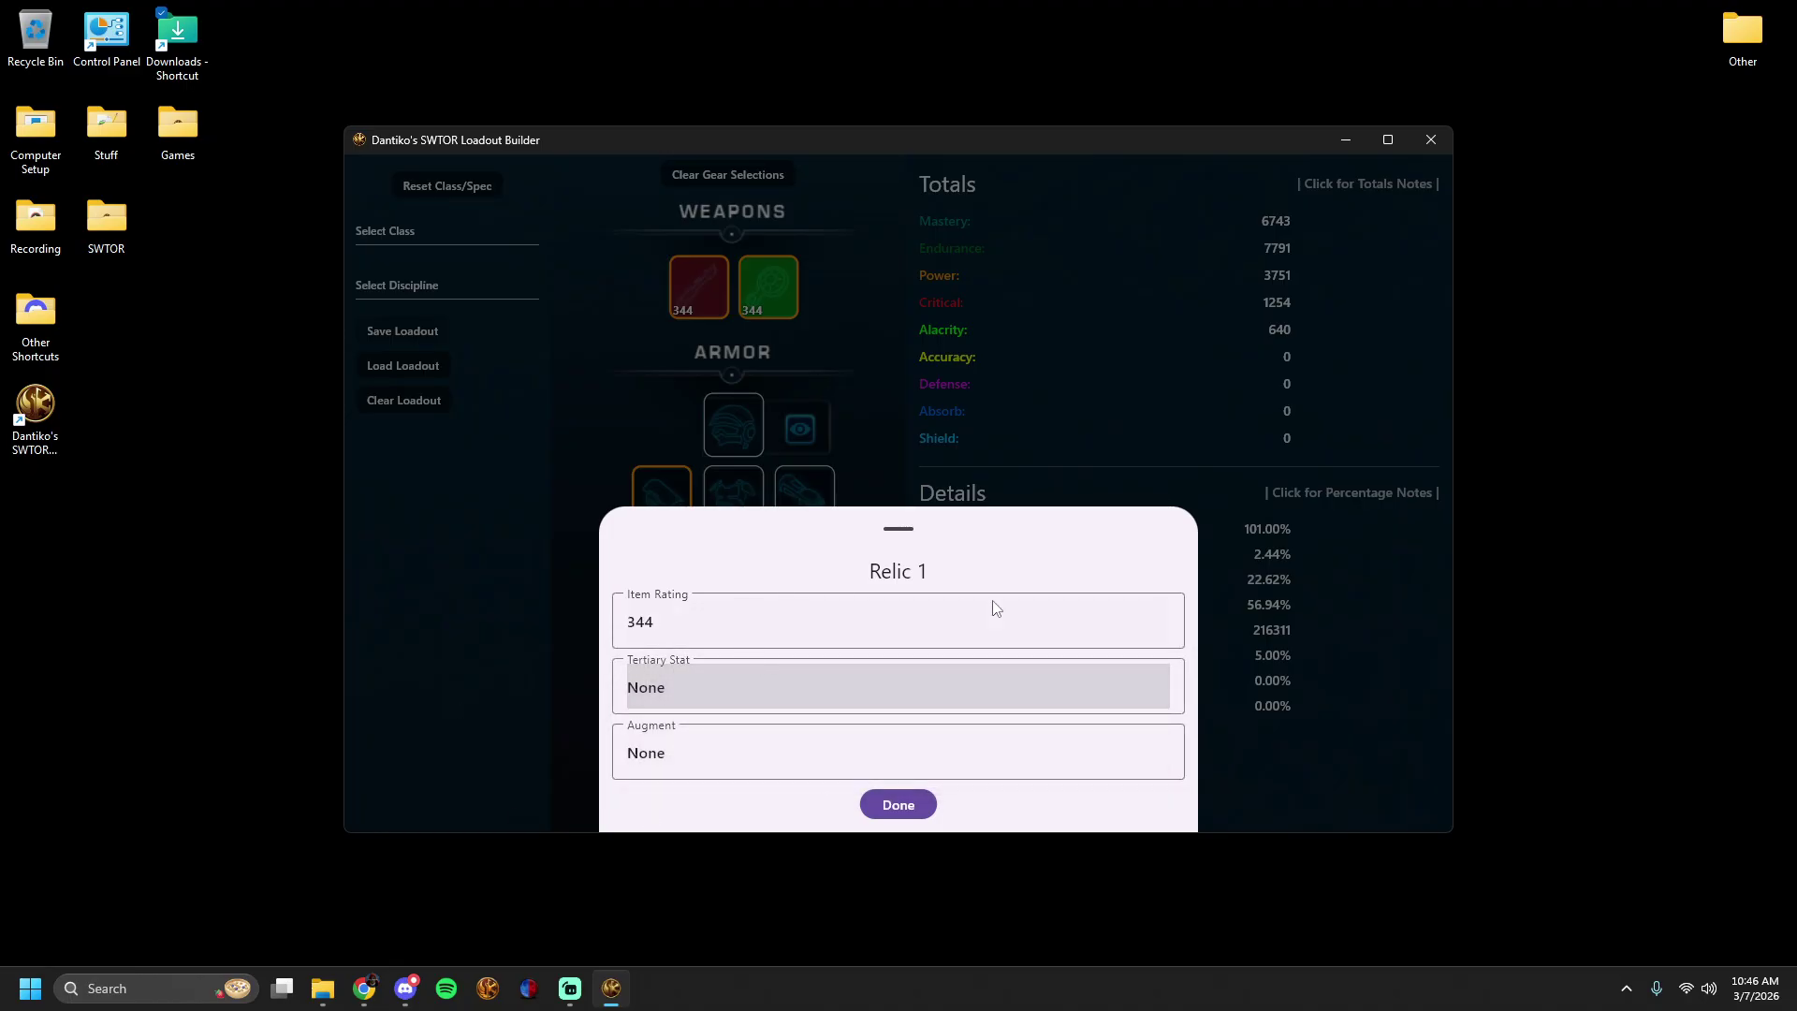
click(861, 811)
Give the main hand a Critical Crystal and a 318 Critical Augment, and review its settings.
click(722, 285)
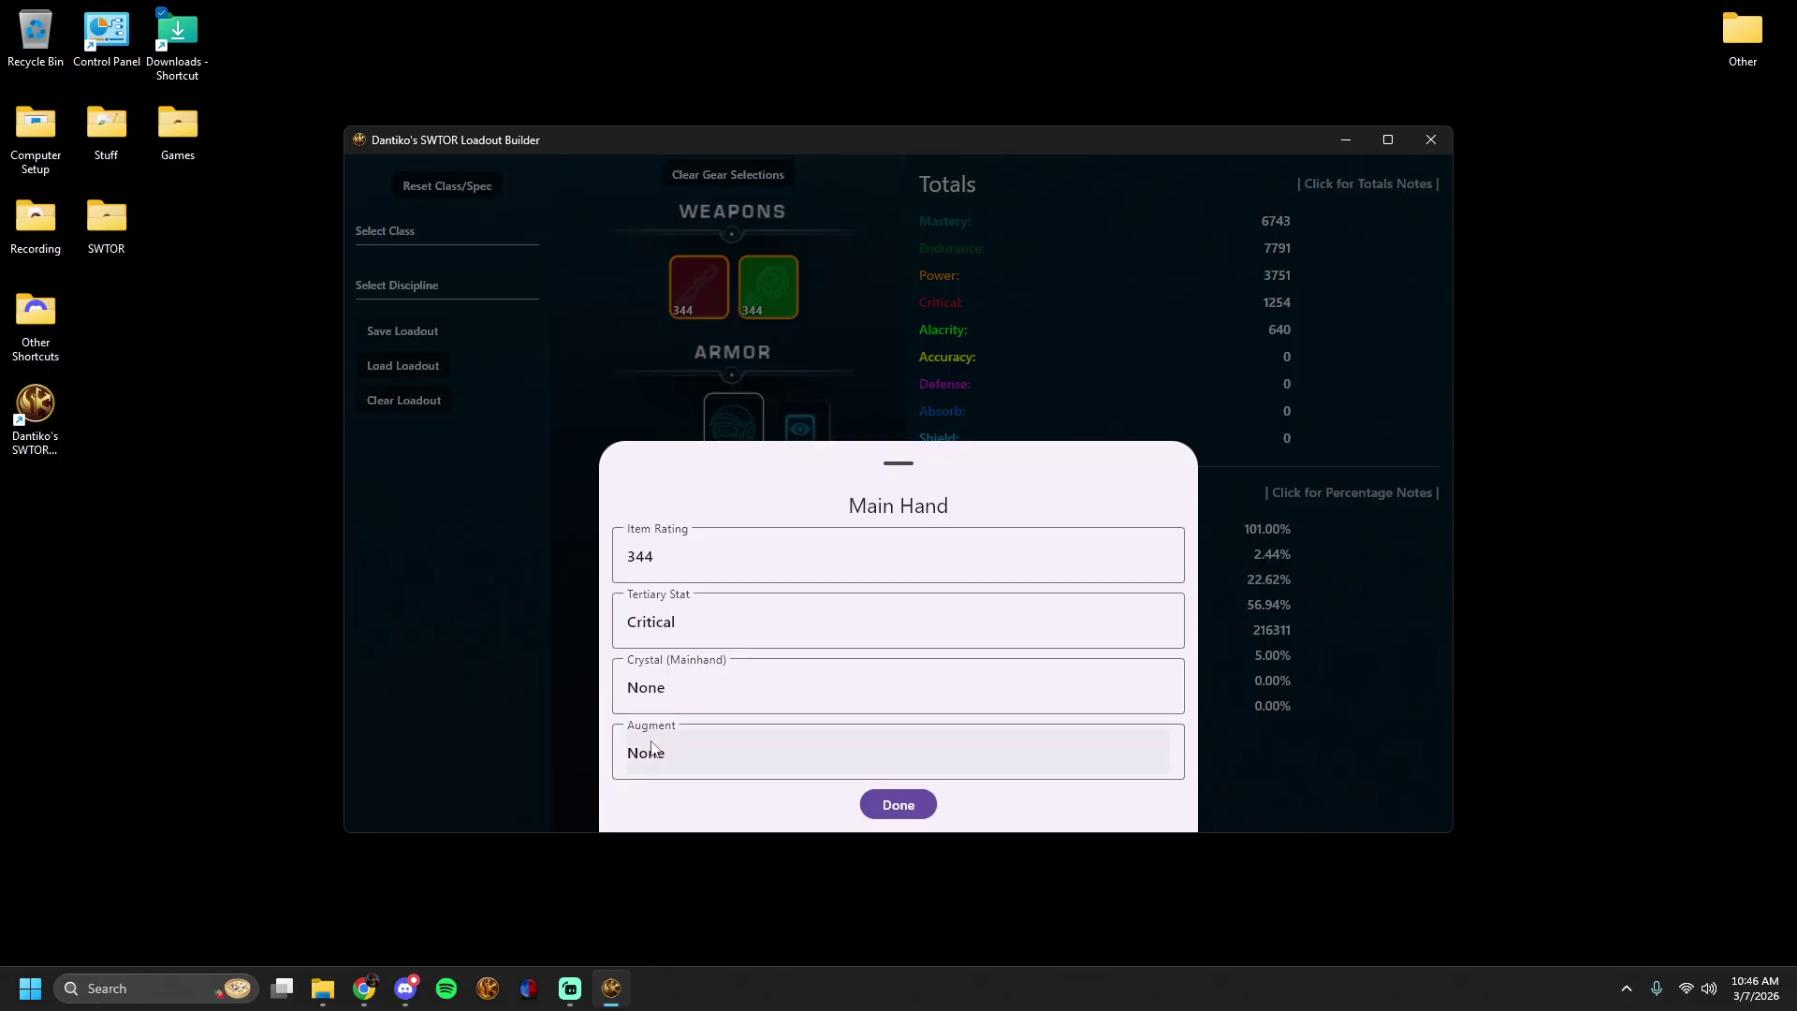
click(653, 692)
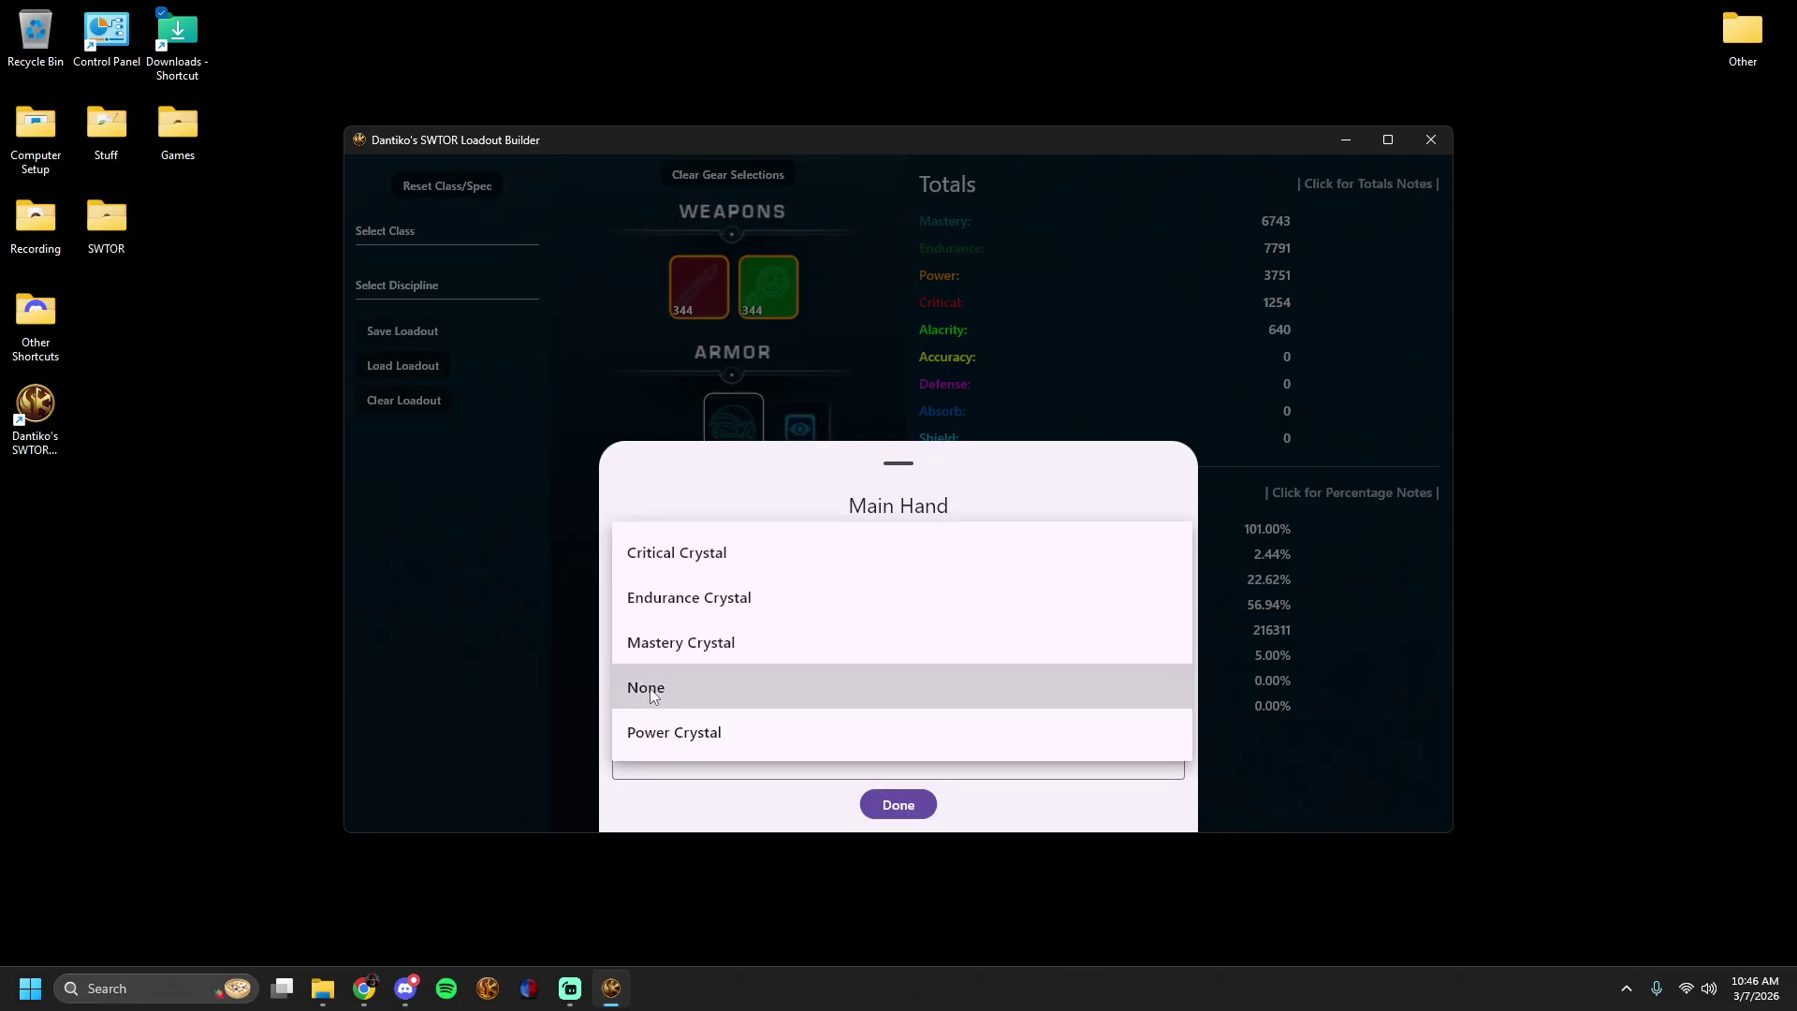
click(712, 560)
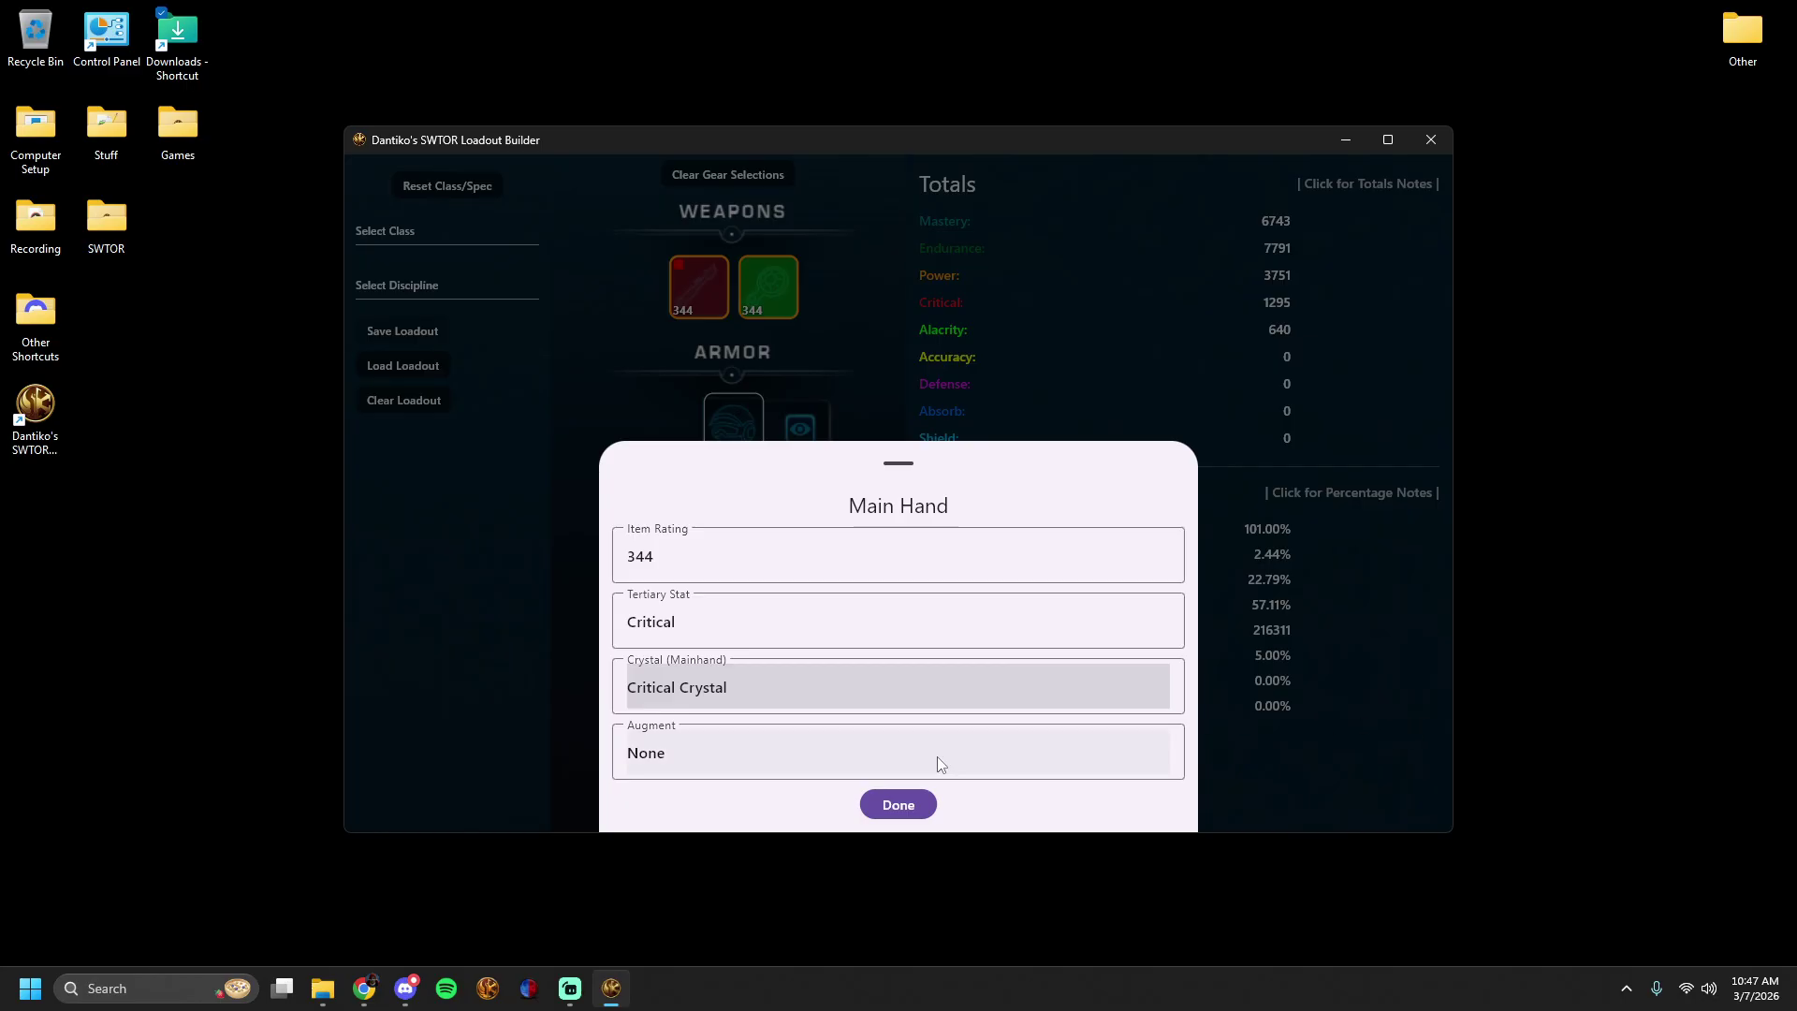
click(800, 735)
scroll(805, 543, up, 5)
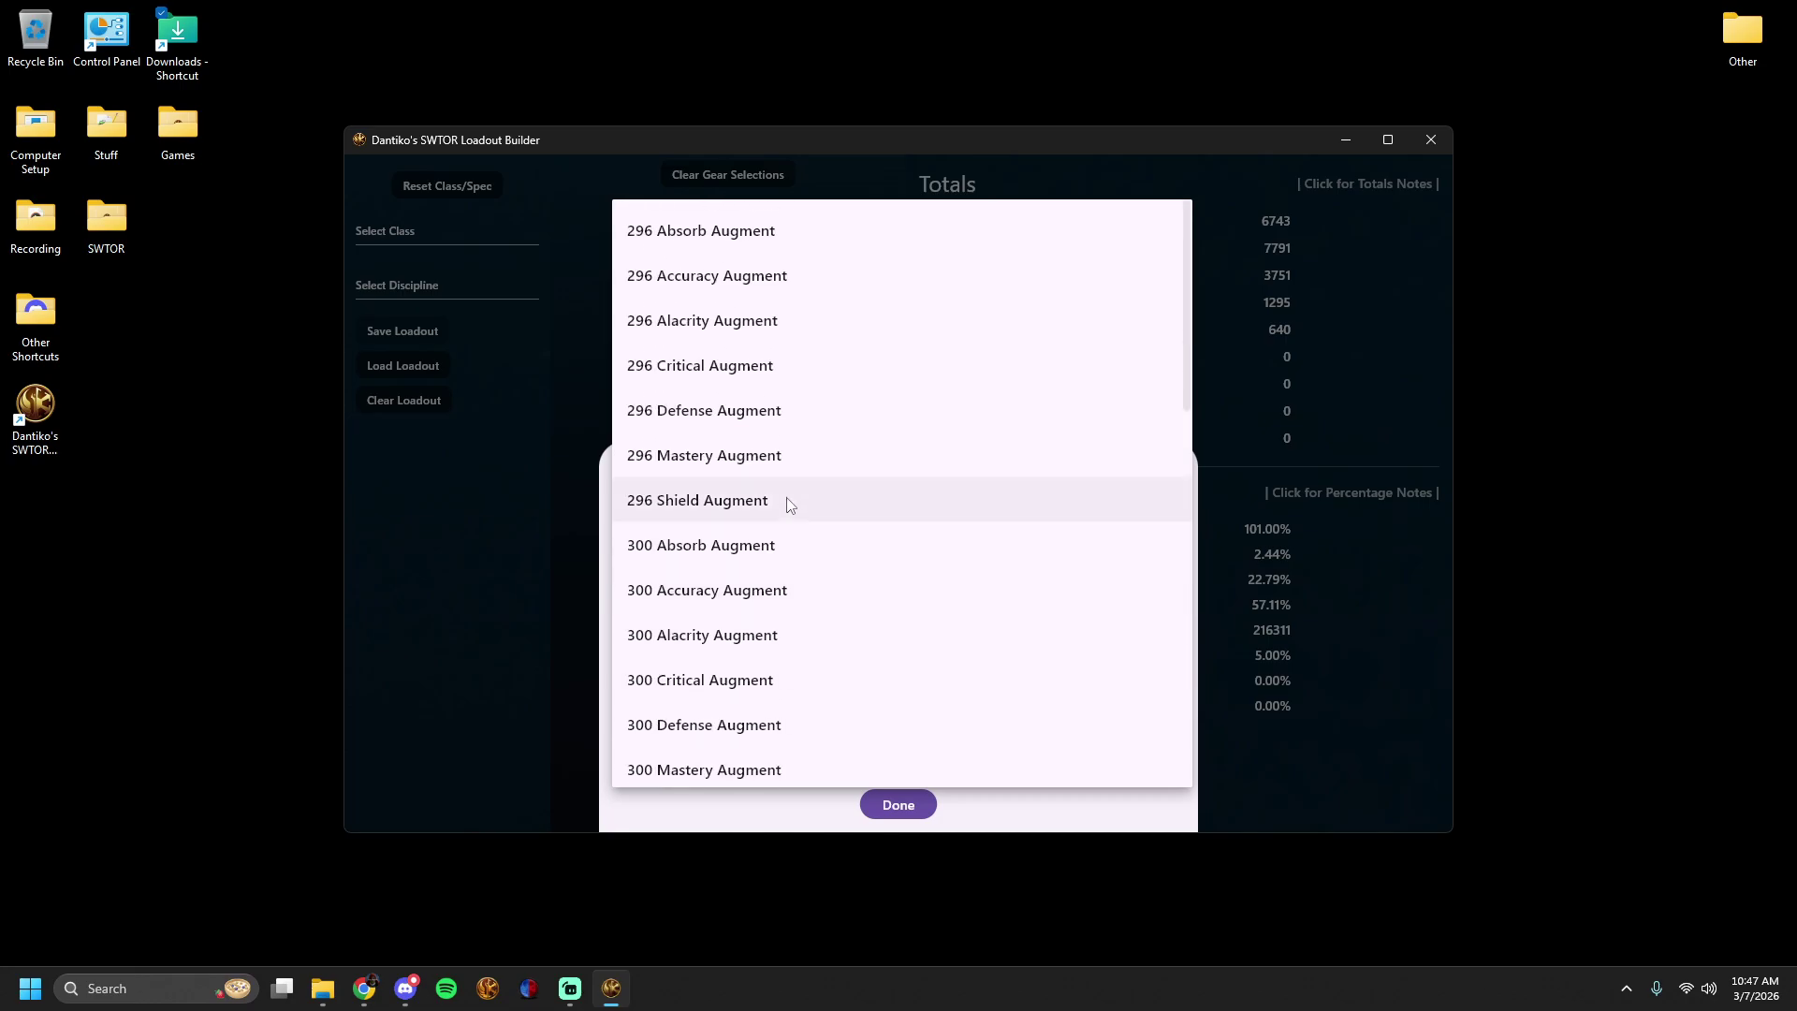
scroll(749, 309, down, 8)
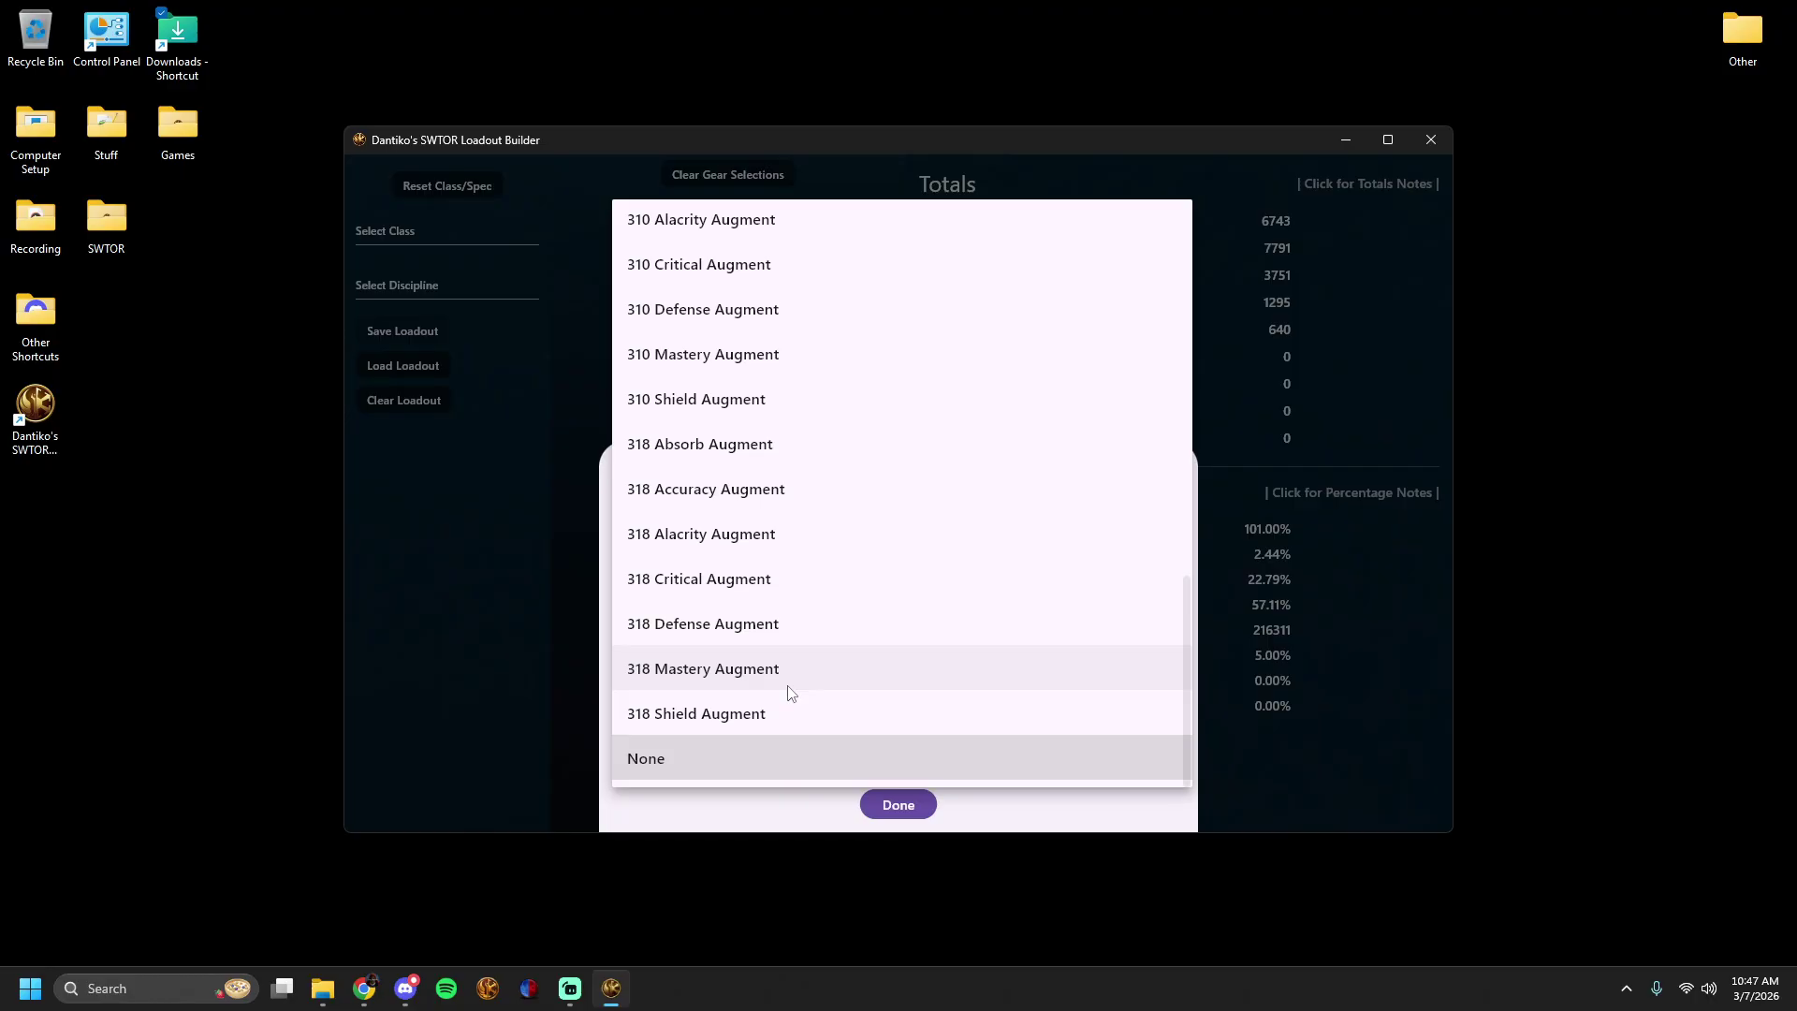
click(704, 574)
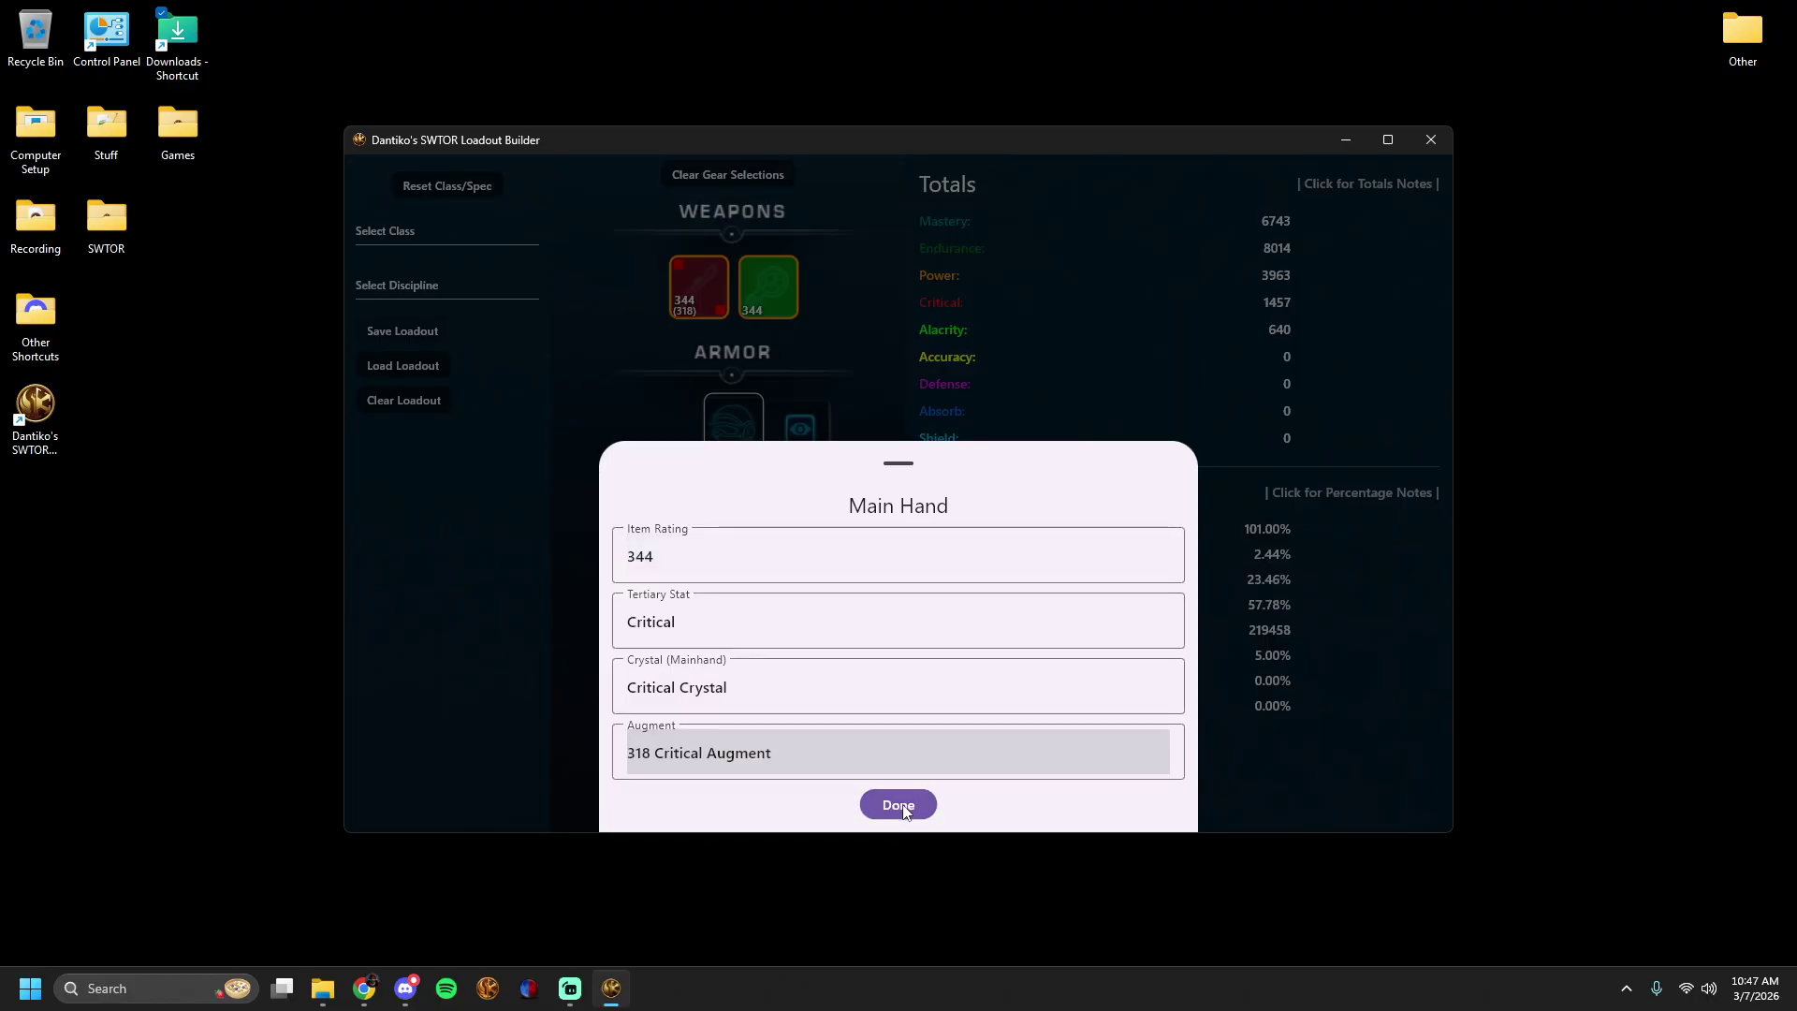
click(903, 807)
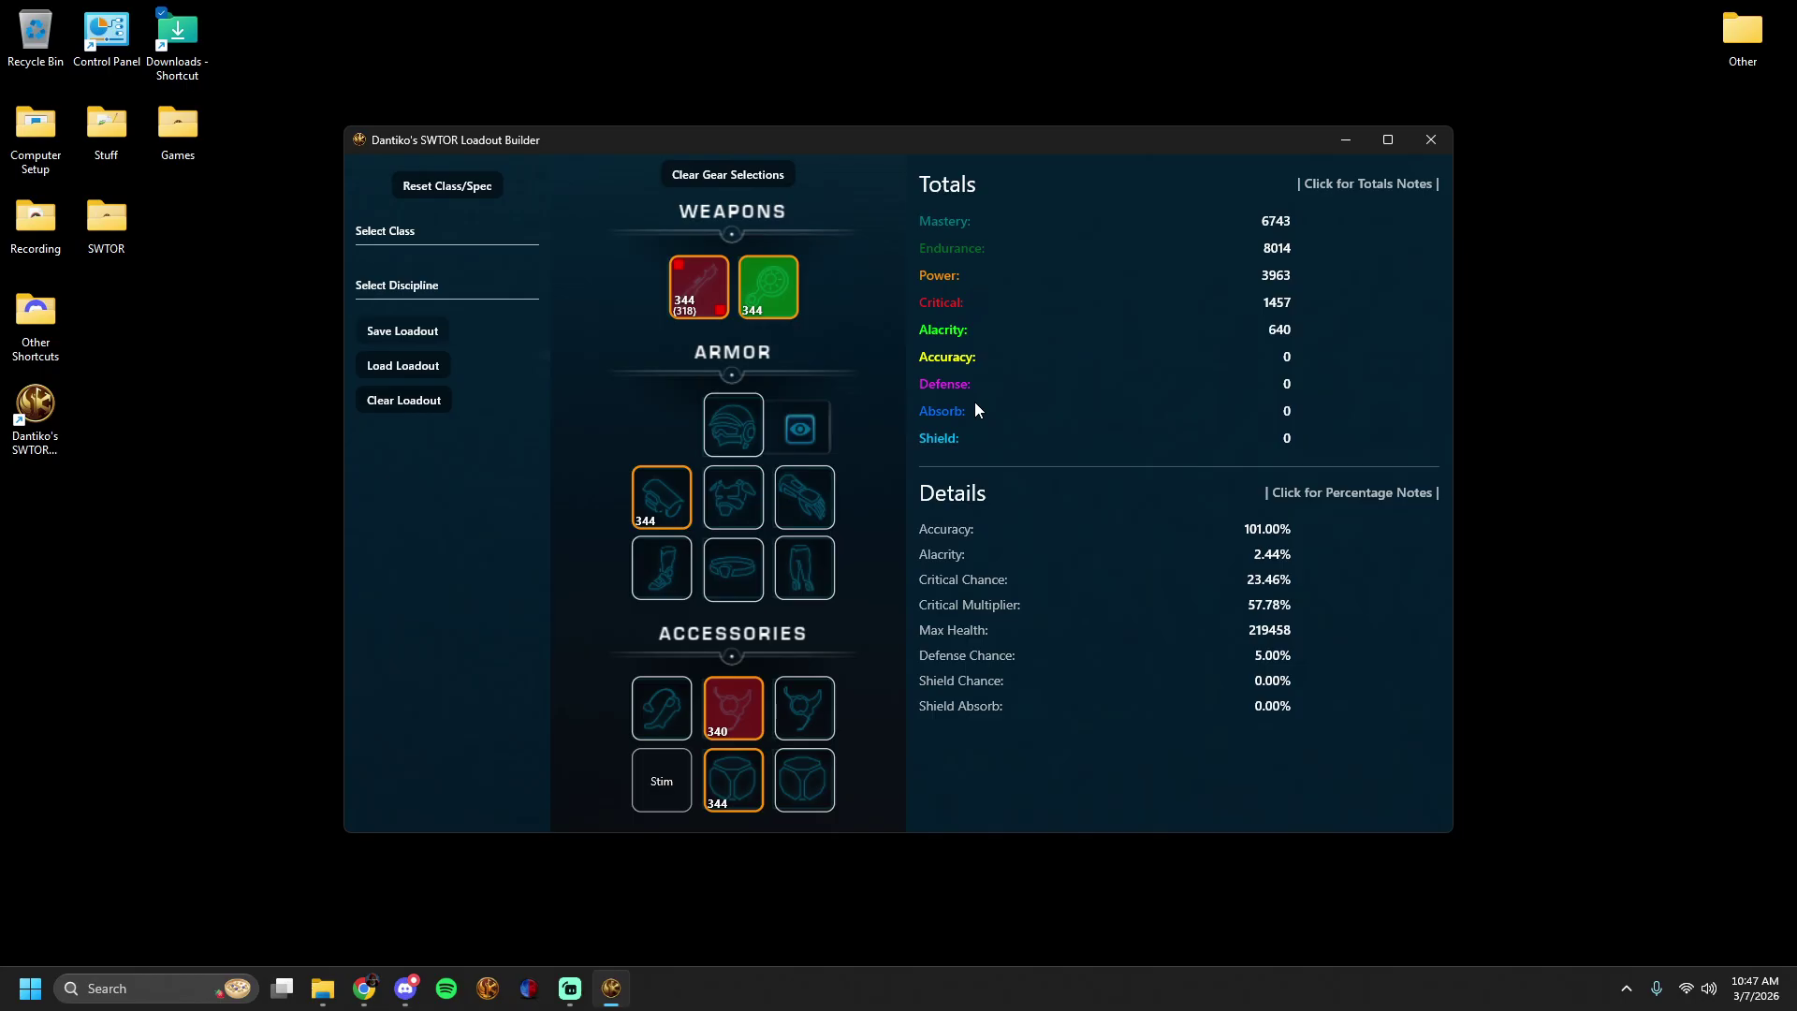
click(708, 279)
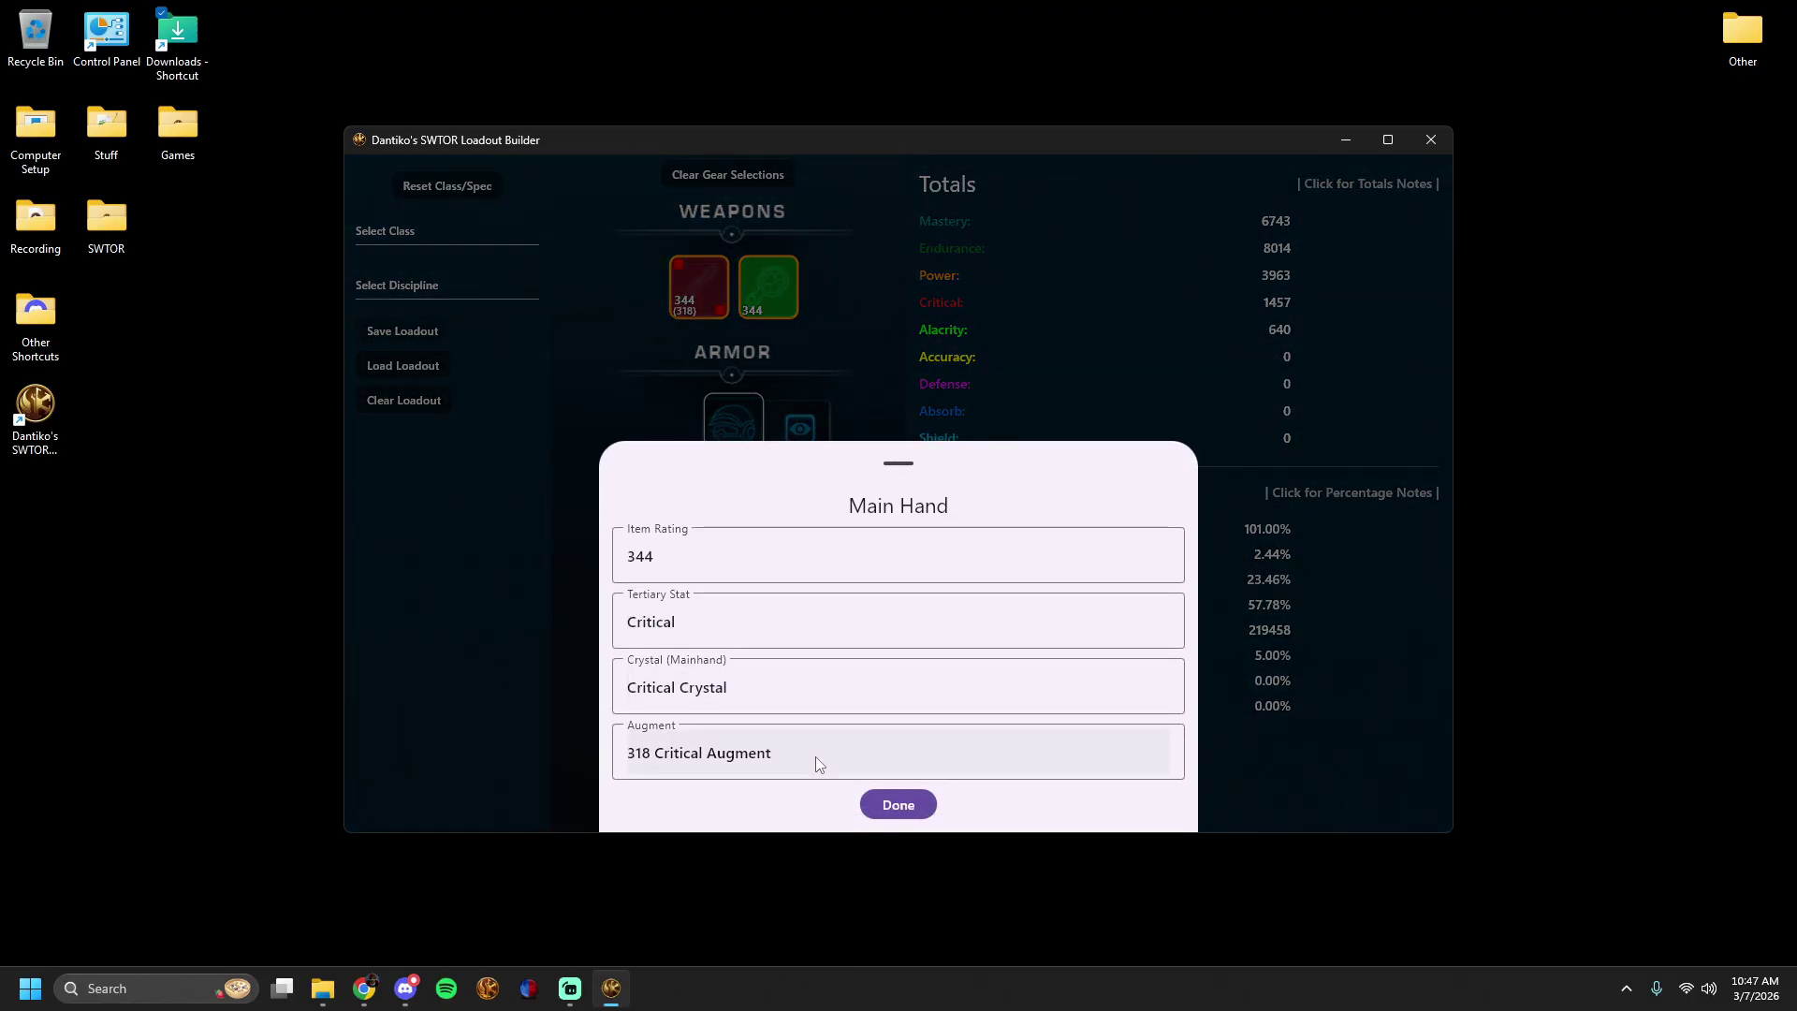
click(690, 315)
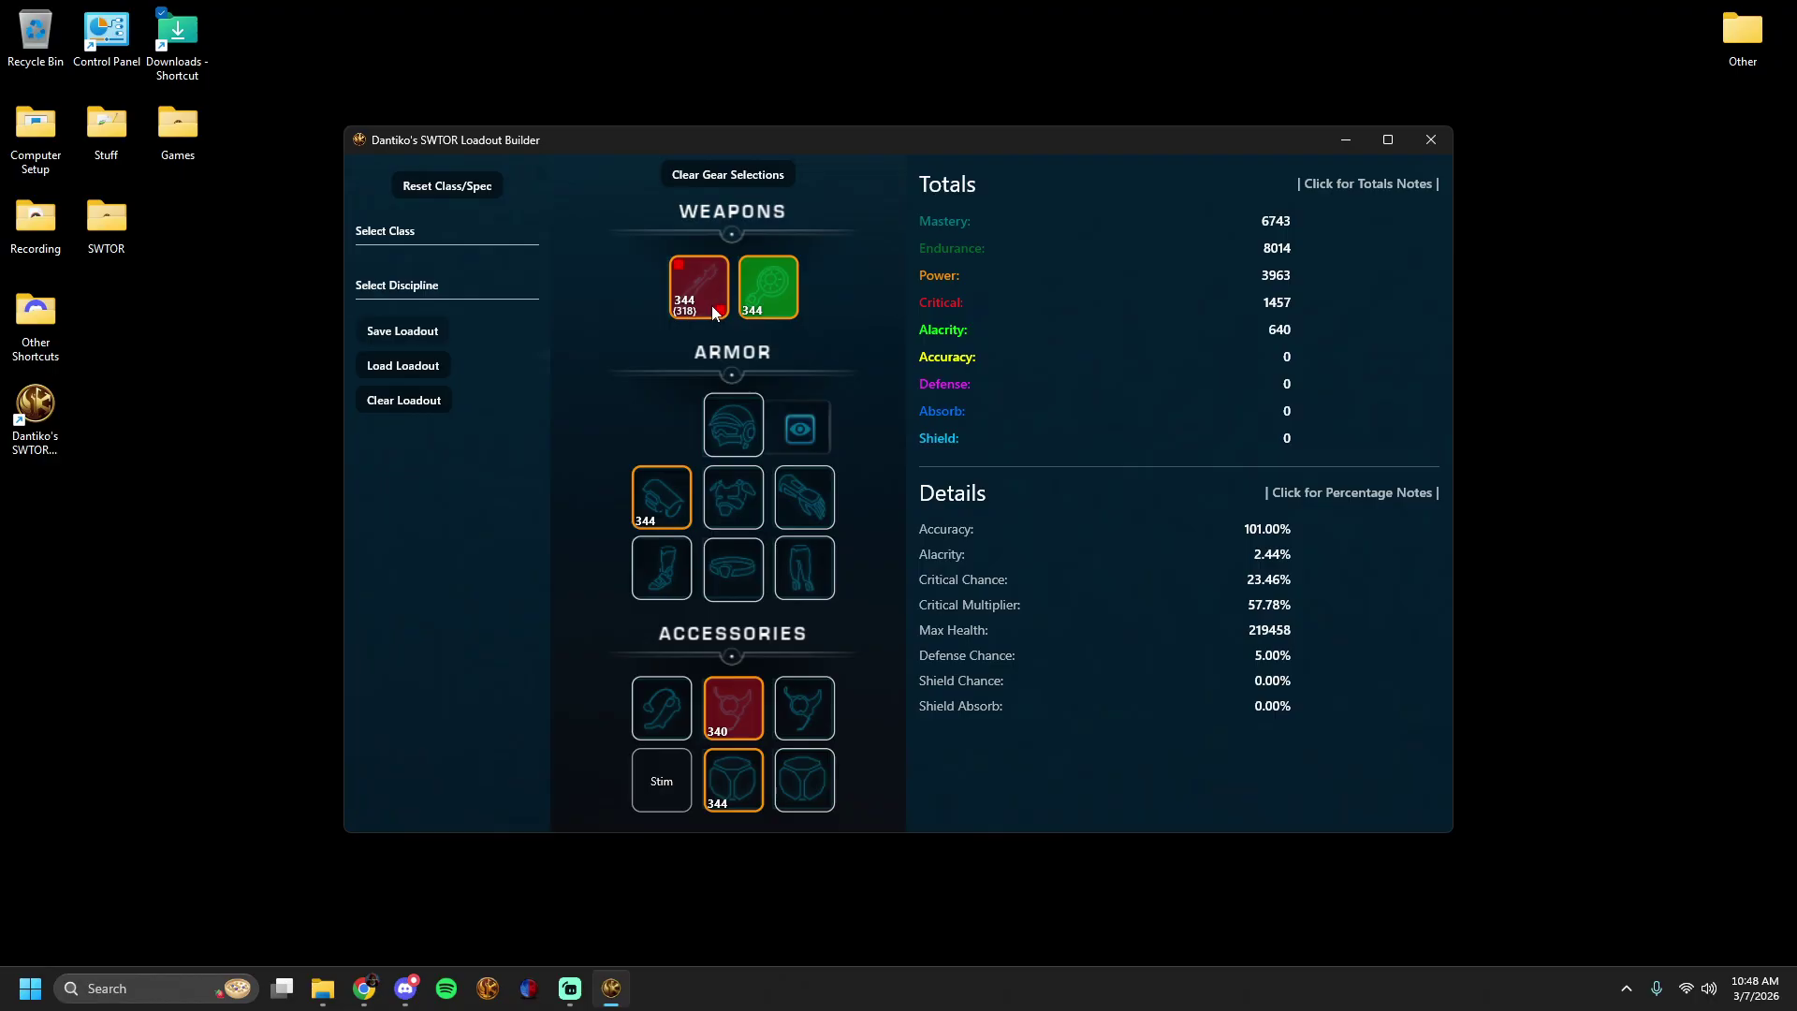
Set the main hand's augment to None and reapply the 318 Critical Augment.
click(713, 313)
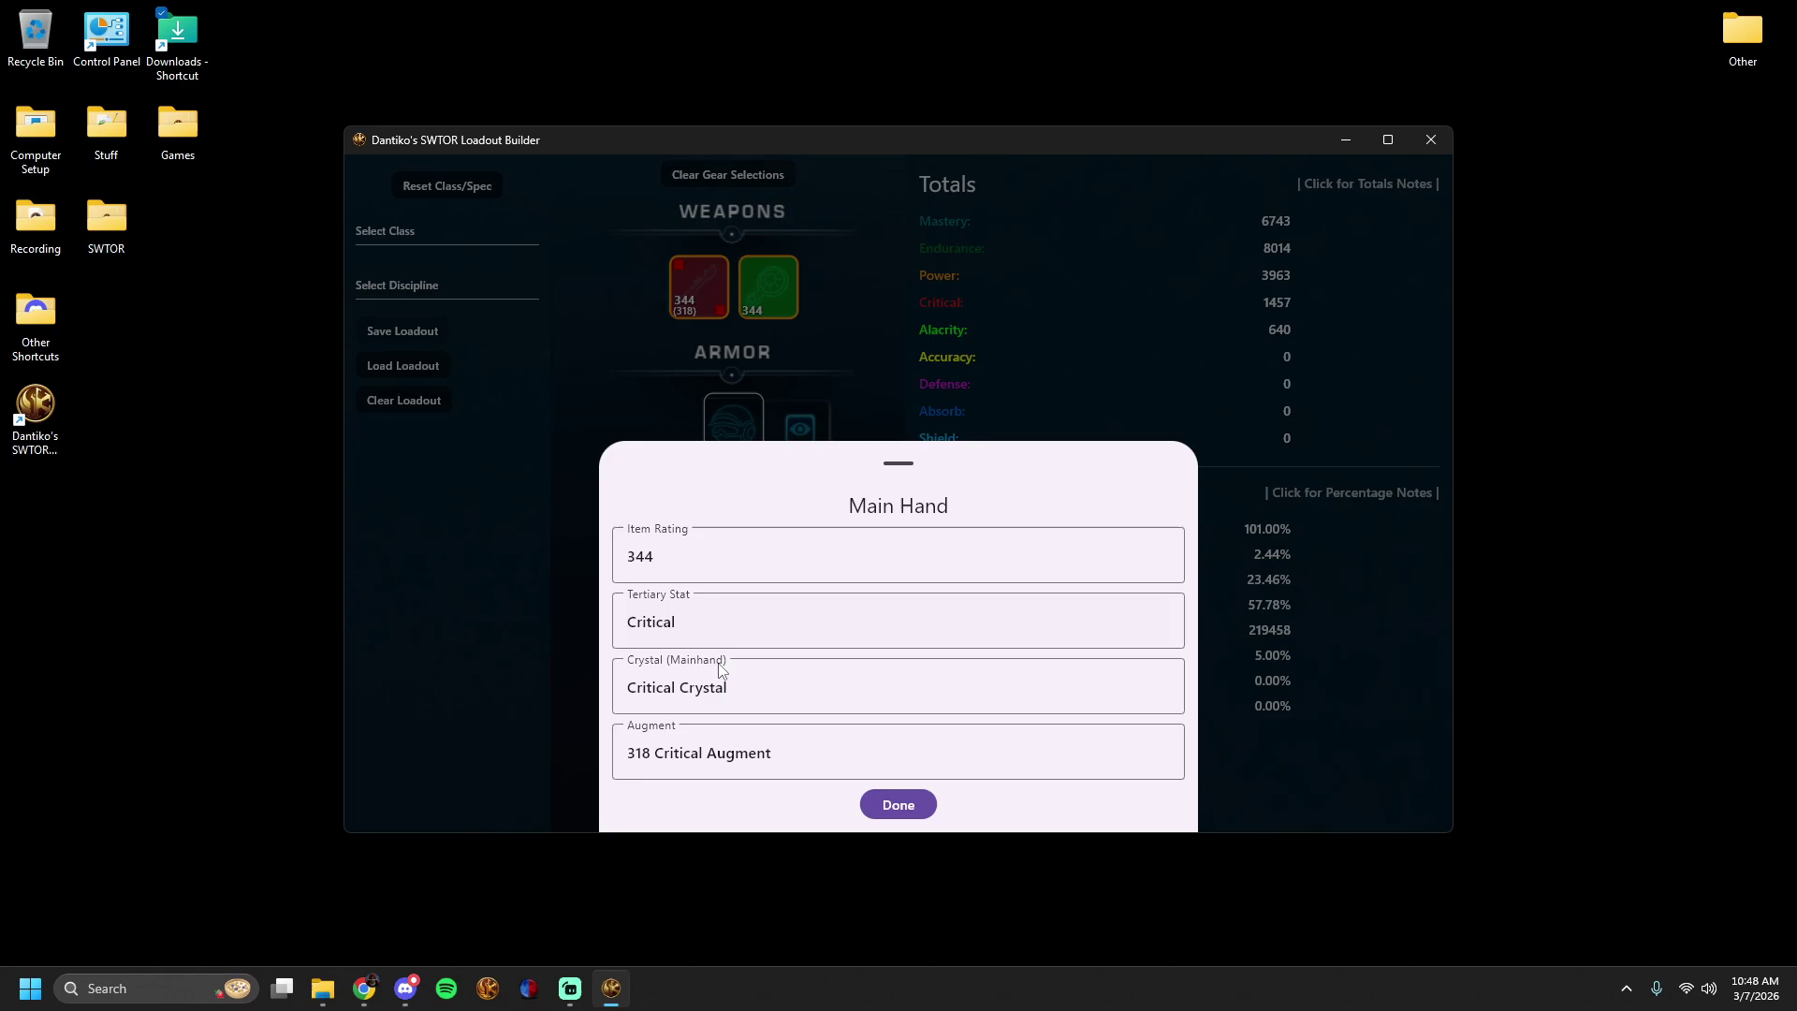
click(656, 763)
scroll(753, 360, up, 5)
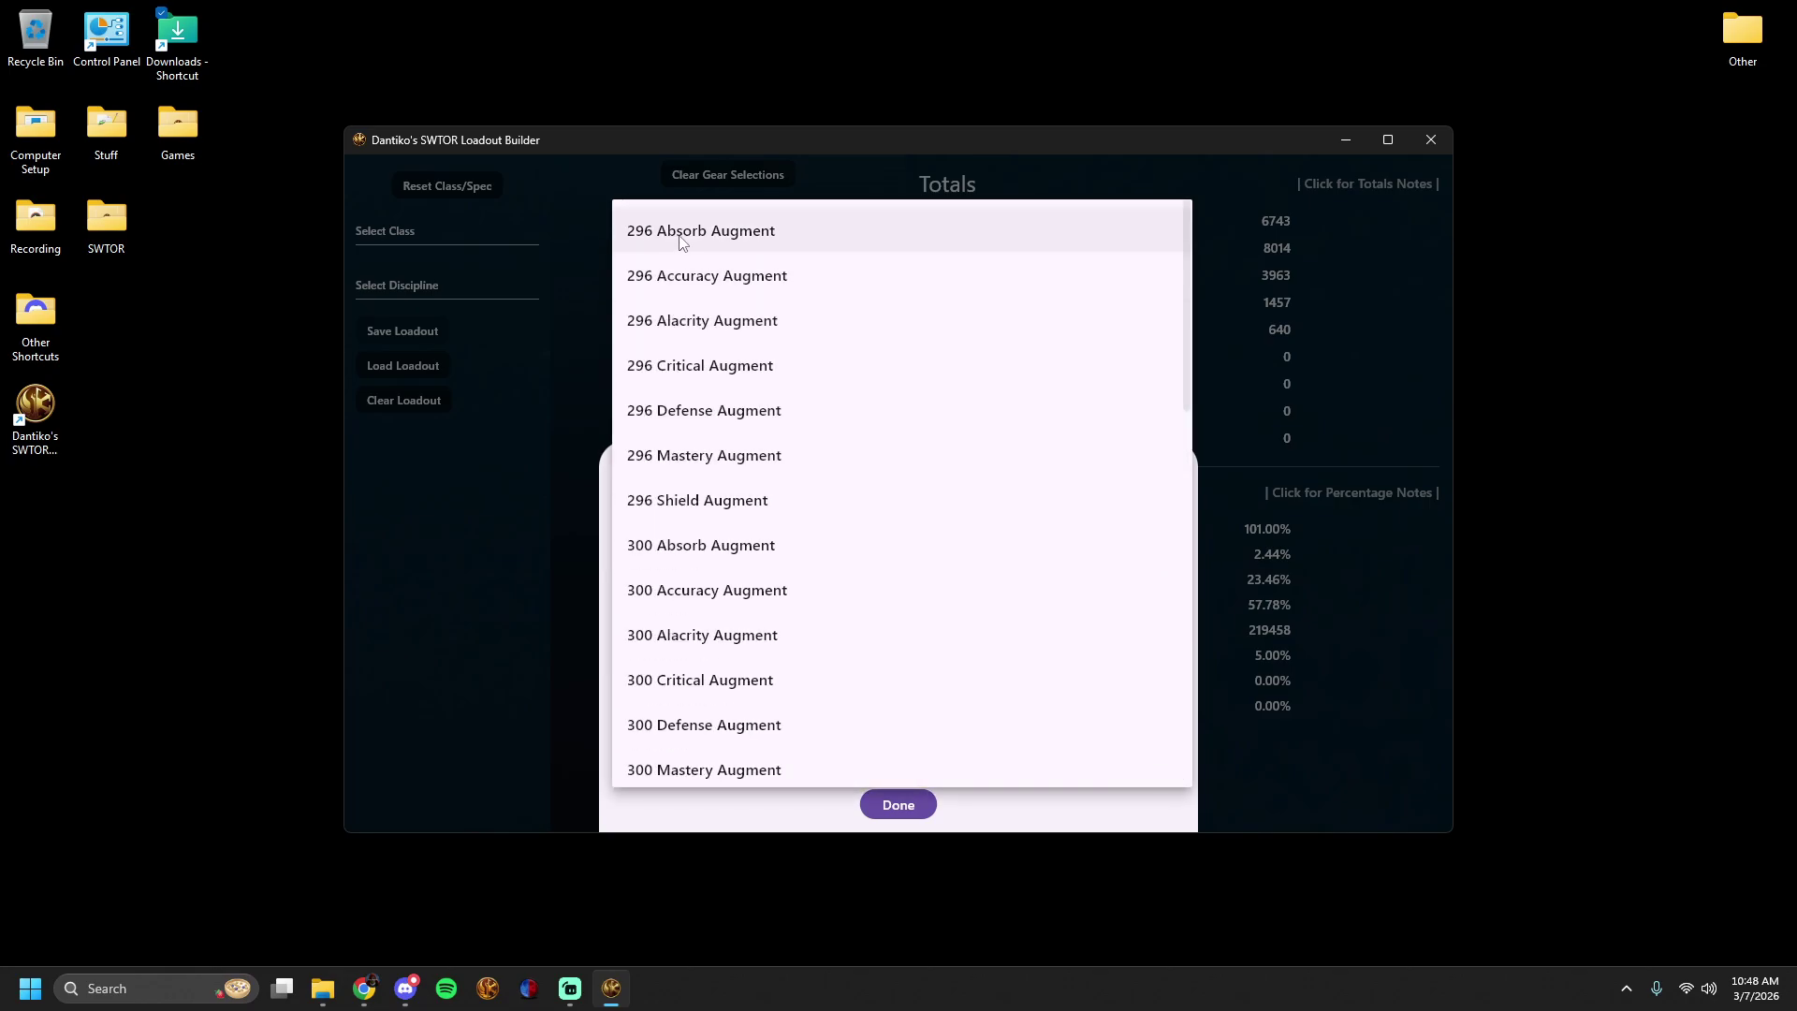
scroll(738, 353, down, 1)
scroll(739, 360, down, 10)
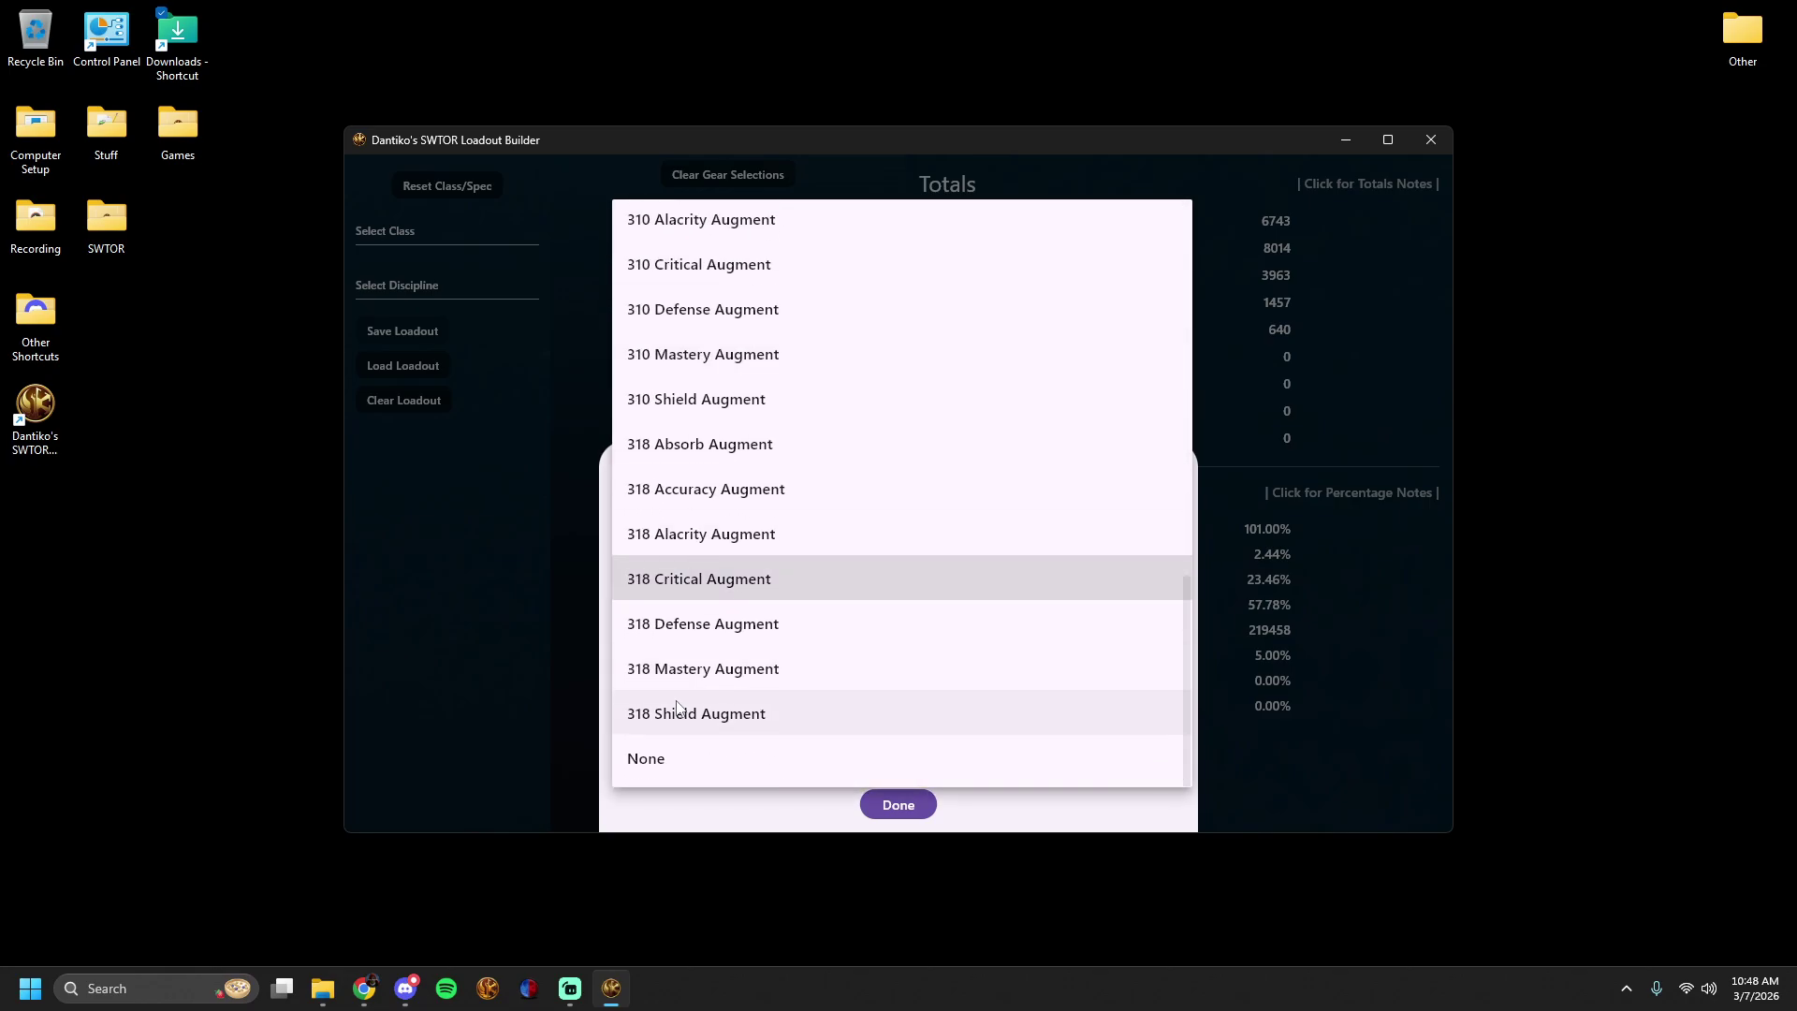
click(843, 758)
click(899, 806)
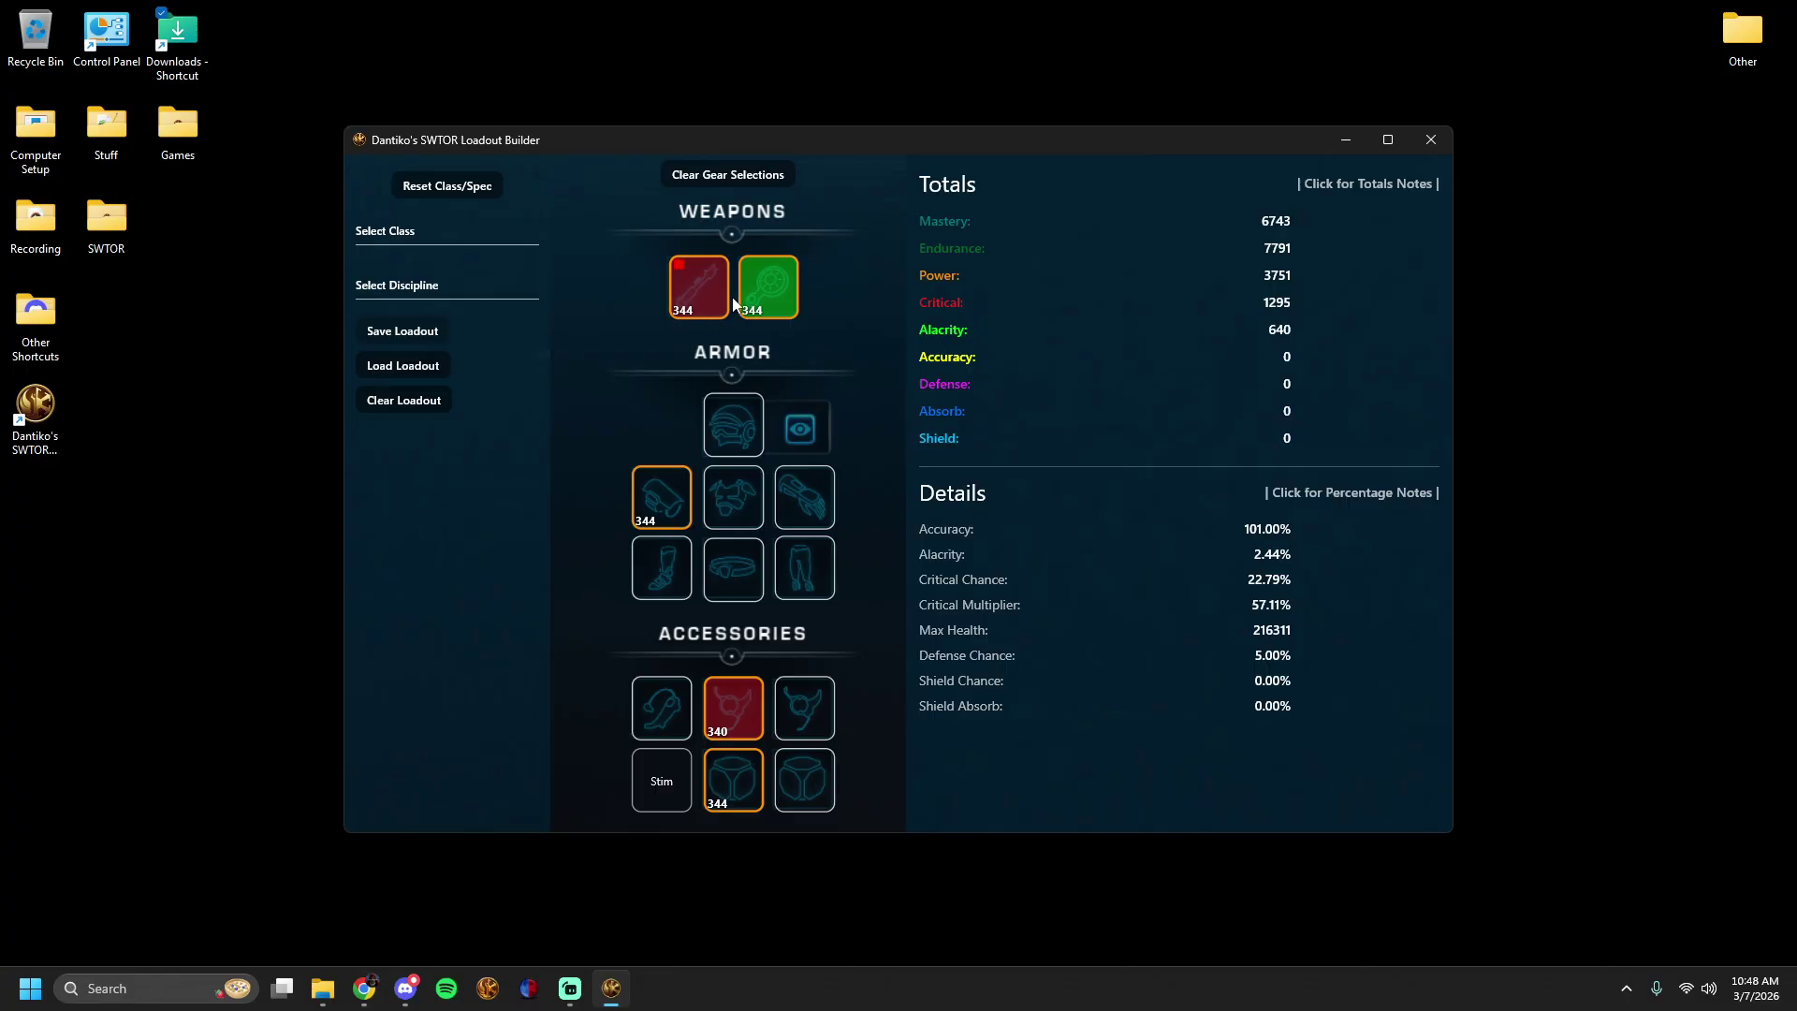
click(715, 307)
click(745, 749)
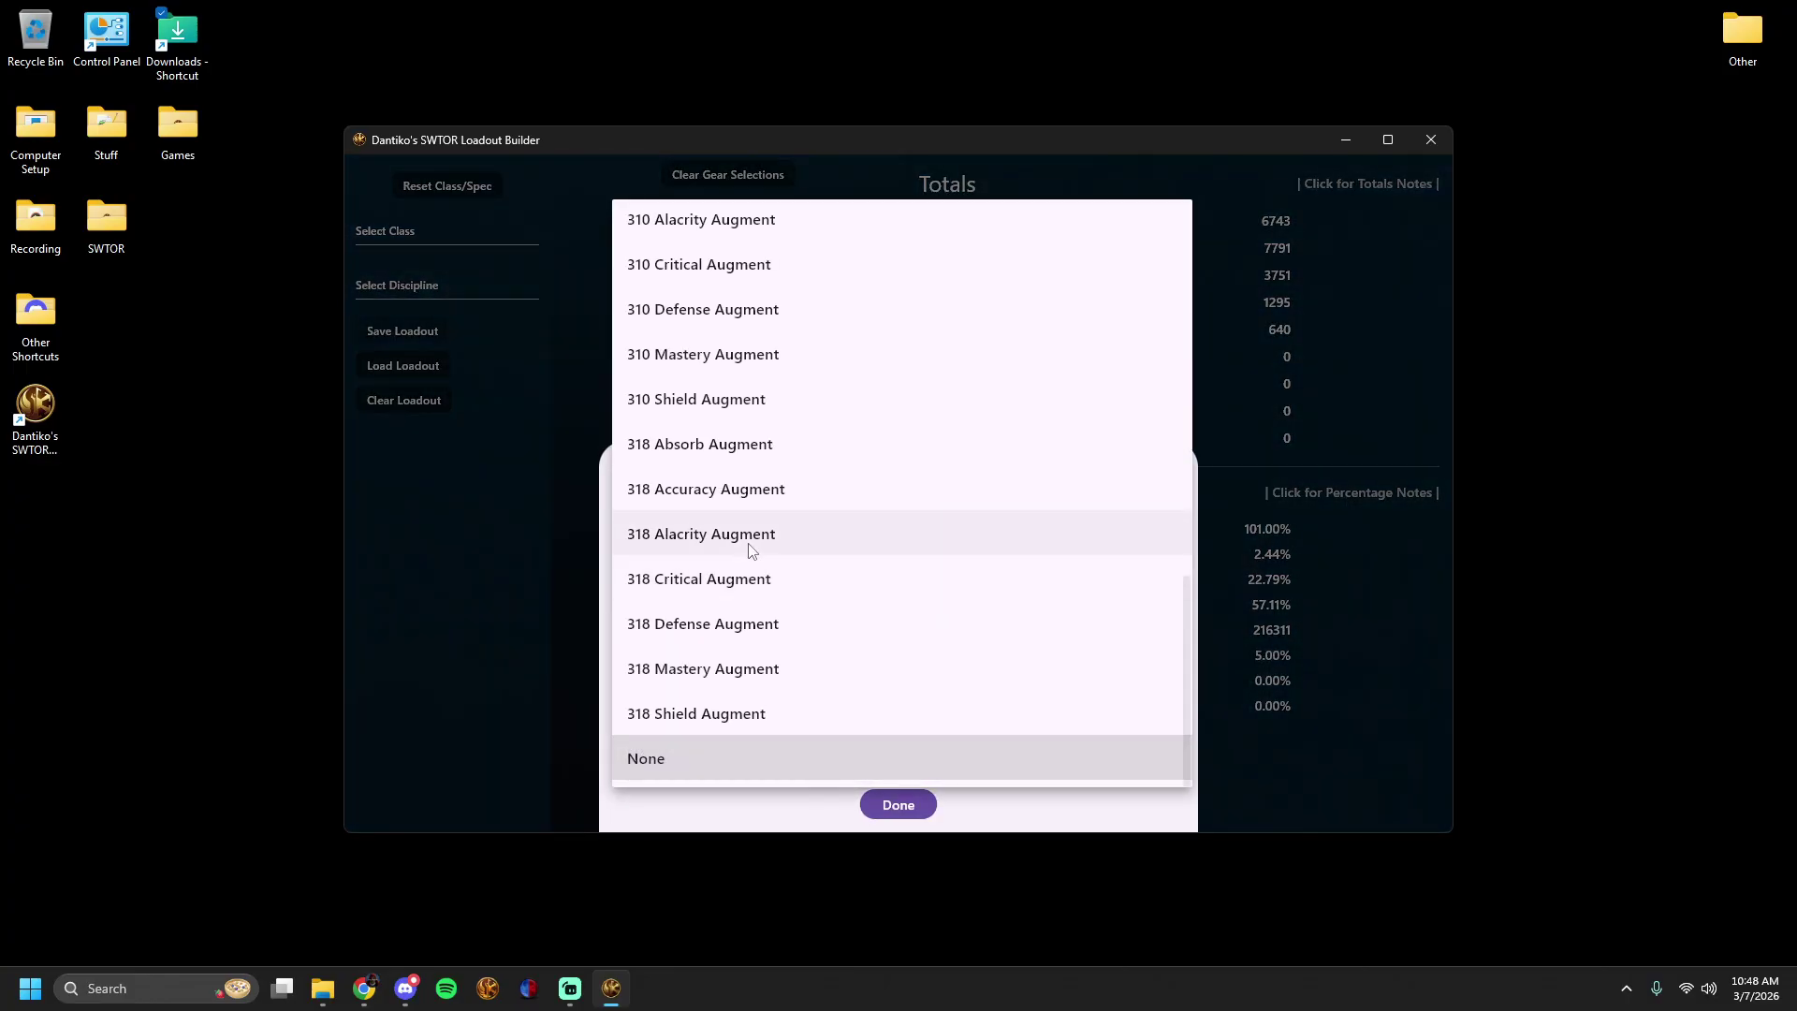
click(729, 579)
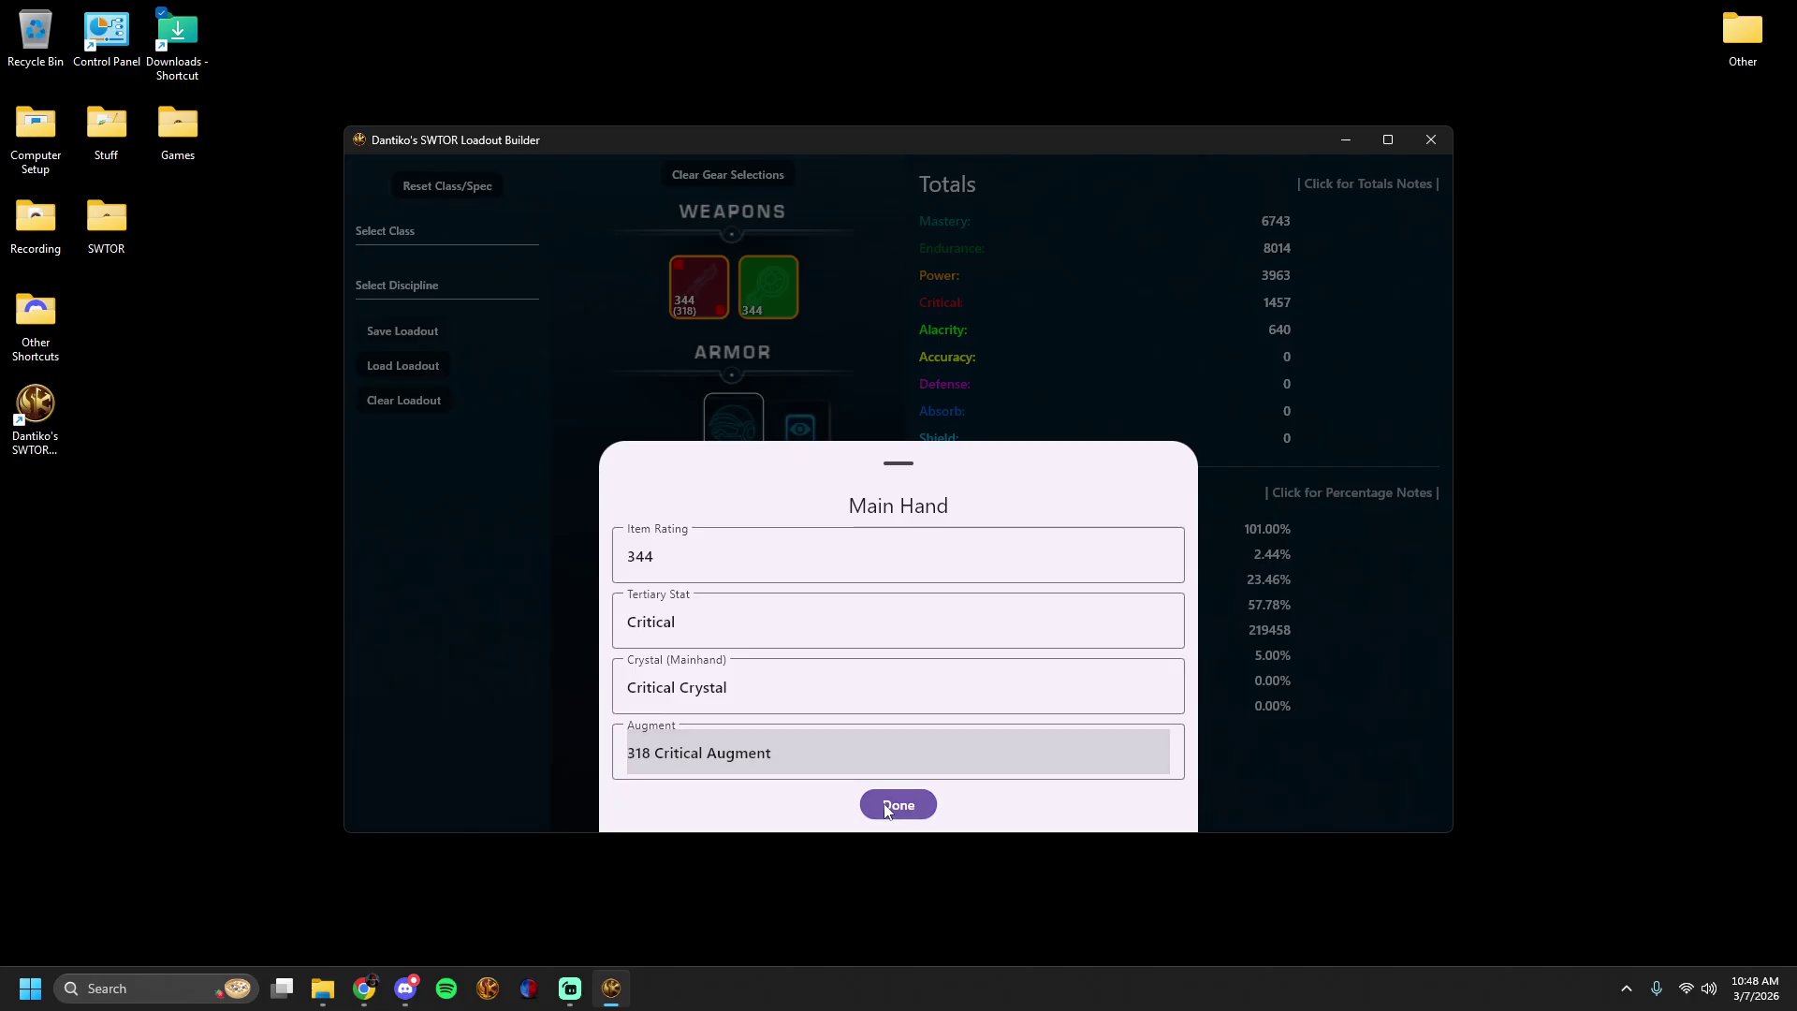
click(900, 805)
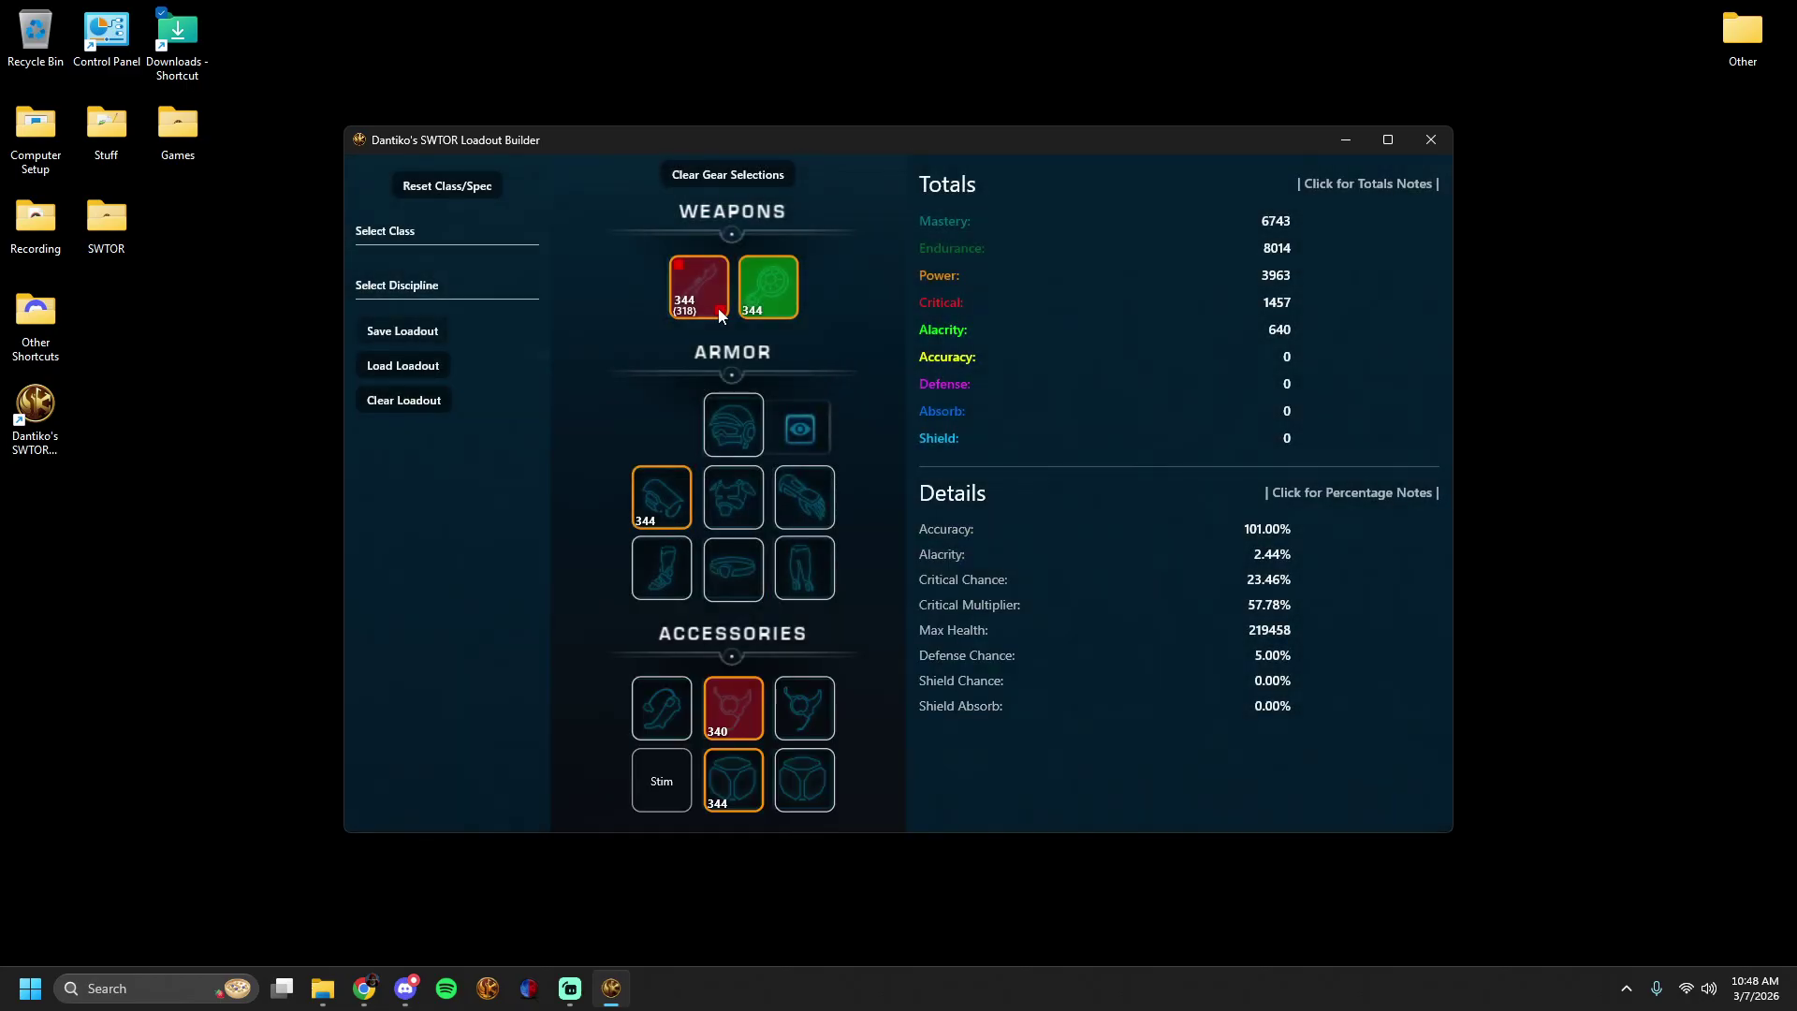
Set the main hand's crystal to None and restore the Critical Crystal.
click(680, 266)
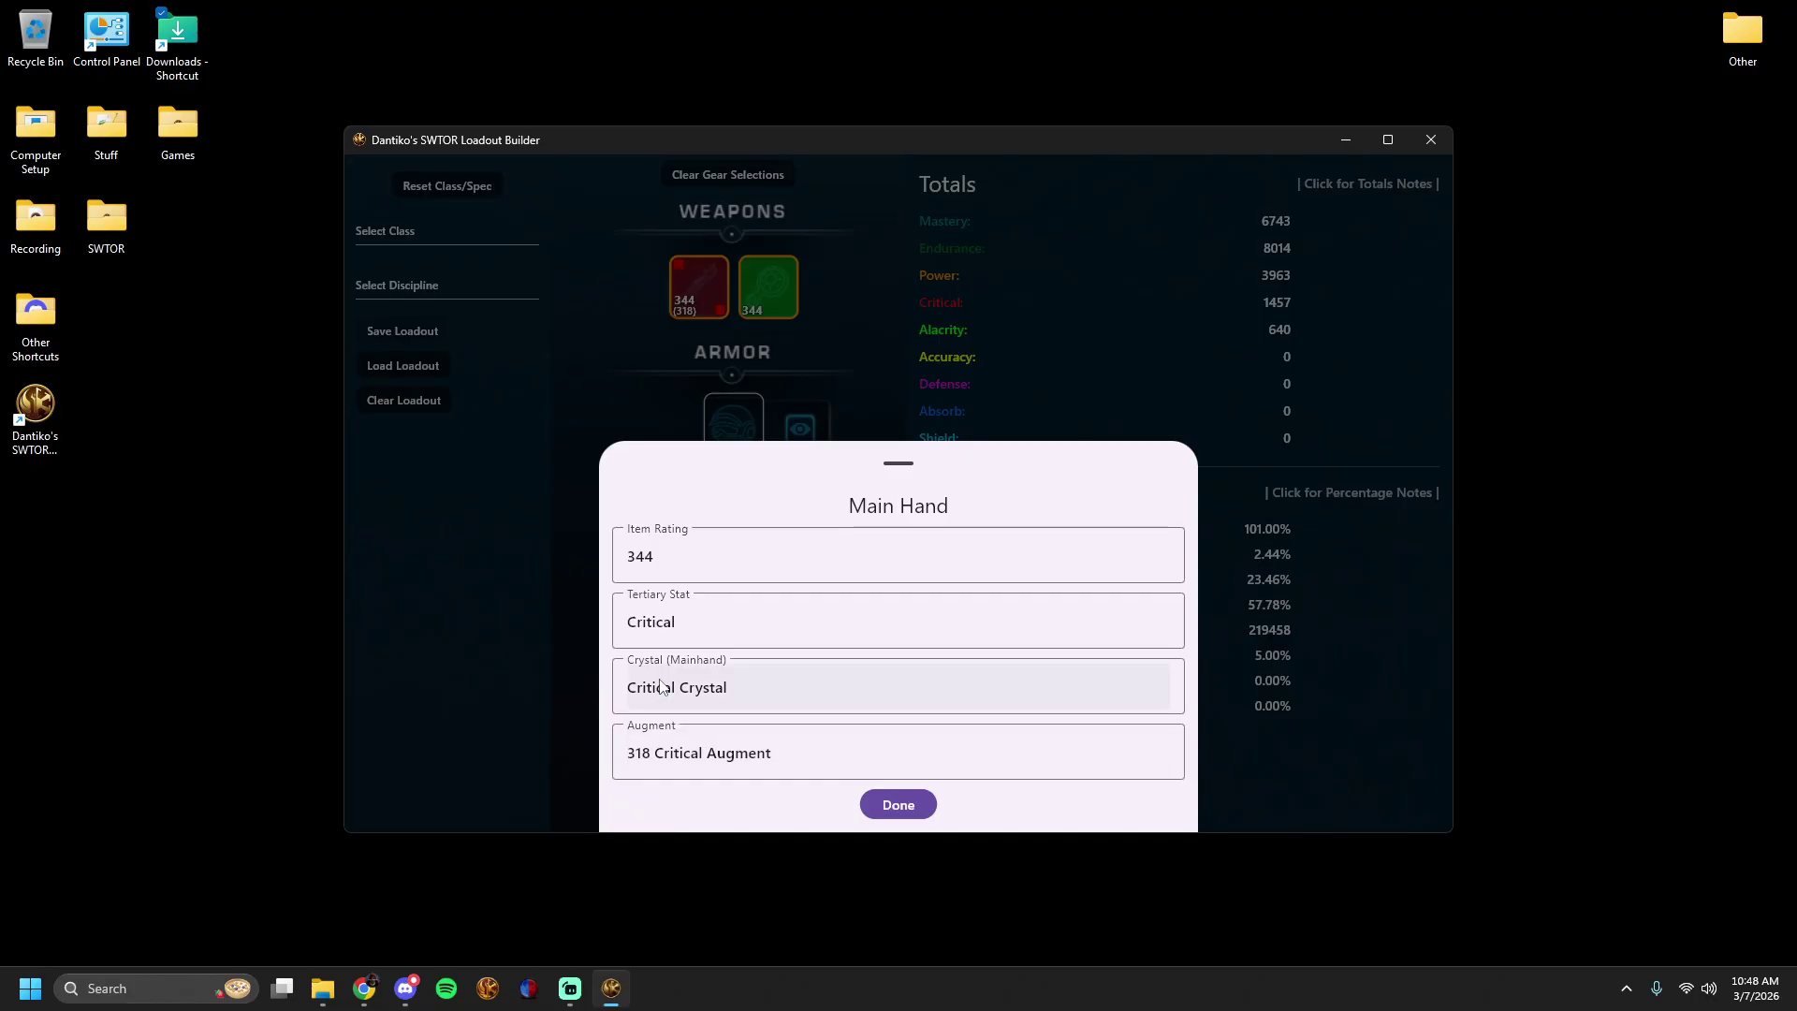
click(684, 704)
click(664, 715)
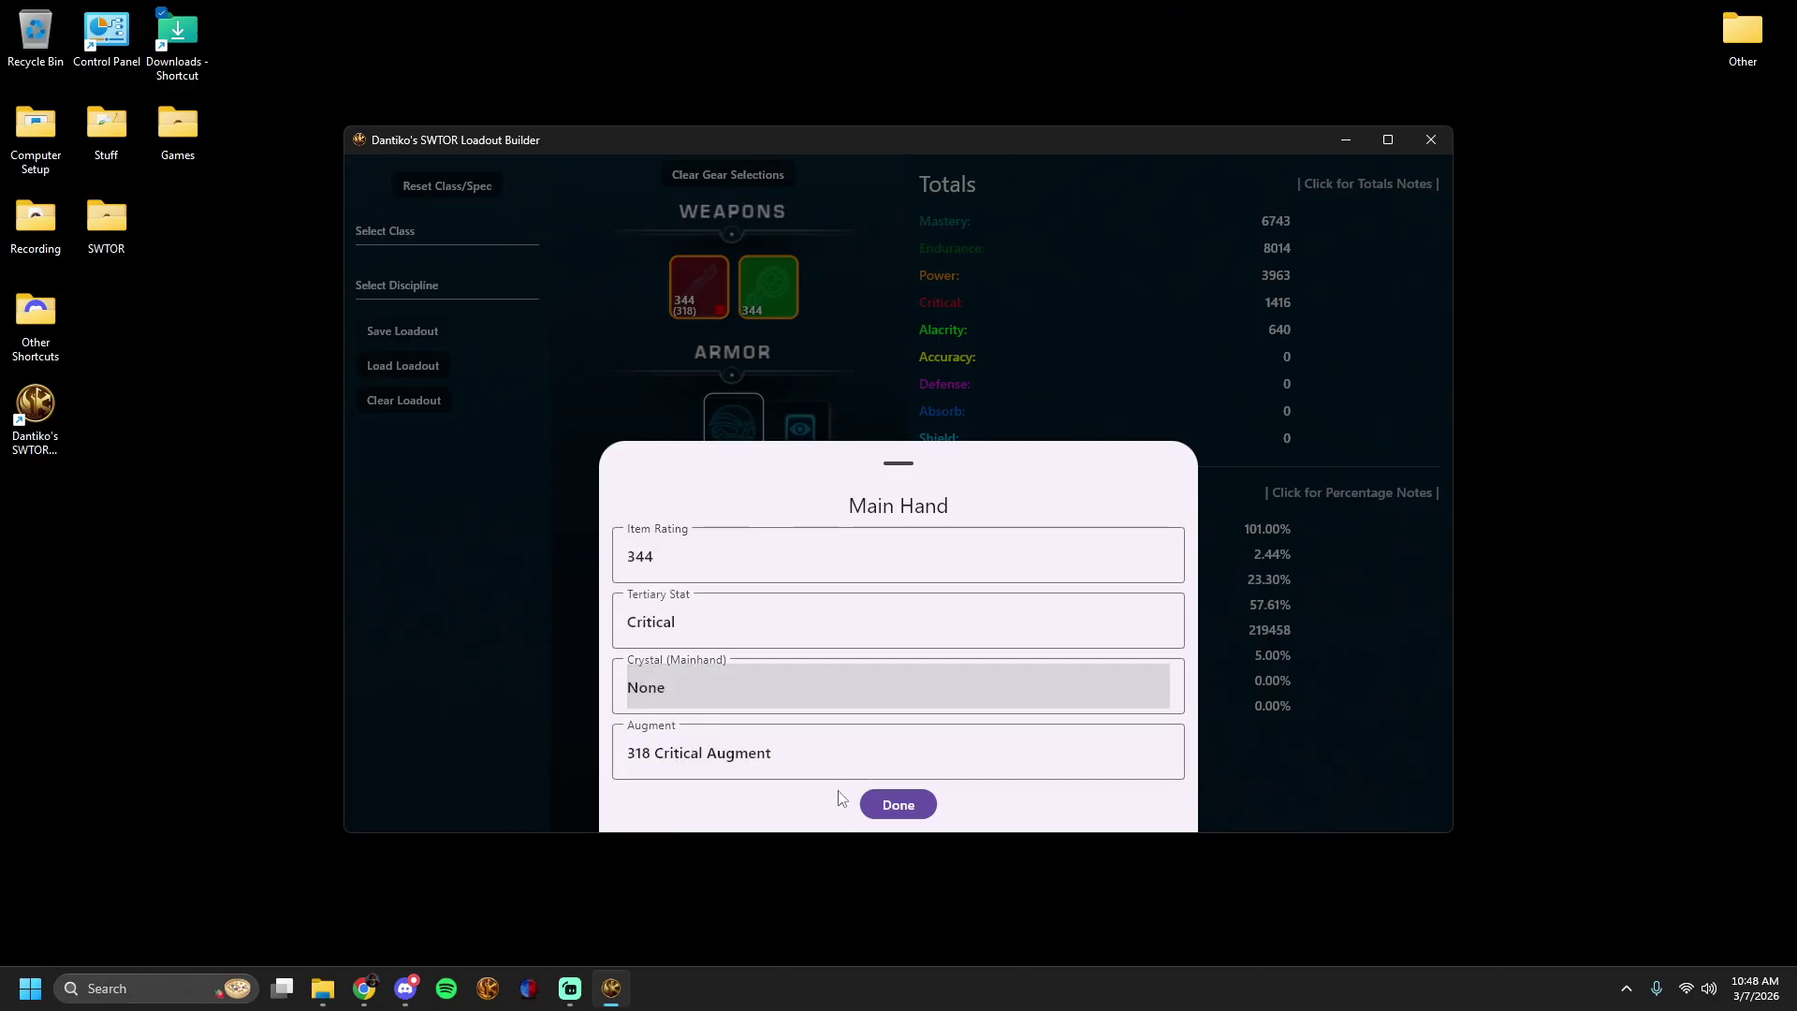
click(894, 805)
click(699, 286)
click(731, 676)
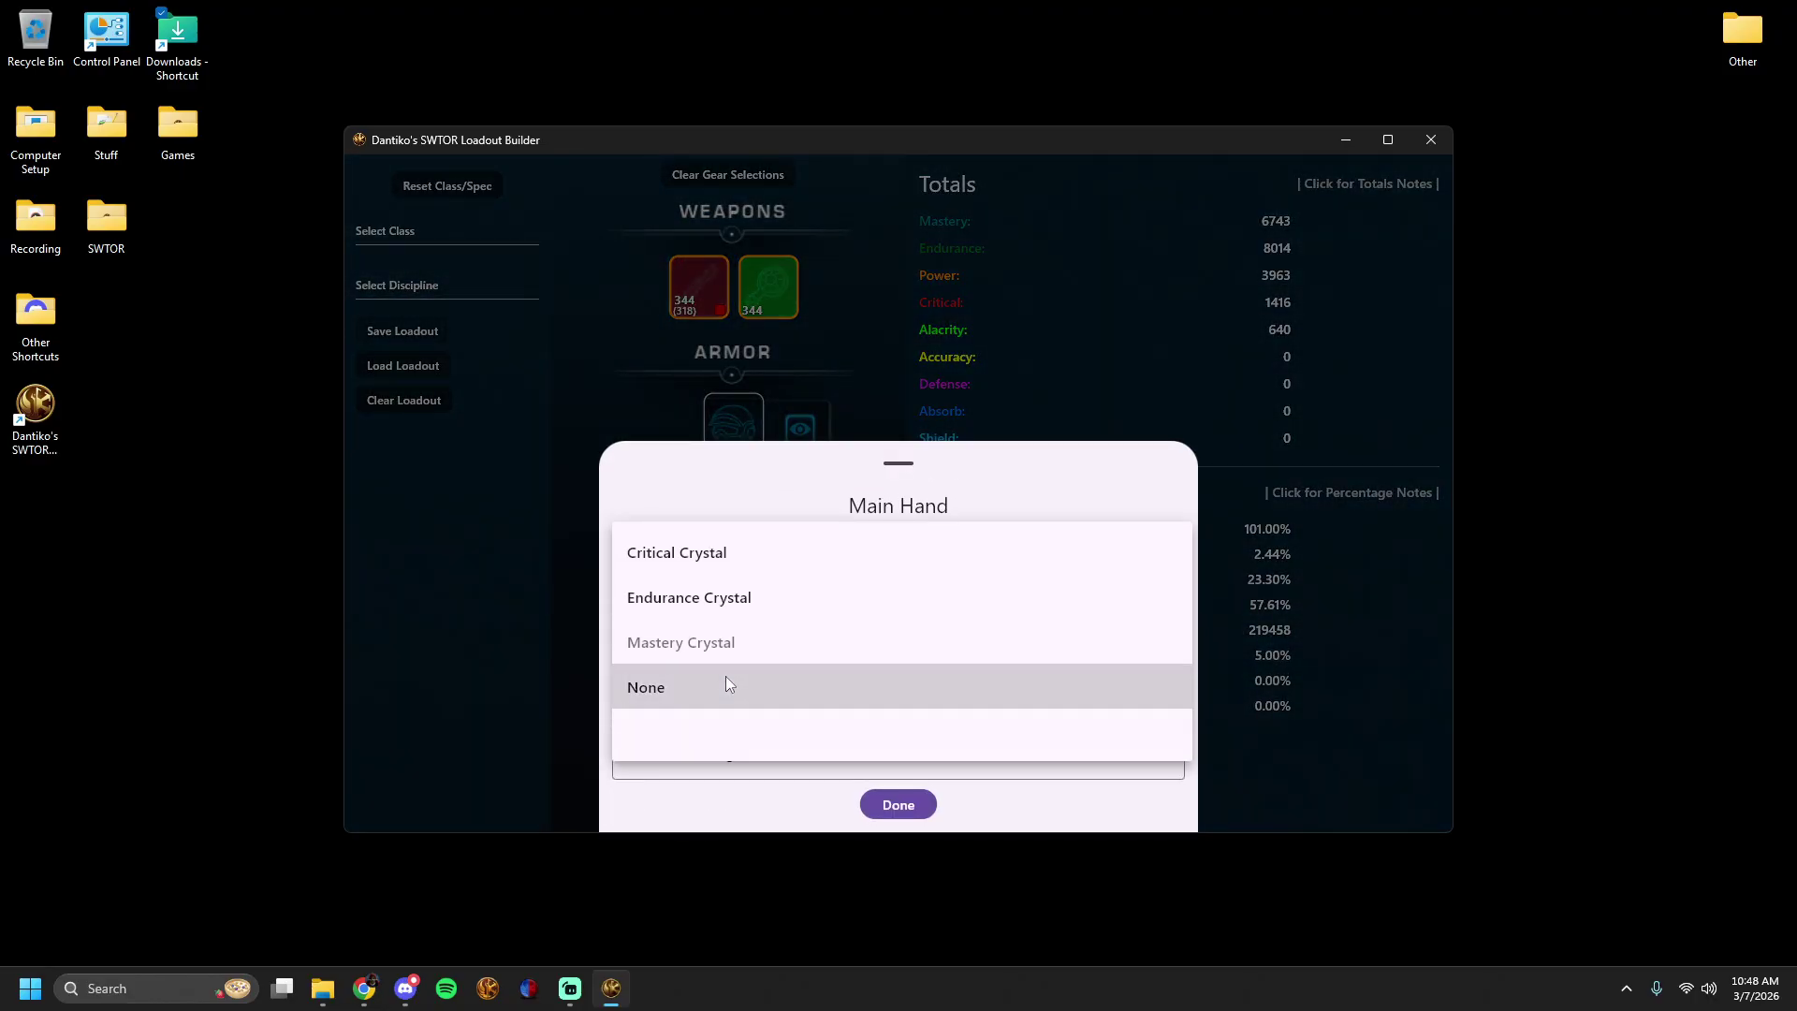
click(674, 560)
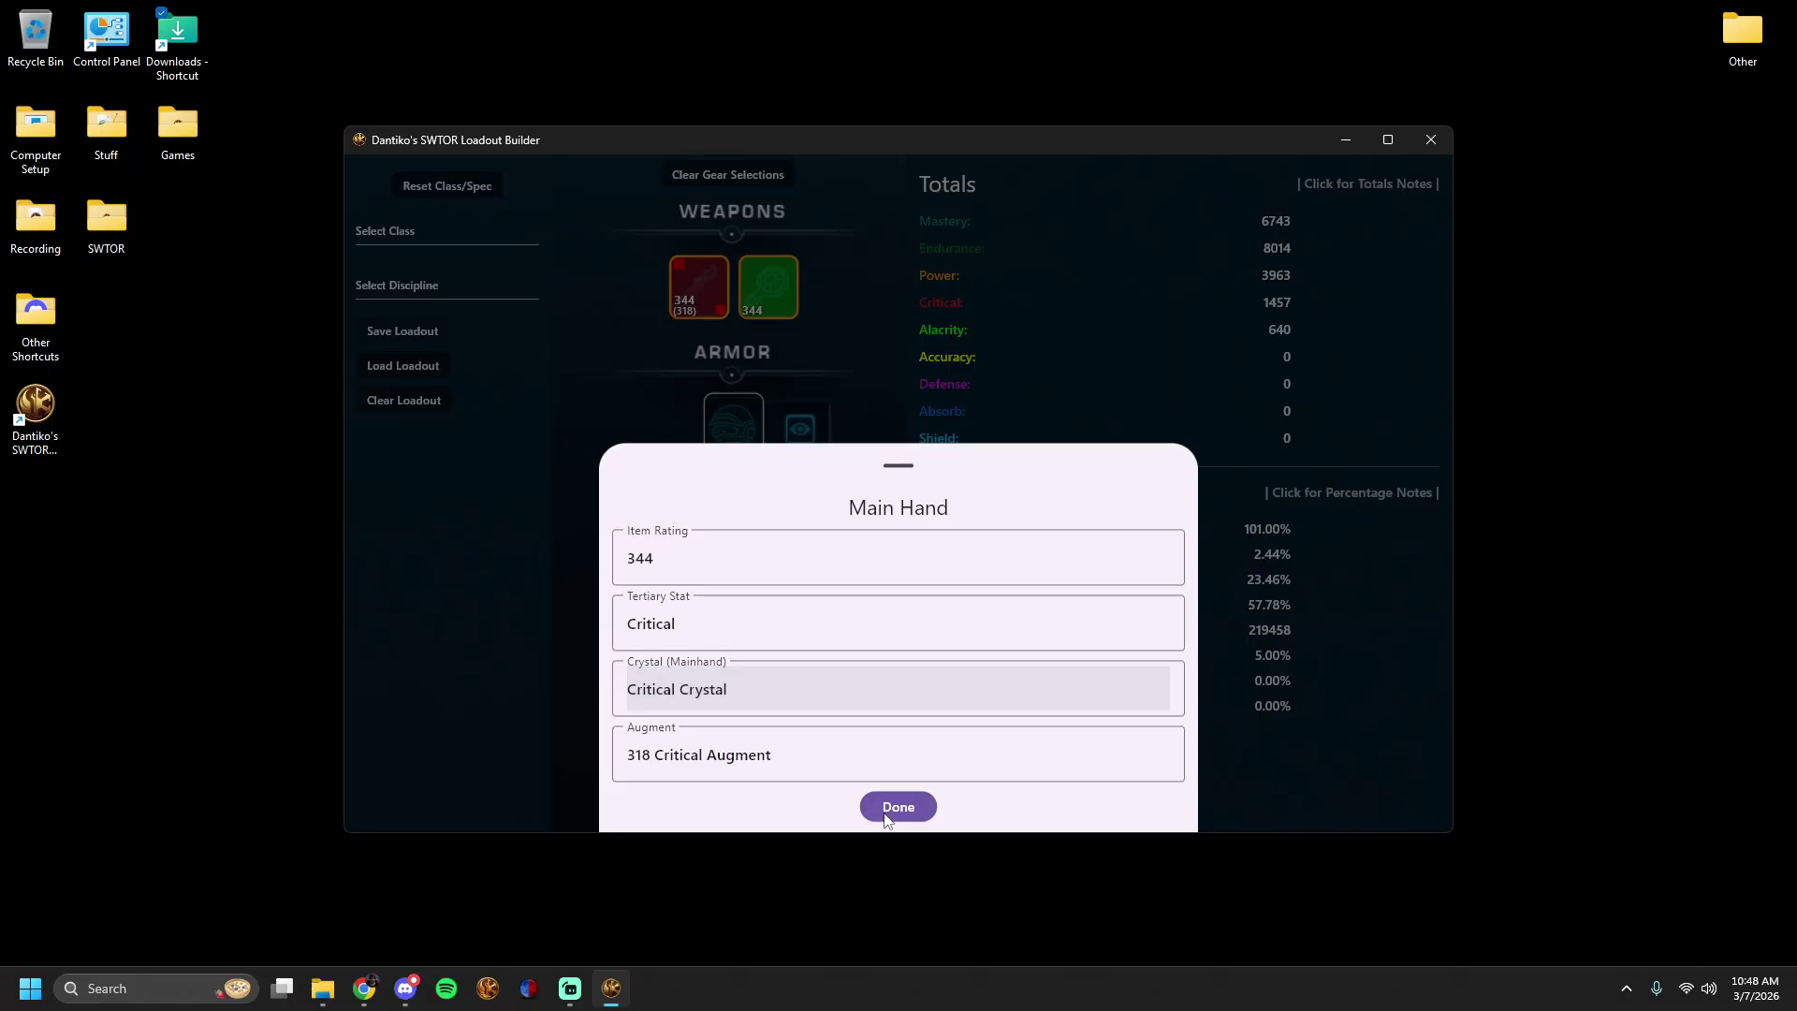
click(888, 803)
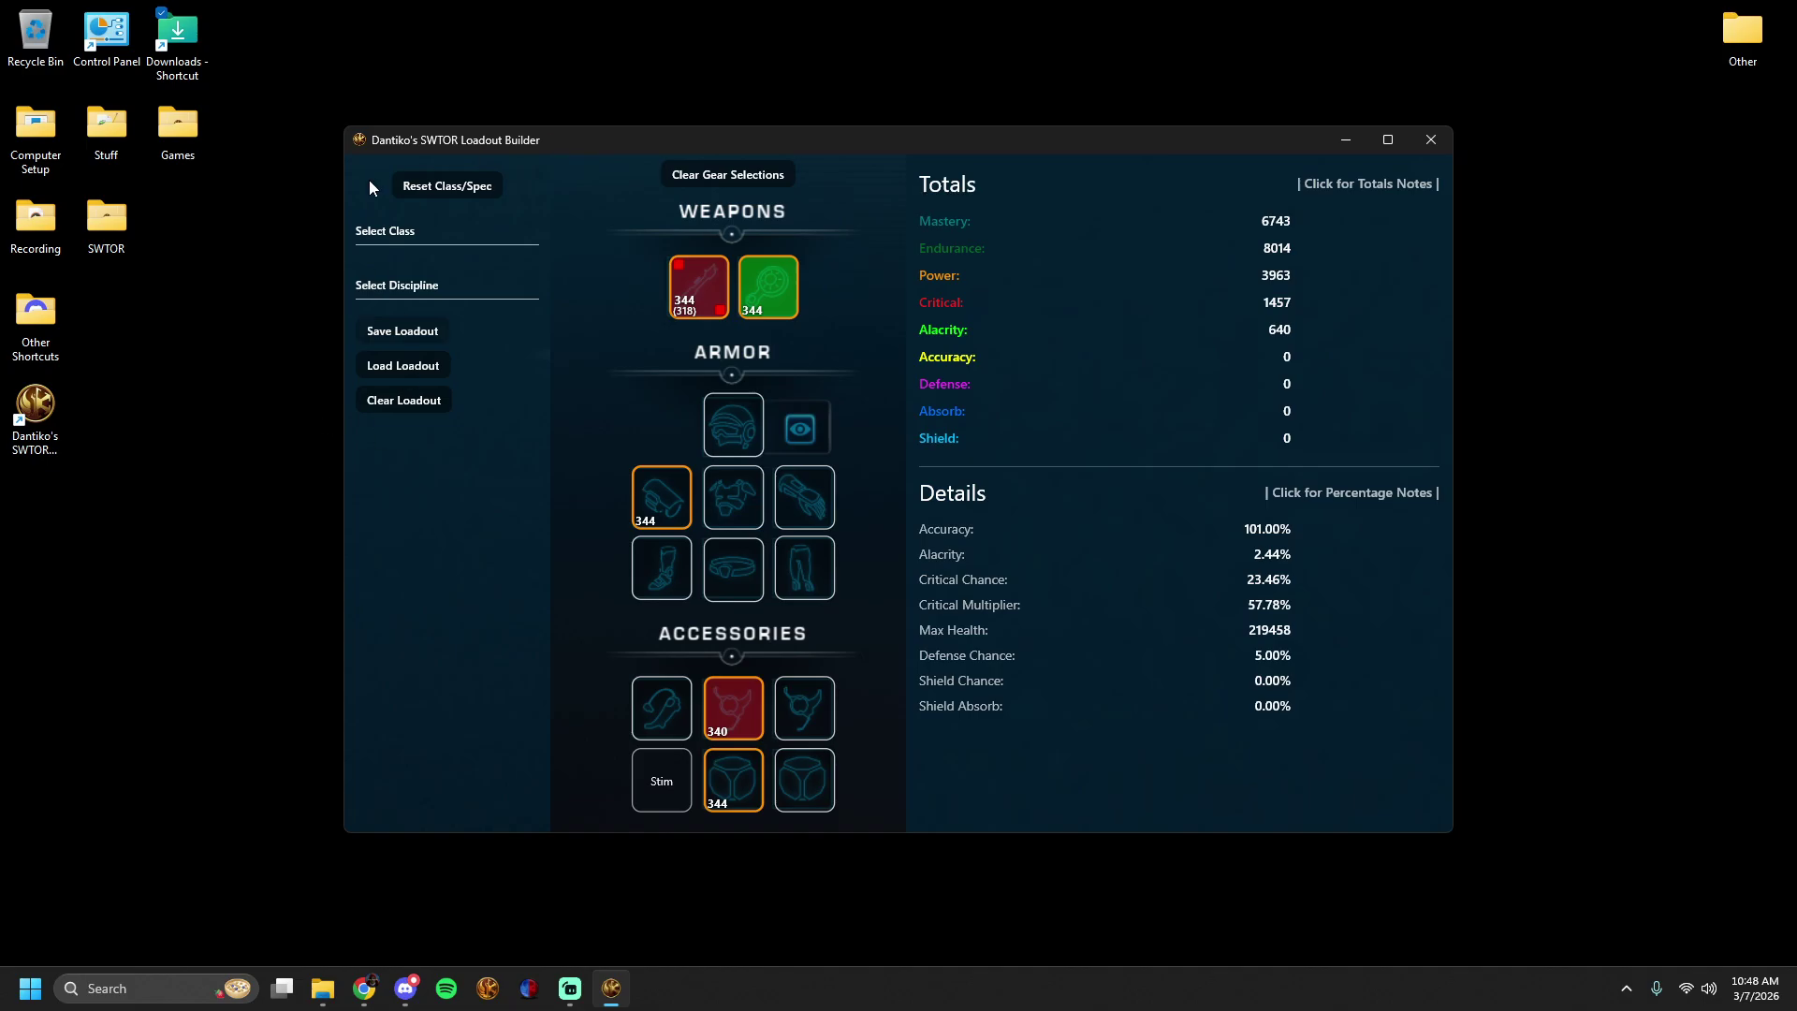
Choose Marauder / Sentinel as the class and Annihilation / Watchman as the discipline.
click(399, 242)
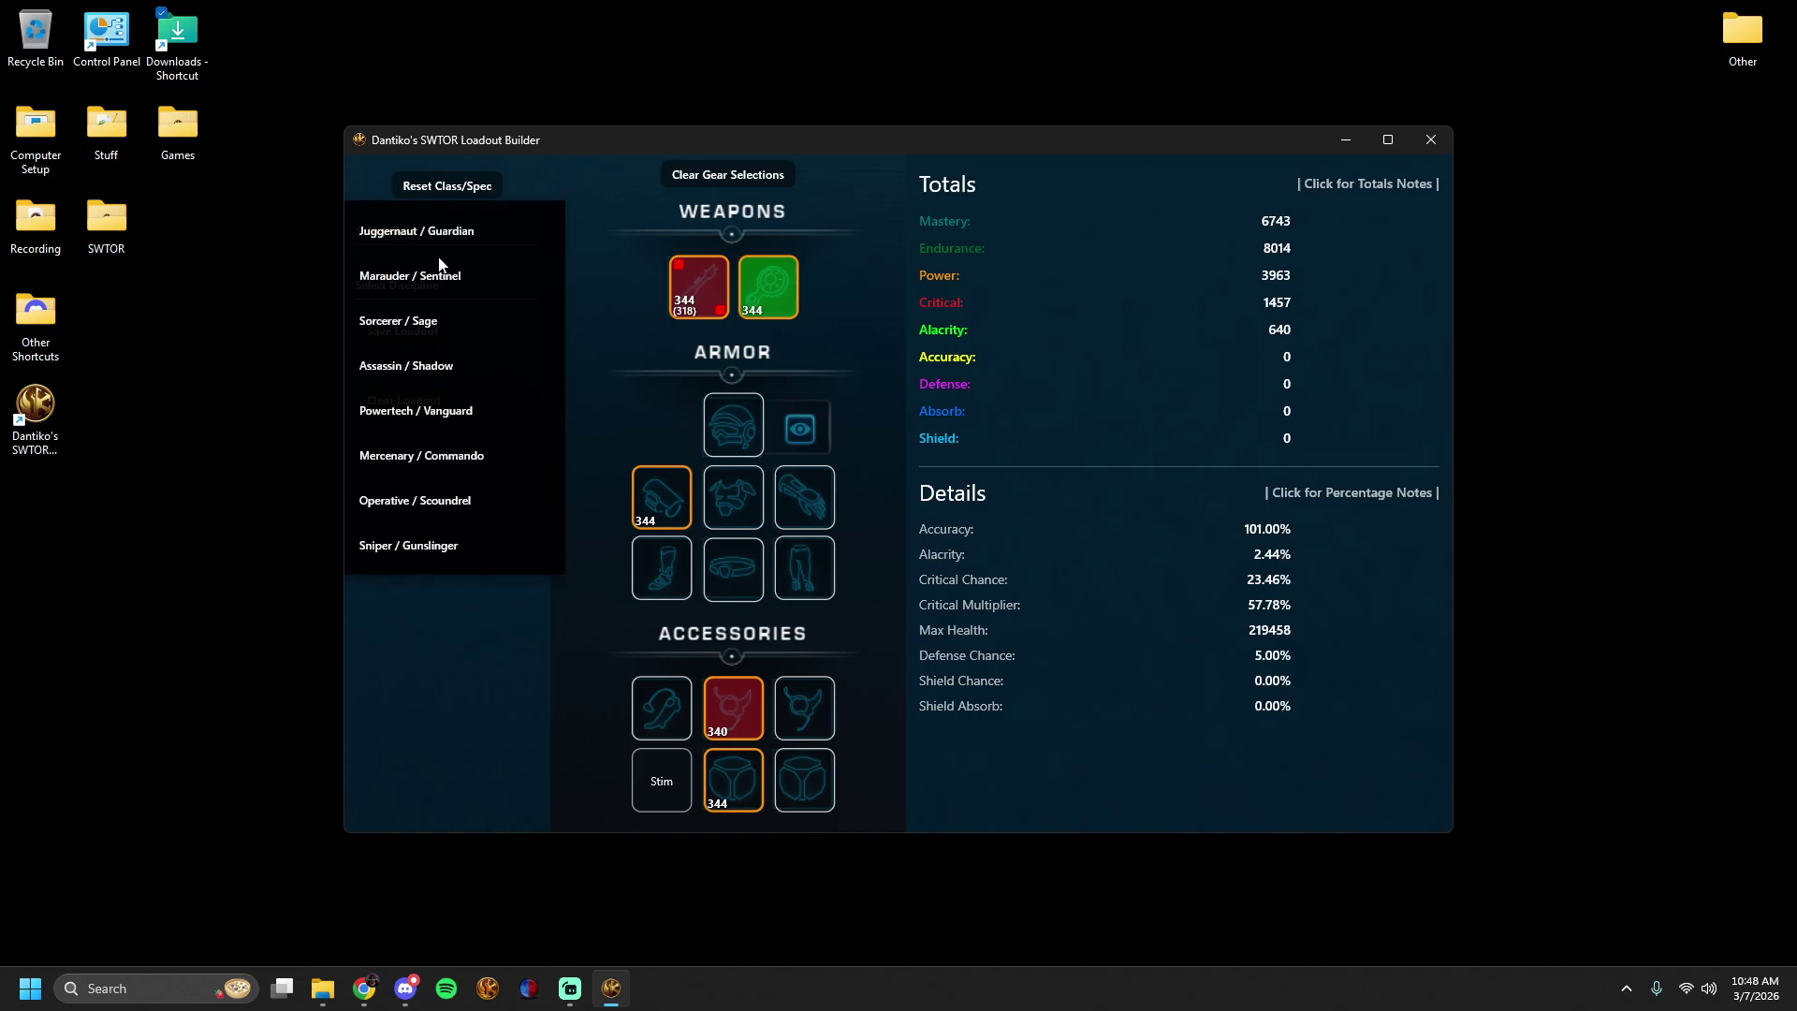
click(426, 285)
click(431, 285)
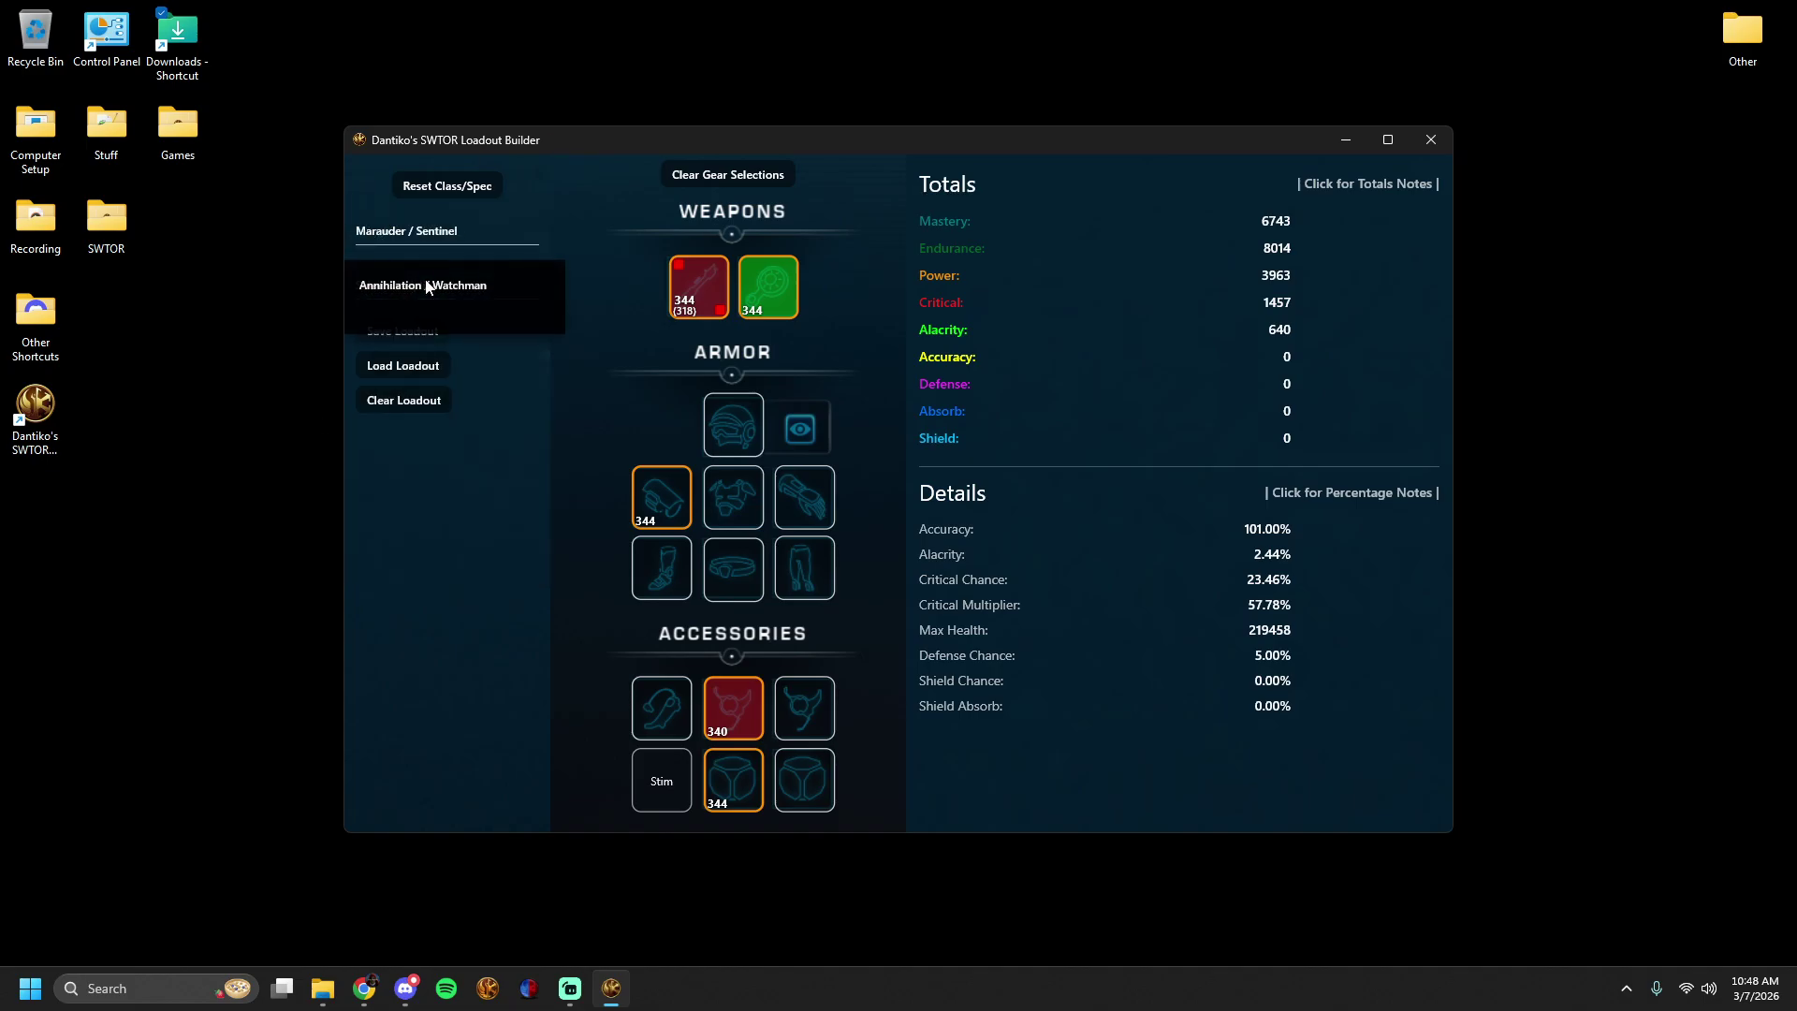
click(405, 285)
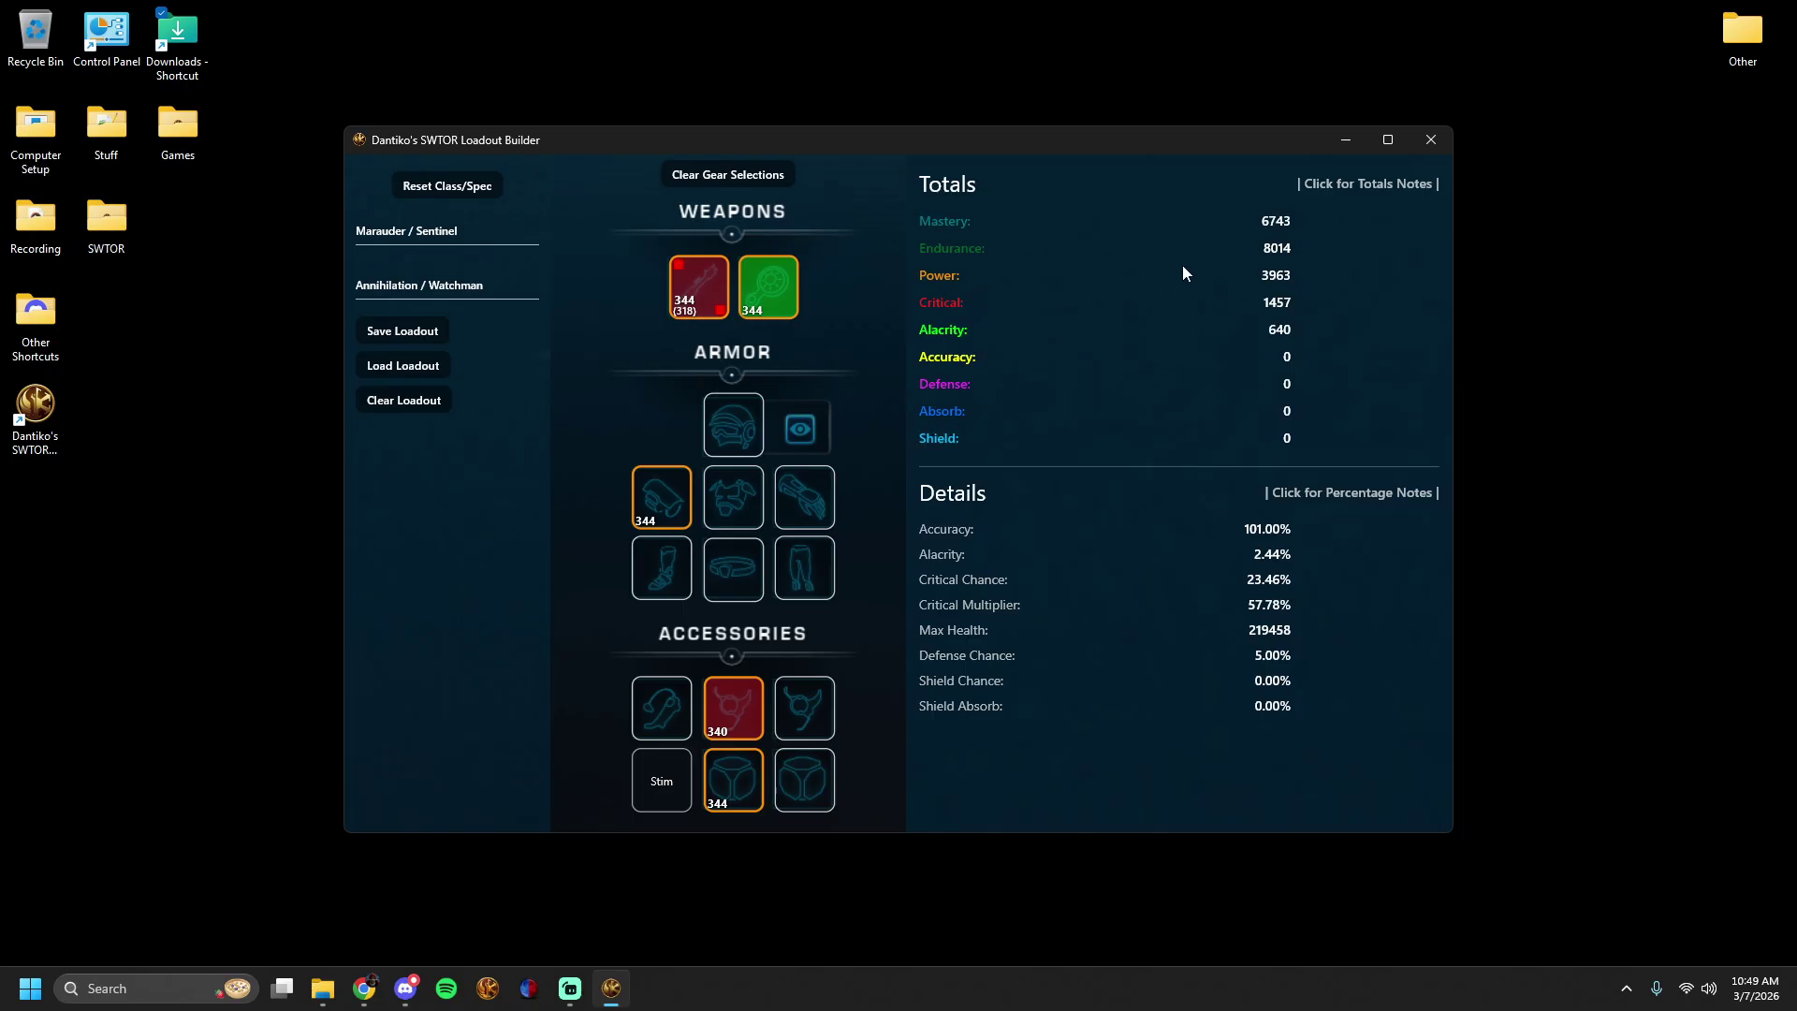
Read the notes on the stat totals, and switch the discipline to Carnage / Combat.
click(1341, 184)
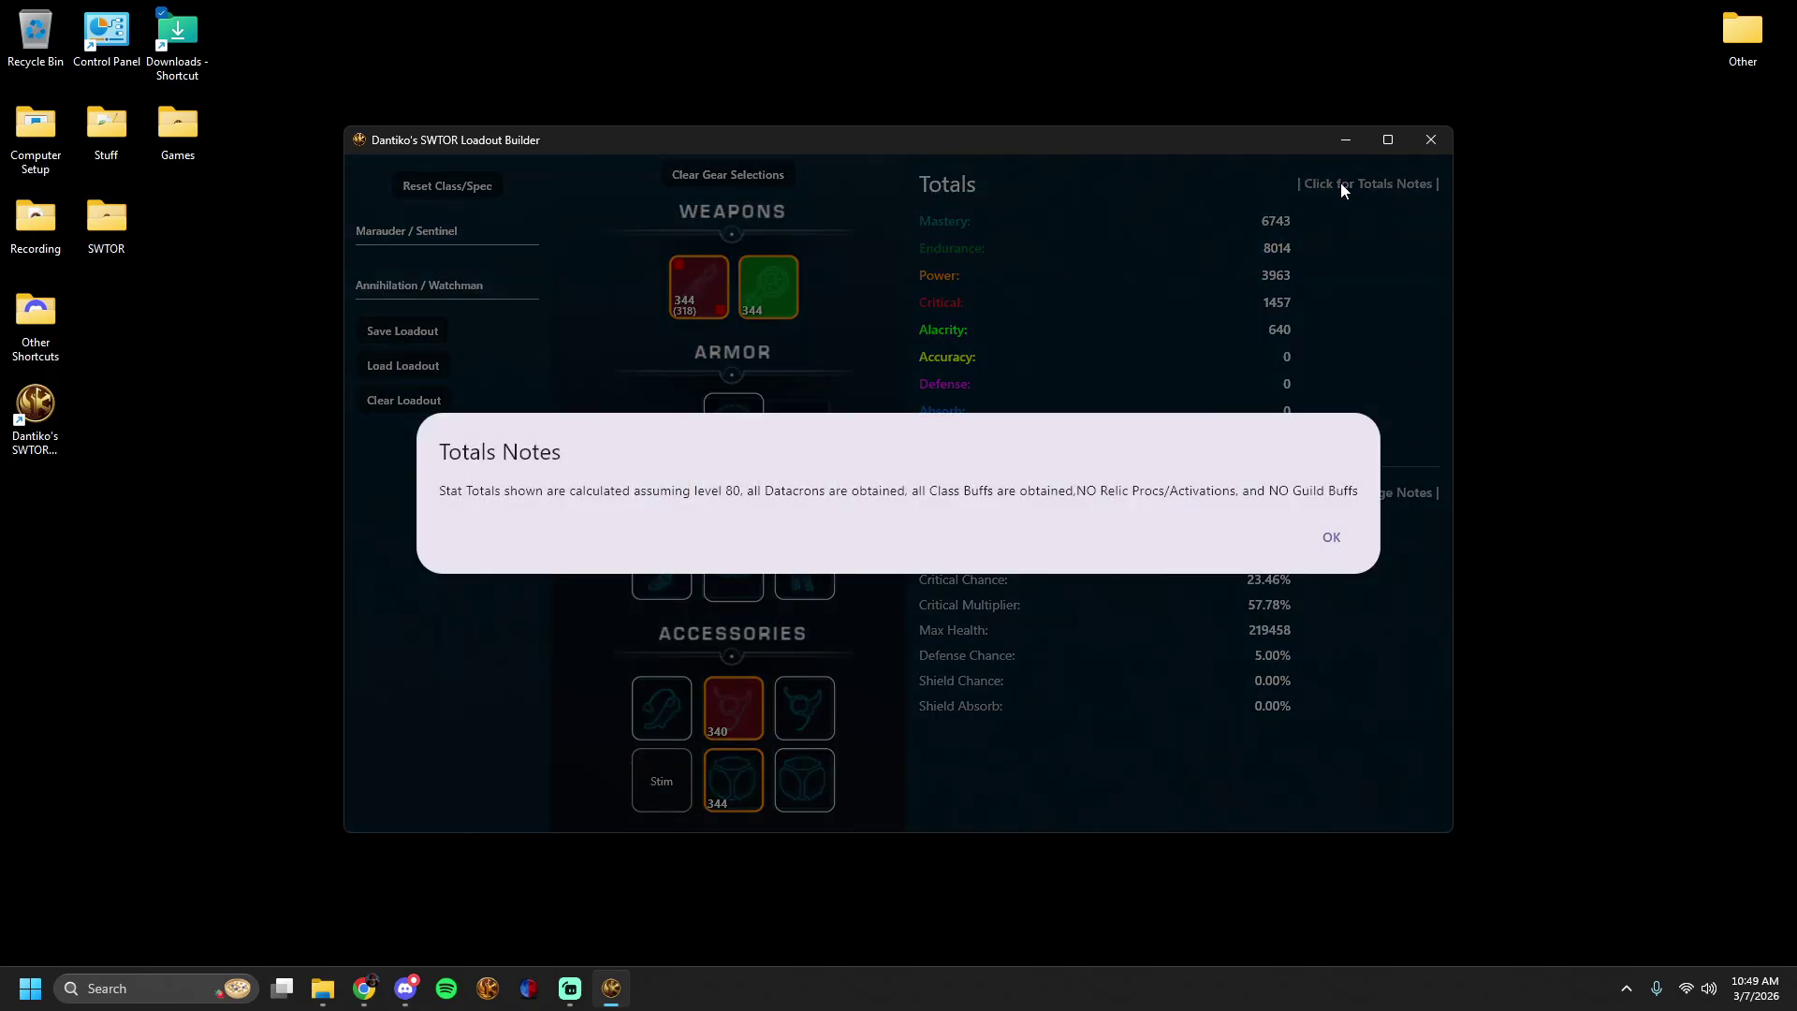
click(1333, 550)
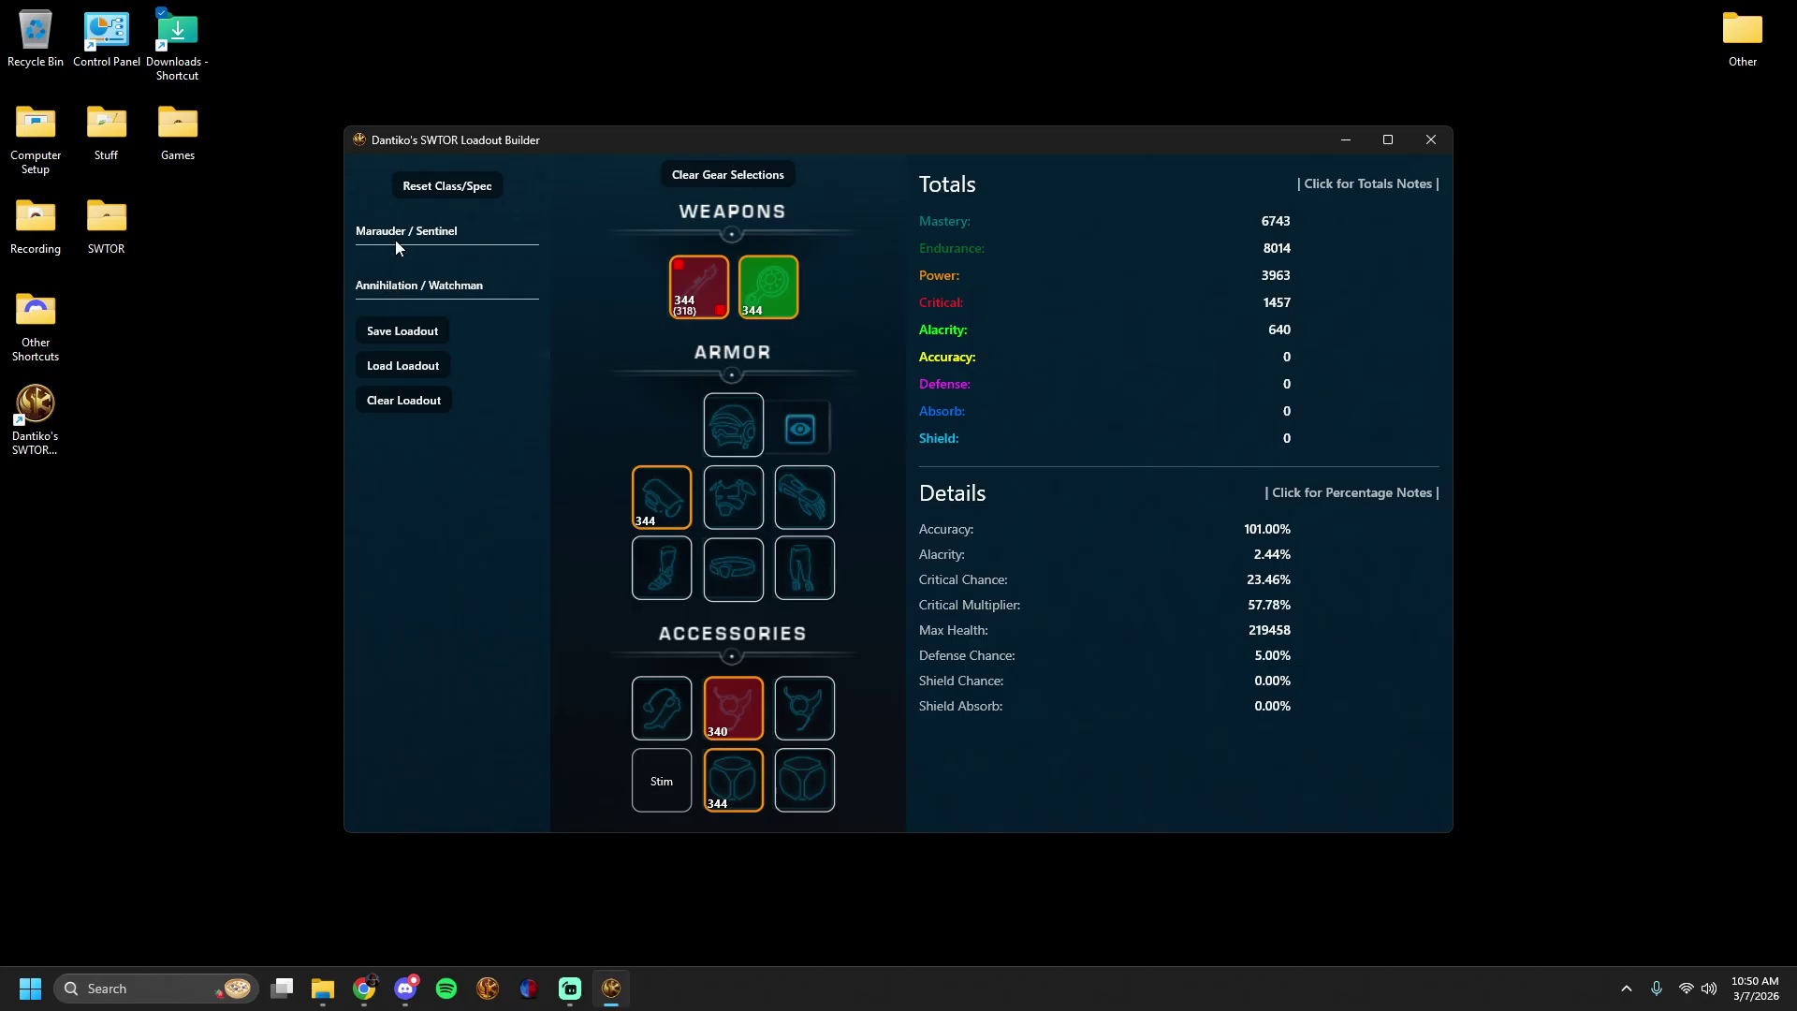
click(394, 285)
click(384, 332)
Reselect Alacrity as the off hand's tertiary stat, and read the notes on the percentage details.
click(788, 283)
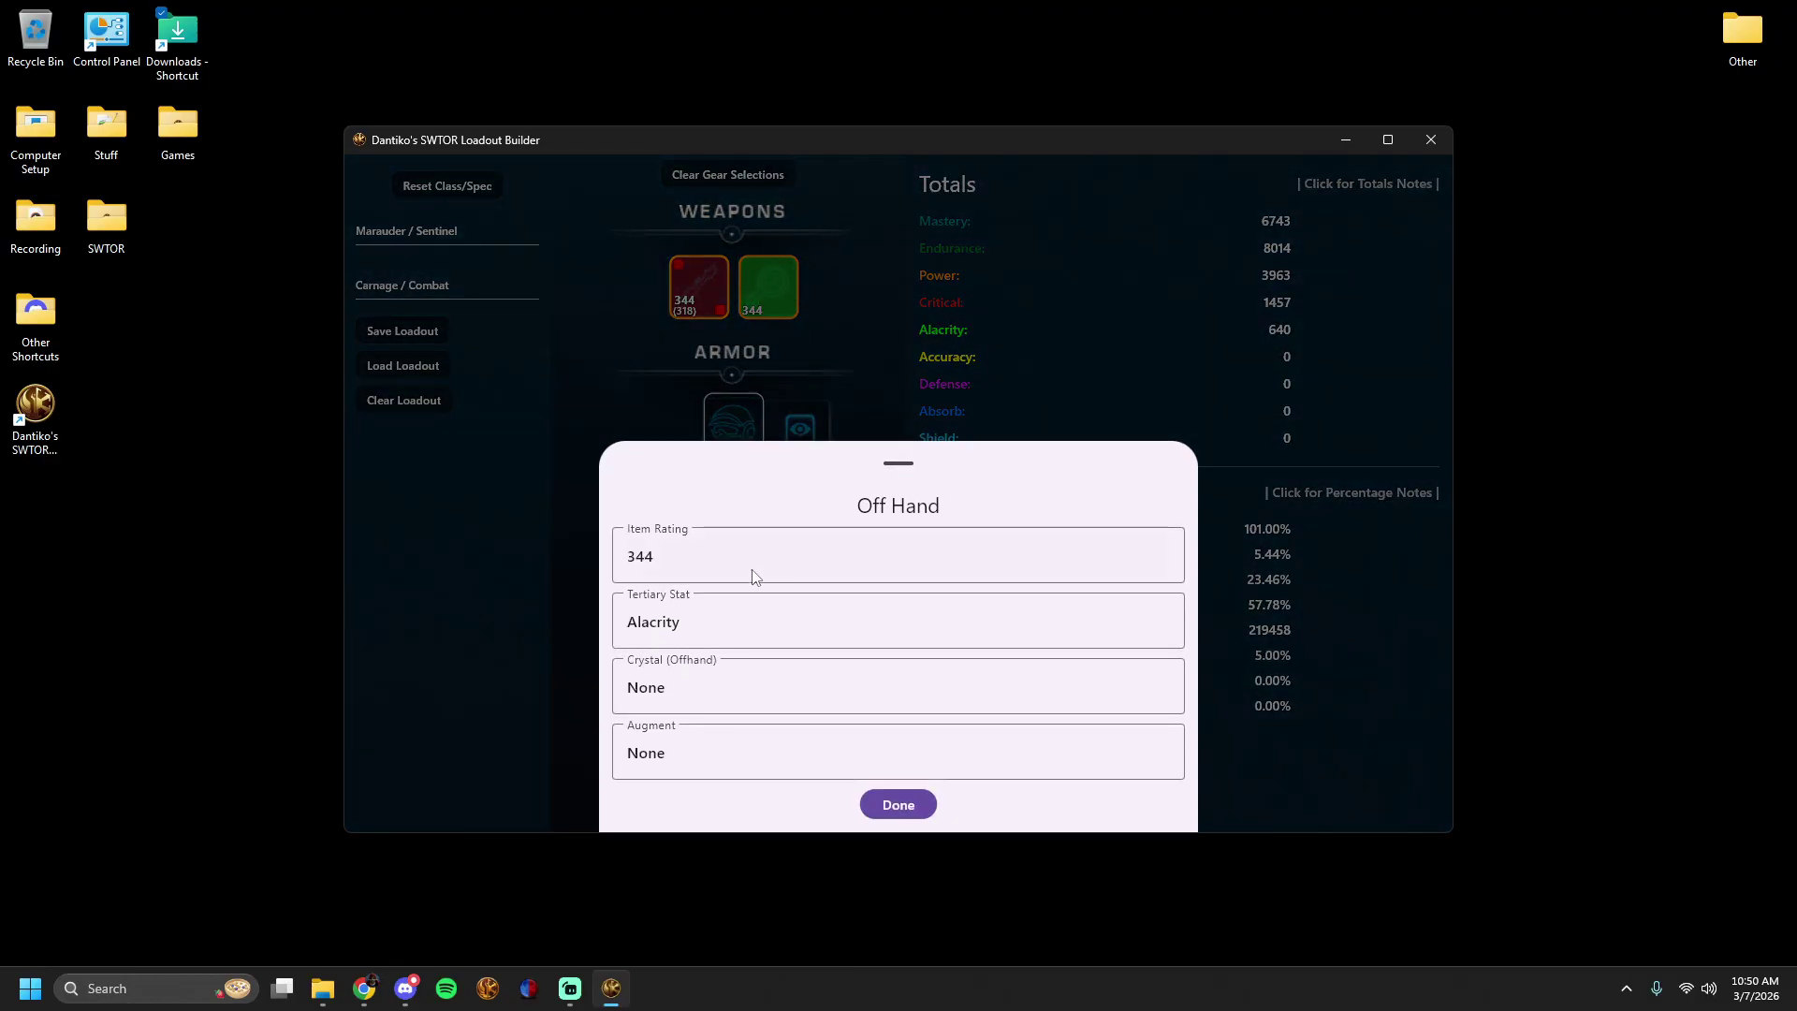
click(672, 646)
click(667, 639)
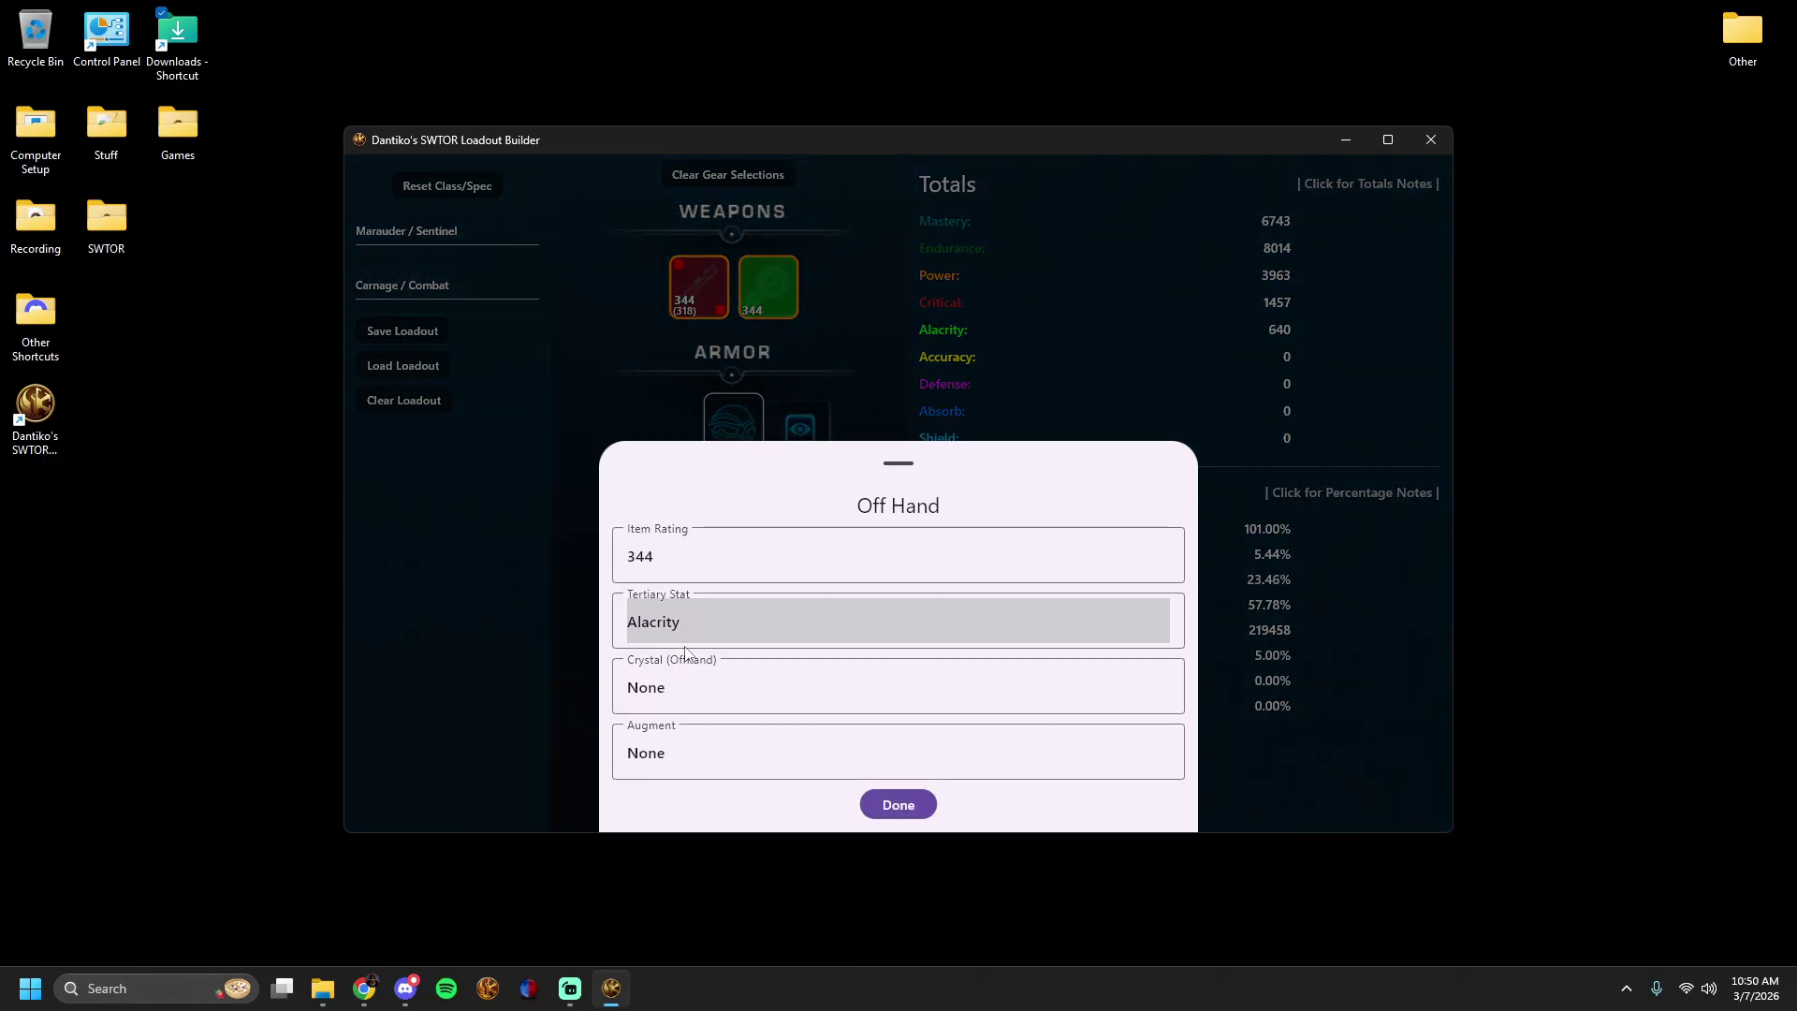
click(930, 815)
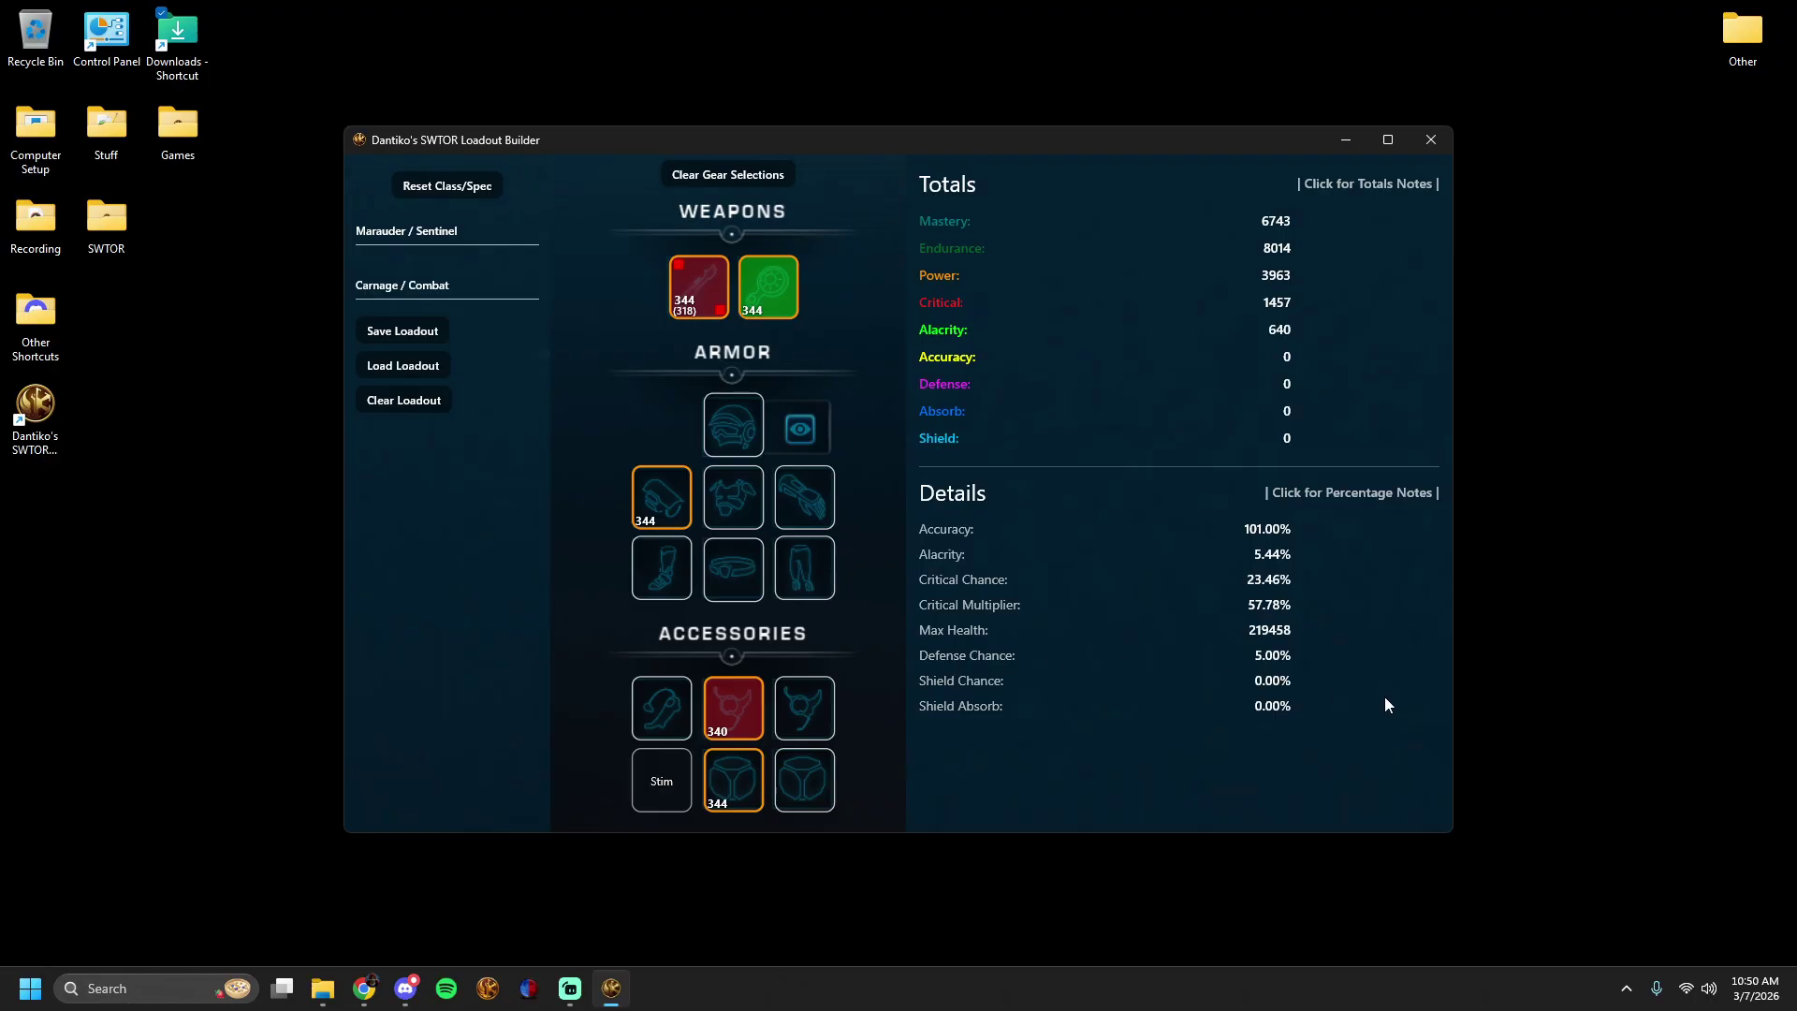
click(1330, 494)
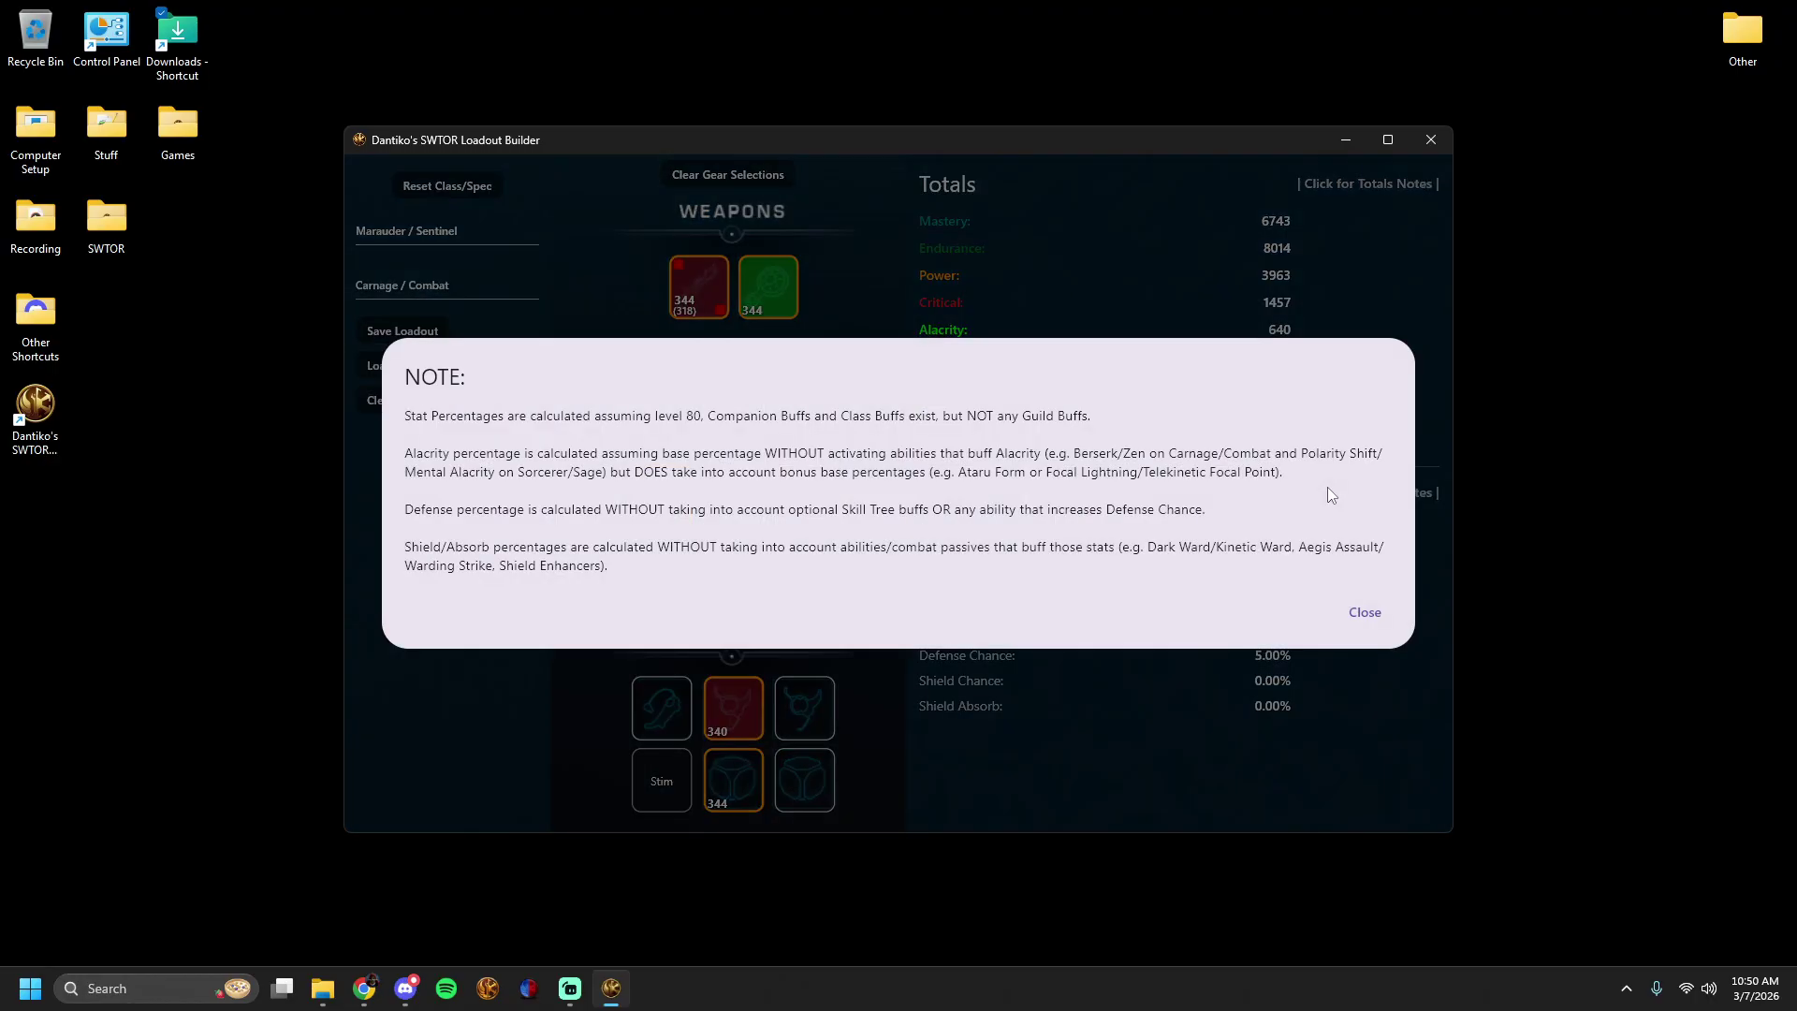
click(1360, 614)
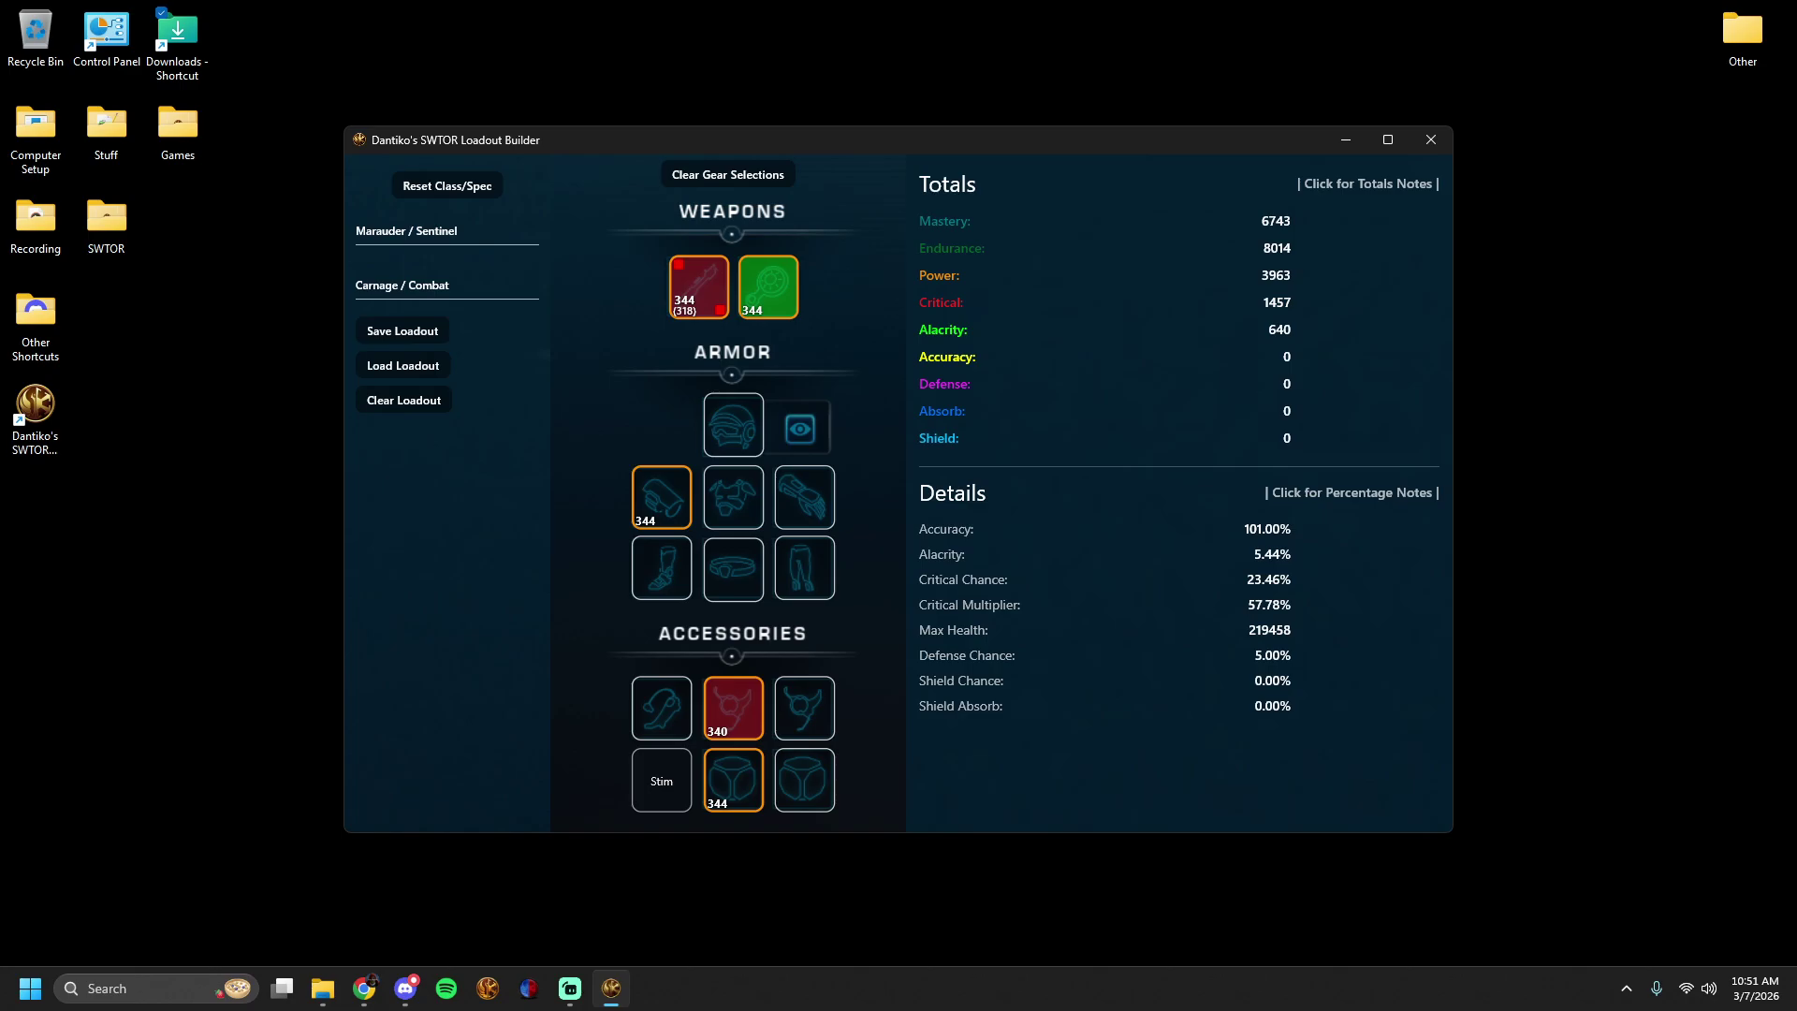
Start saving the current loadout and create a new character named Dantiko for it.
click(404, 327)
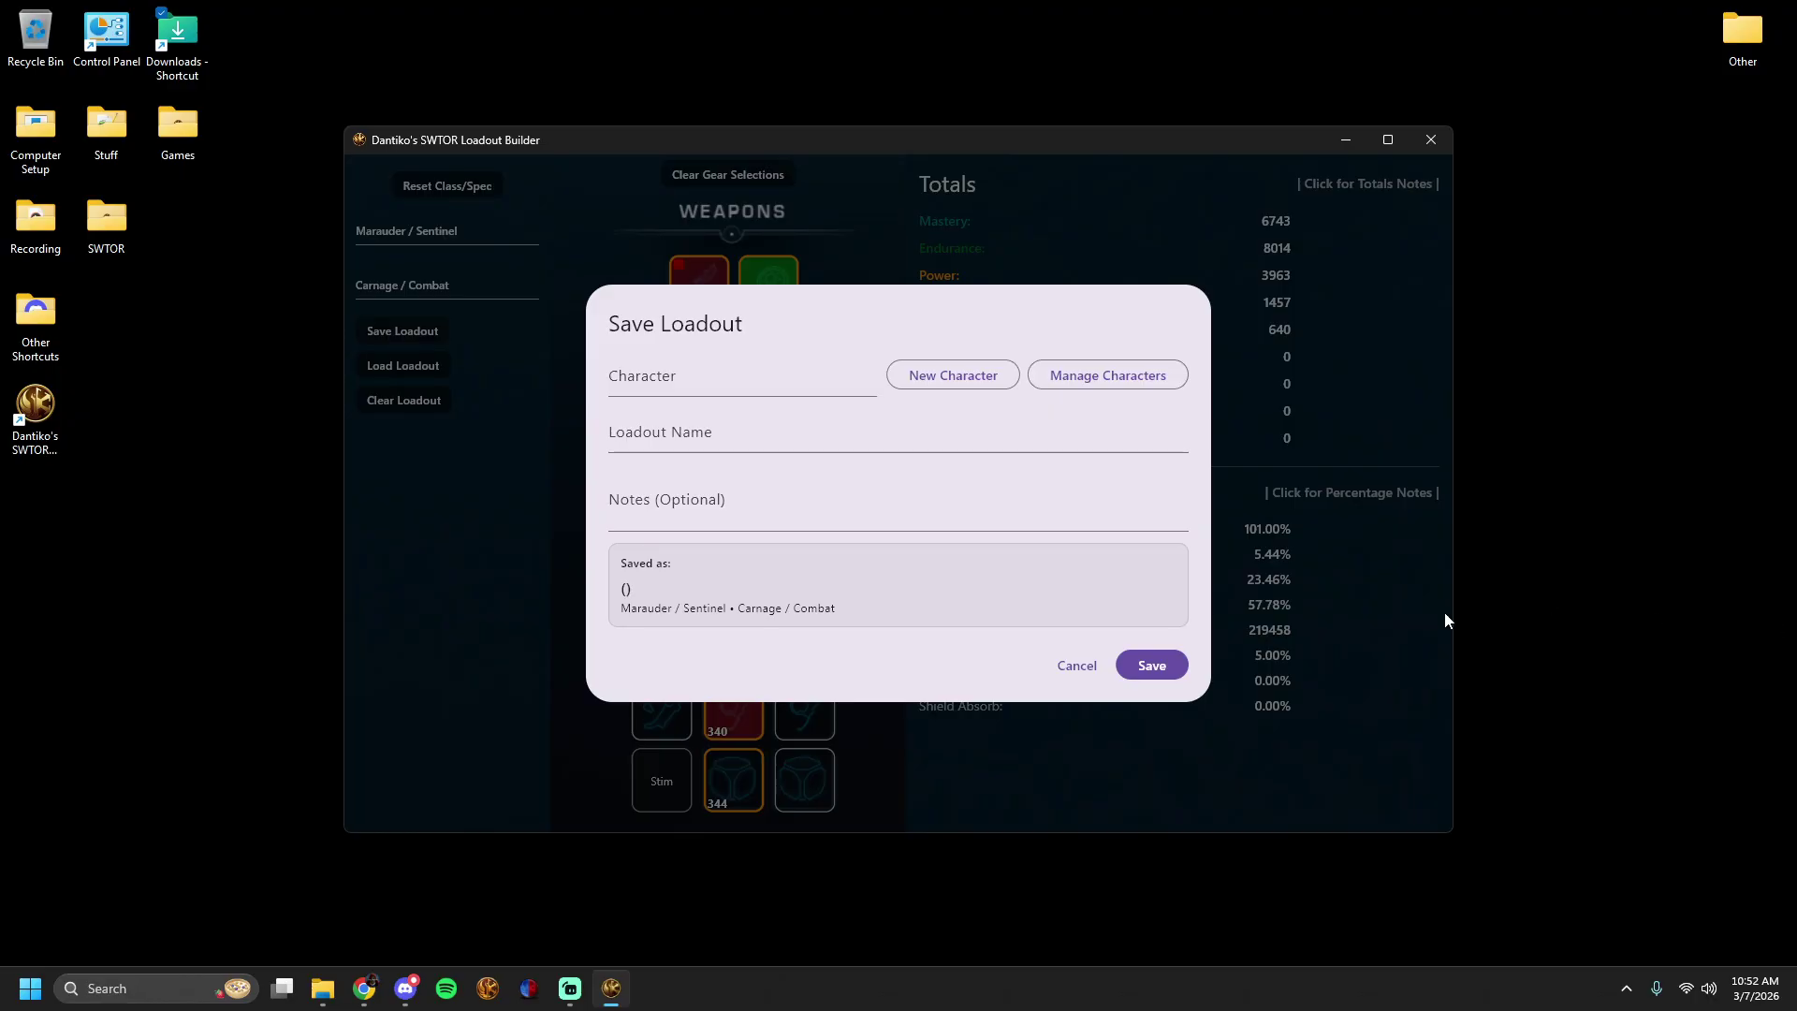
click(958, 375)
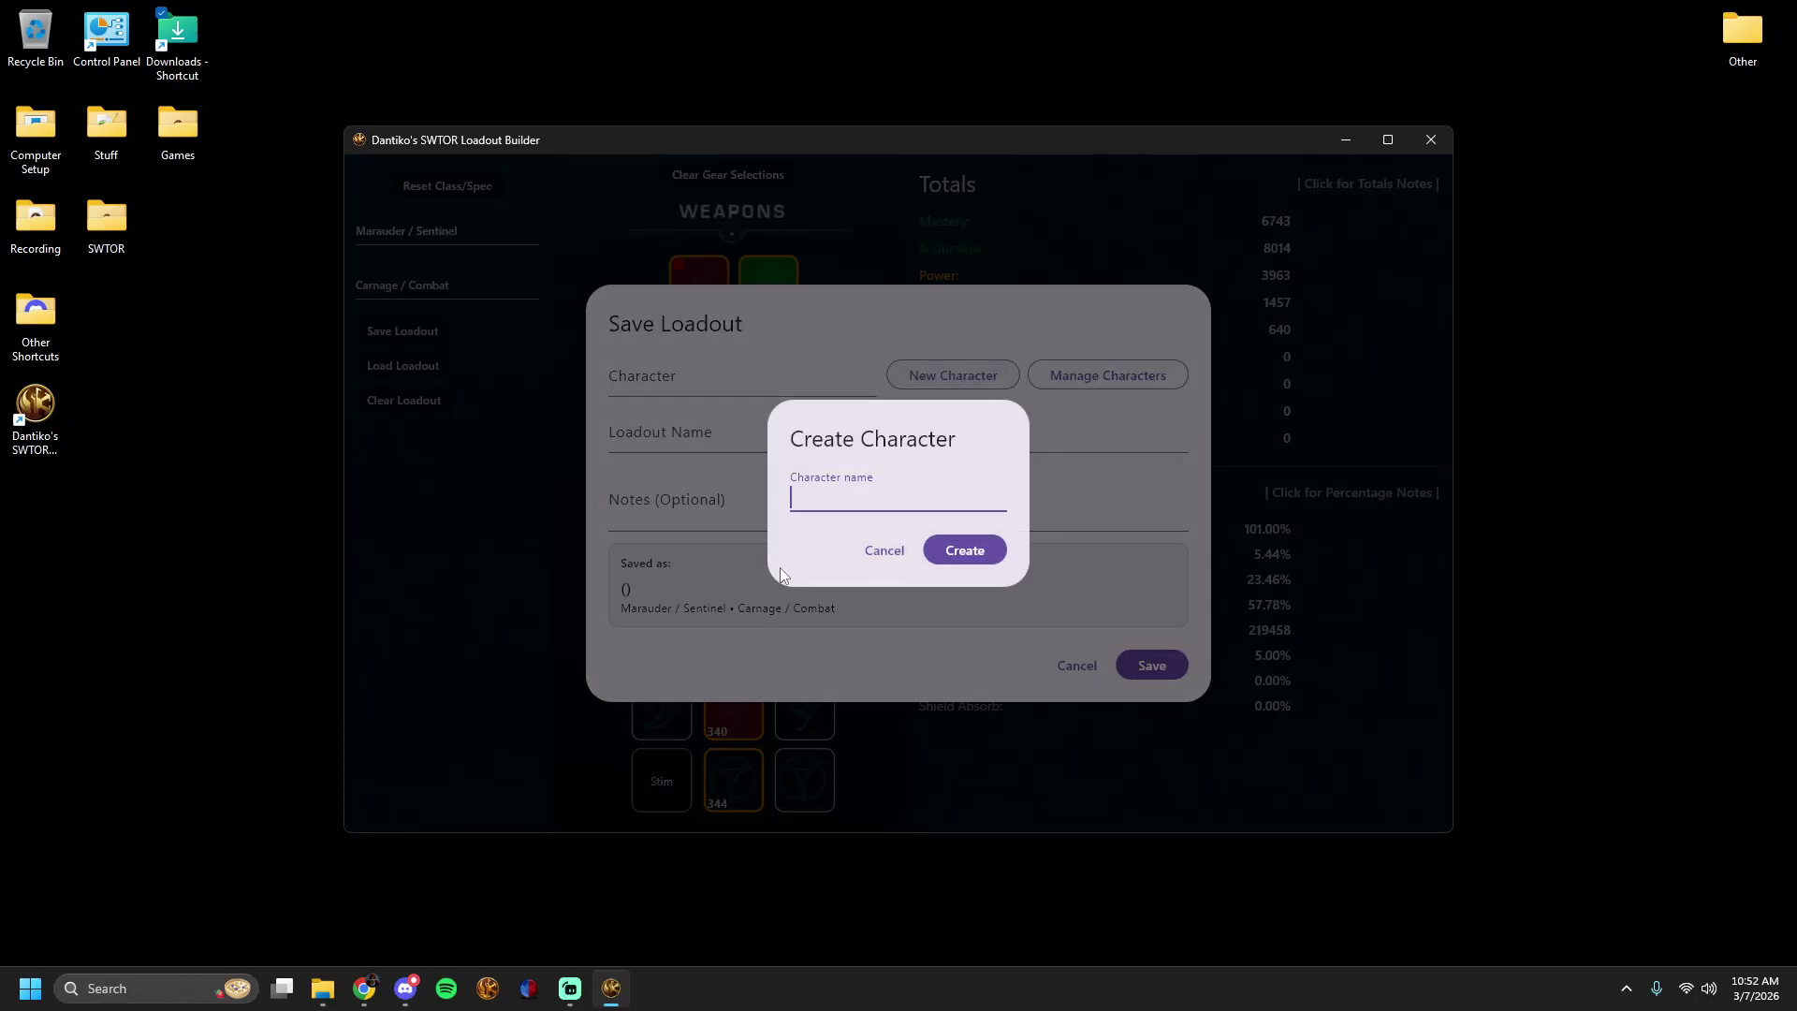
text(Danti)
key(BackSpace)
text(t)
key(BackSpace)
text(iko)
click(970, 554)
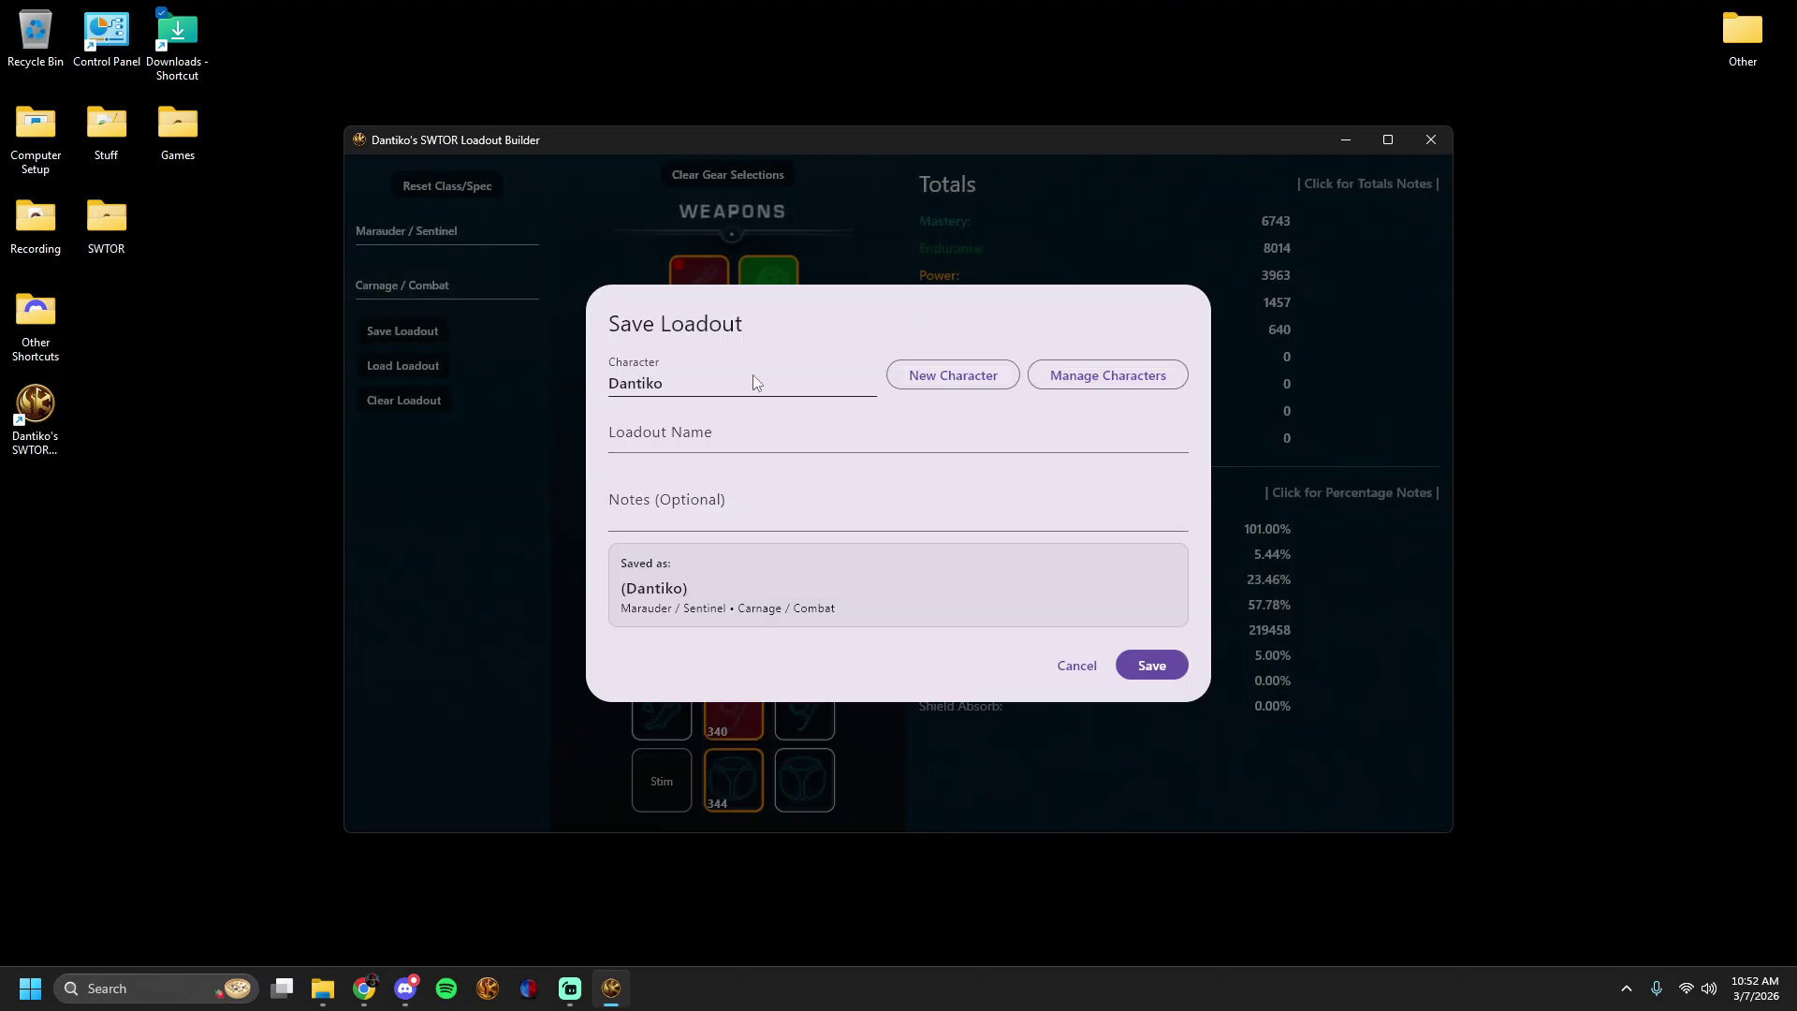
Review the available characters for the loadout being saved and choose Dantiko.
click(643, 387)
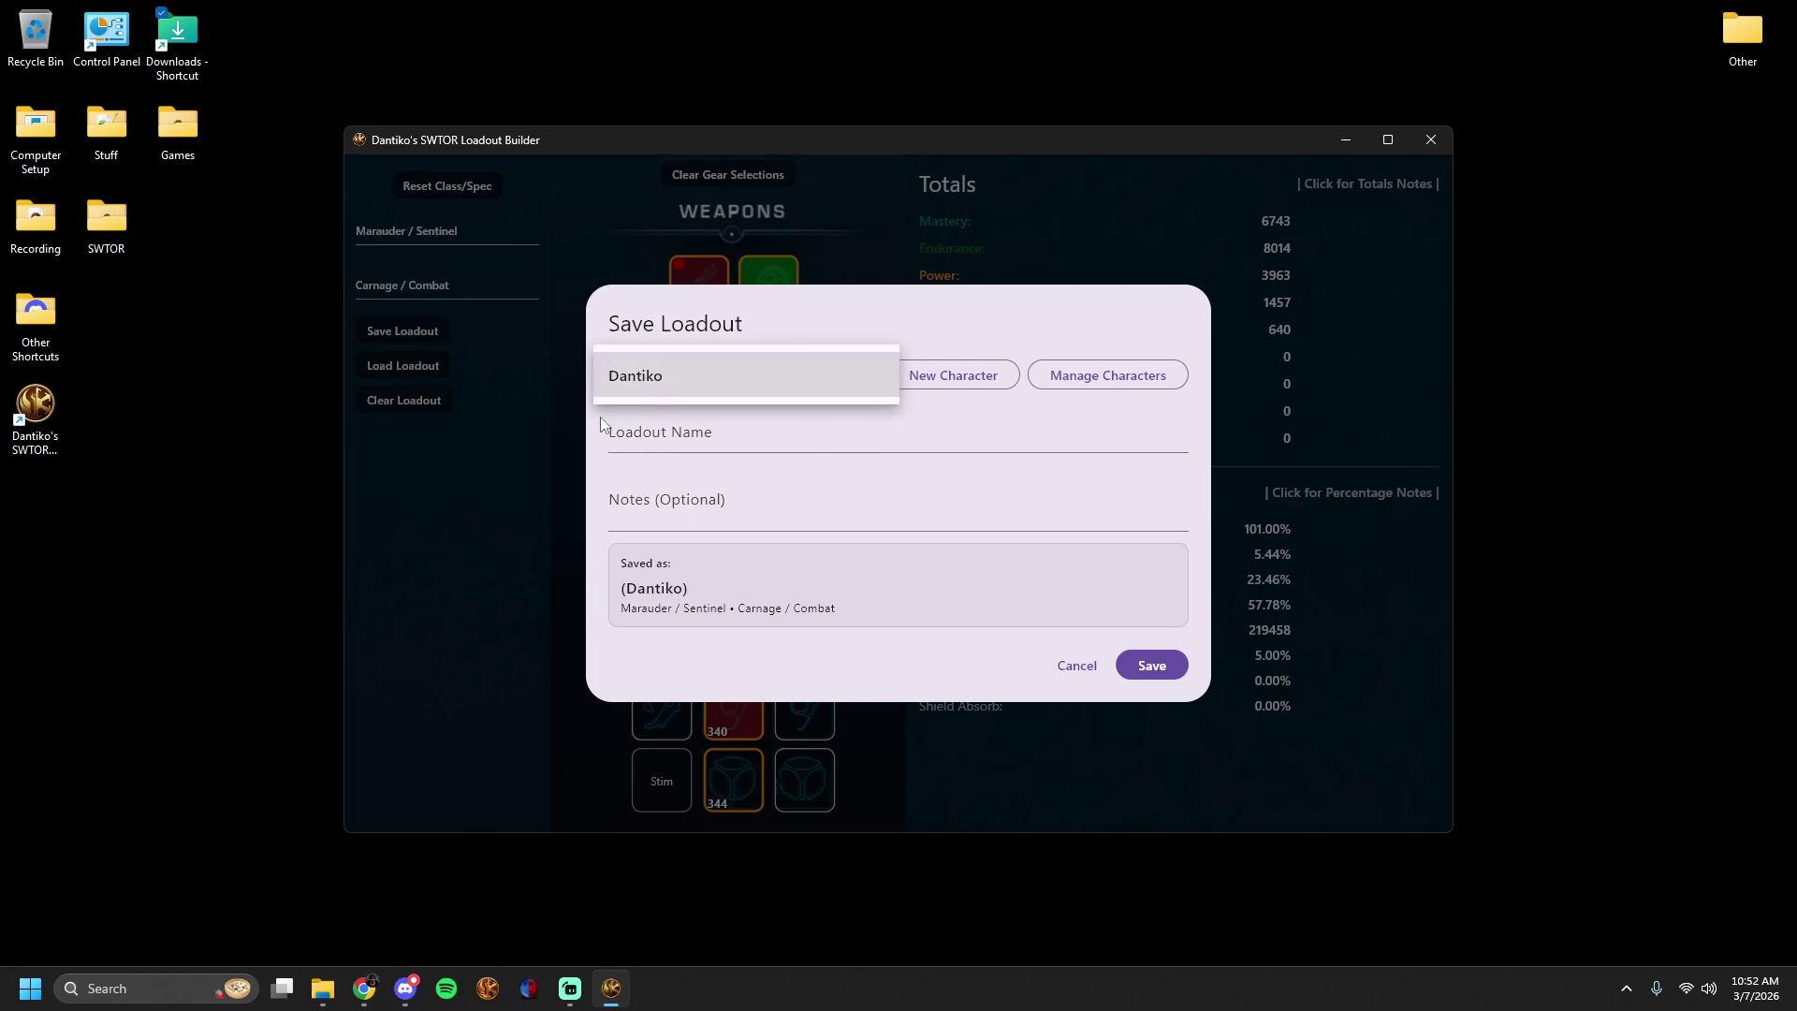
click(664, 380)
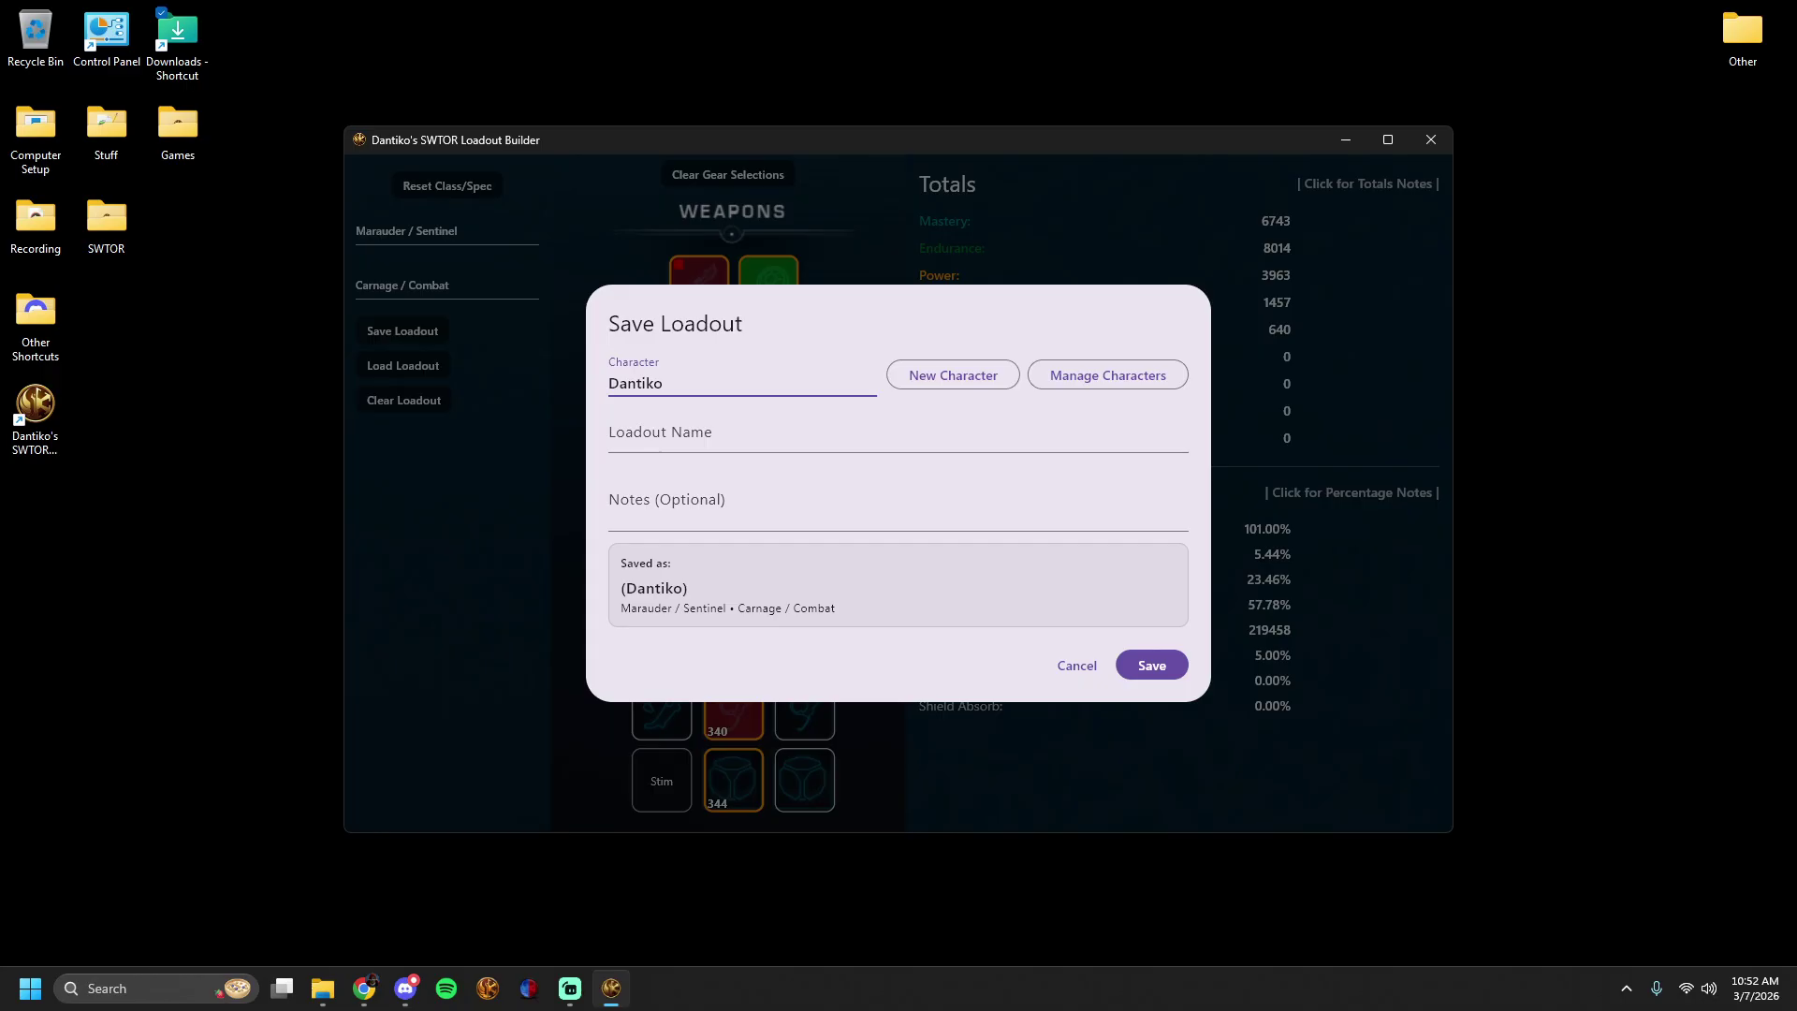
click(650, 386)
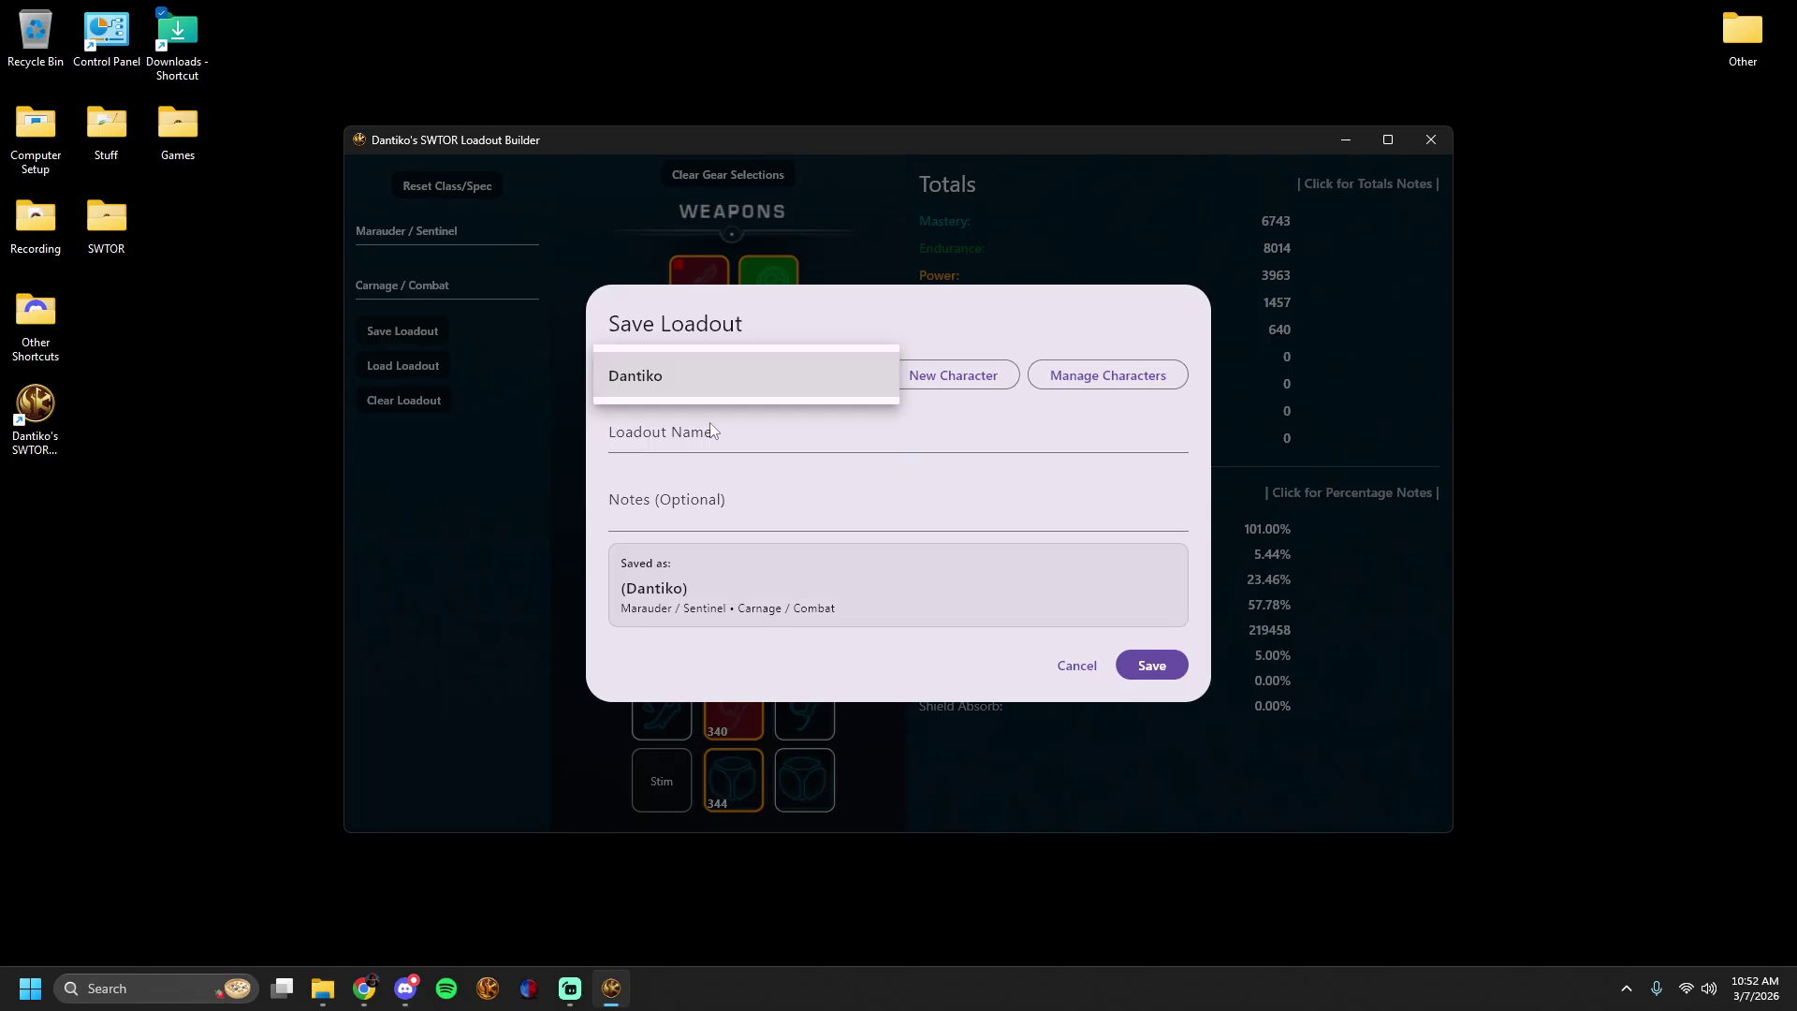
click(679, 370)
click(681, 386)
click(673, 386)
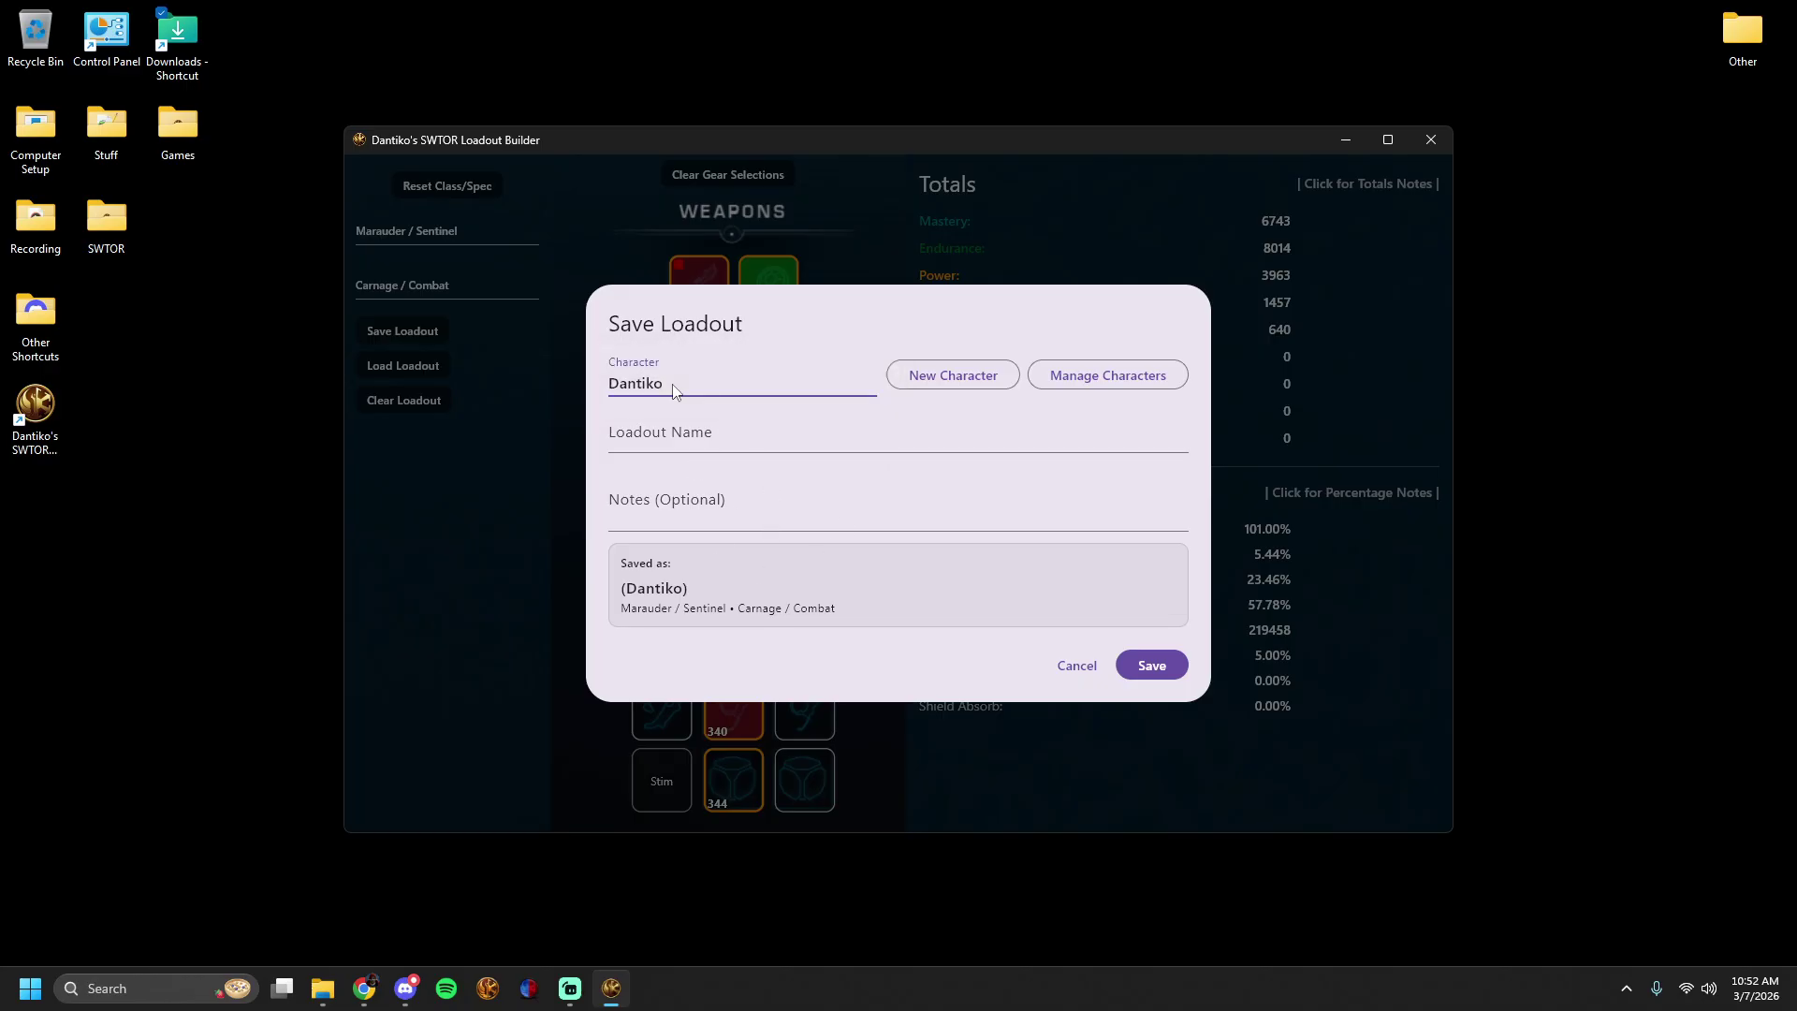
Inspect the rename and delete options for the Dantiko character, cancelling both, and leave character management.
click(1075, 379)
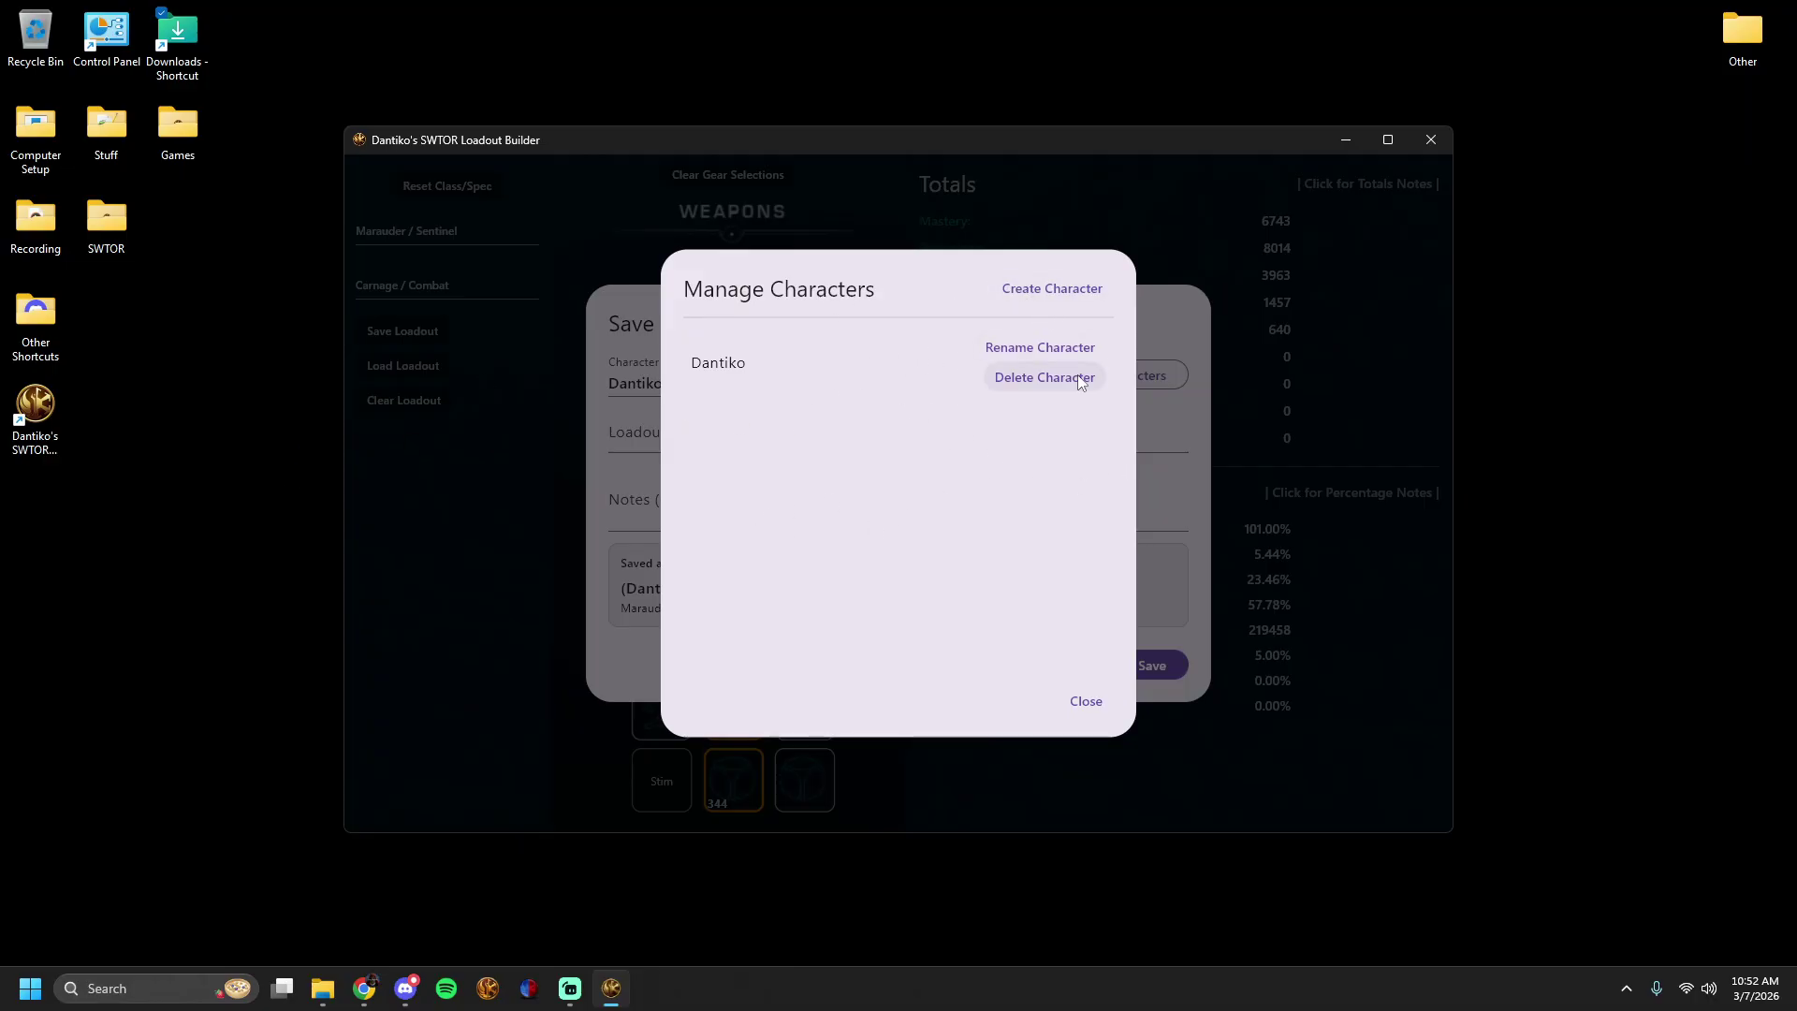
click(1030, 356)
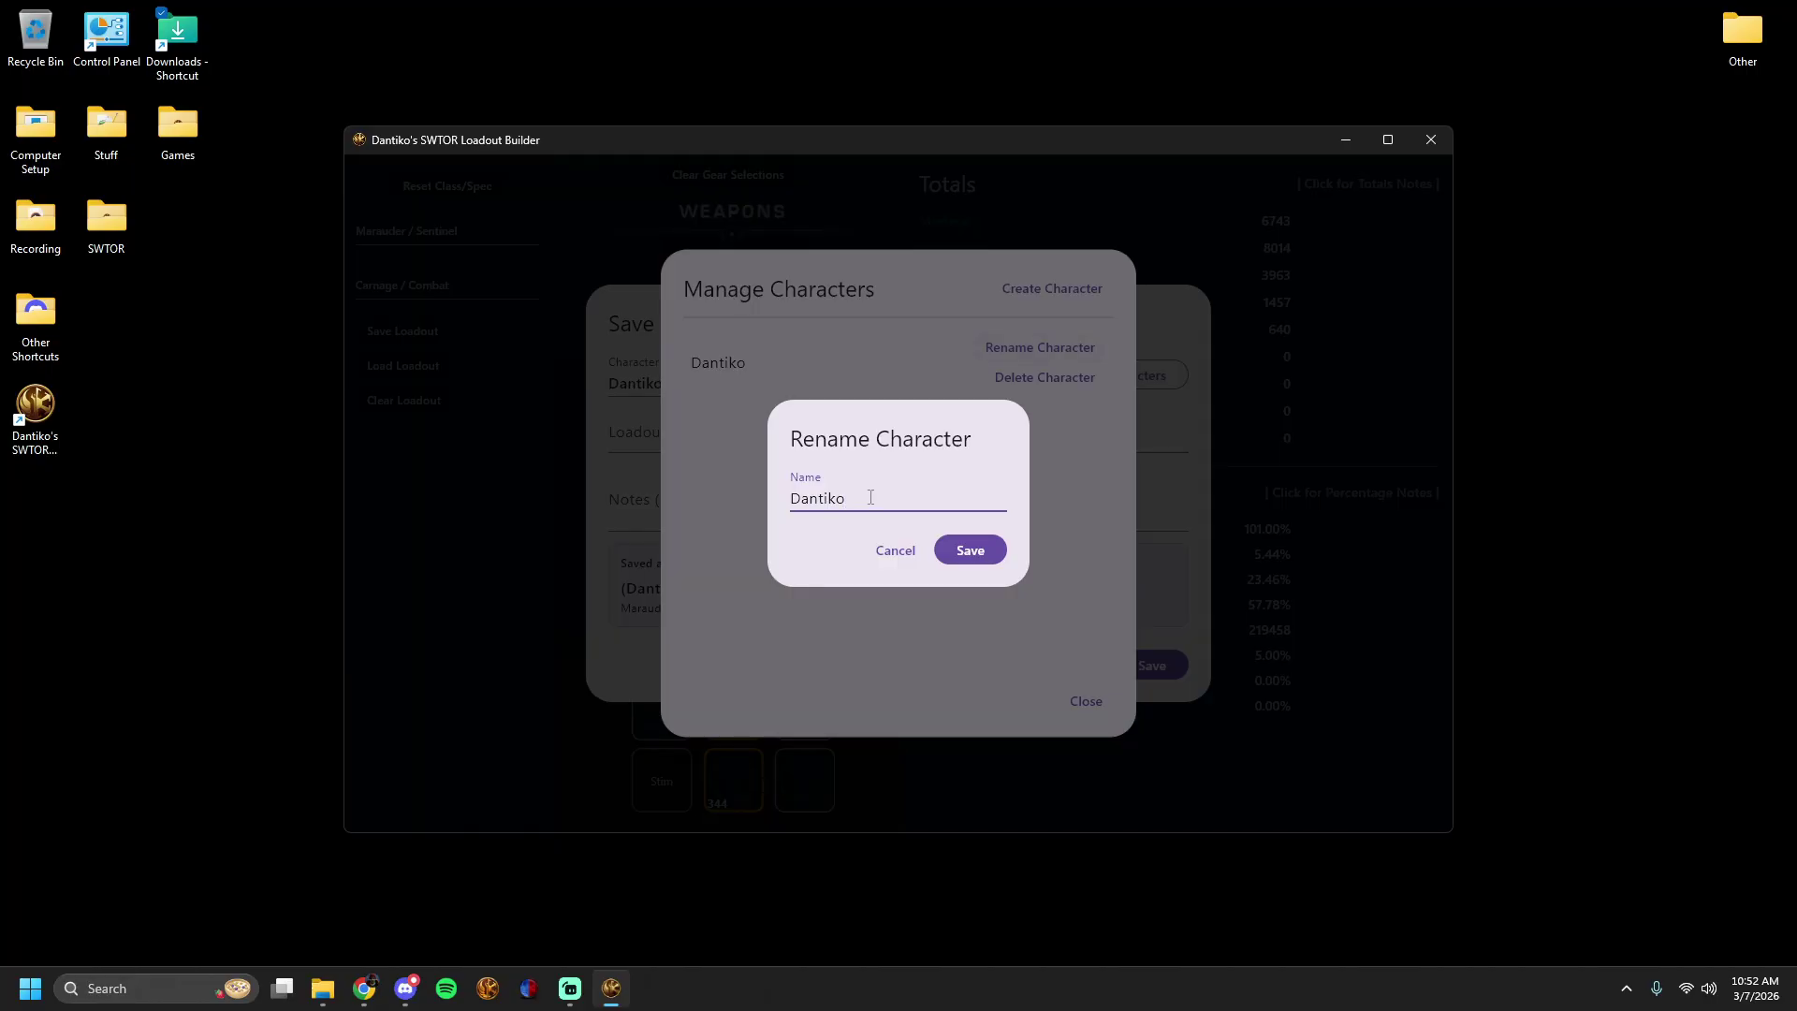
click(896, 550)
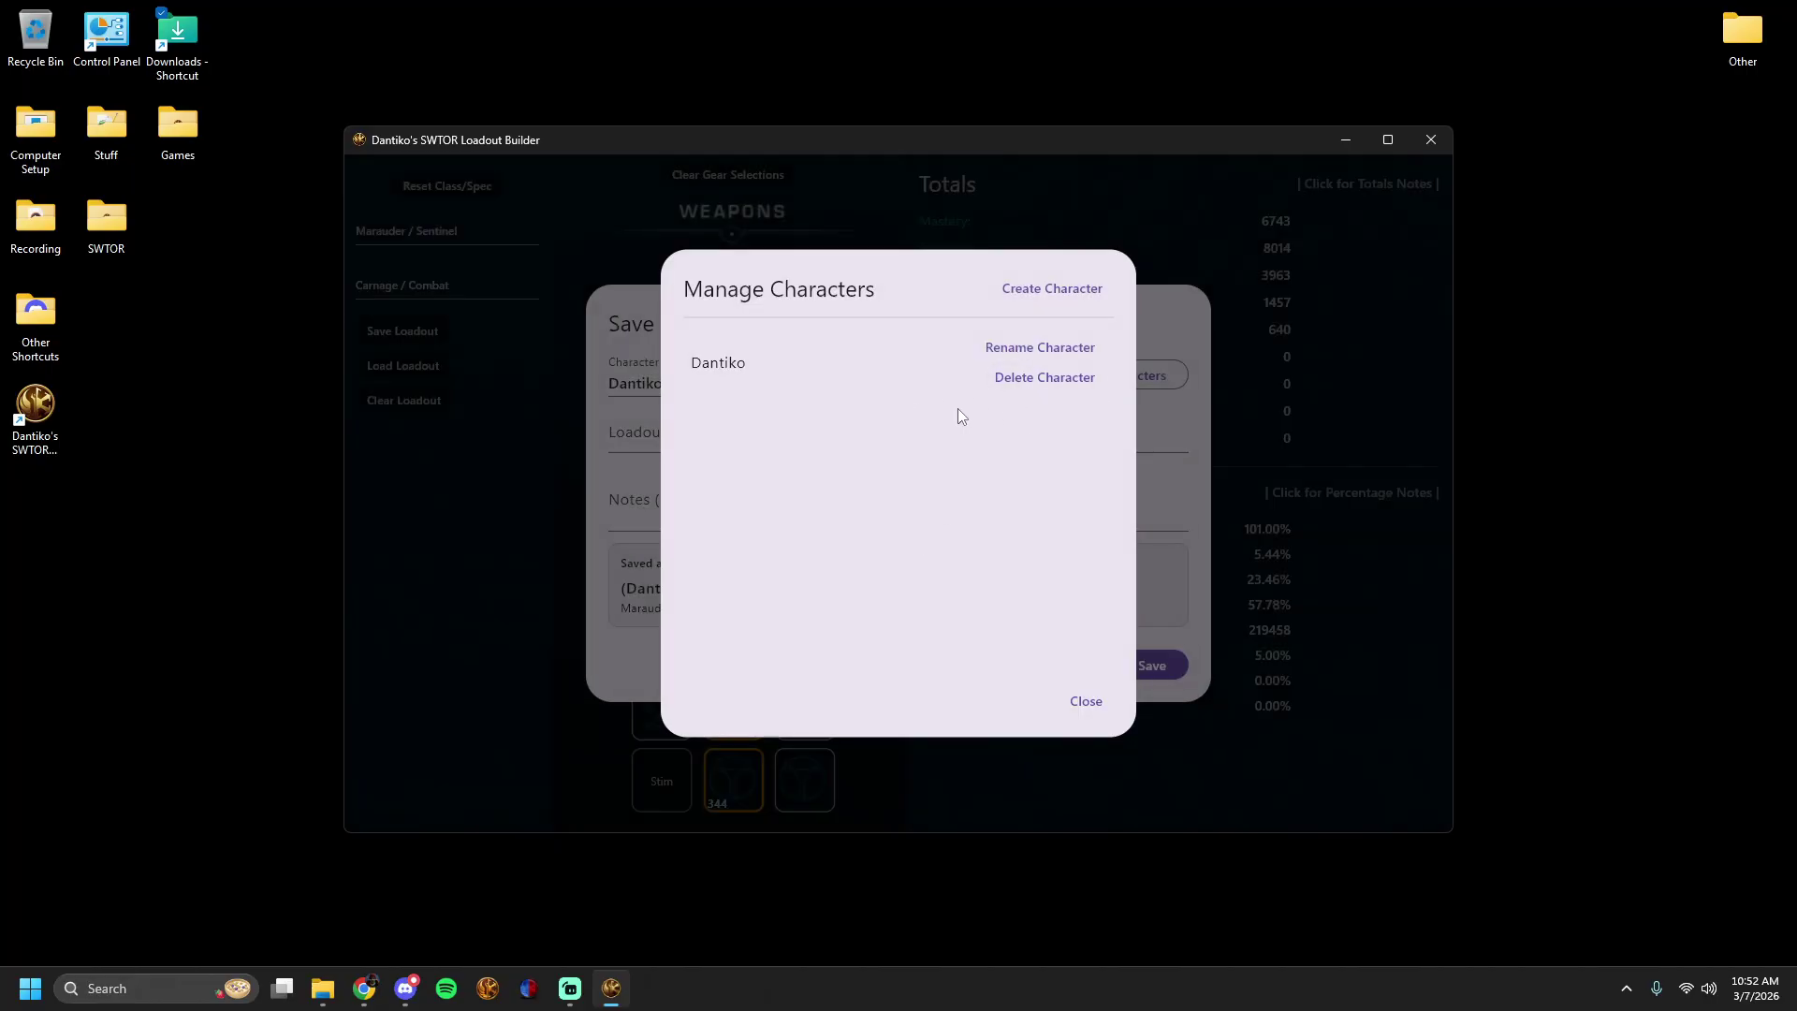
click(1036, 380)
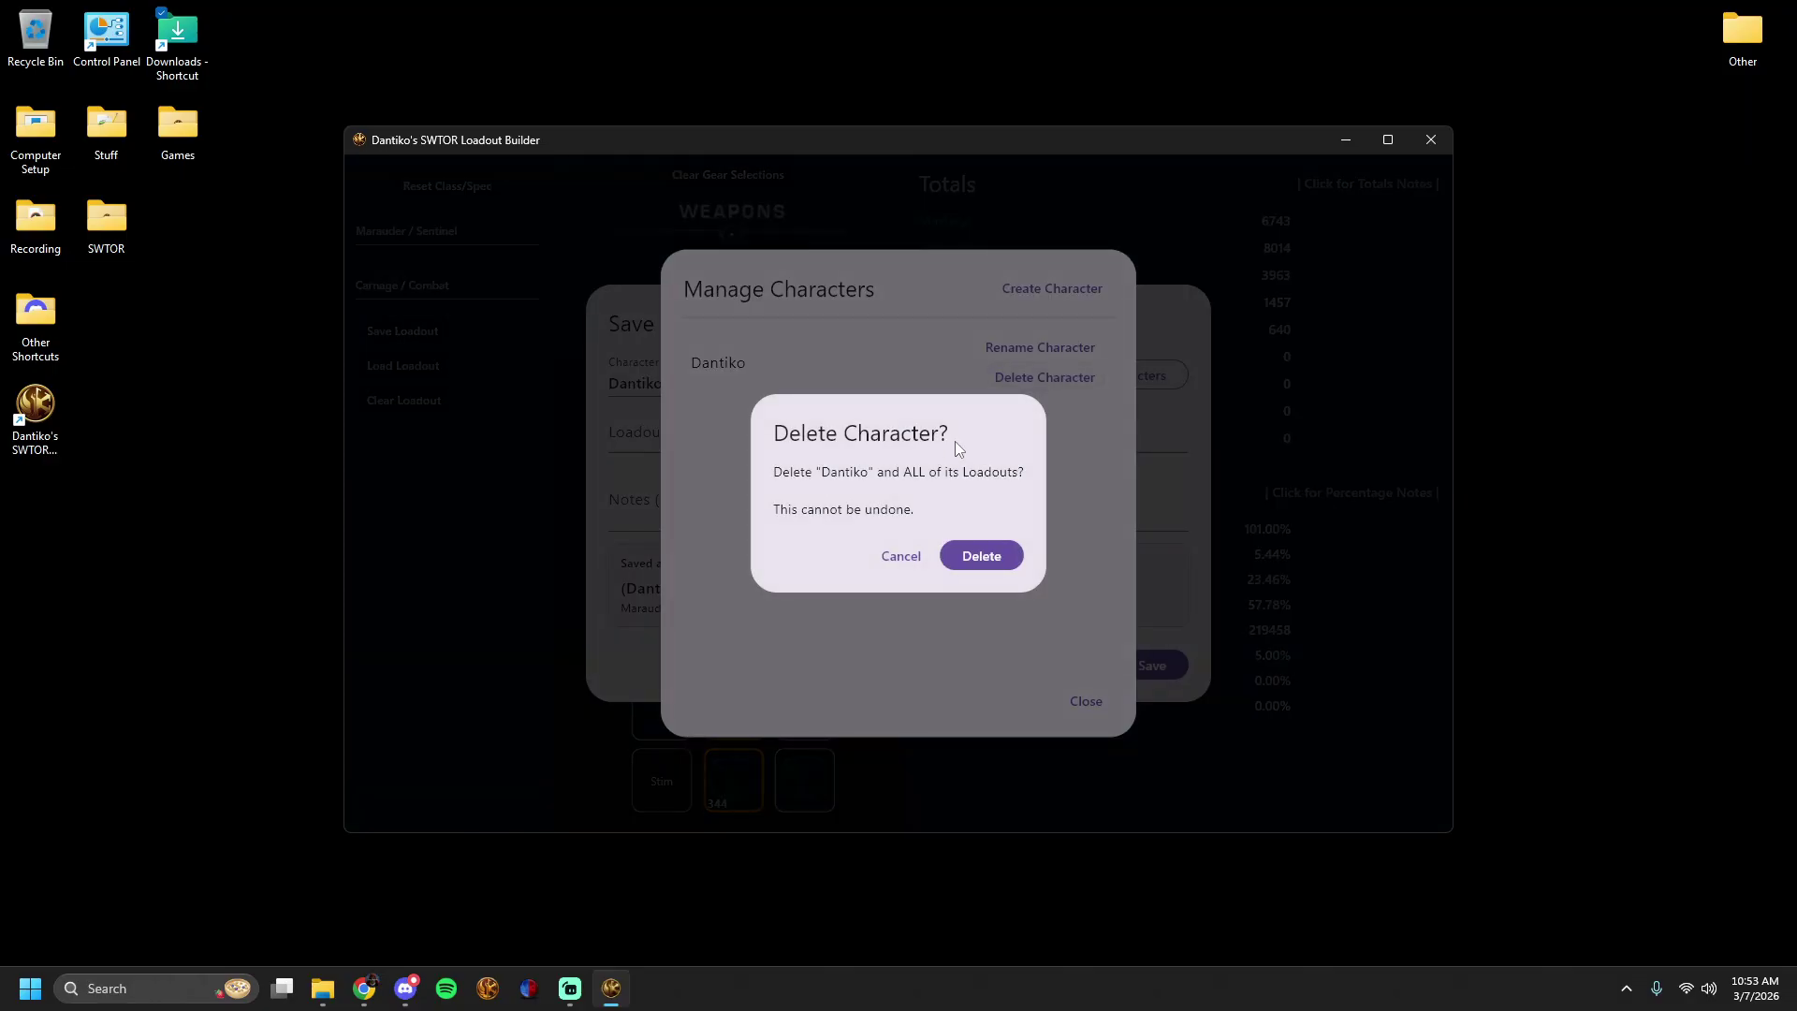
click(894, 557)
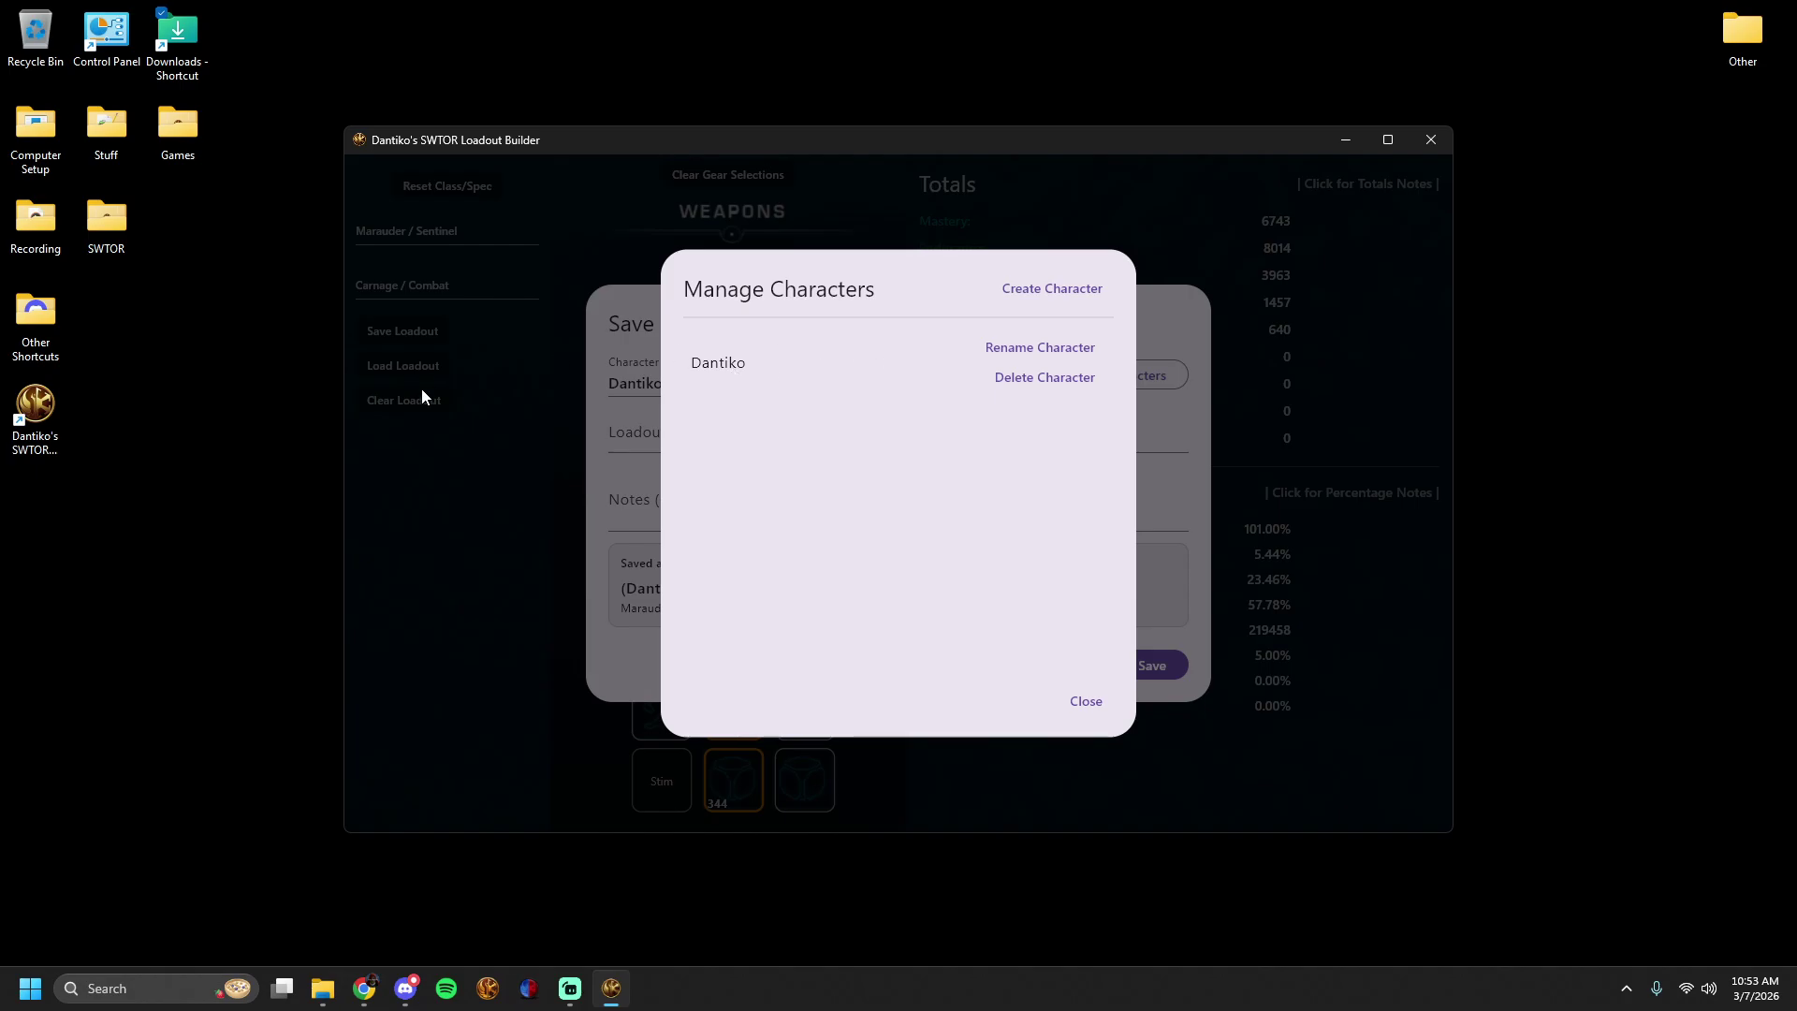
click(1091, 704)
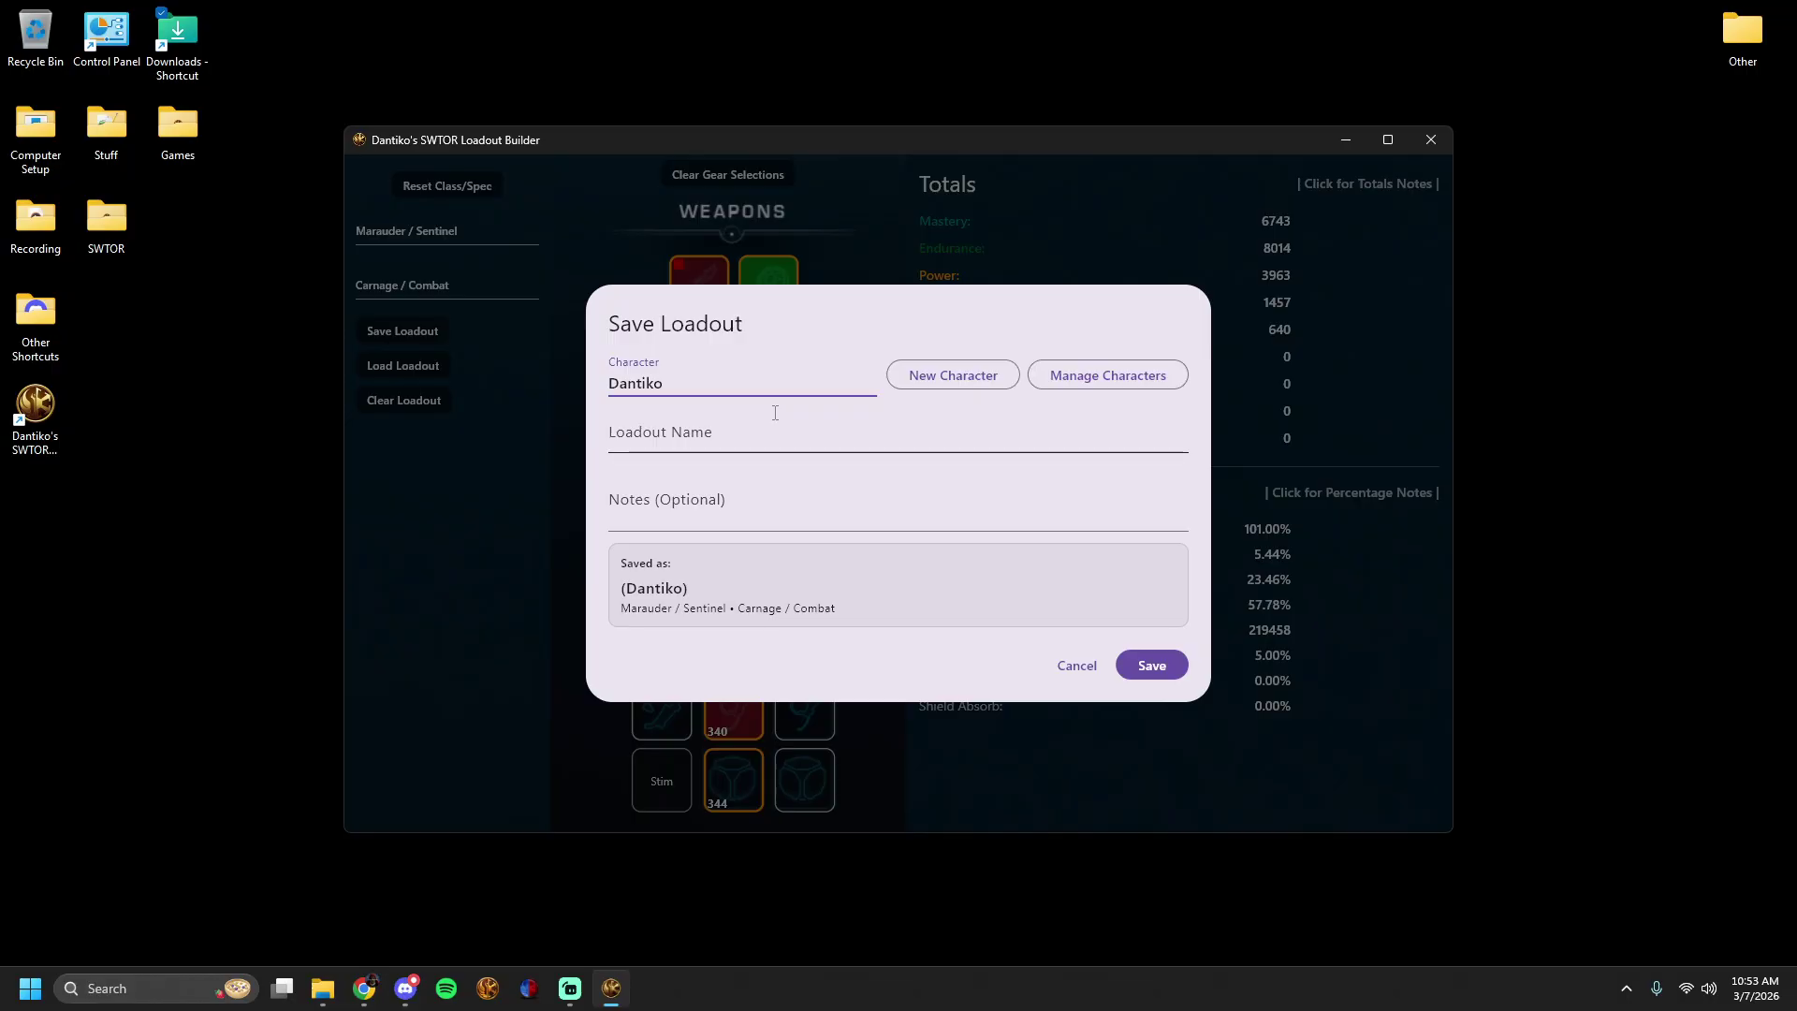
Name the loadout "Carnage Example Loadout".
click(839, 447)
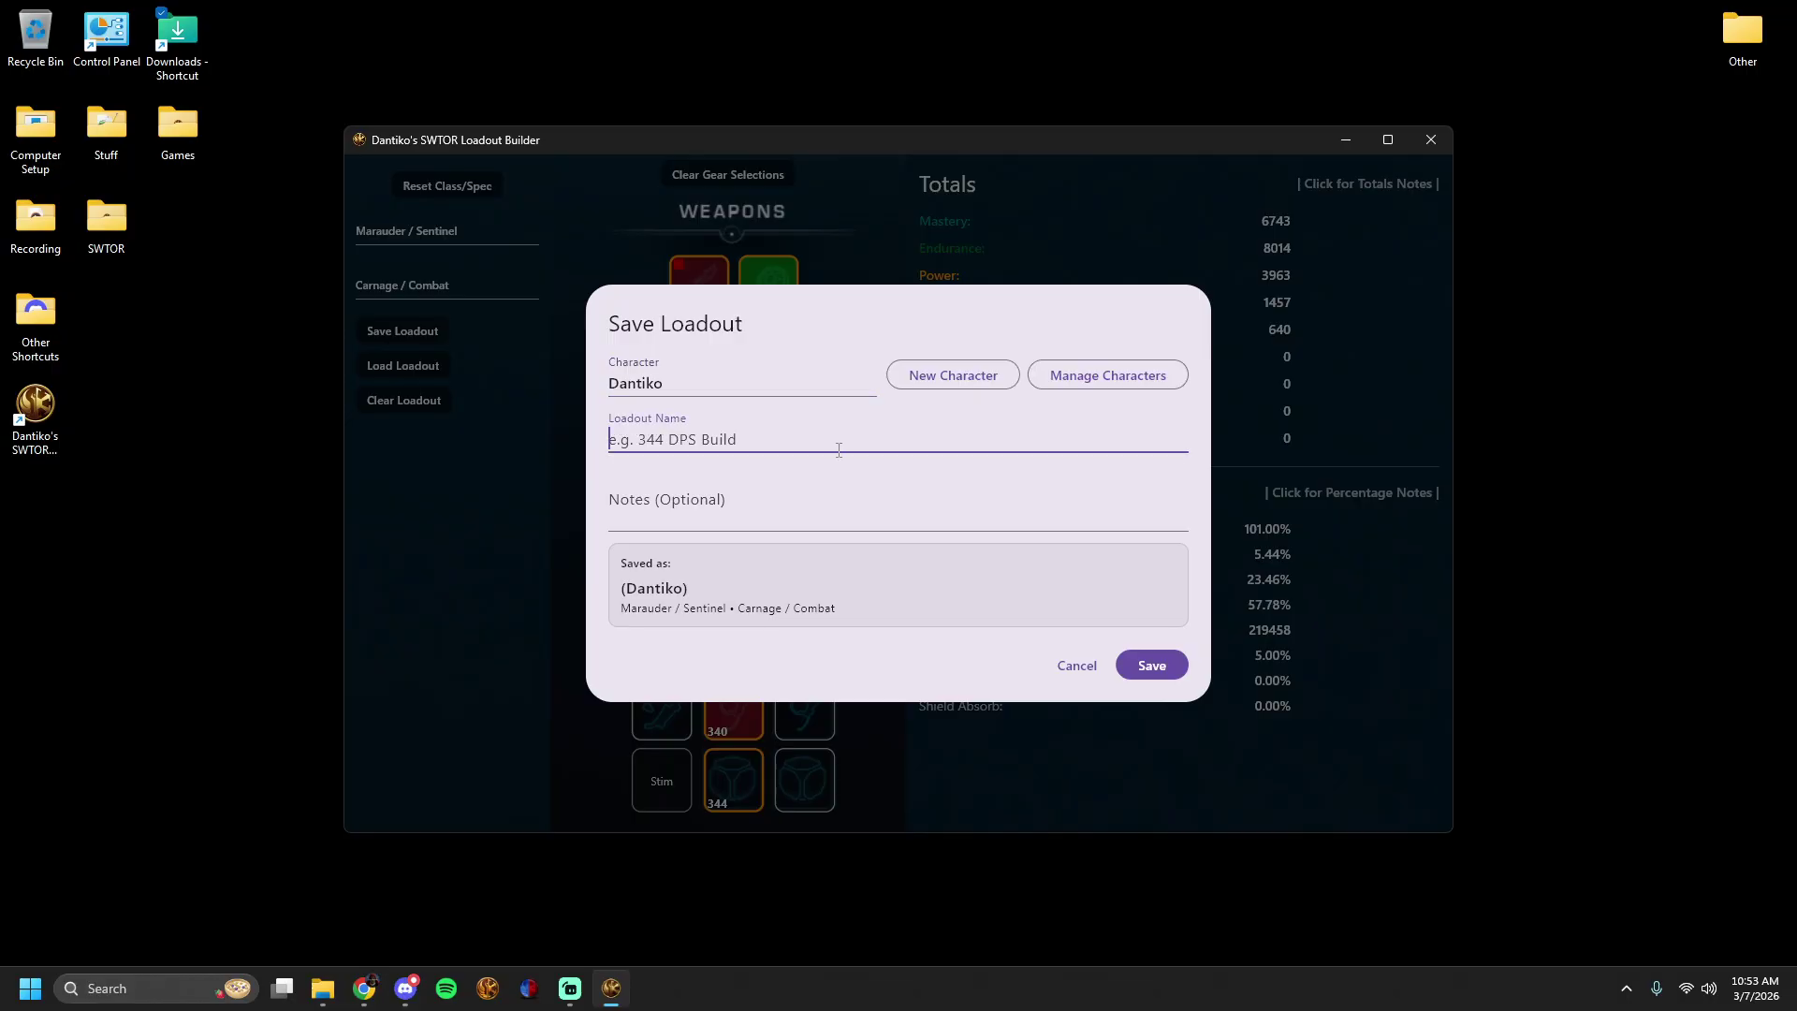
text(A)
key(BackSpace)
text(Carnage)
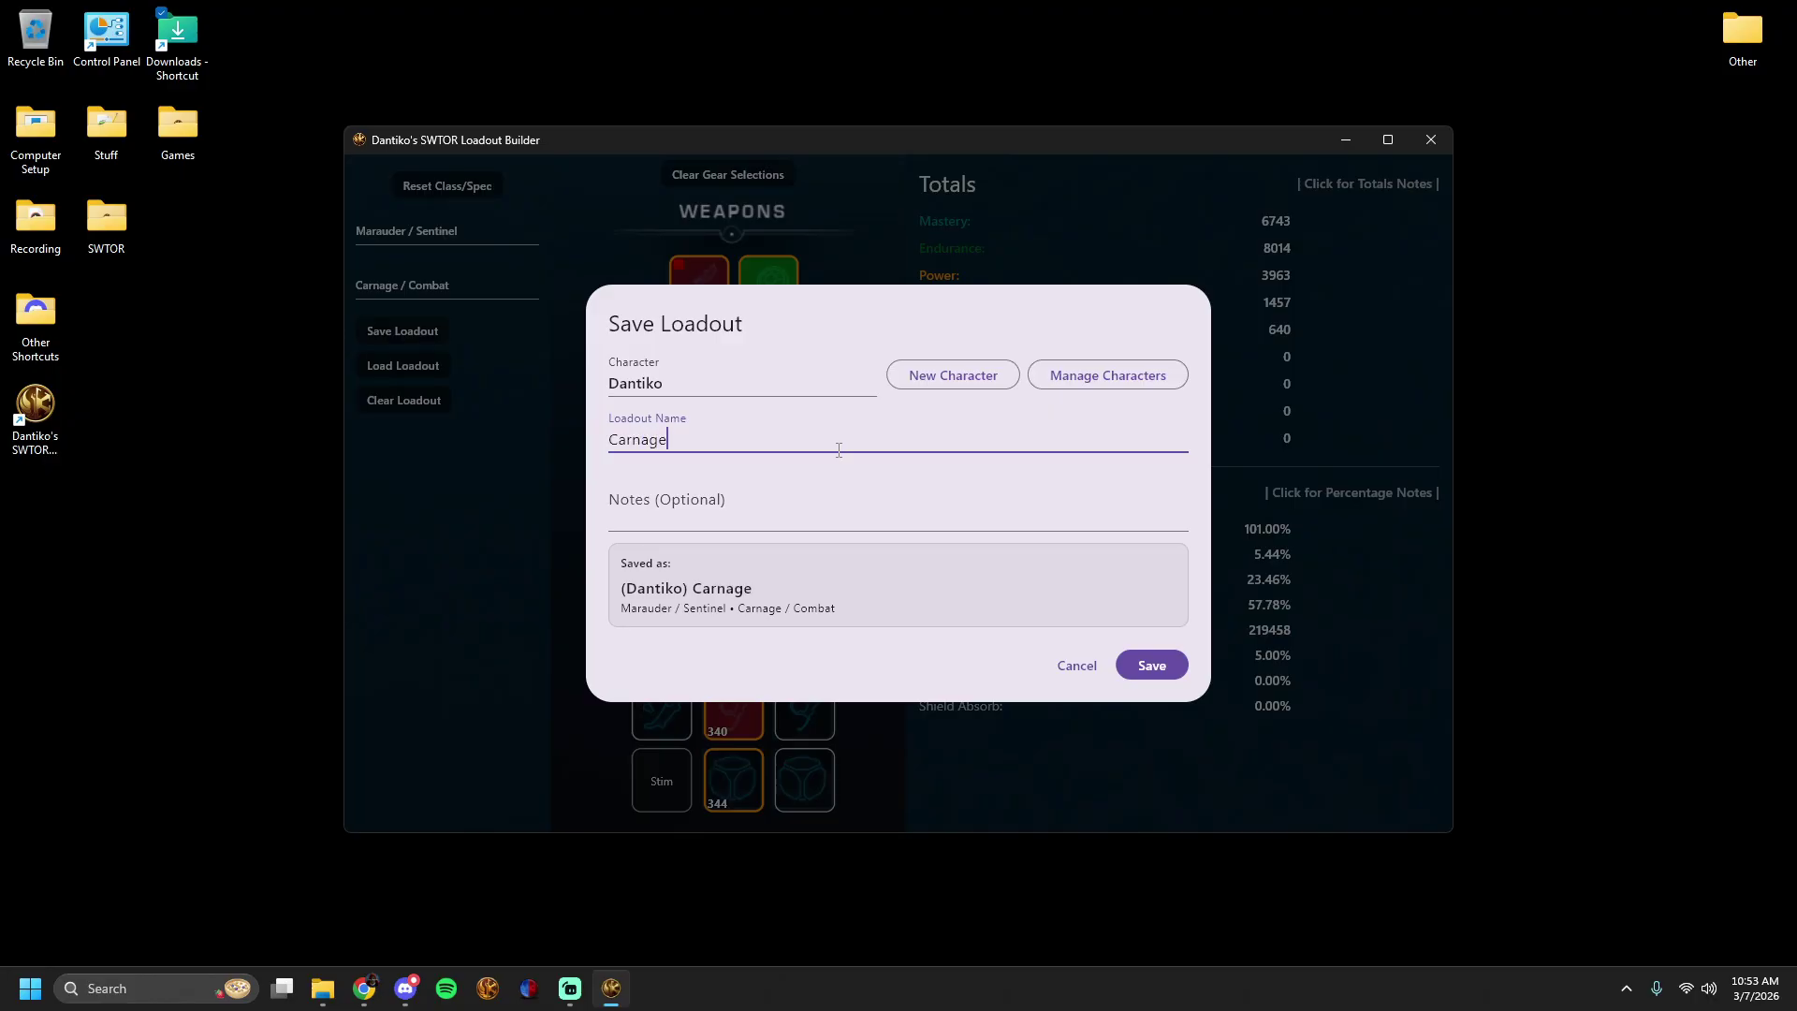
text( Example Loadout)
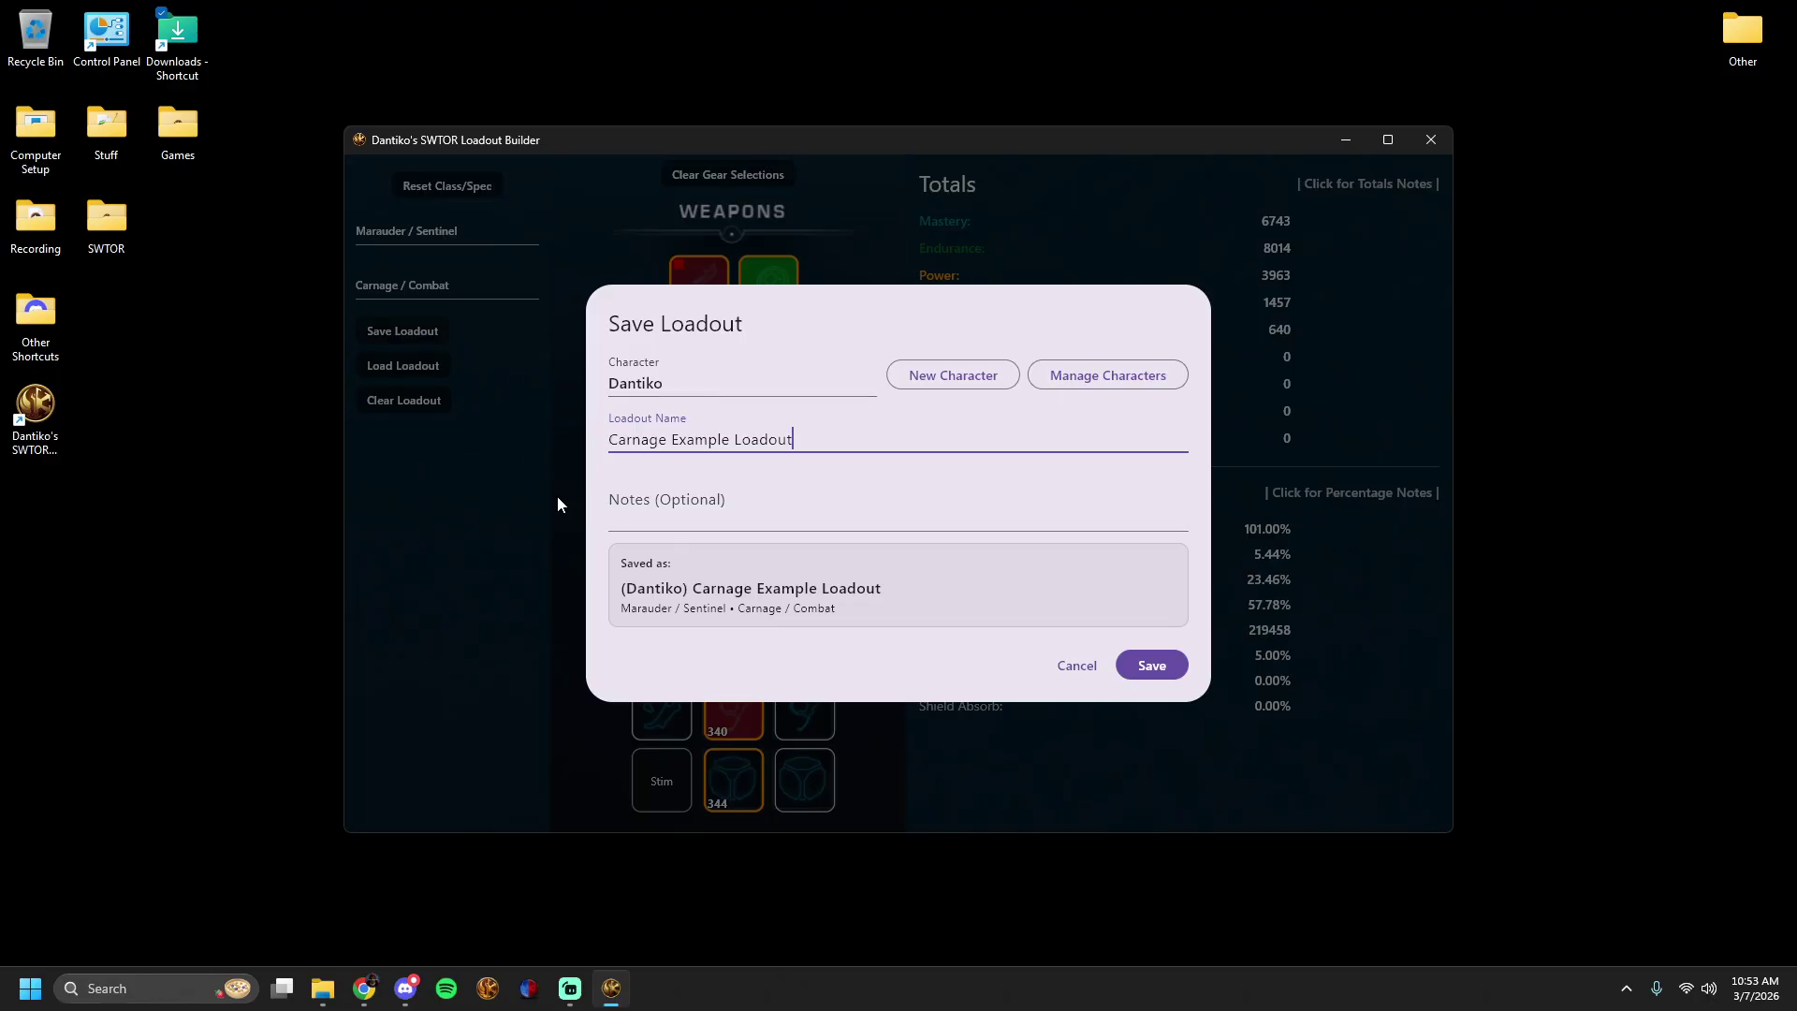
Add the note "This is an example note" to the loadout and save it.
click(835, 476)
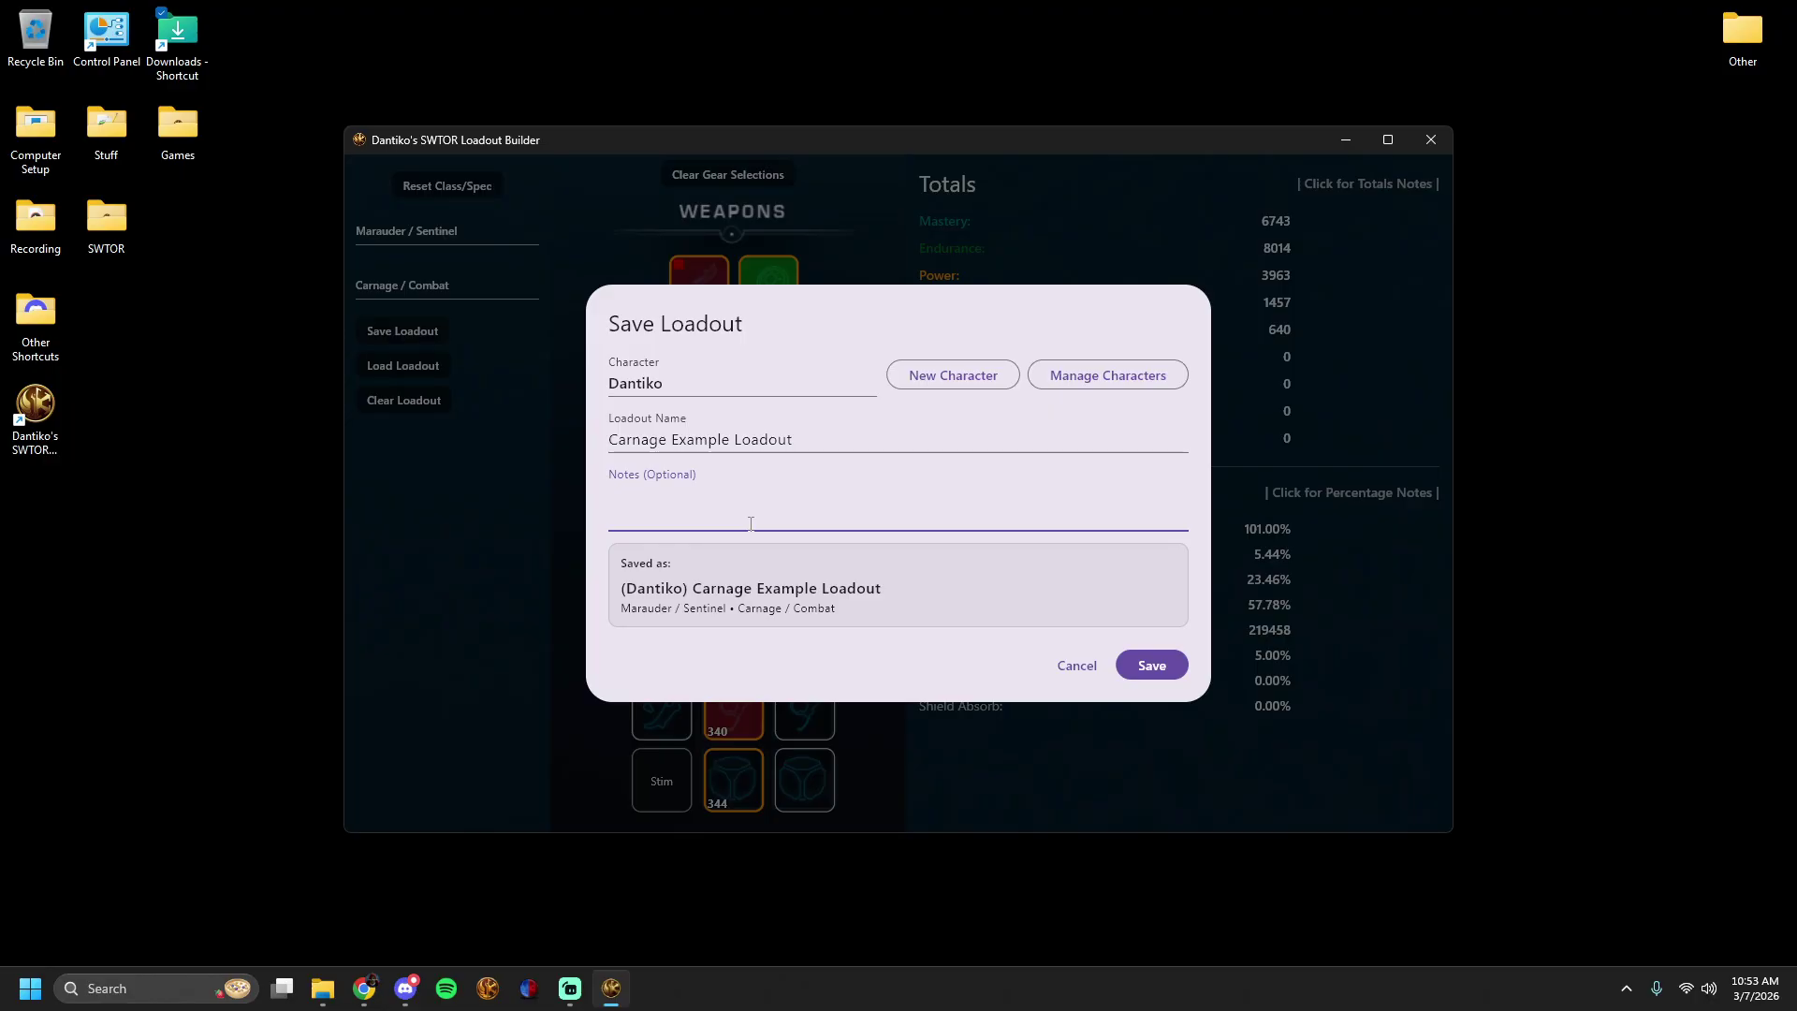
text(This)
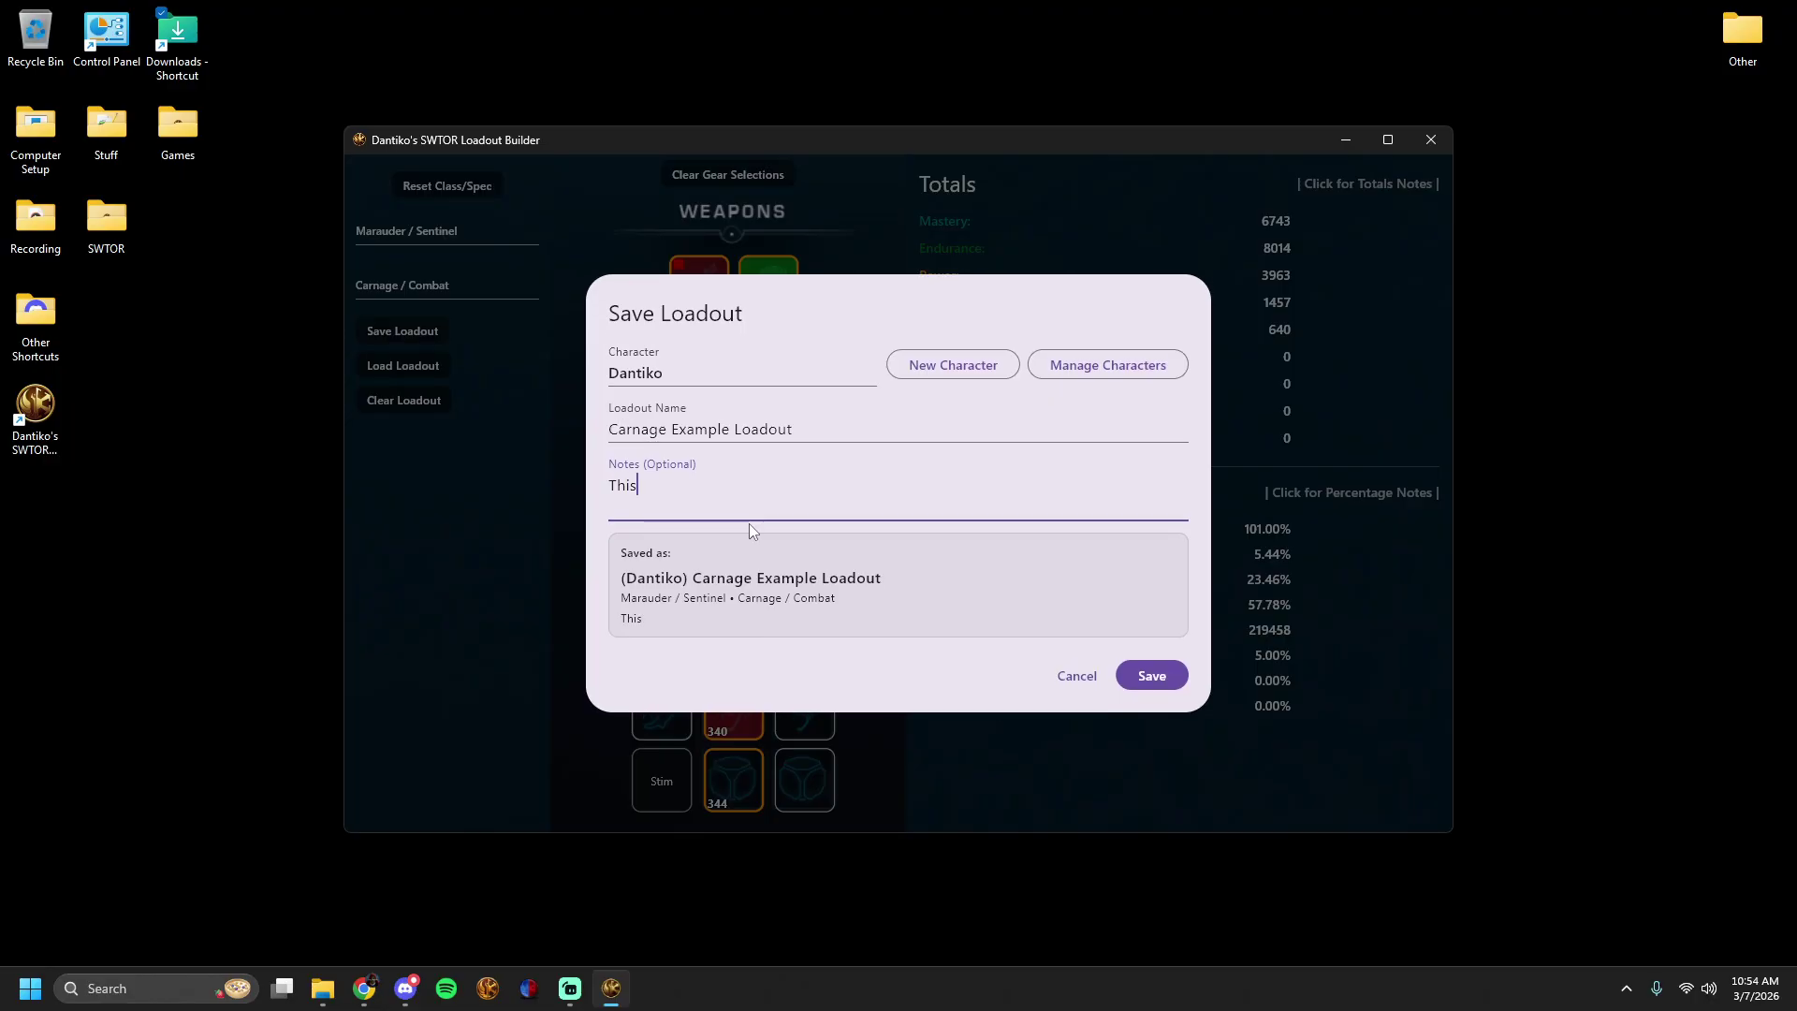
text( is an example note)
click(1150, 680)
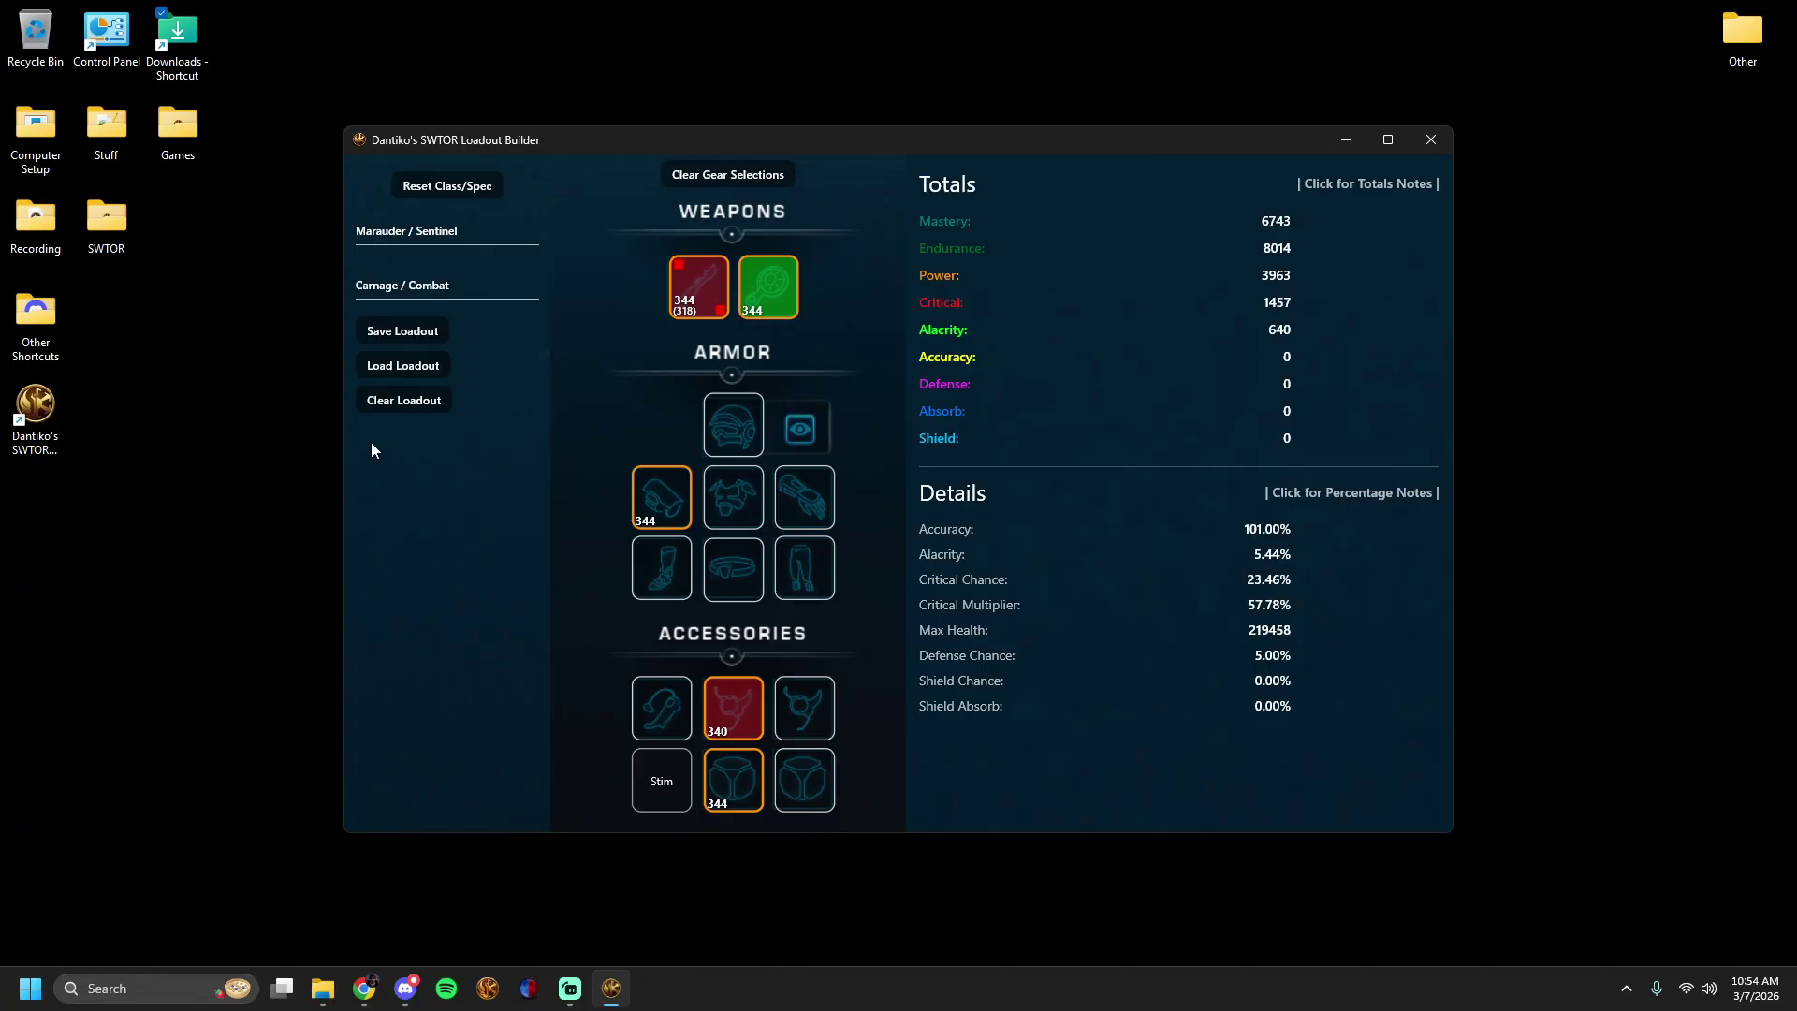
Open the saved loadouts and review the character and discipline filter options, choosing All for each.
click(399, 367)
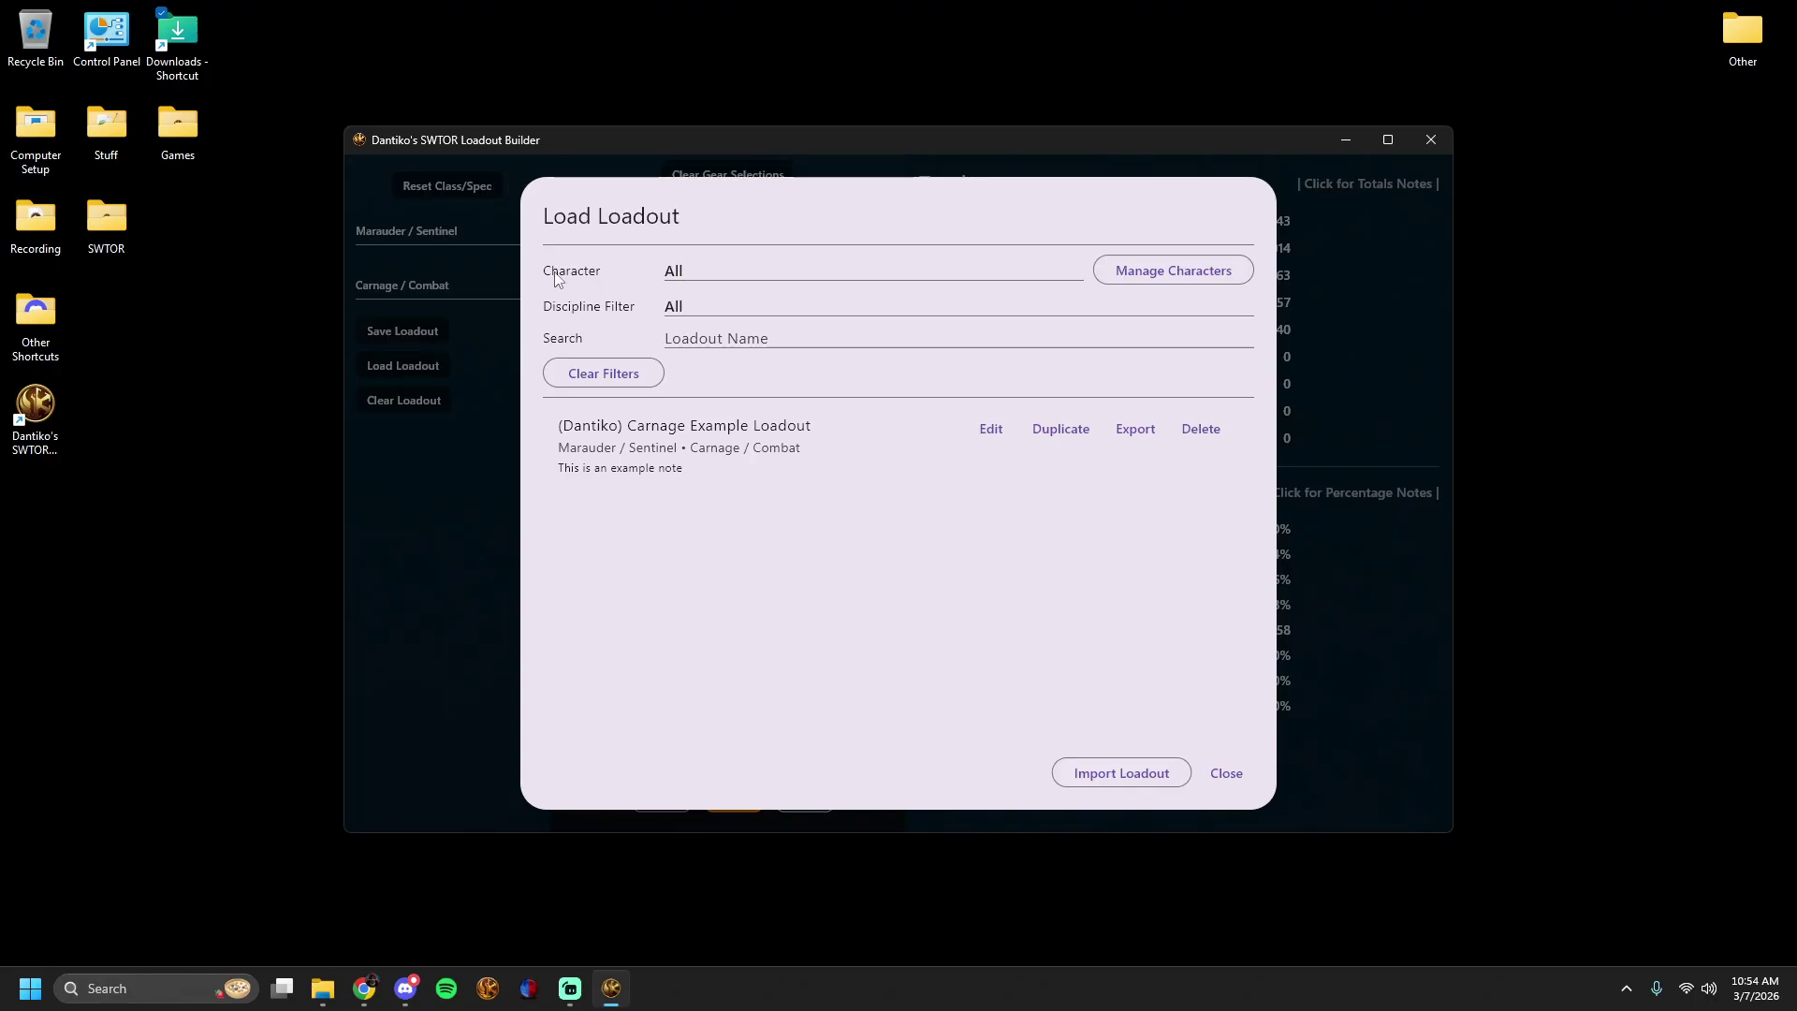
click(677, 273)
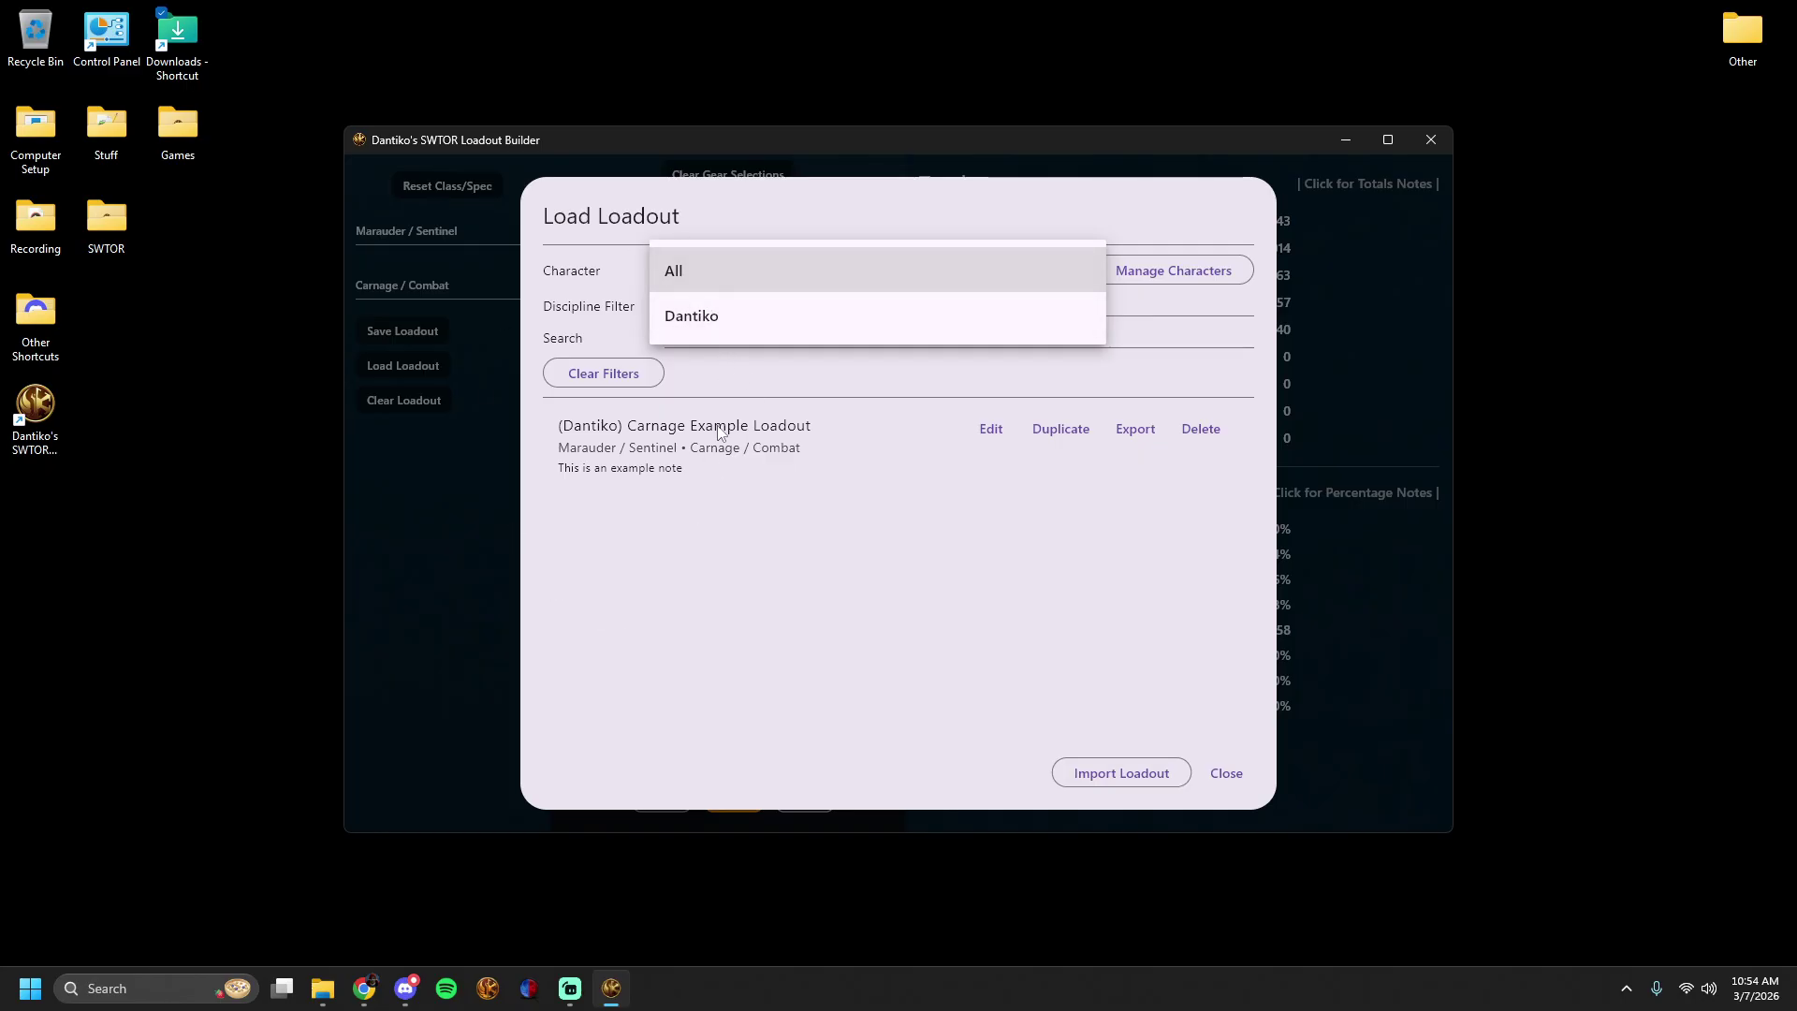
click(691, 268)
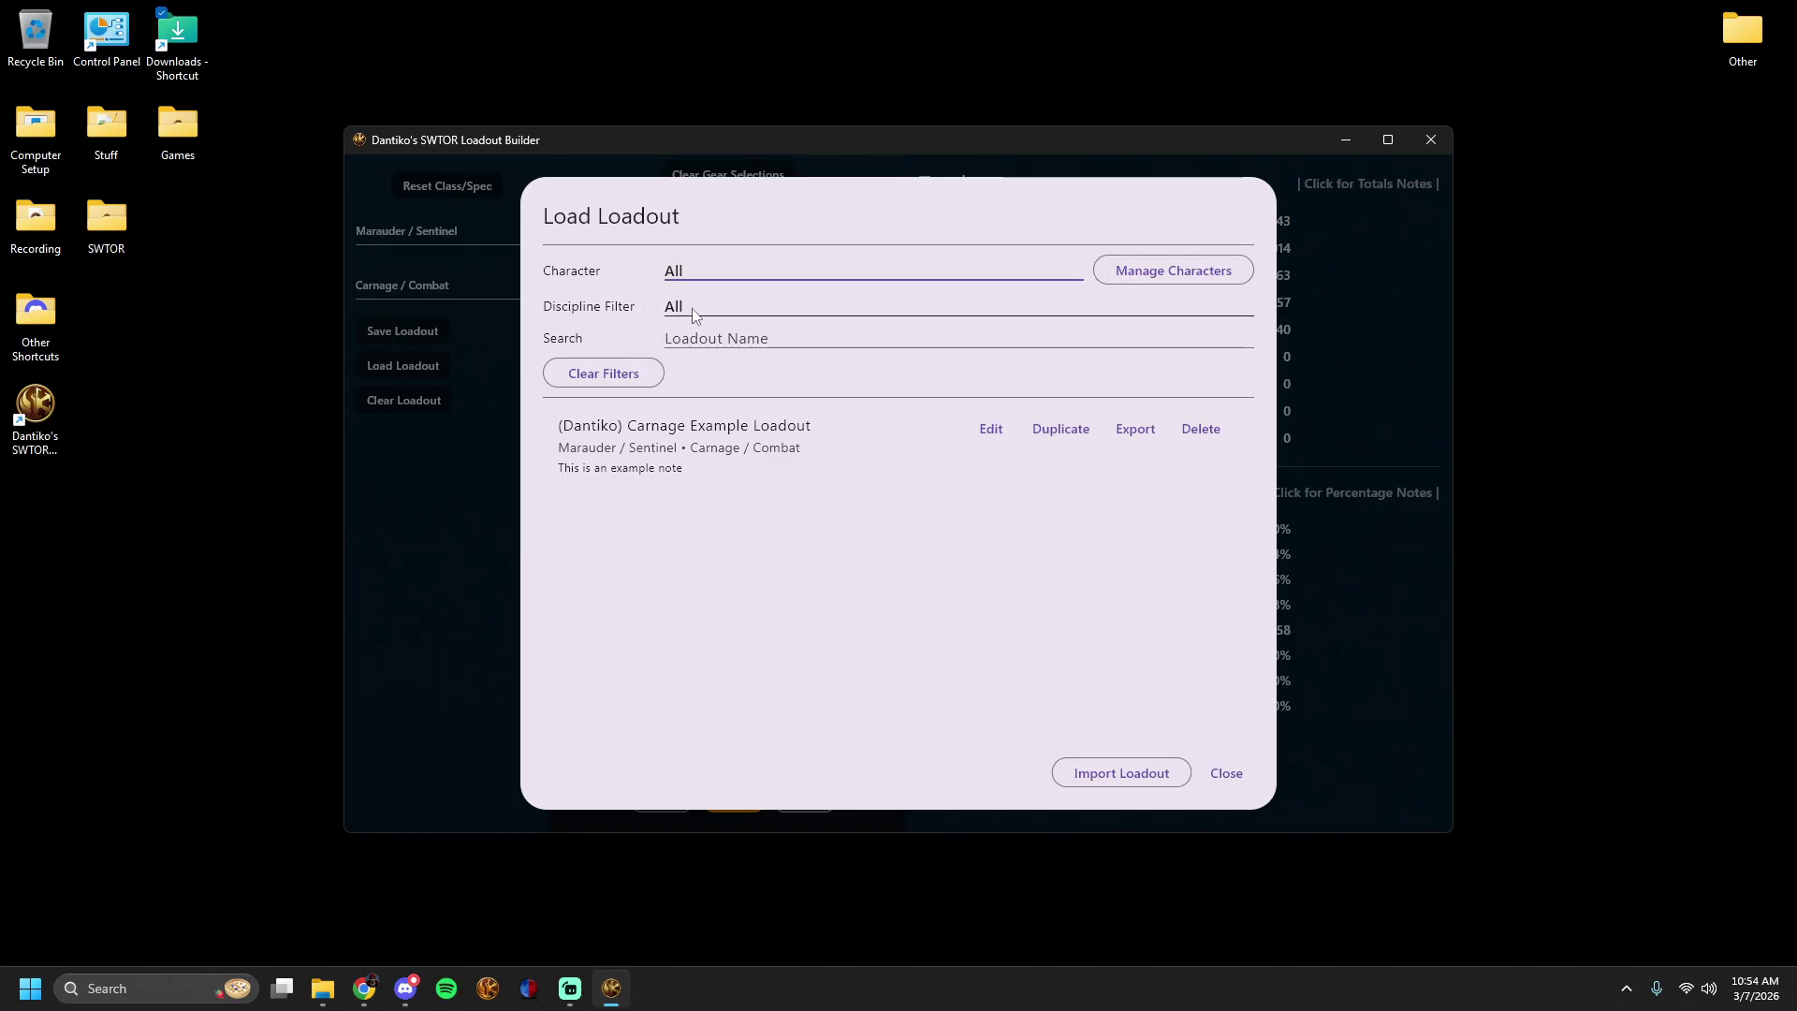
click(693, 309)
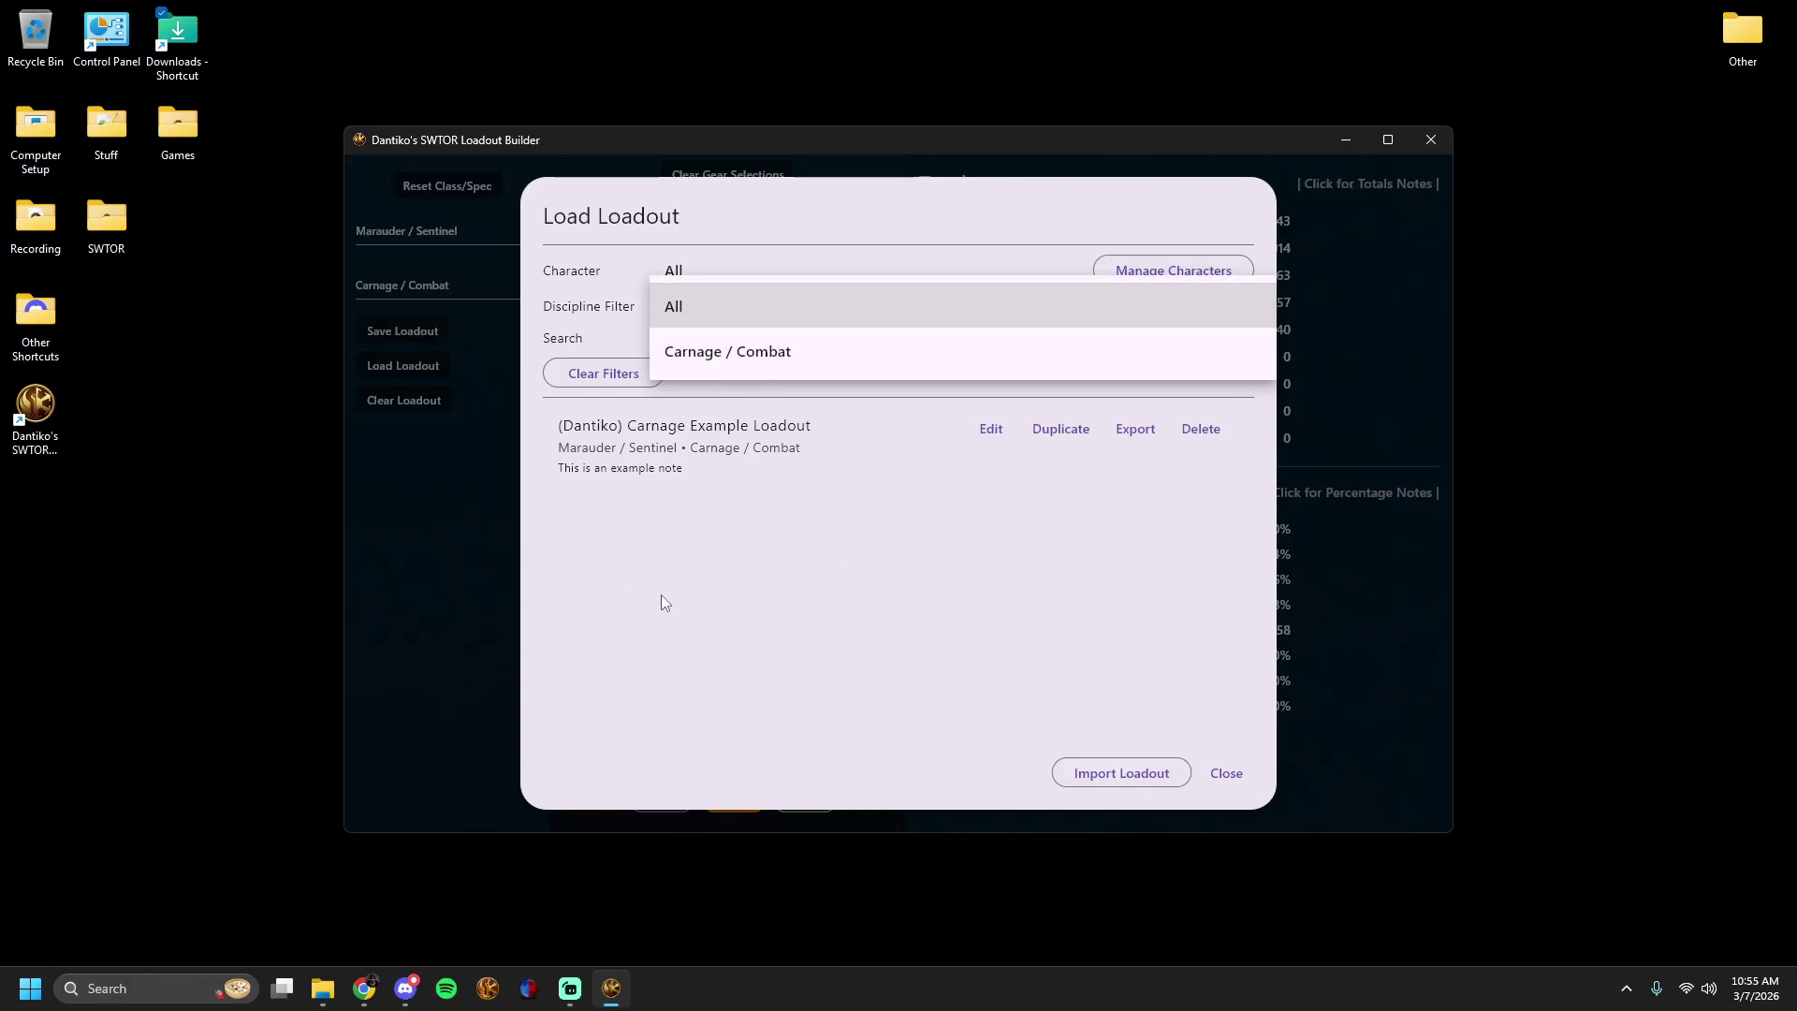
click(706, 318)
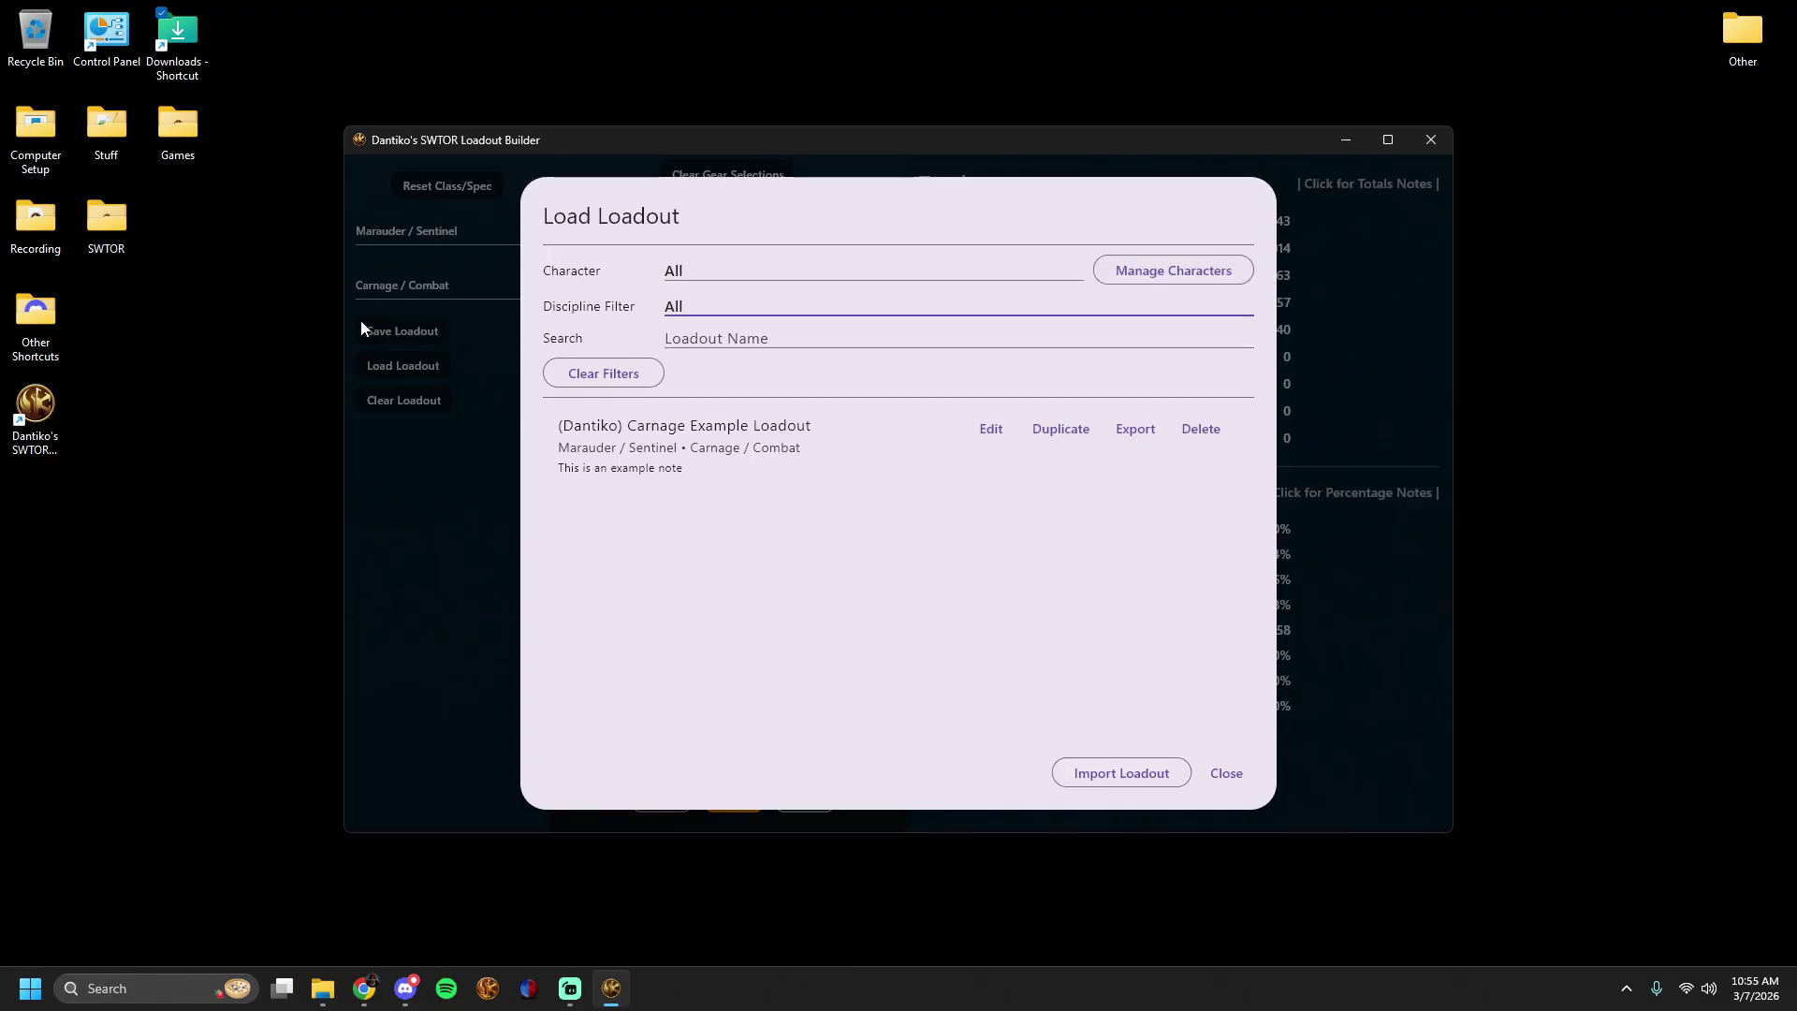
Search the saved loadouts by name for "examp", and clear the search text.
click(708, 345)
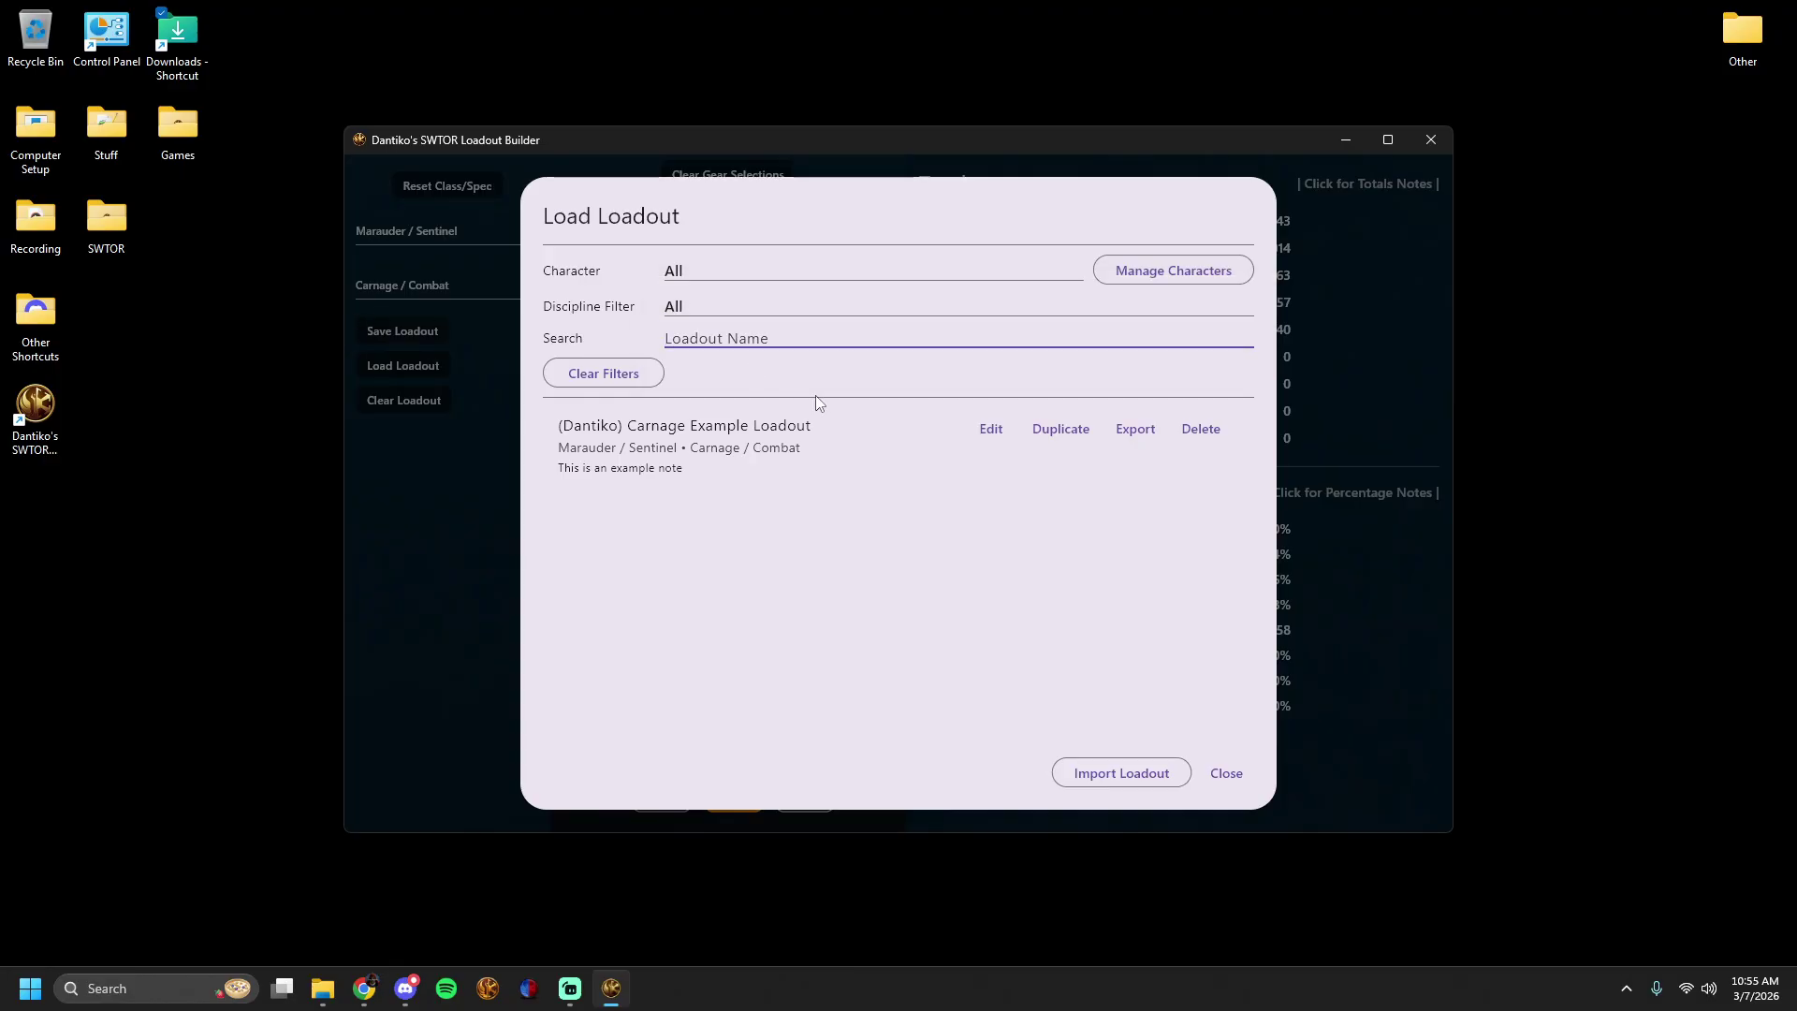
text(examp)
key(BackSpace)
key(BackSpace)
key(BackSpace)
key(BackSpace)
key(BackSpace)
Recheck the discipline filter and then the character filter in the loadout list, selecting All.
click(716, 315)
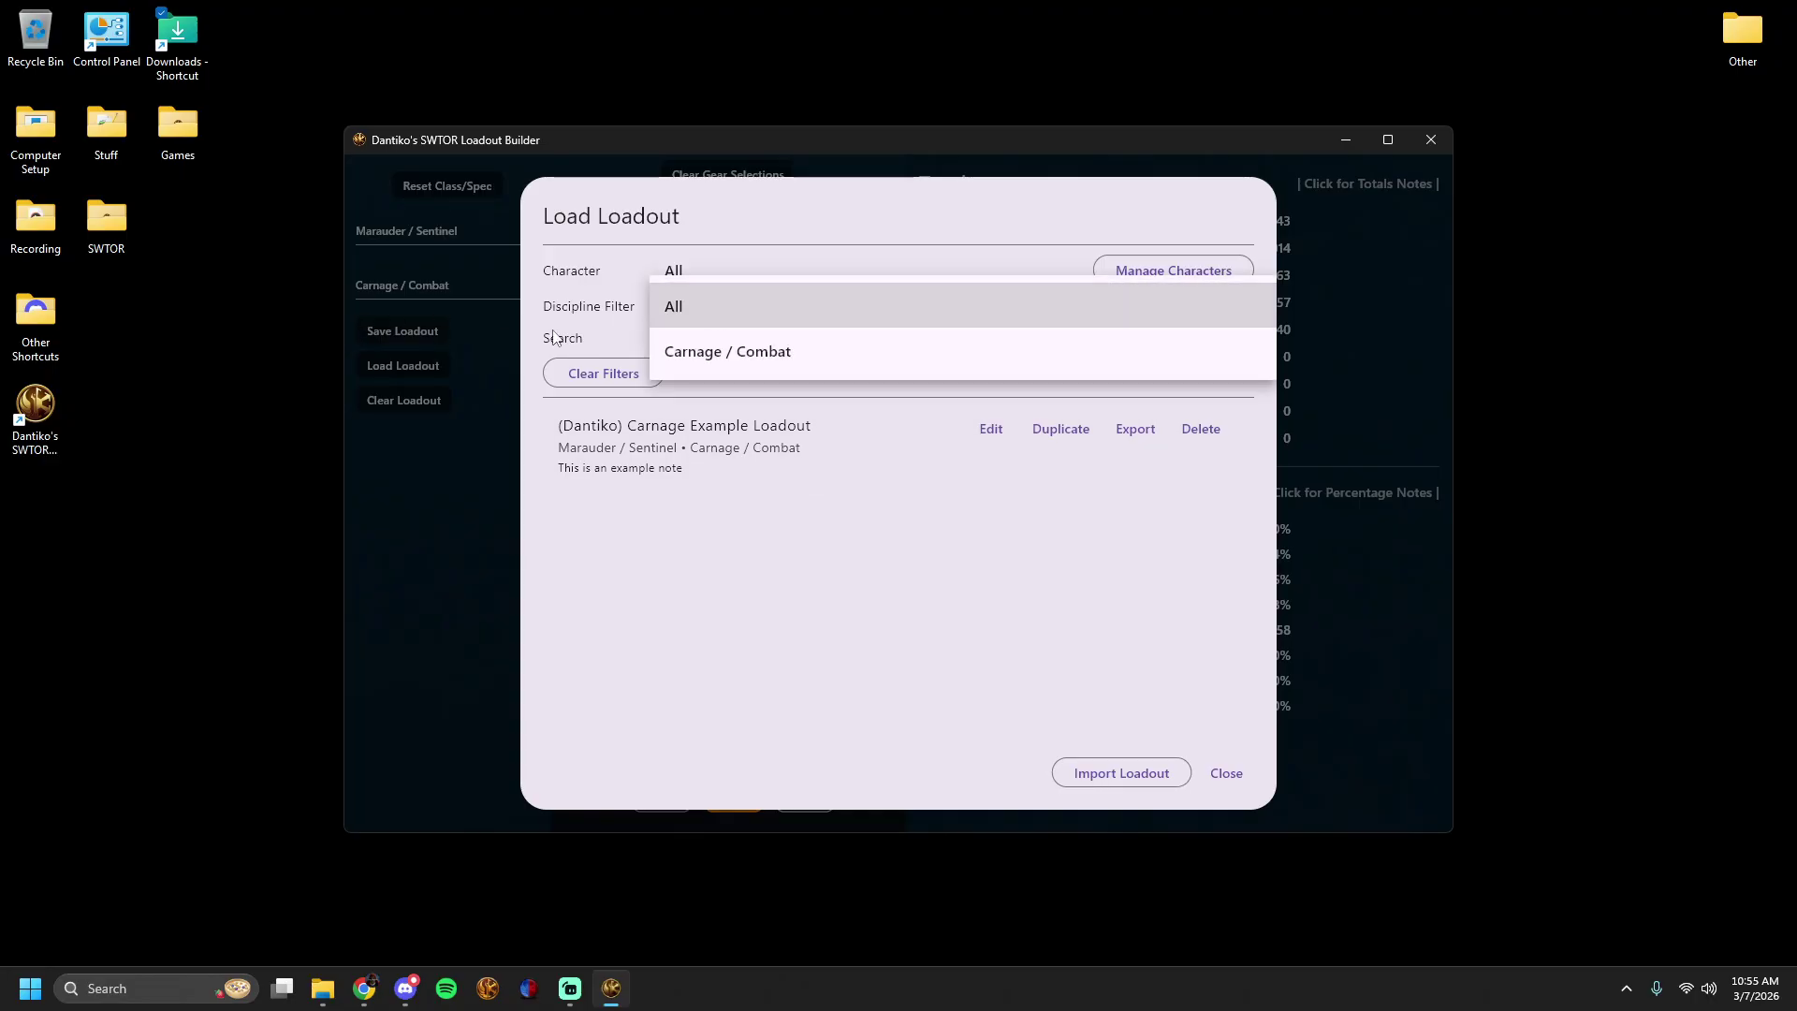
click(719, 293)
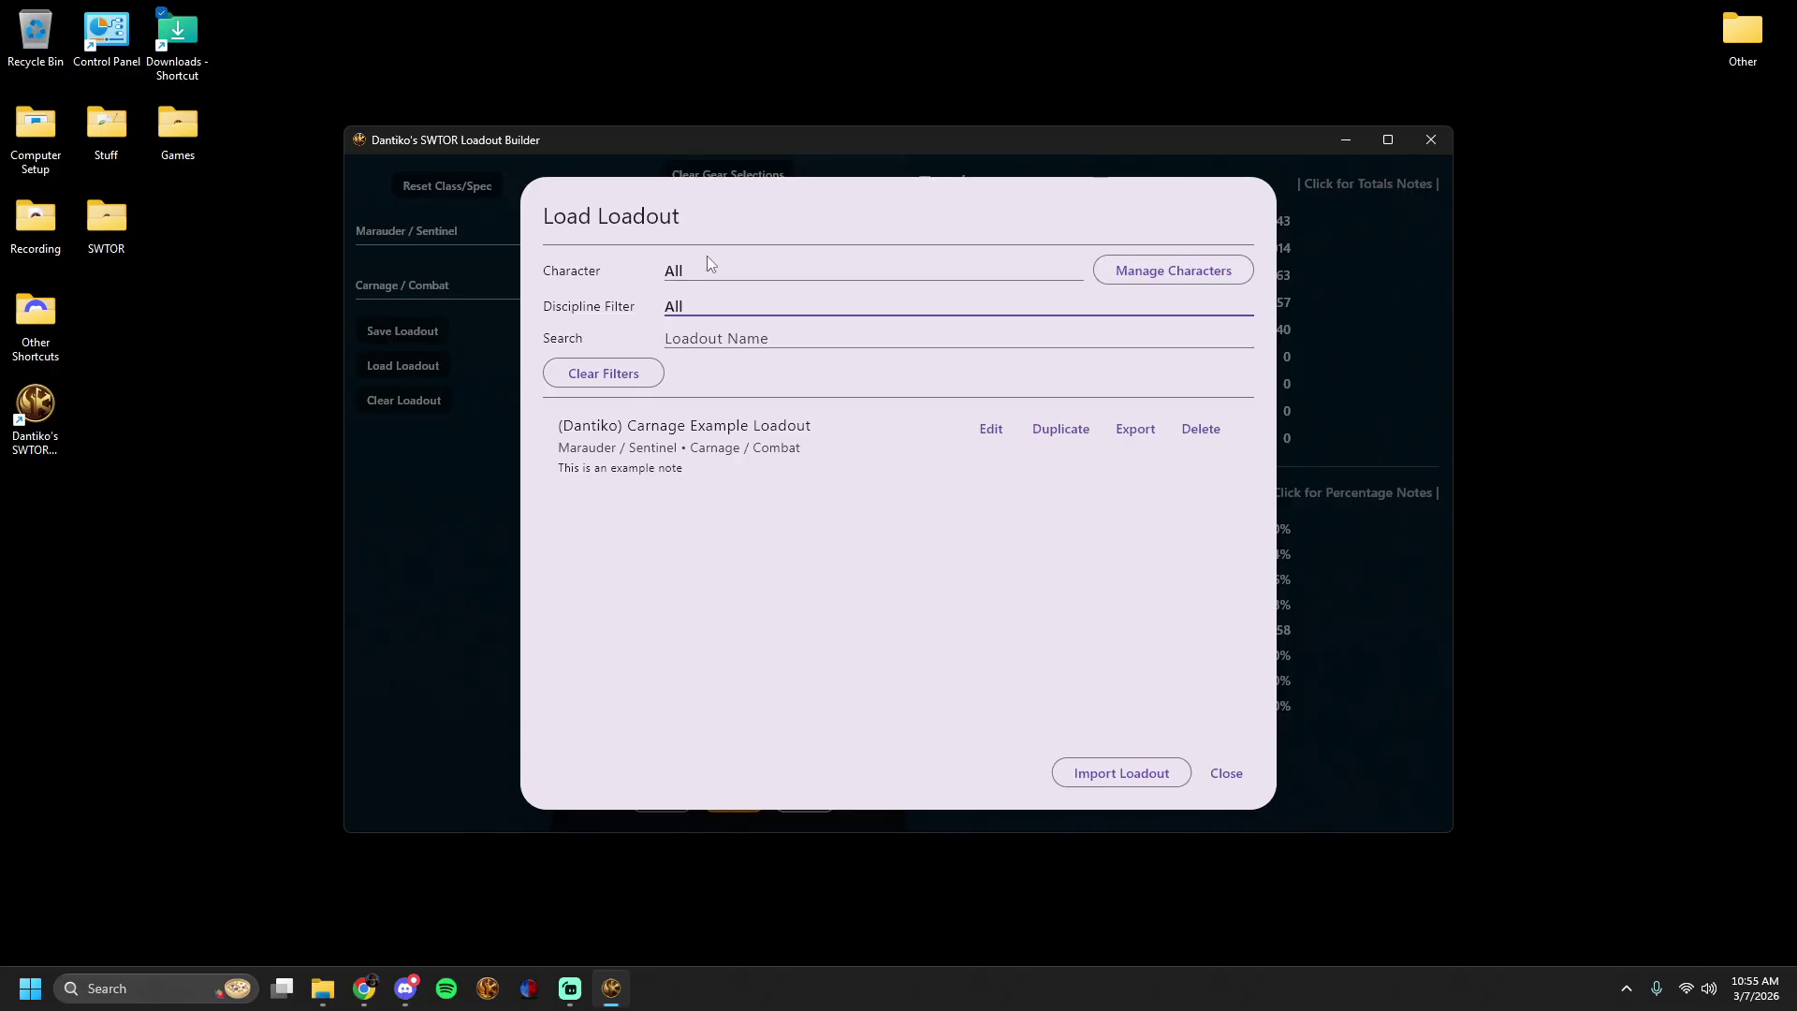
click(699, 272)
click(698, 271)
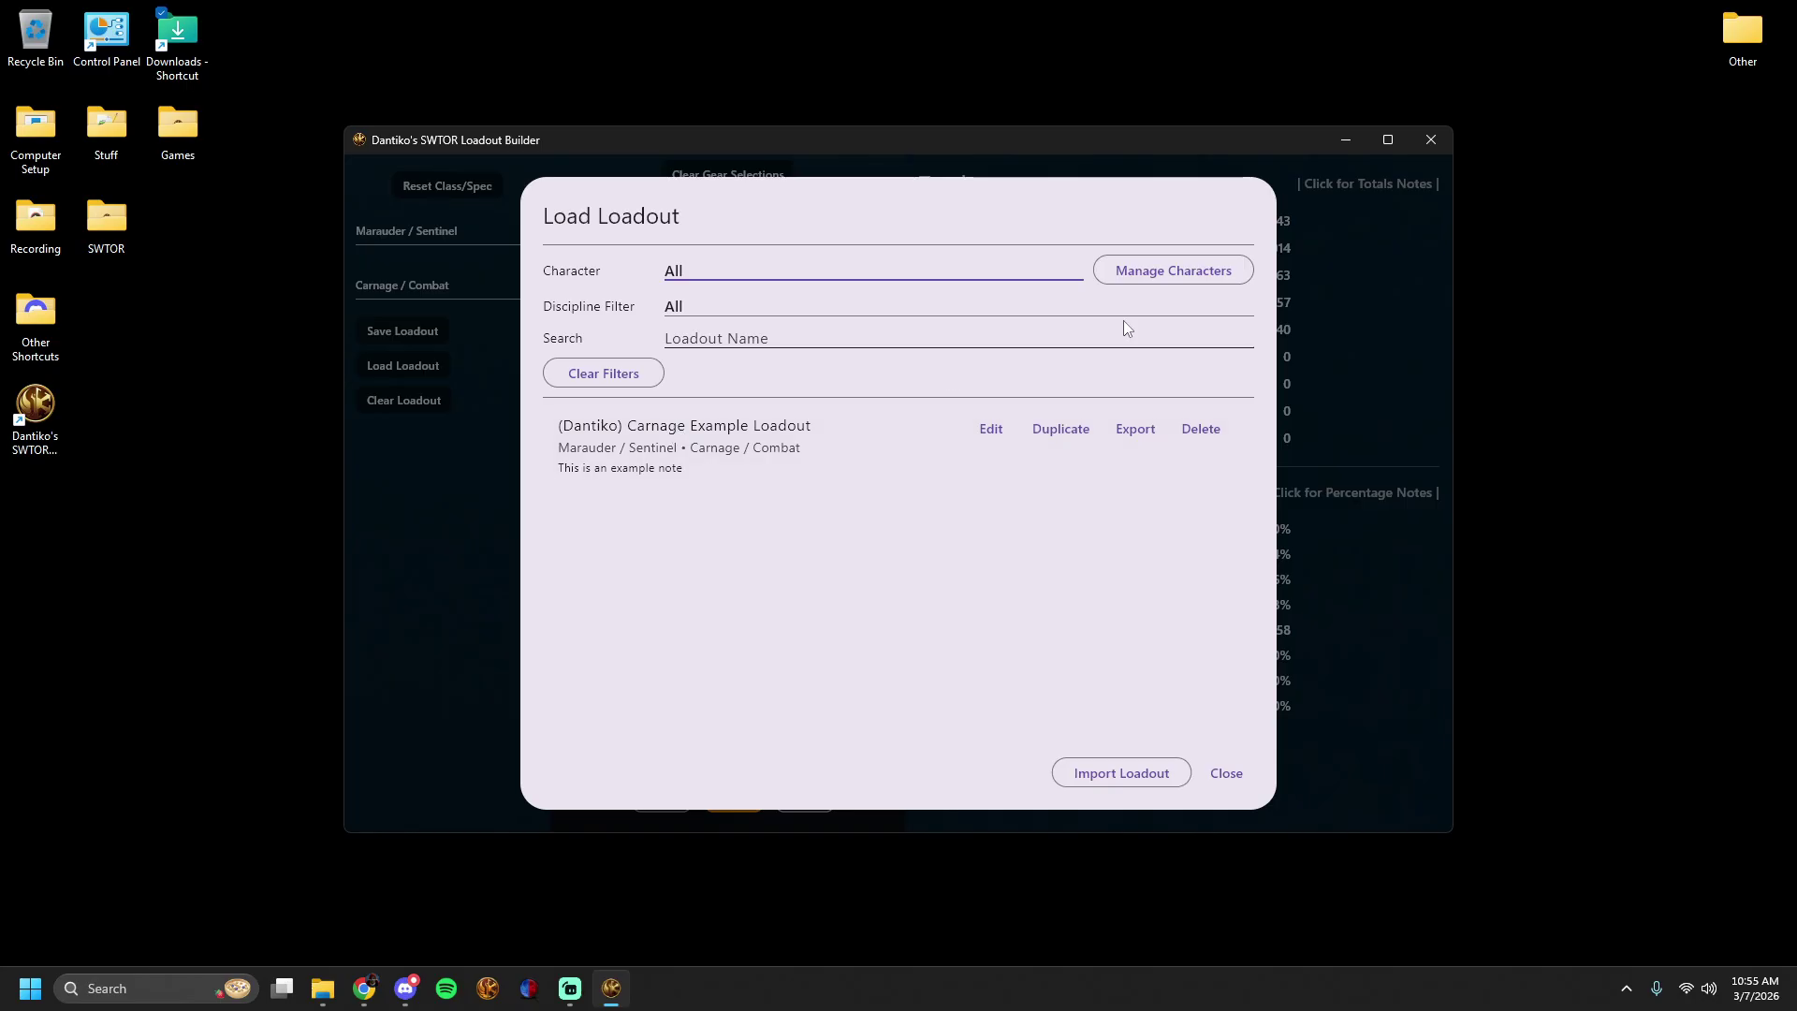
Review the character management options, including the delete confirmation for Dantiko, and leave without deleting the character.
click(1151, 279)
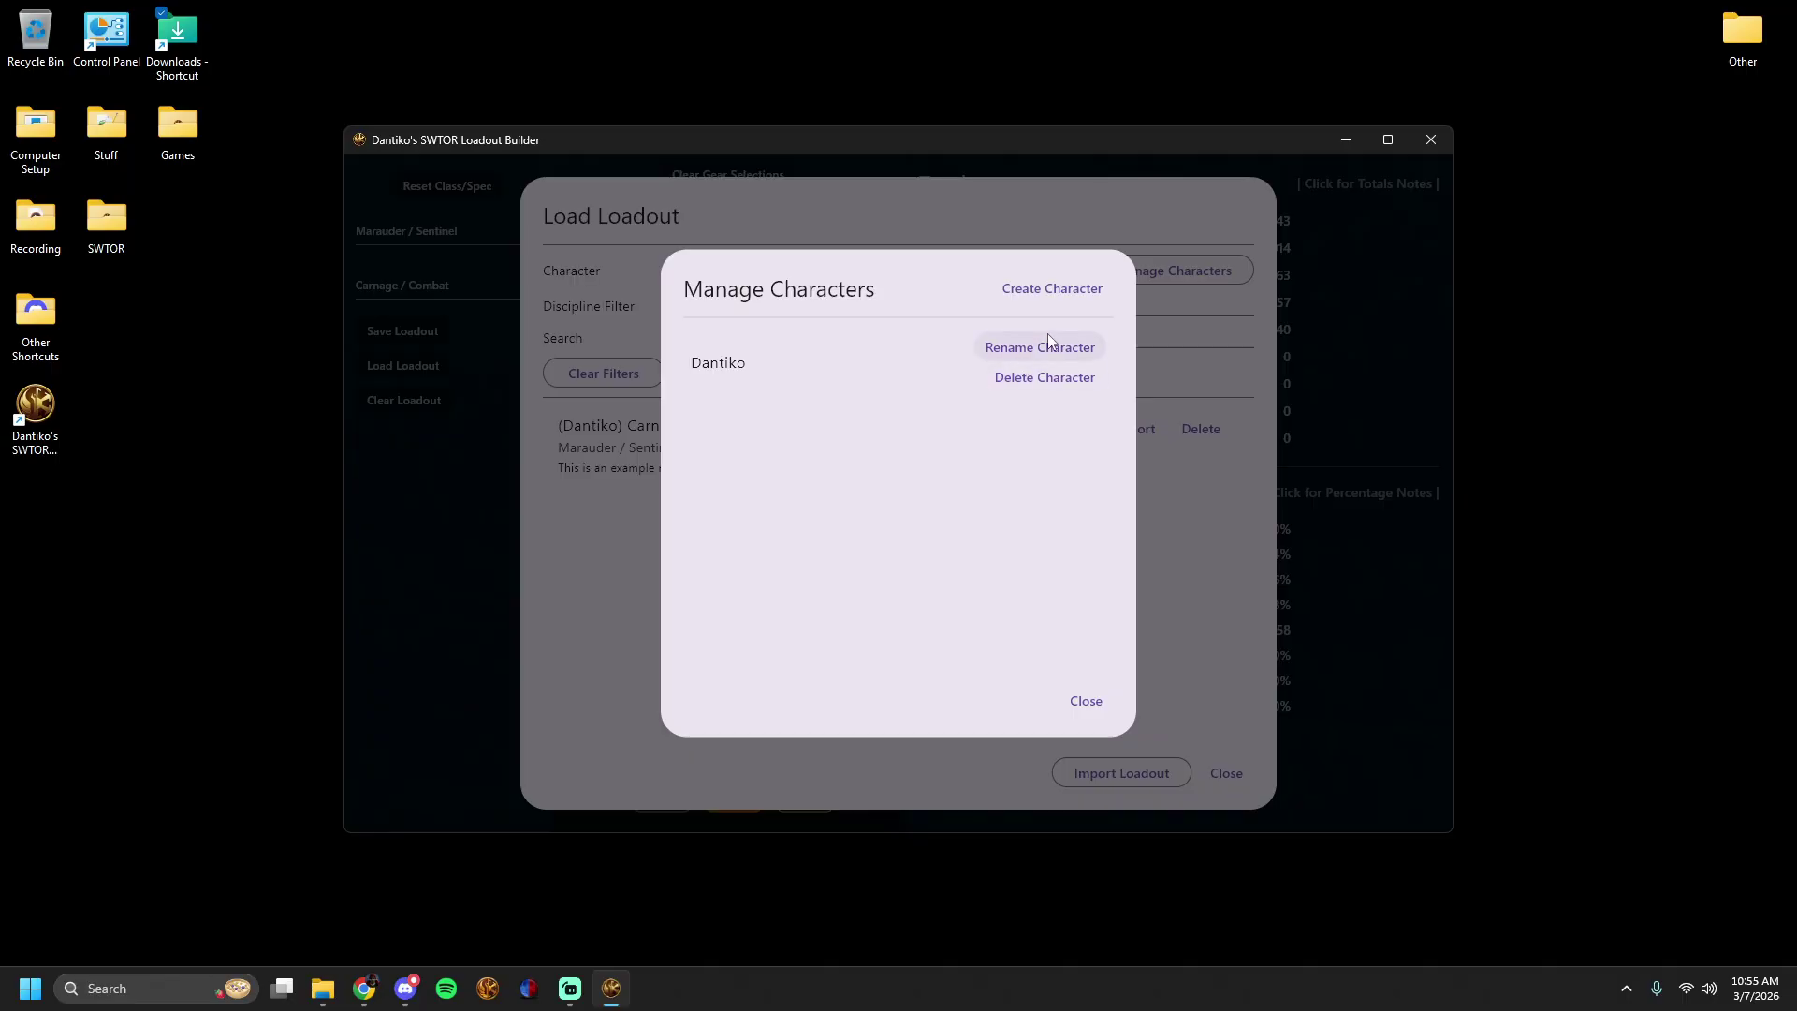
click(1006, 381)
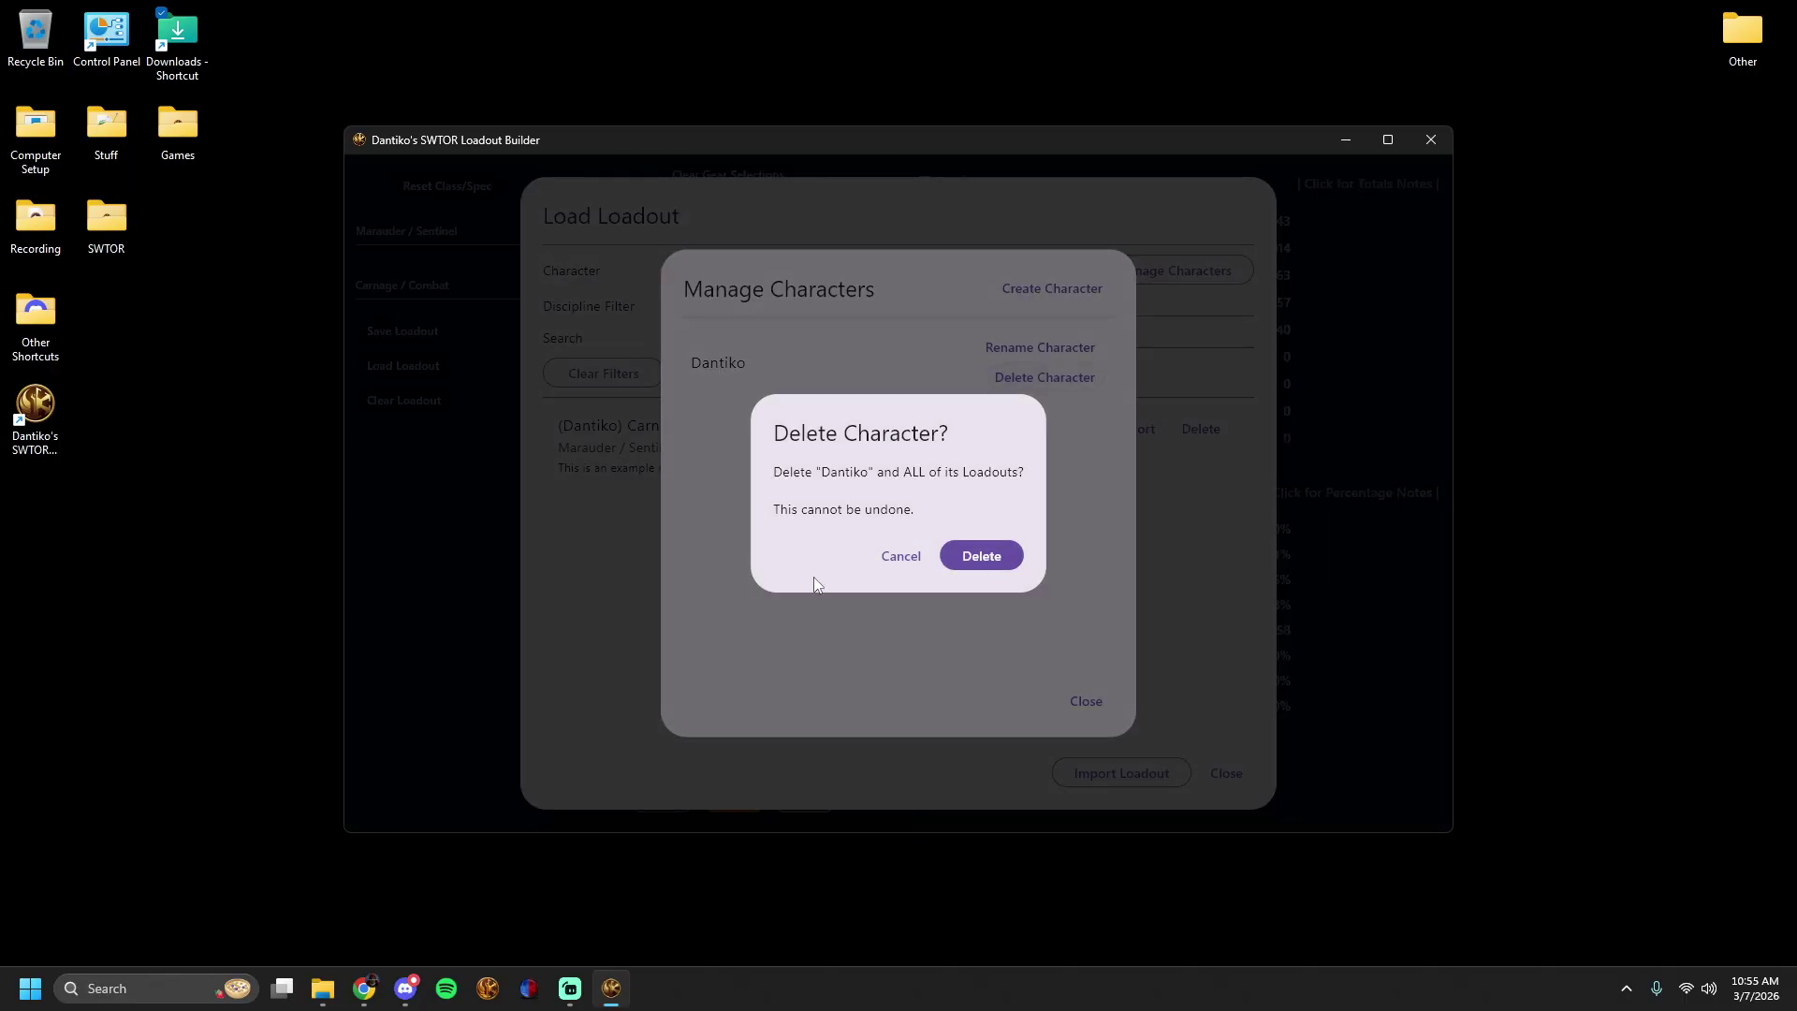
click(900, 556)
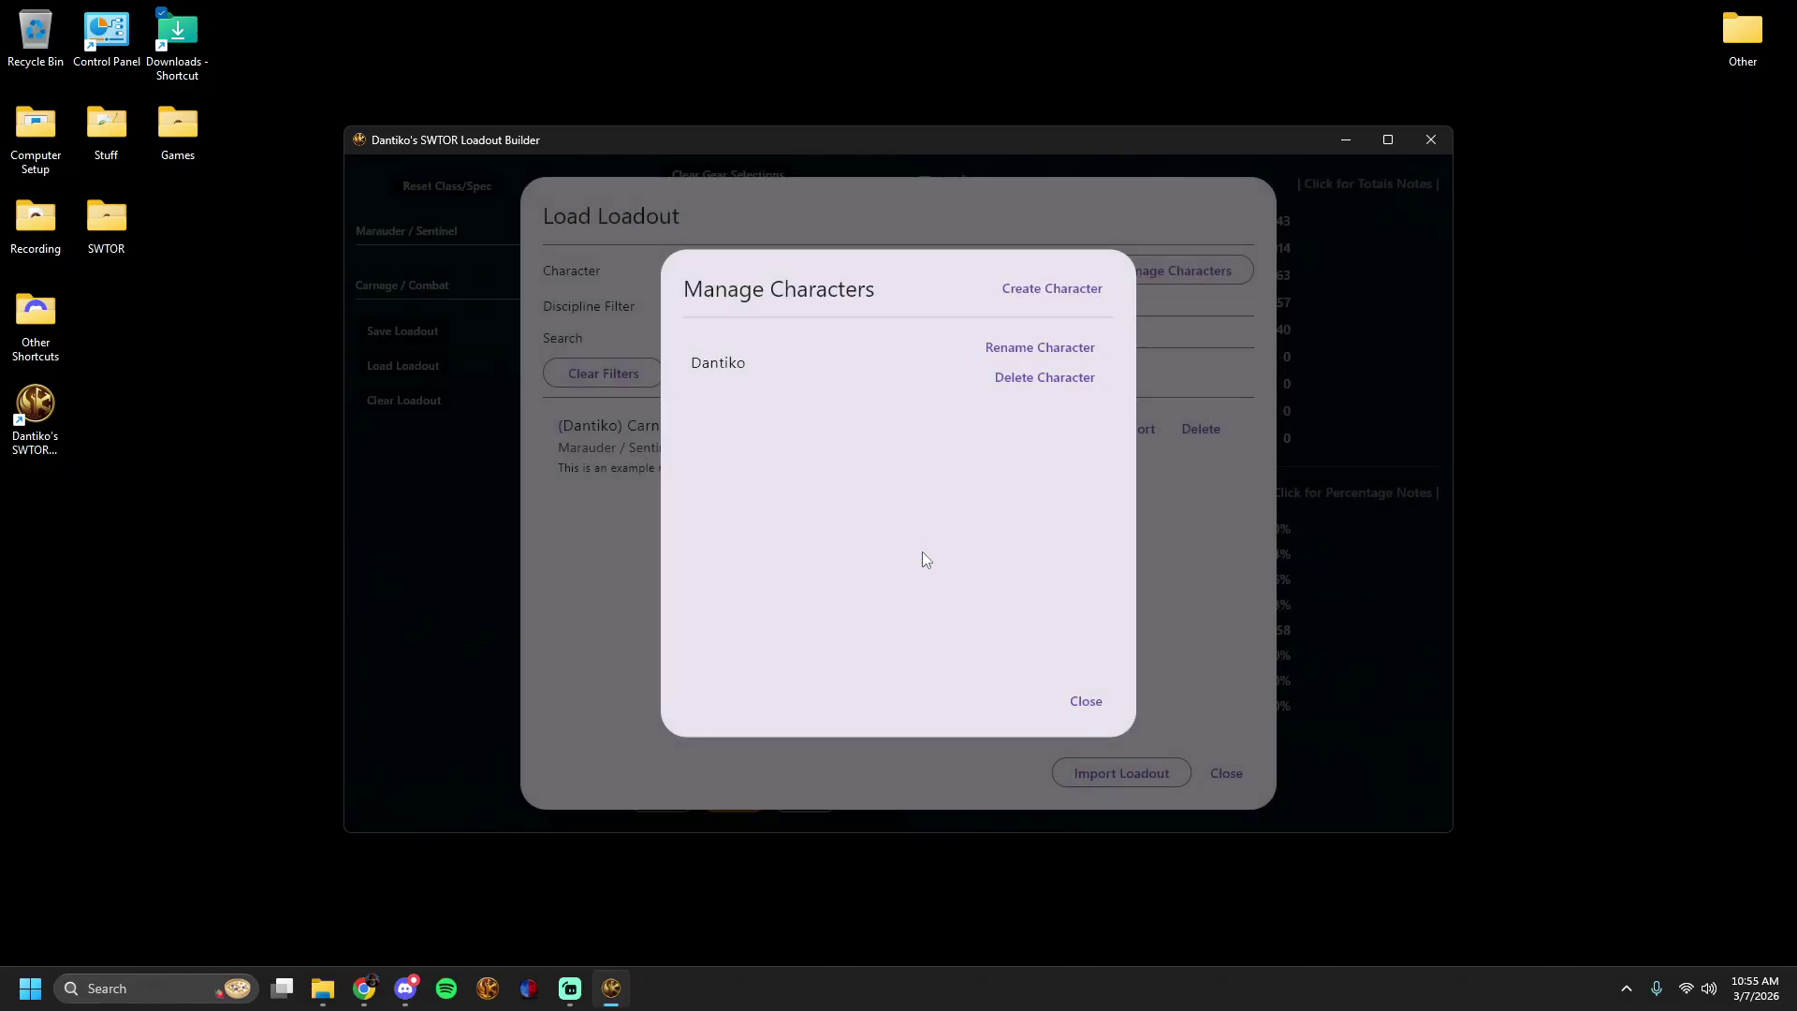
click(1086, 702)
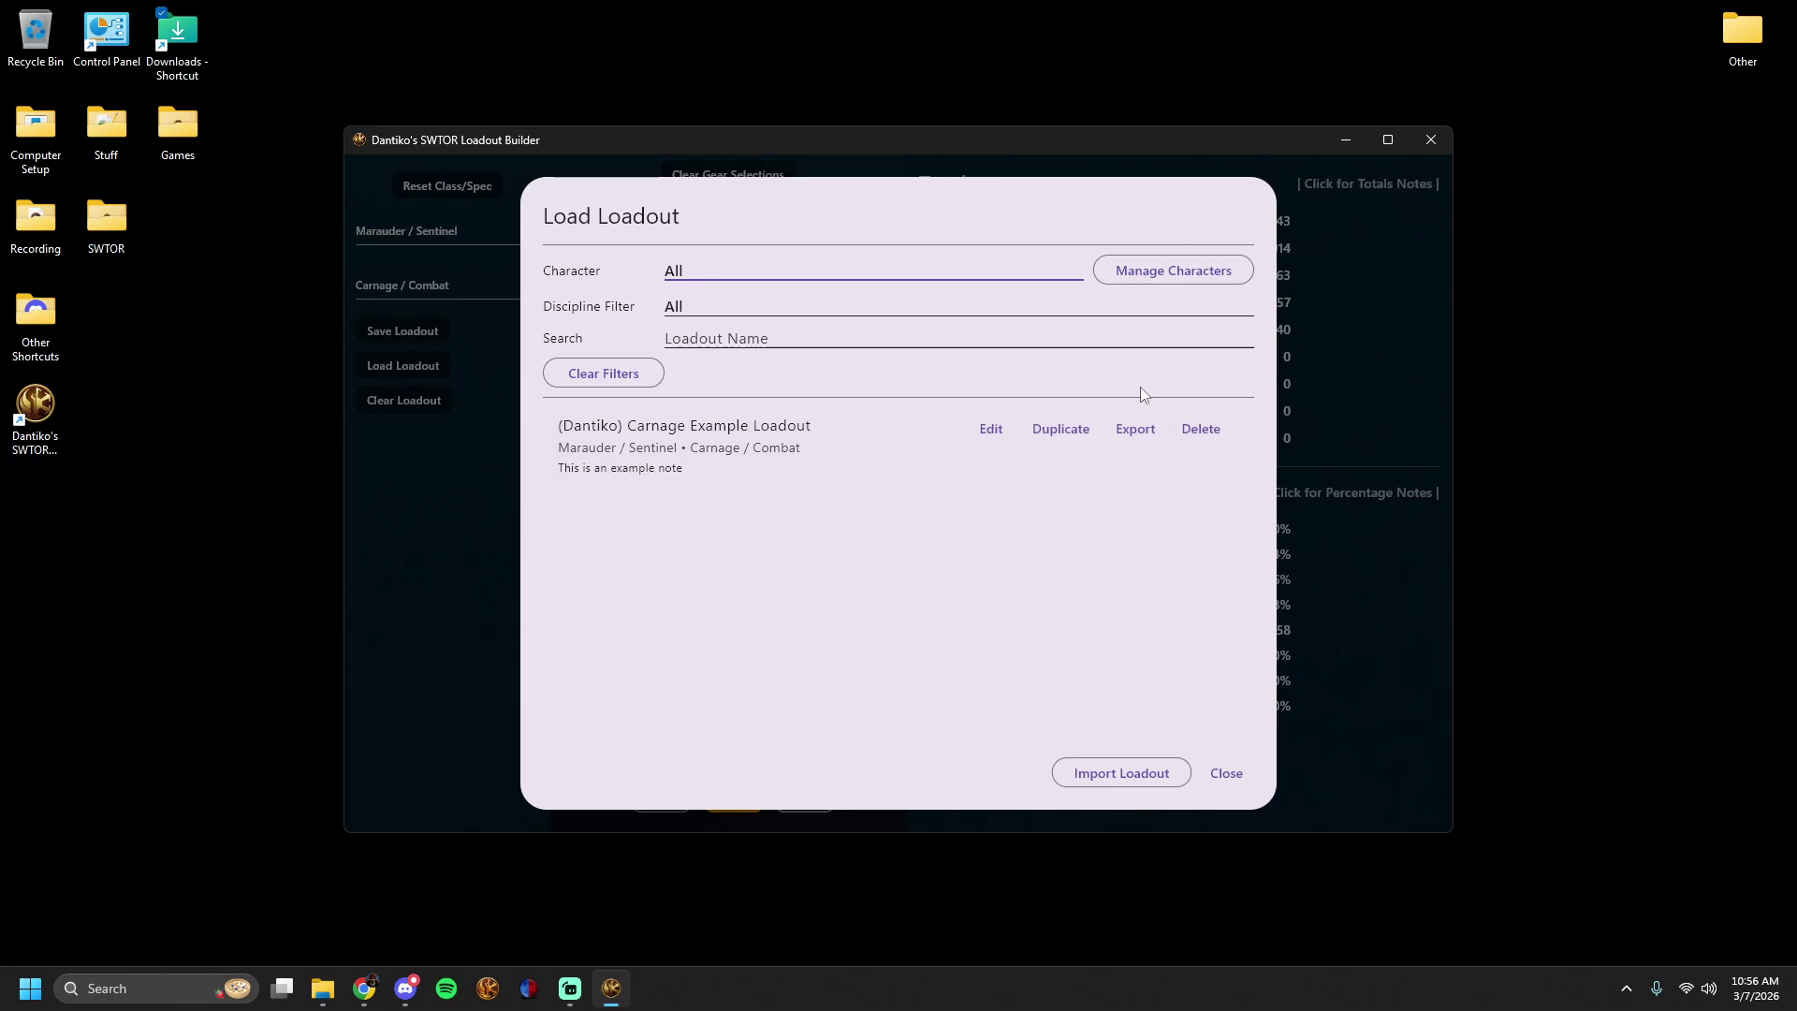
Load the Carnage Example Loadout and reopen the list of saved loadouts.
click(802, 430)
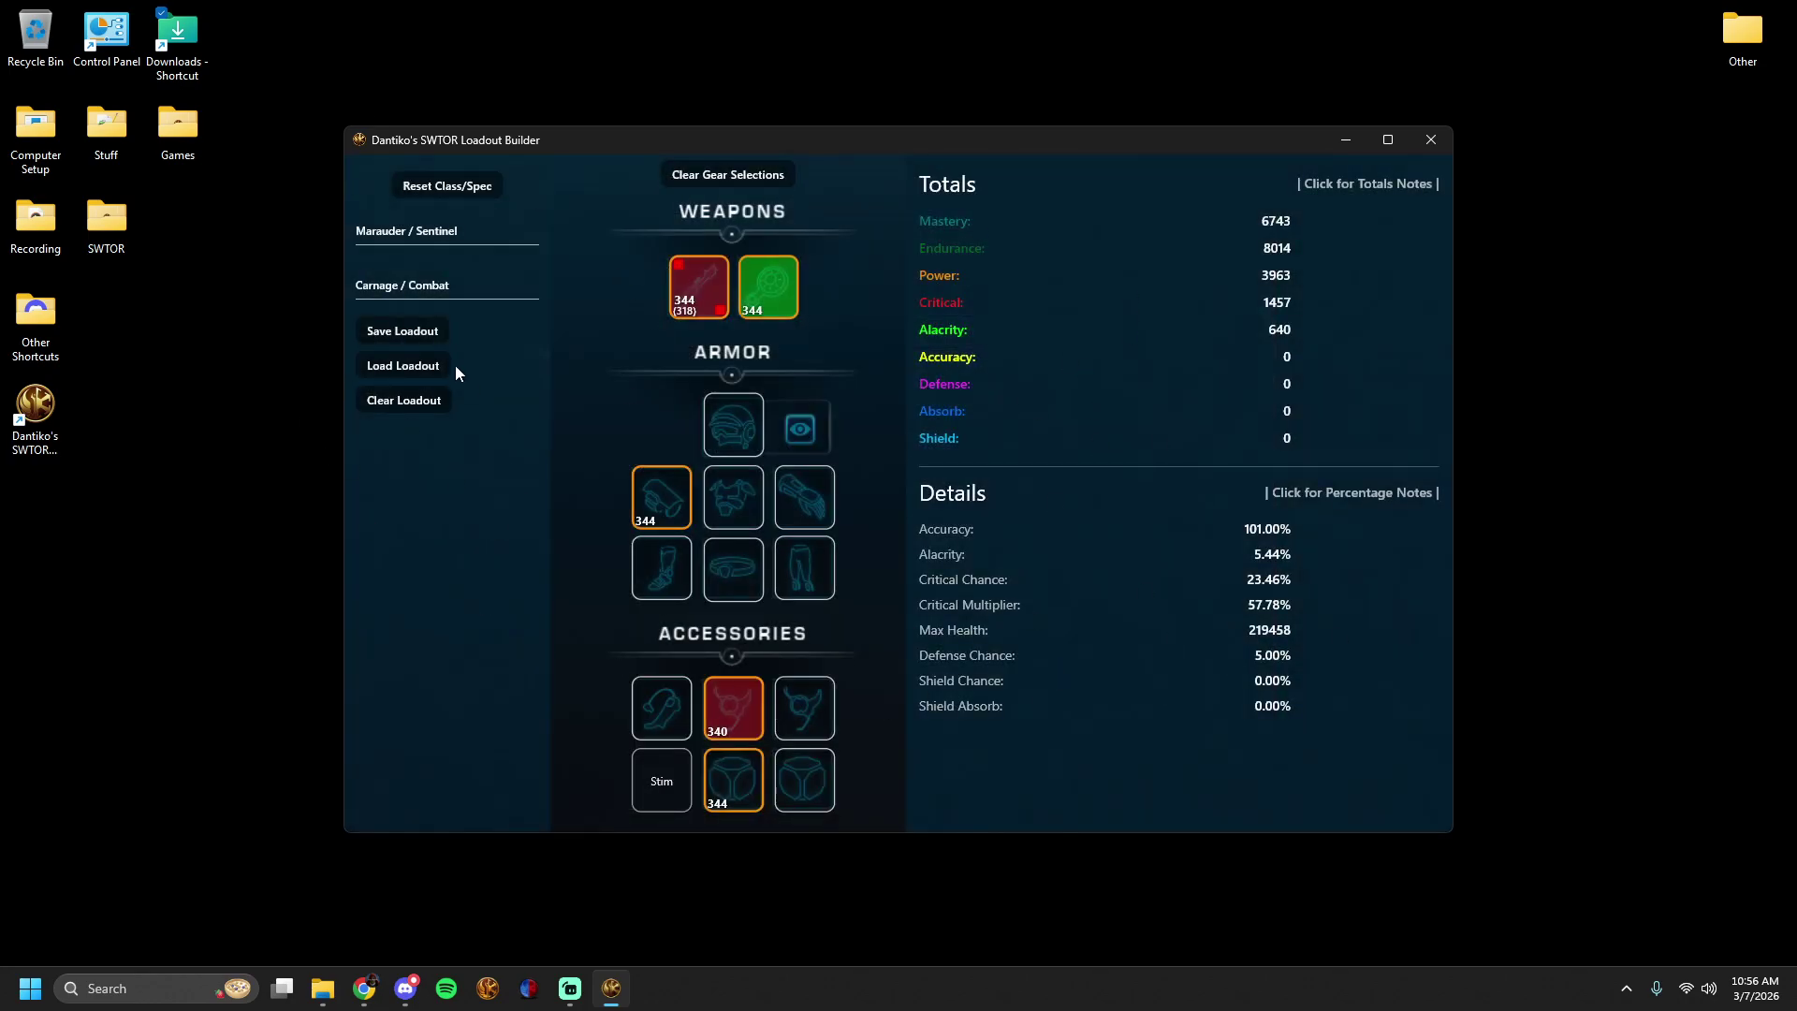
click(374, 366)
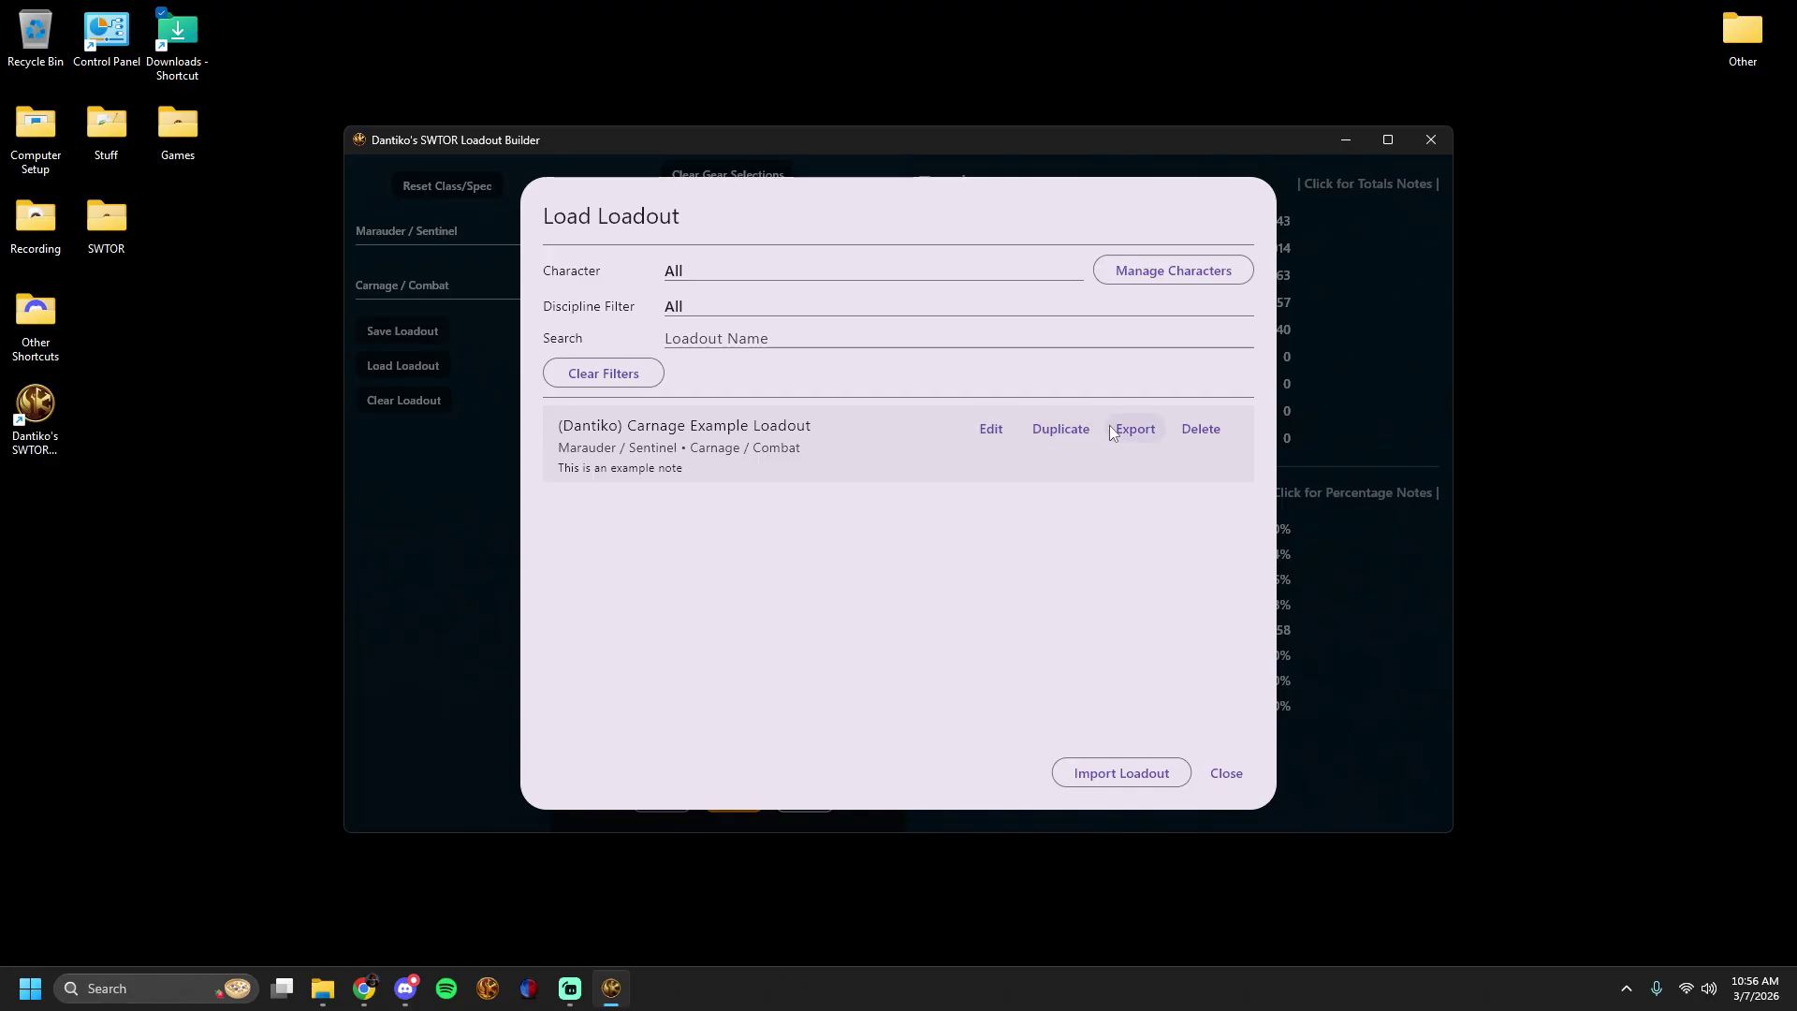
Review the name, character and notes fields available for editing the Carnage Example Loadout, and leave without saving.
click(991, 429)
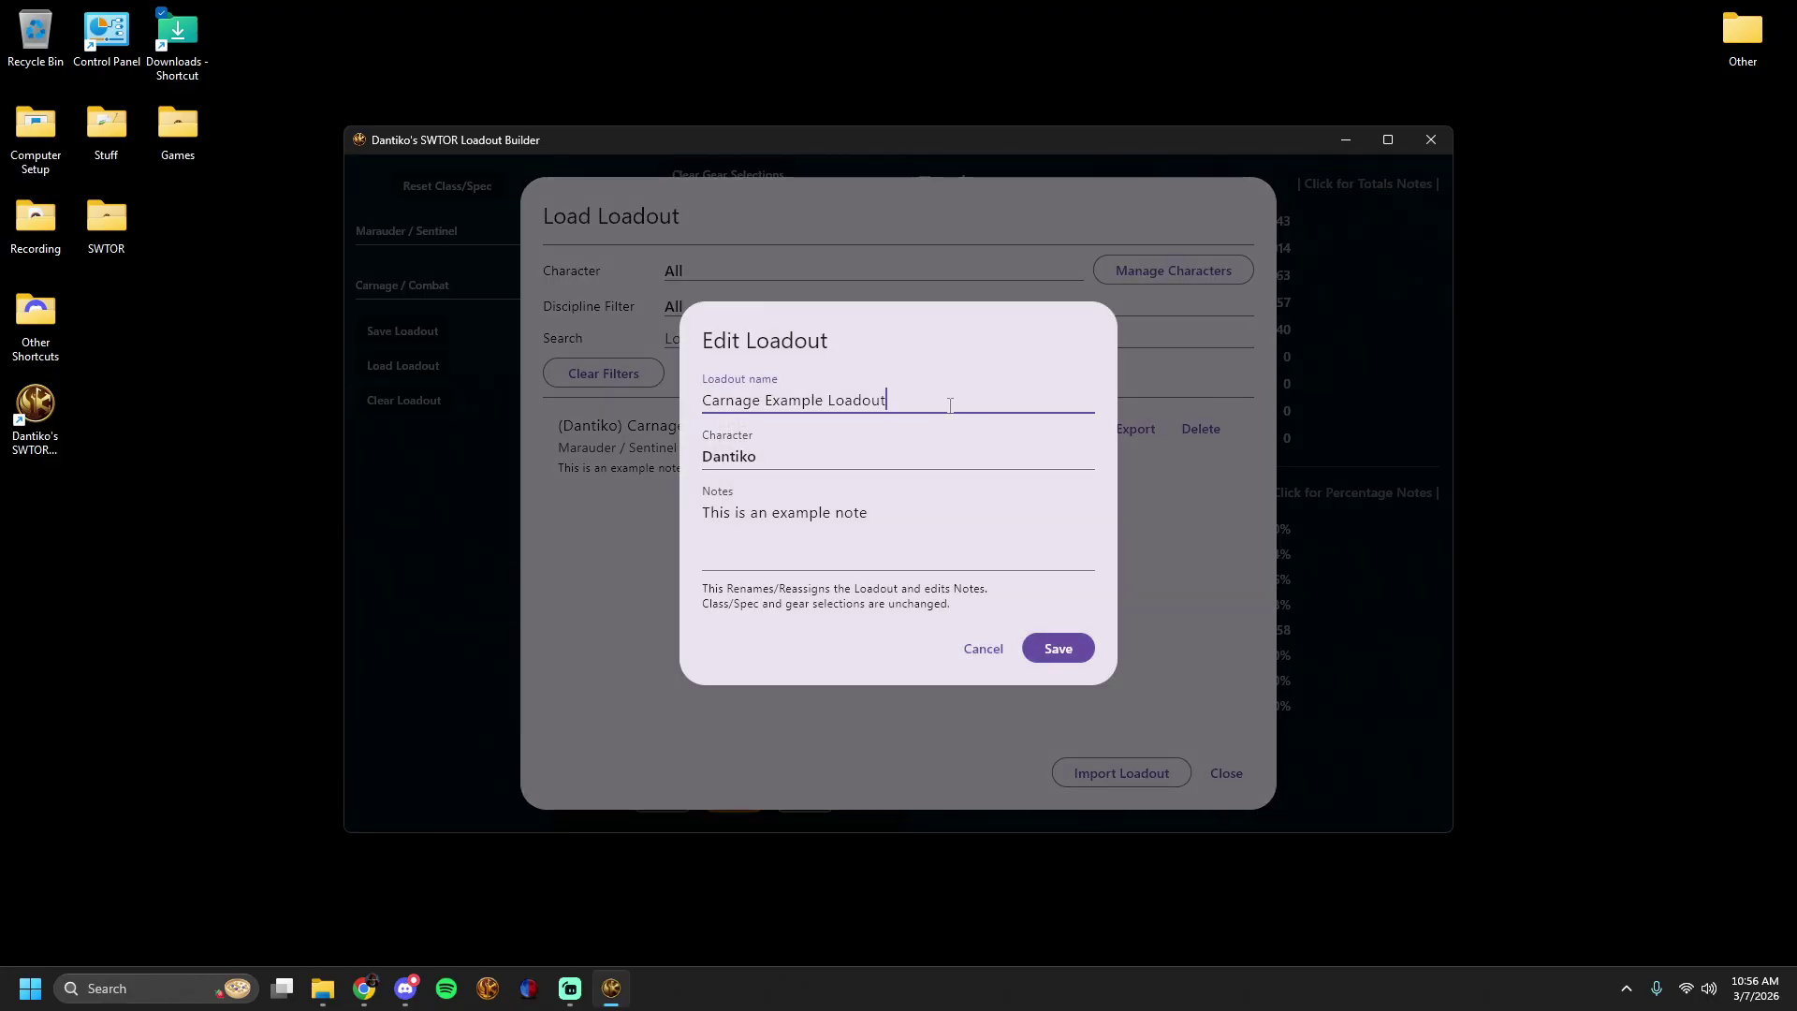
click(775, 458)
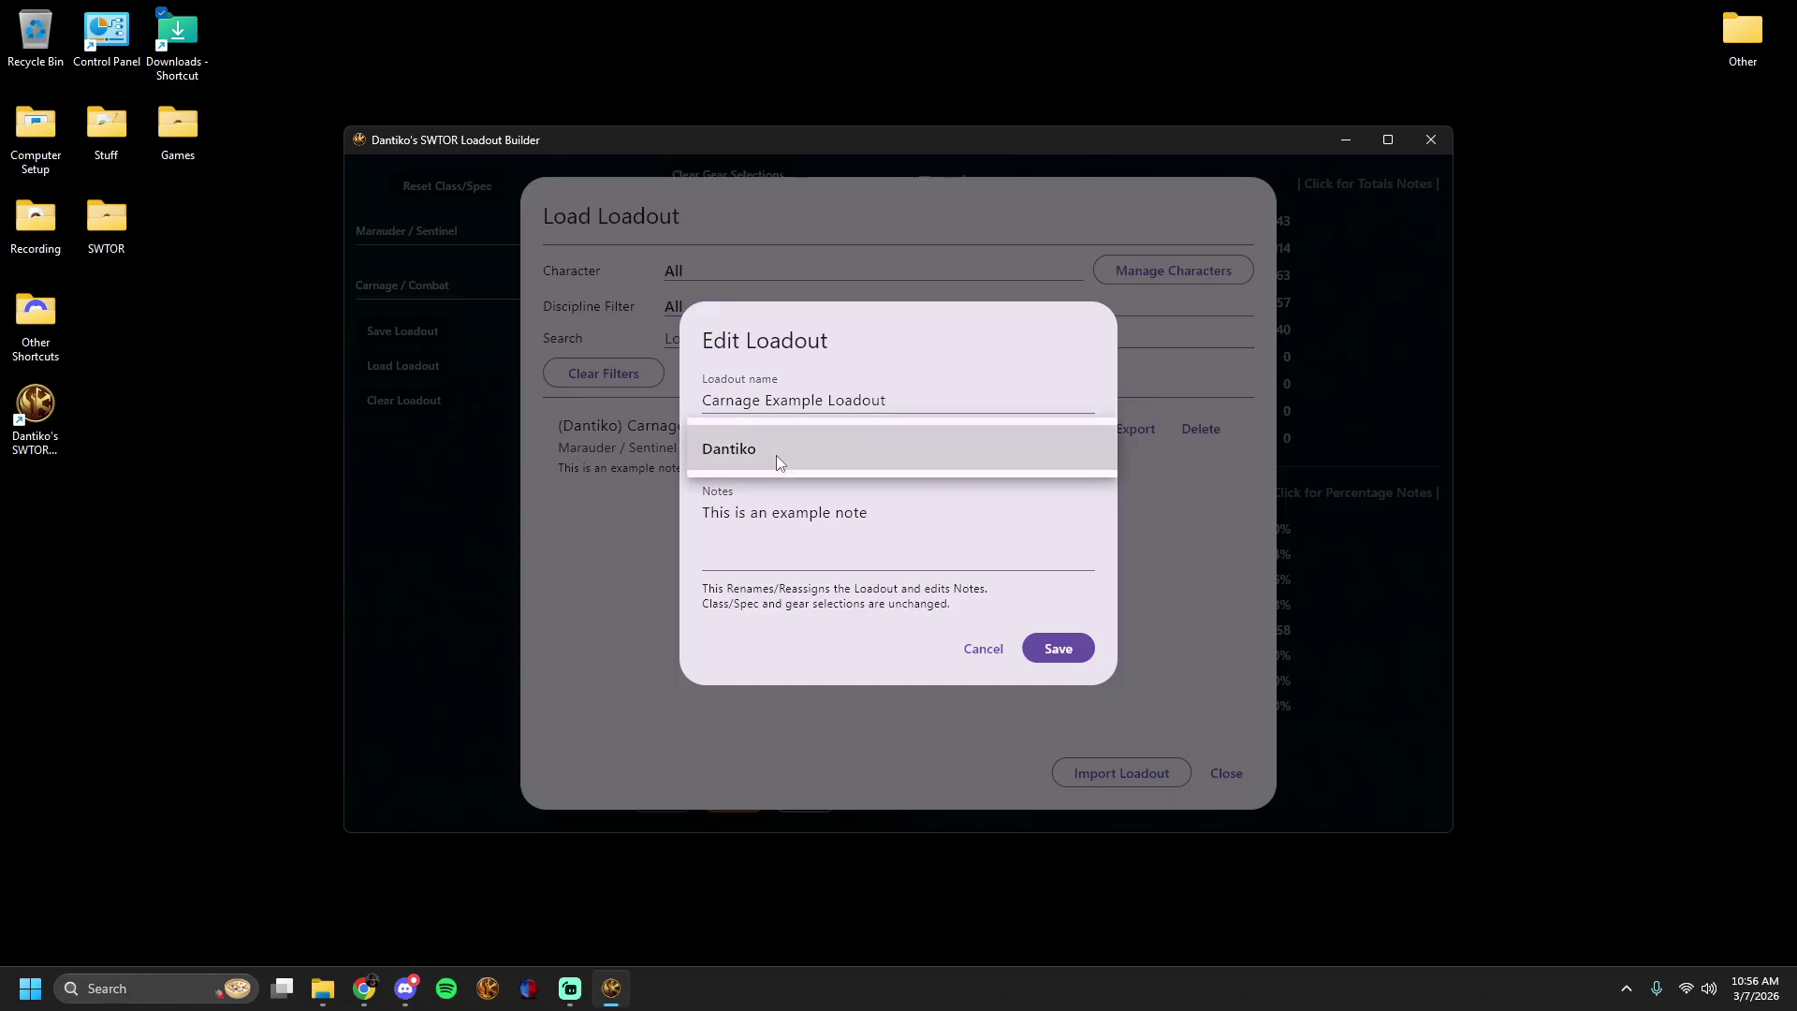
click(777, 454)
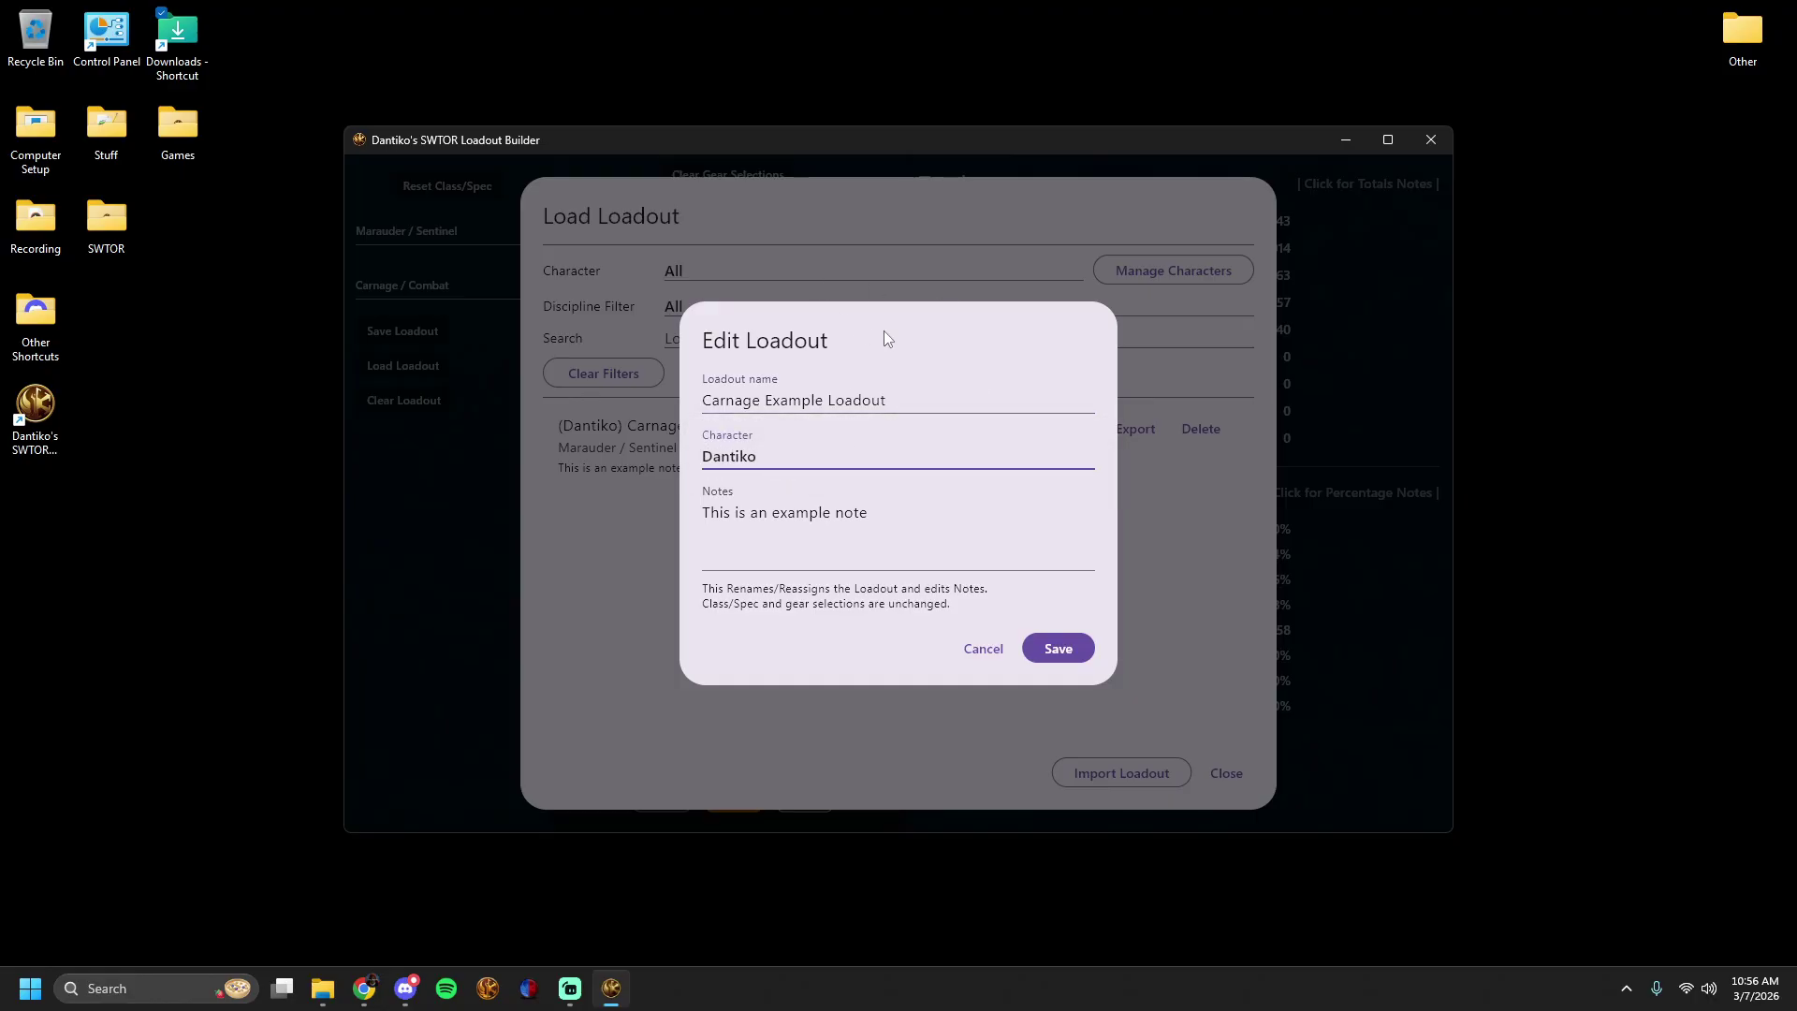
click(925, 520)
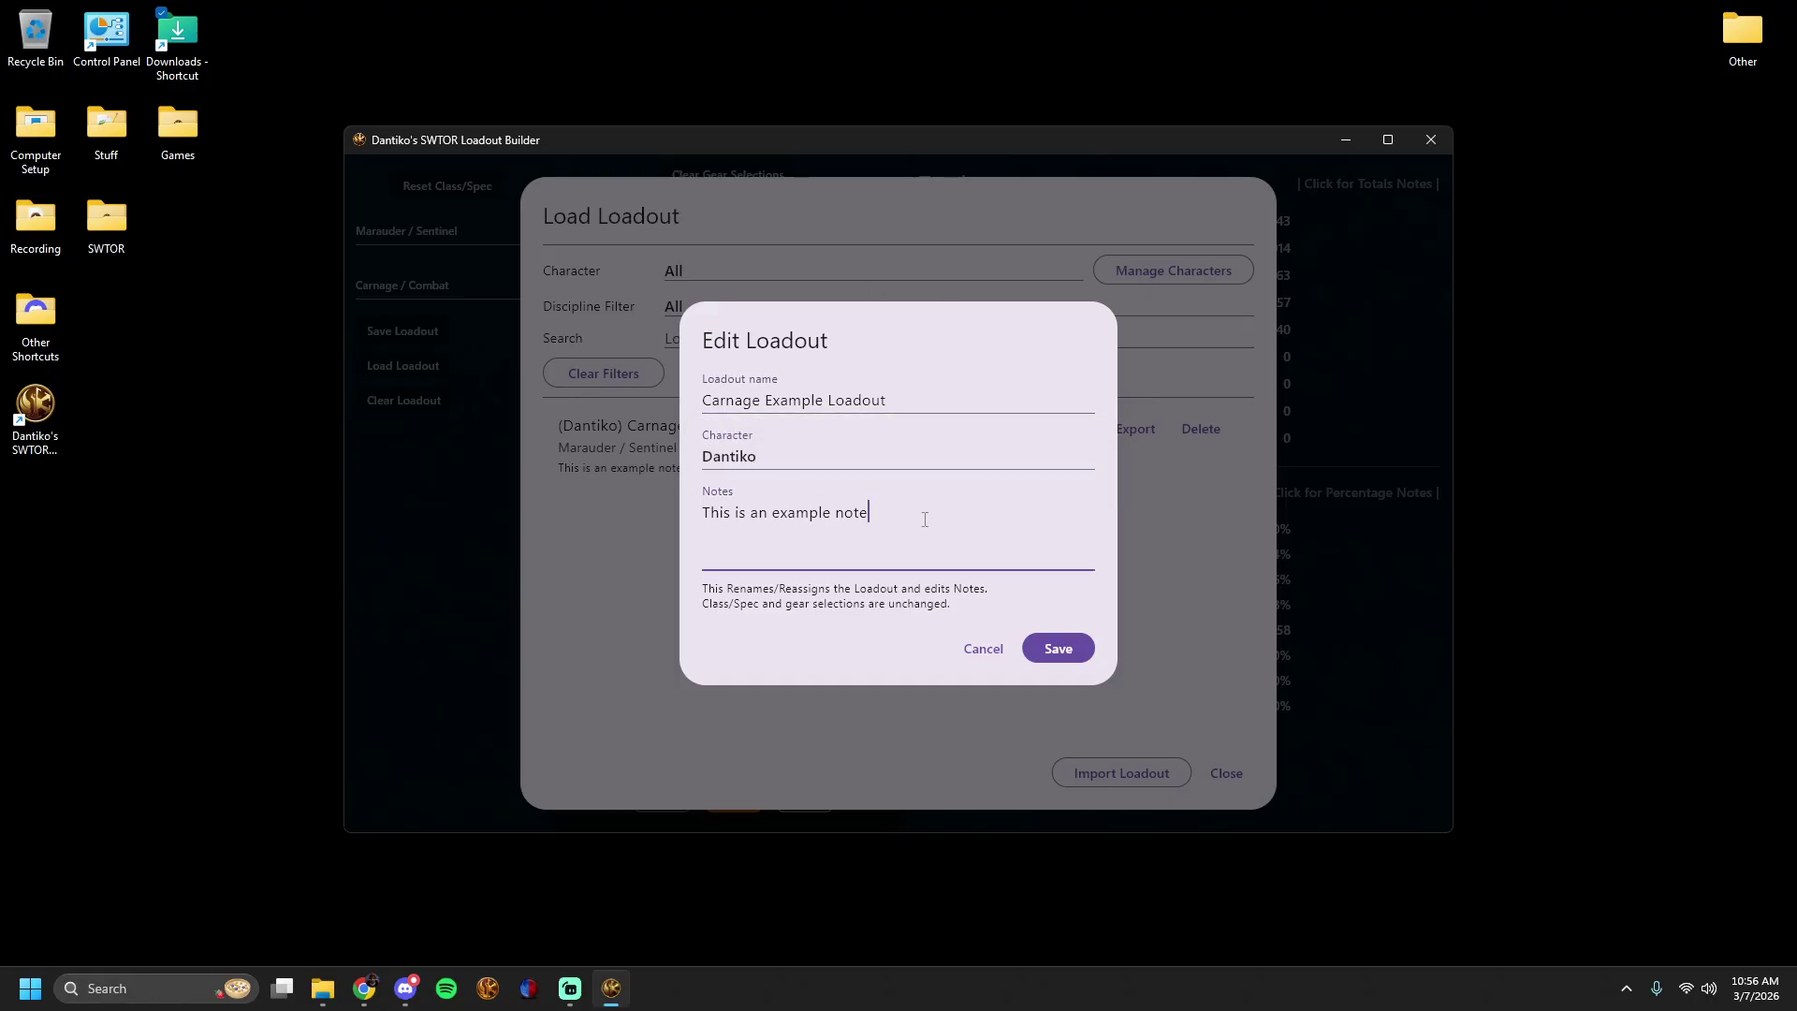
click(982, 648)
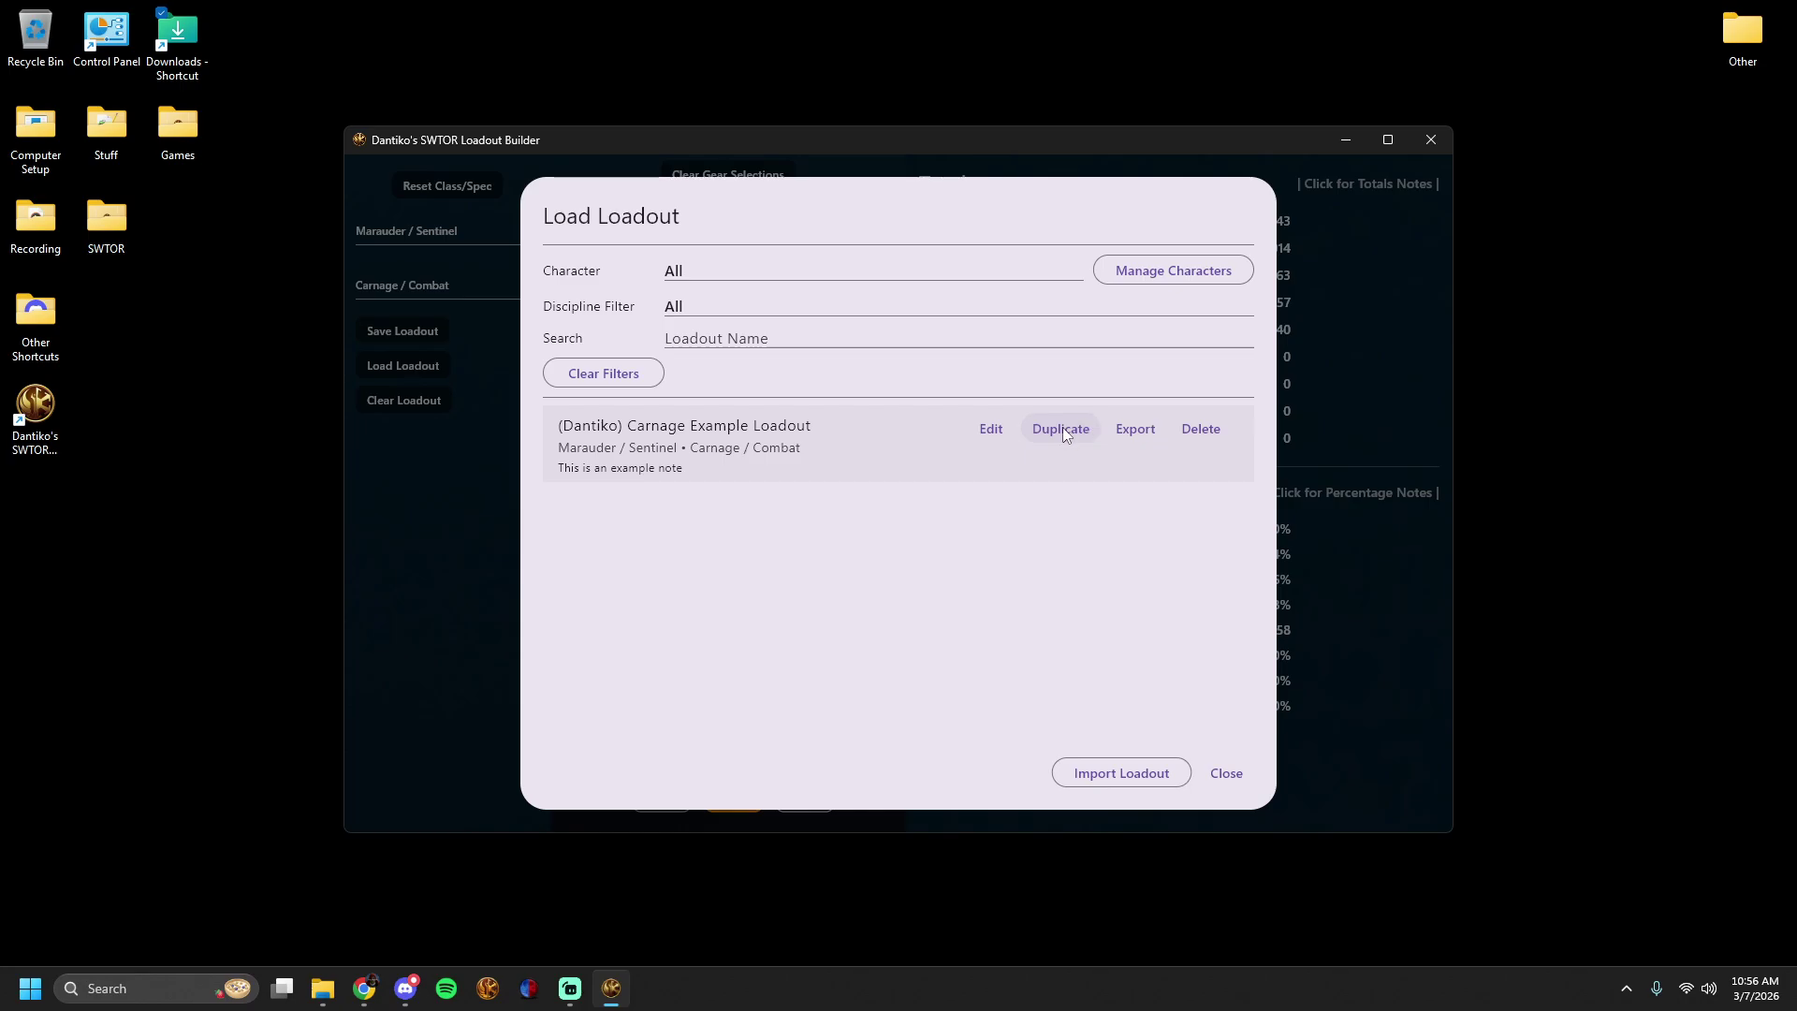
click(1064, 431)
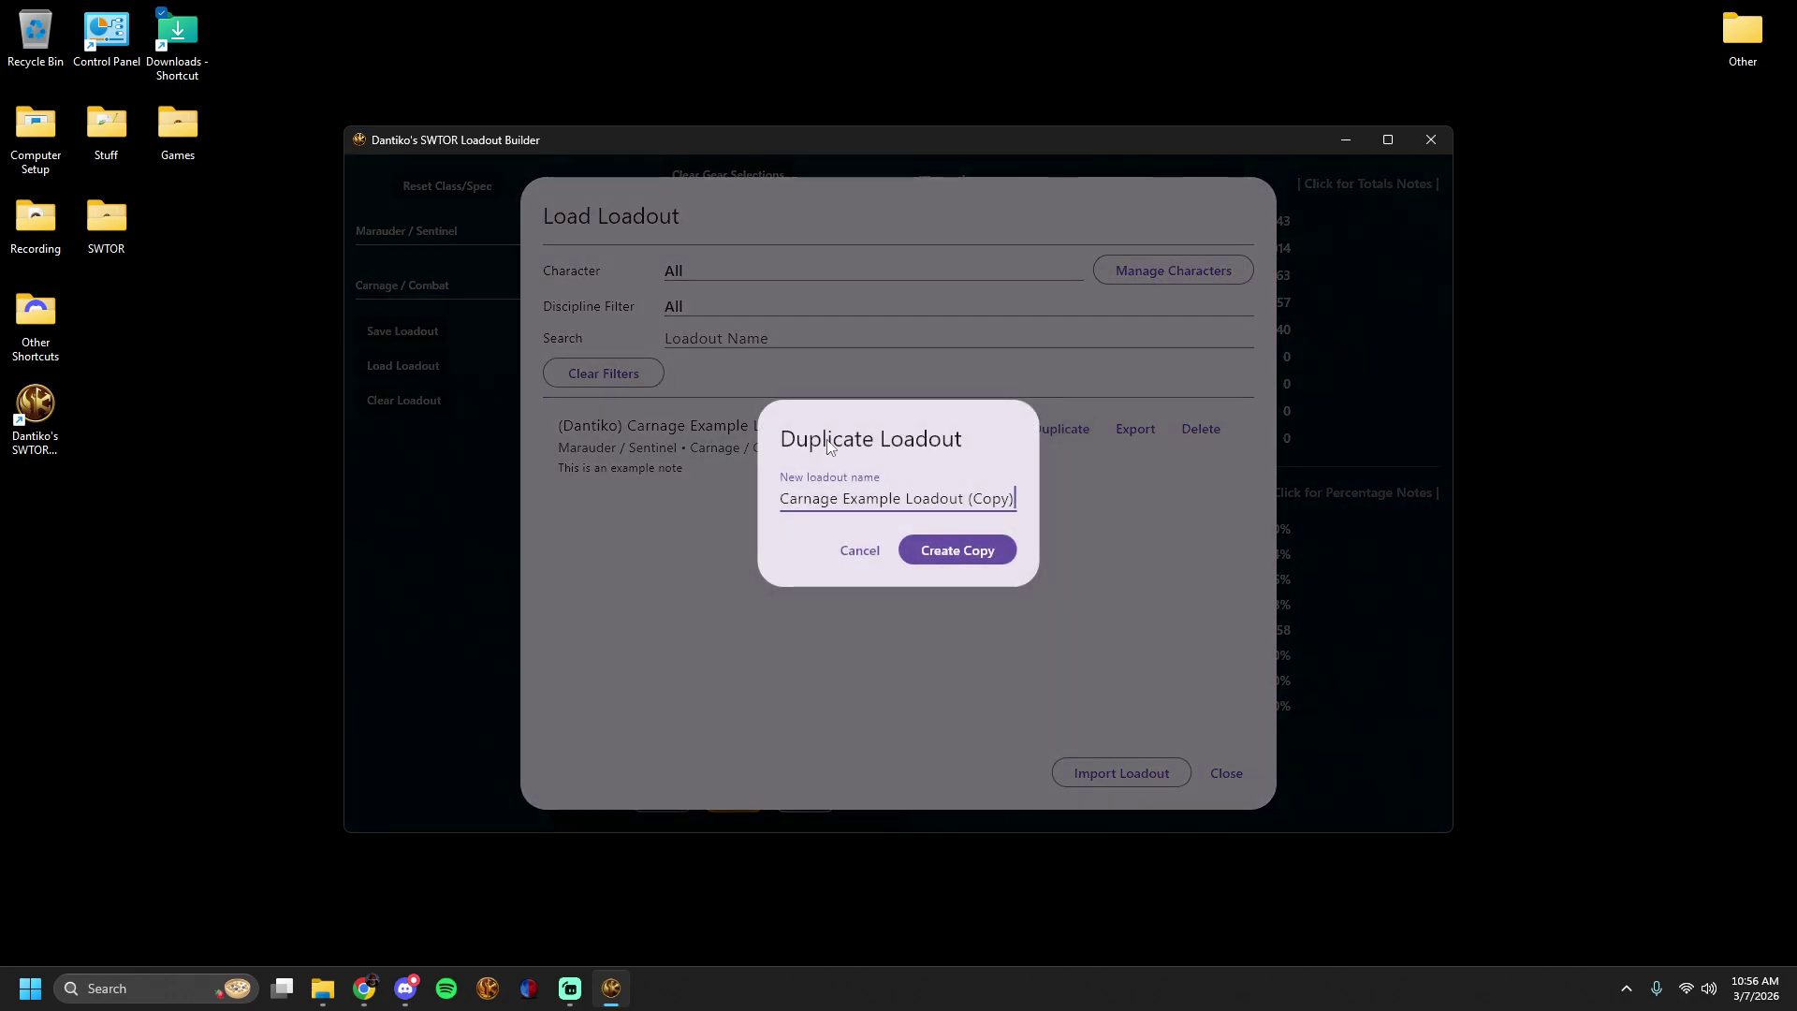
click(858, 552)
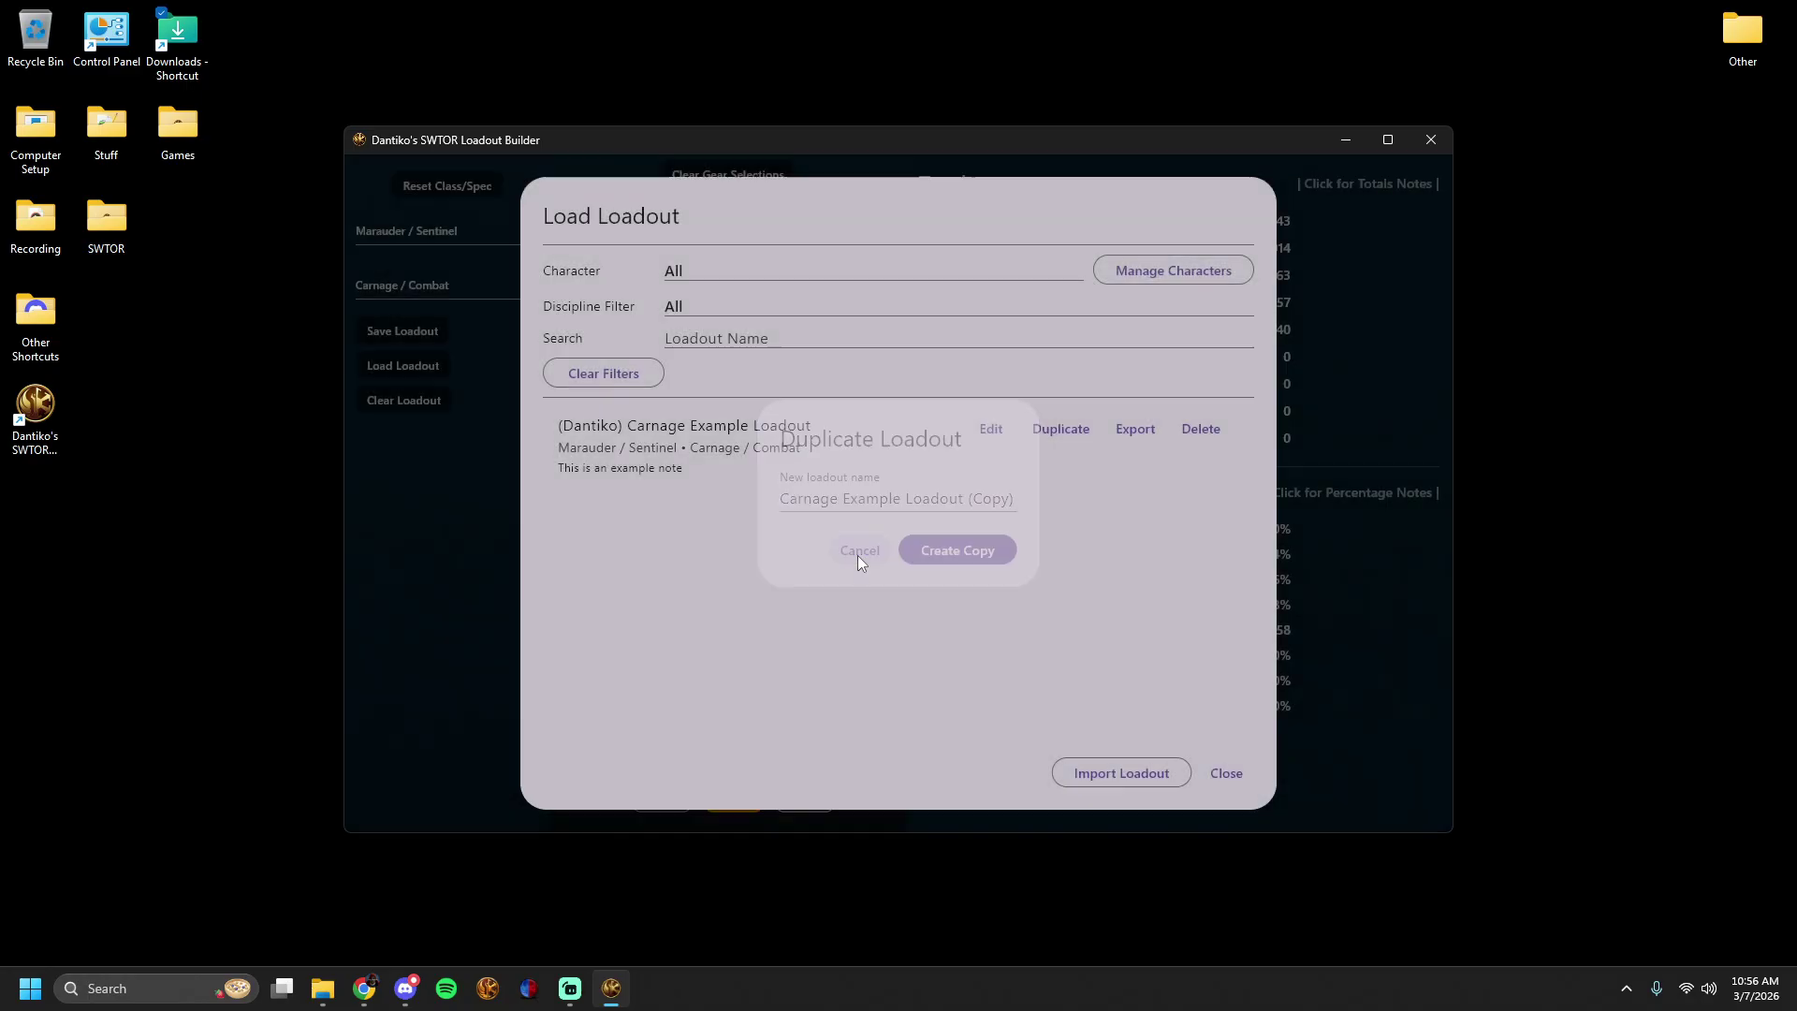
click(1057, 436)
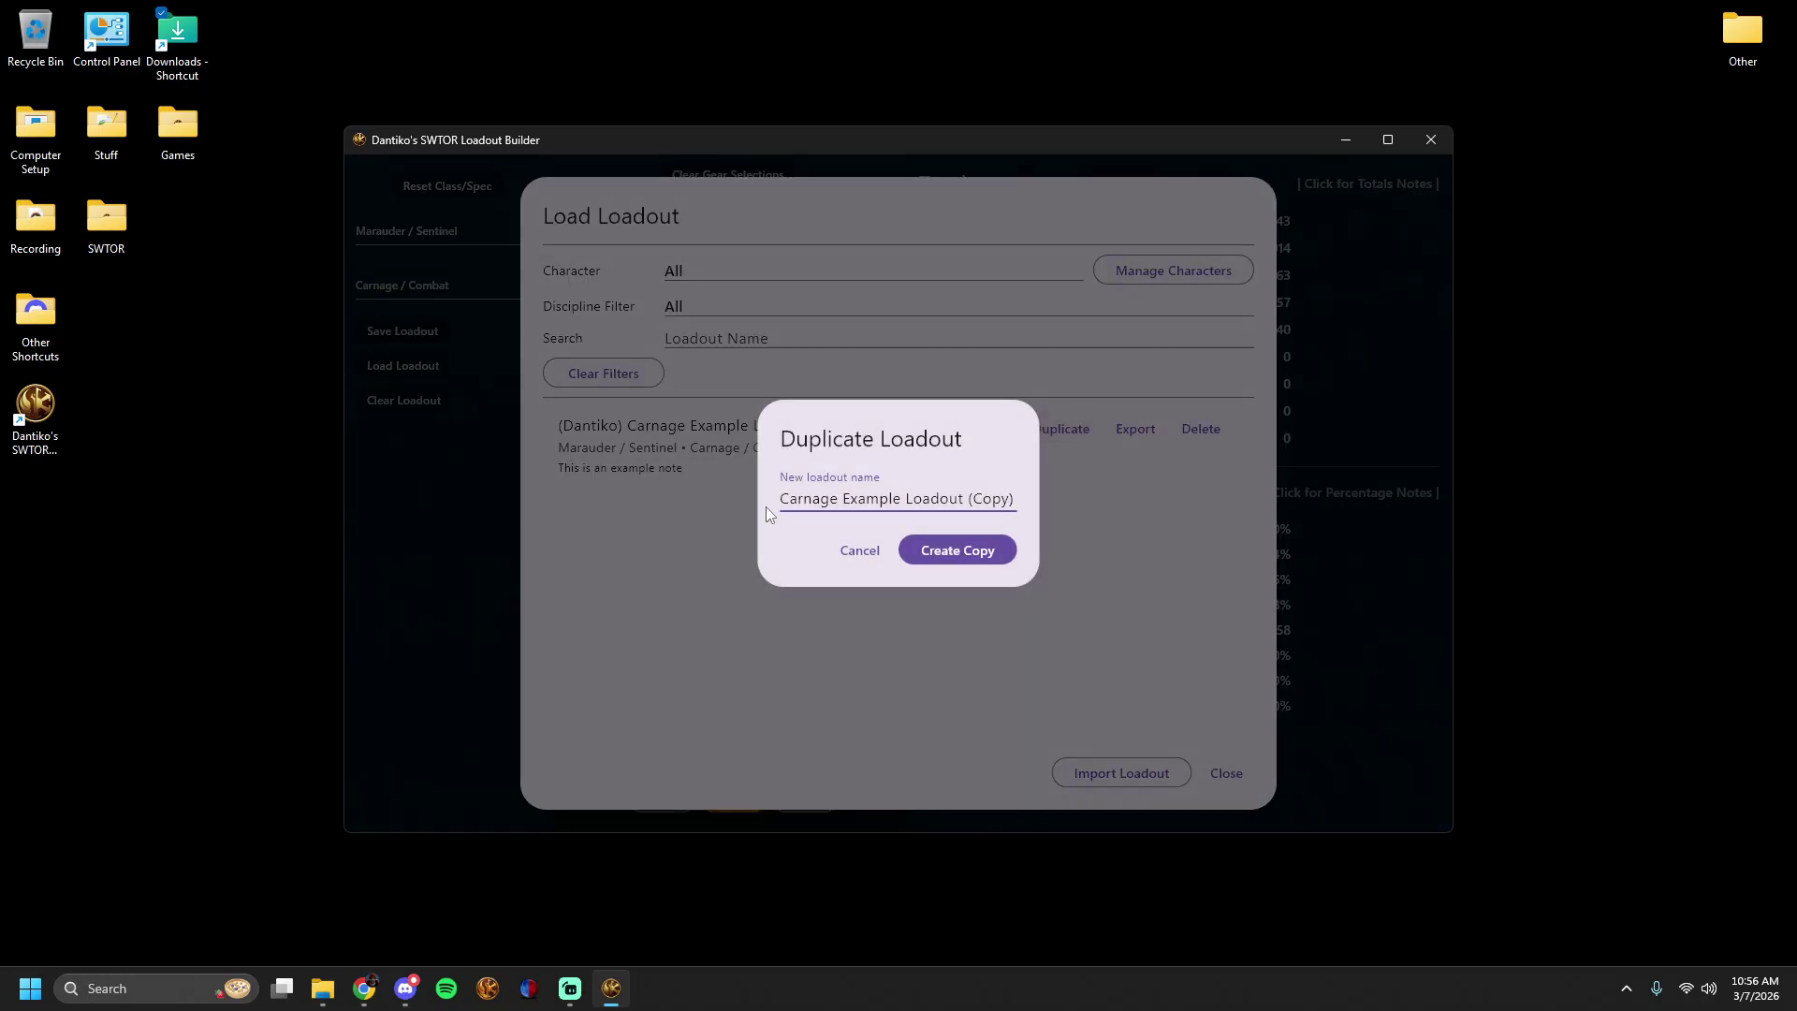
click(859, 551)
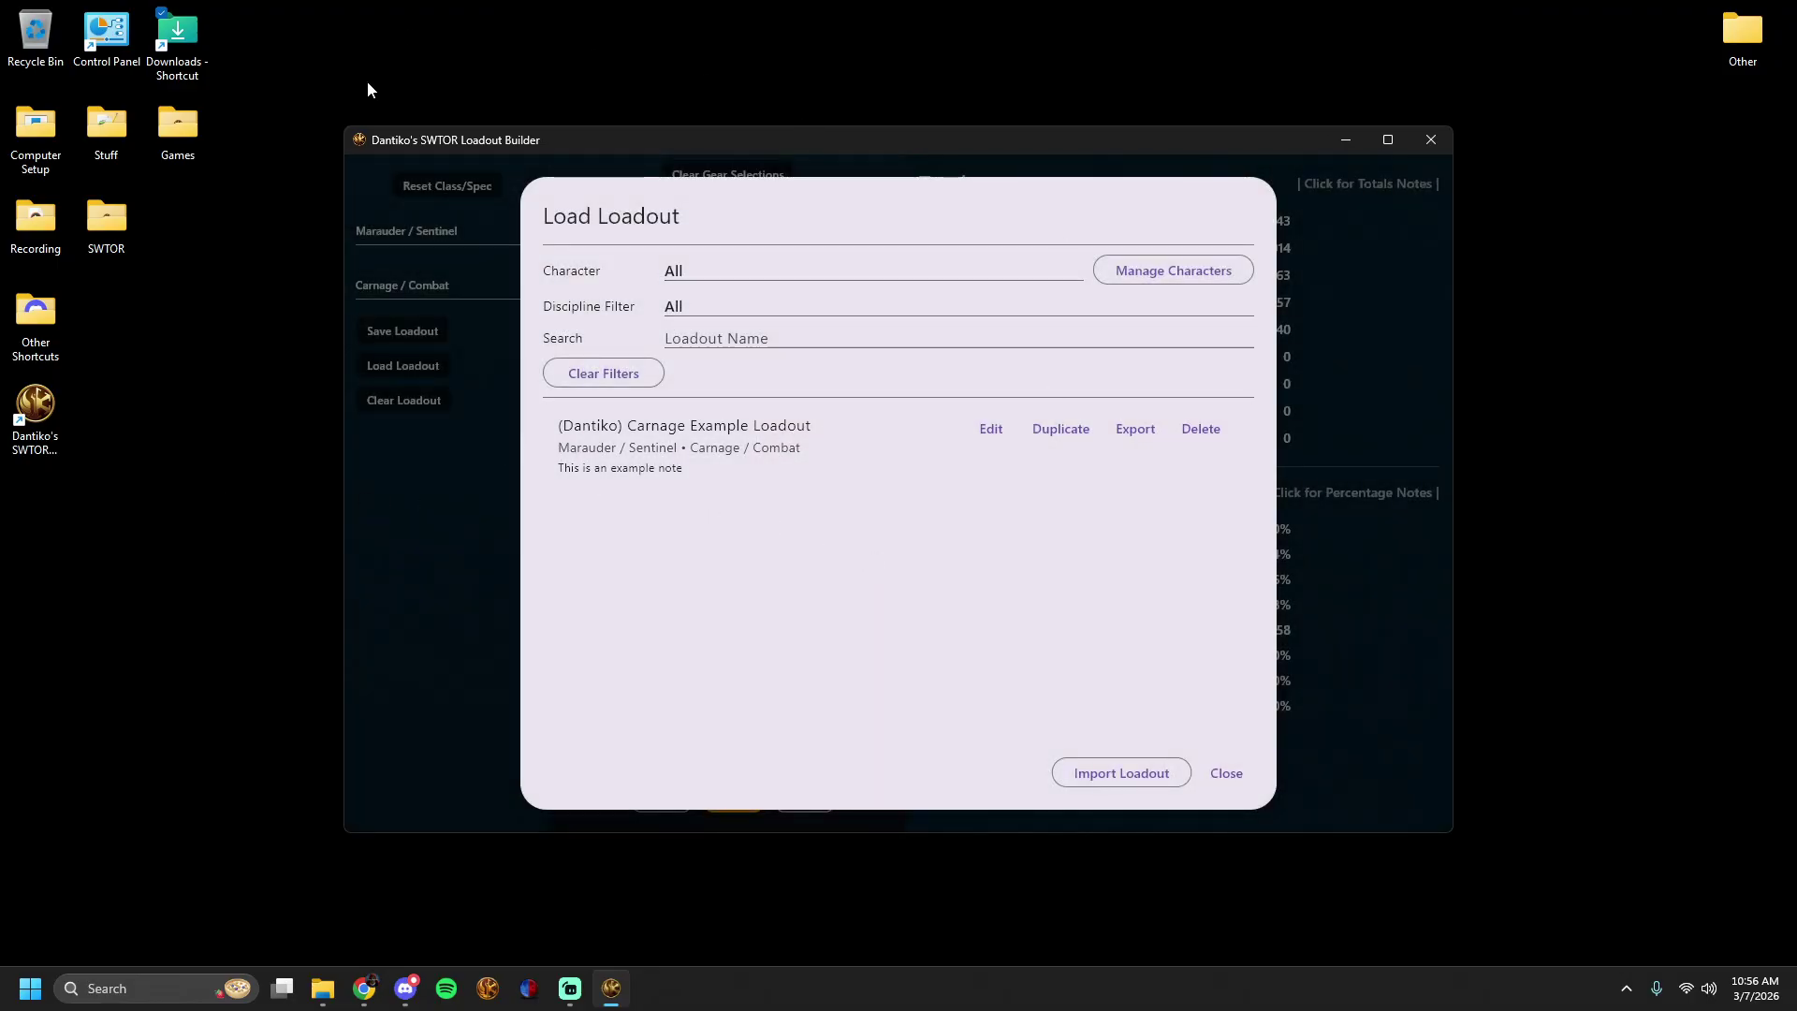
Duplicate the Carnage Example Loadout under the name "Carnage Duplicate Example".
click(1072, 430)
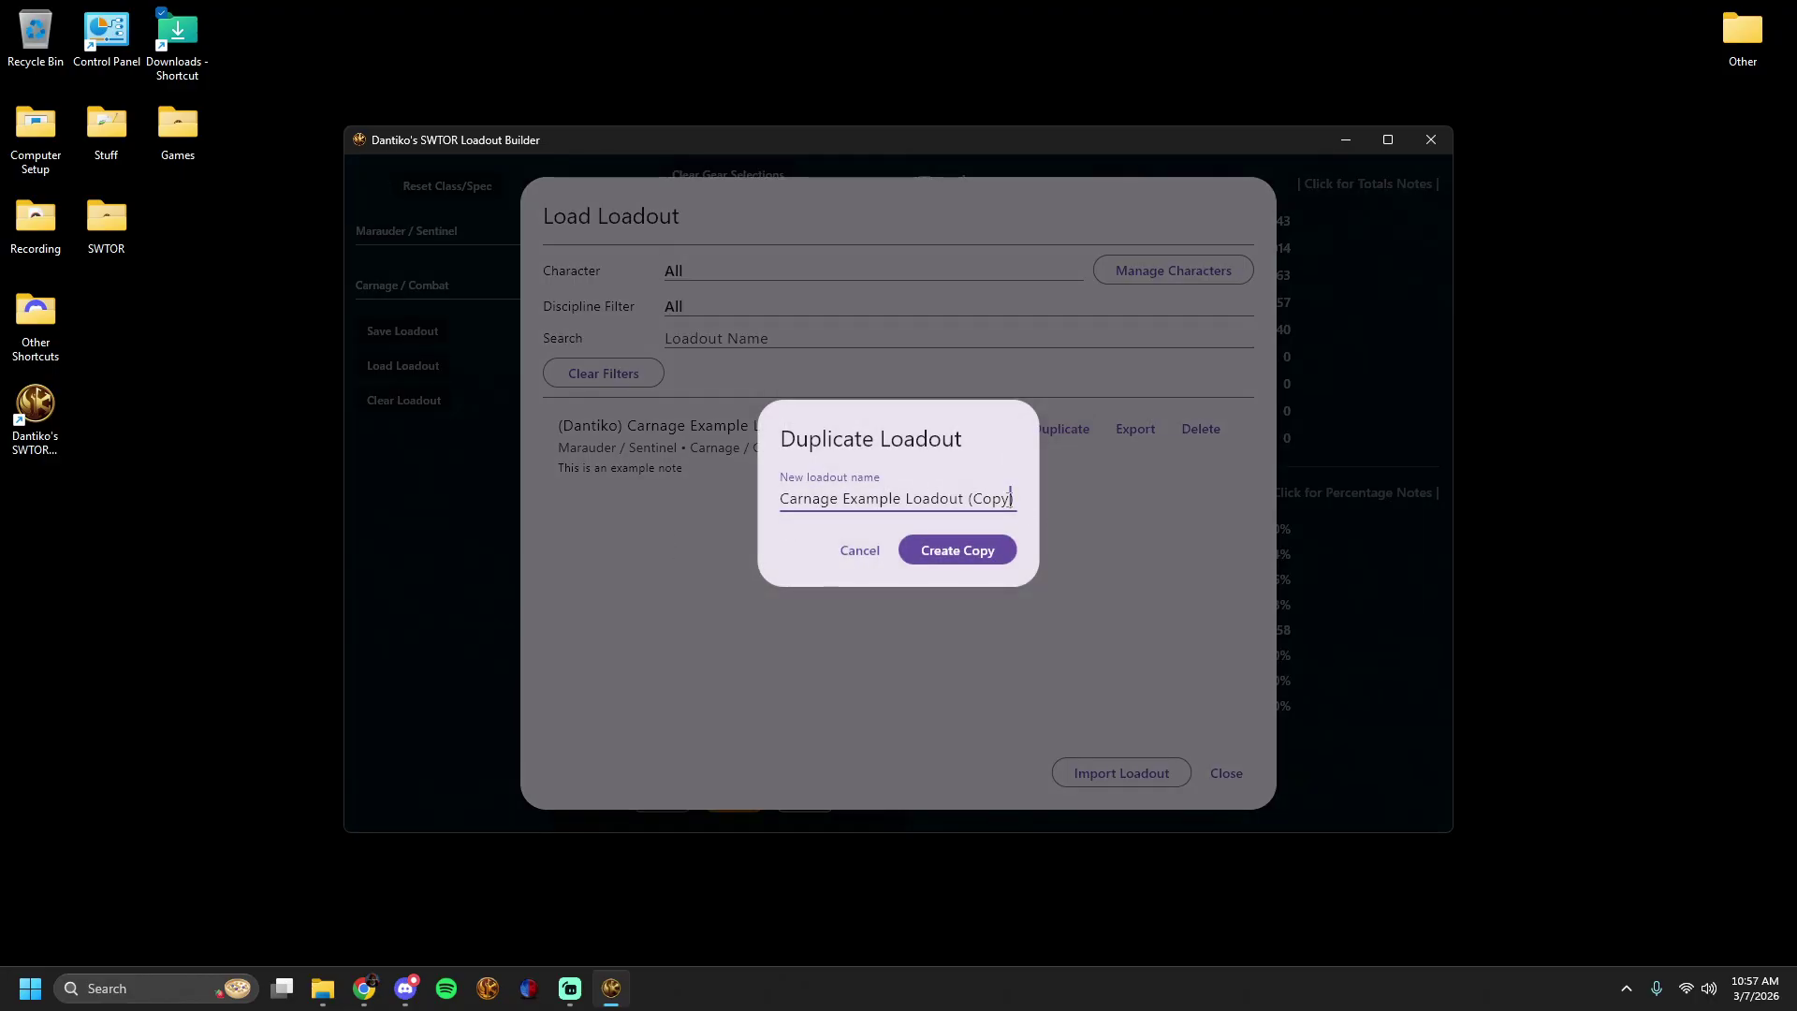
key(BackSpace)
key(BackSpace)
key(BackSpace)
key(BackSpace)
key(BackSpace)
key(BackSpace)
key(BackSpace)
key(BackSpace)
key(BackSpace)
key(BackSpace)
key(BackSpace)
key(BackSpace)
key(BackSpace)
key(BackSpace)
key(BackSpace)
key(BackSpace)
key(BackSpace)
key(BackSpace)
key(BackSpace)
key(BackSpace)
key(BackSpace)
key(BackSpace)
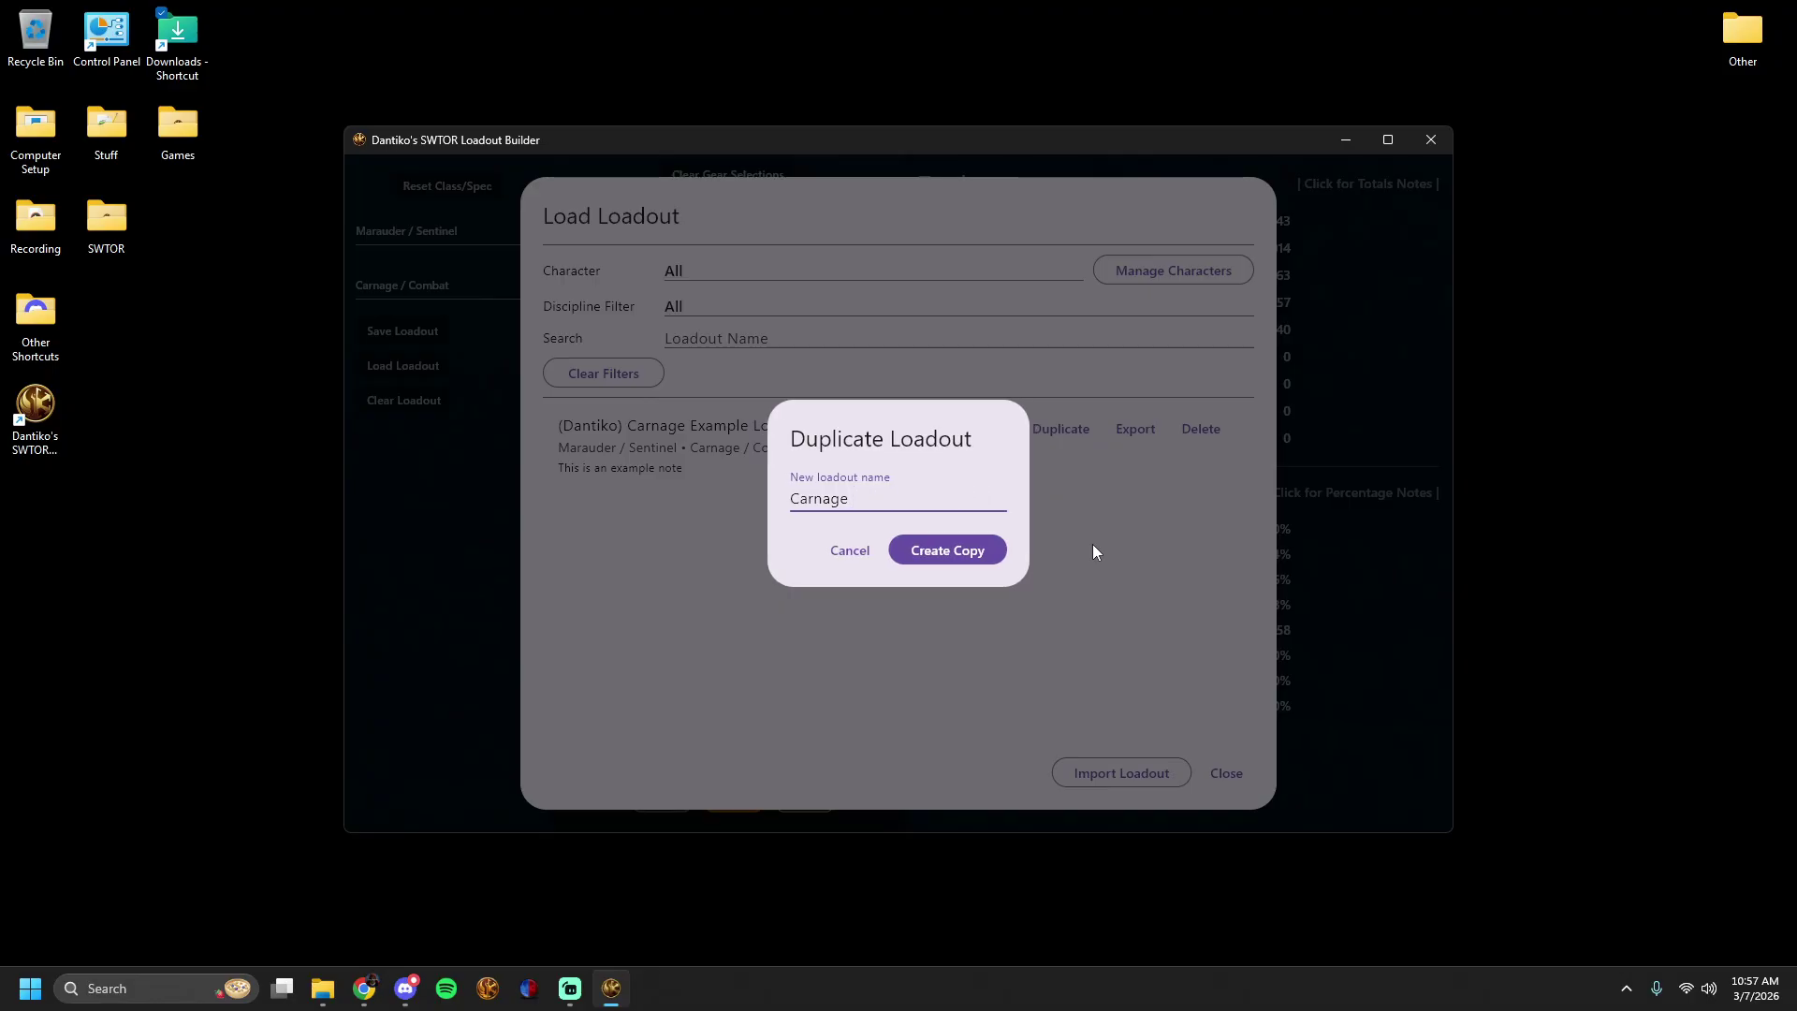
text(Duplicate Example)
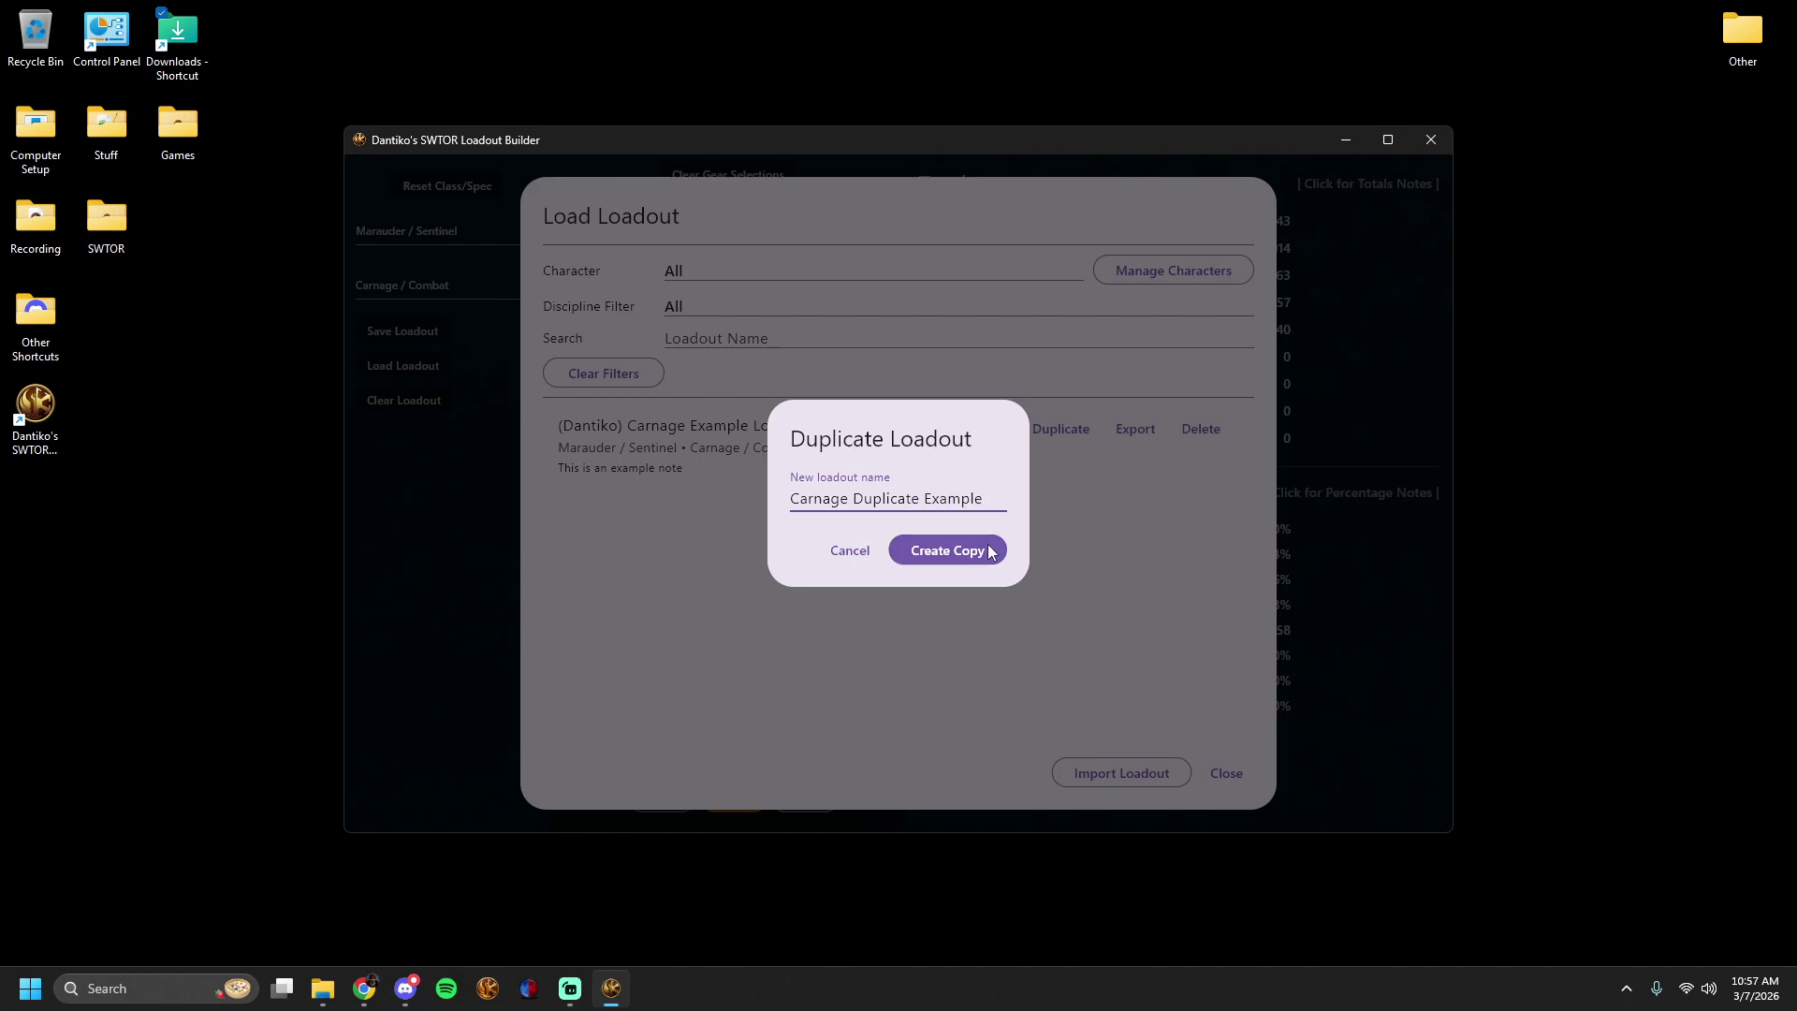
click(947, 550)
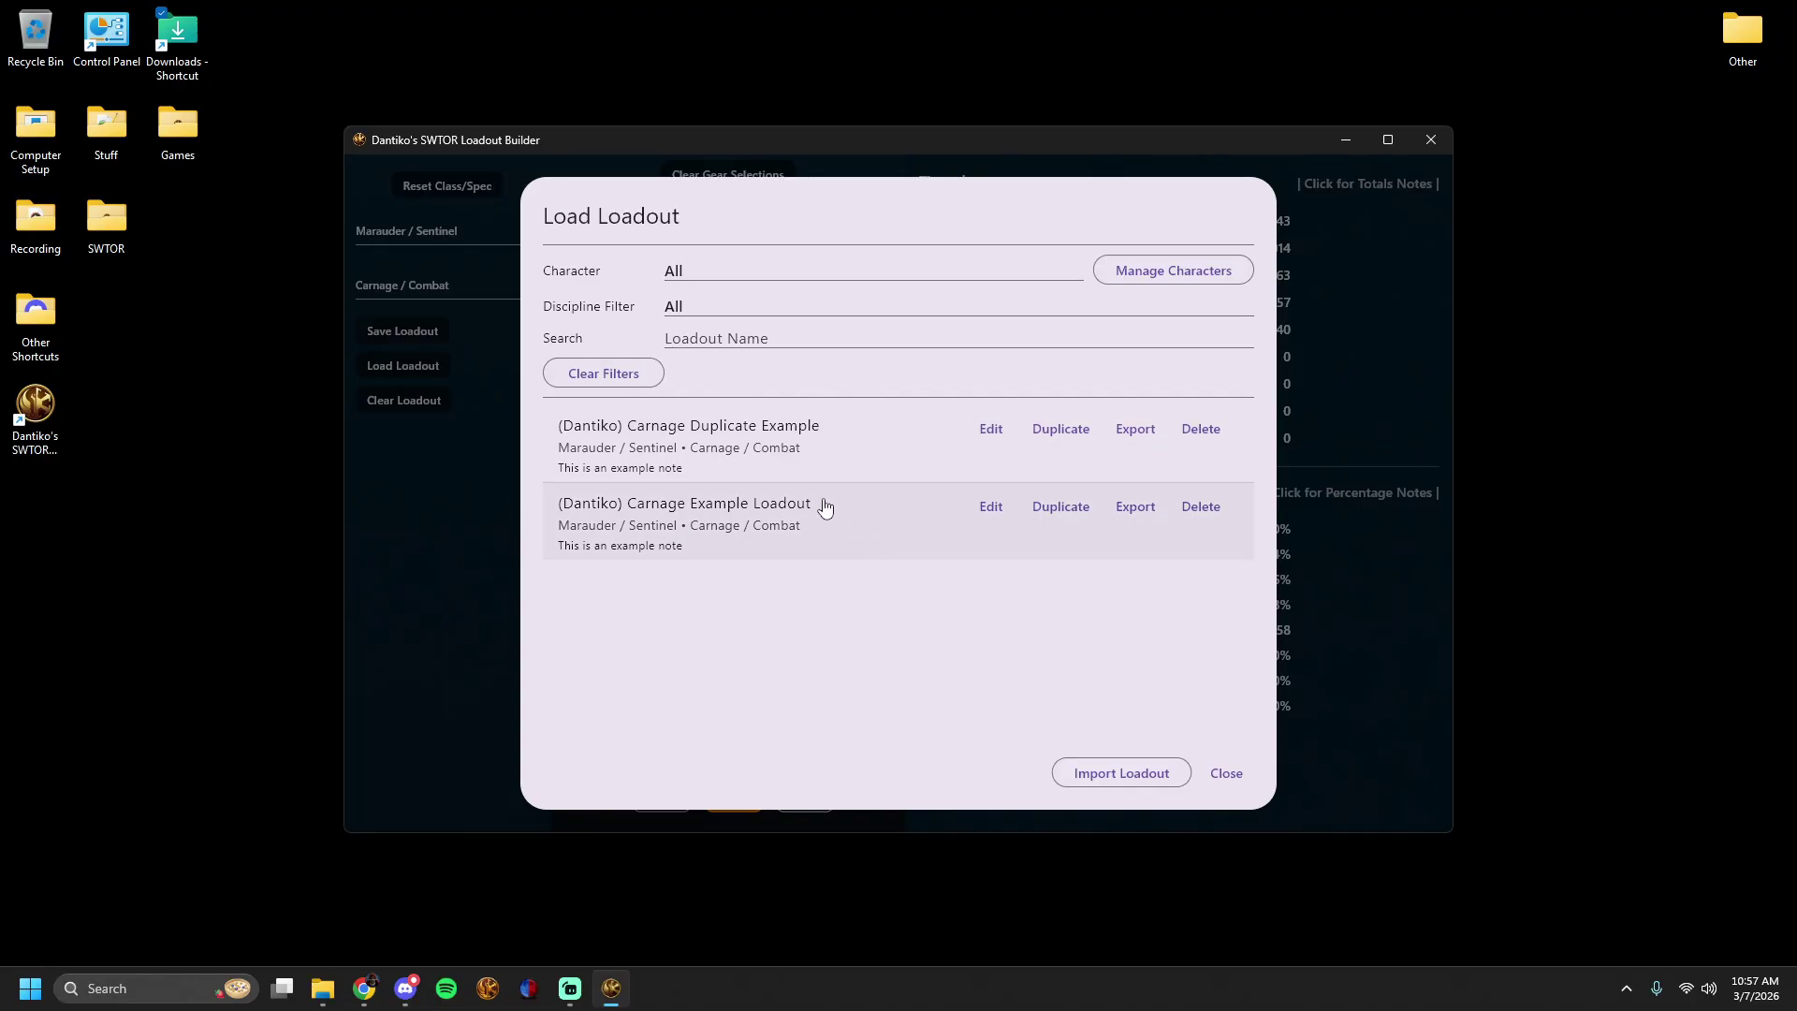
Check the edit options of Carnage Duplicate Example and the JSON export of Carnage Example Loadout, cancelling both.
click(992, 430)
click(781, 448)
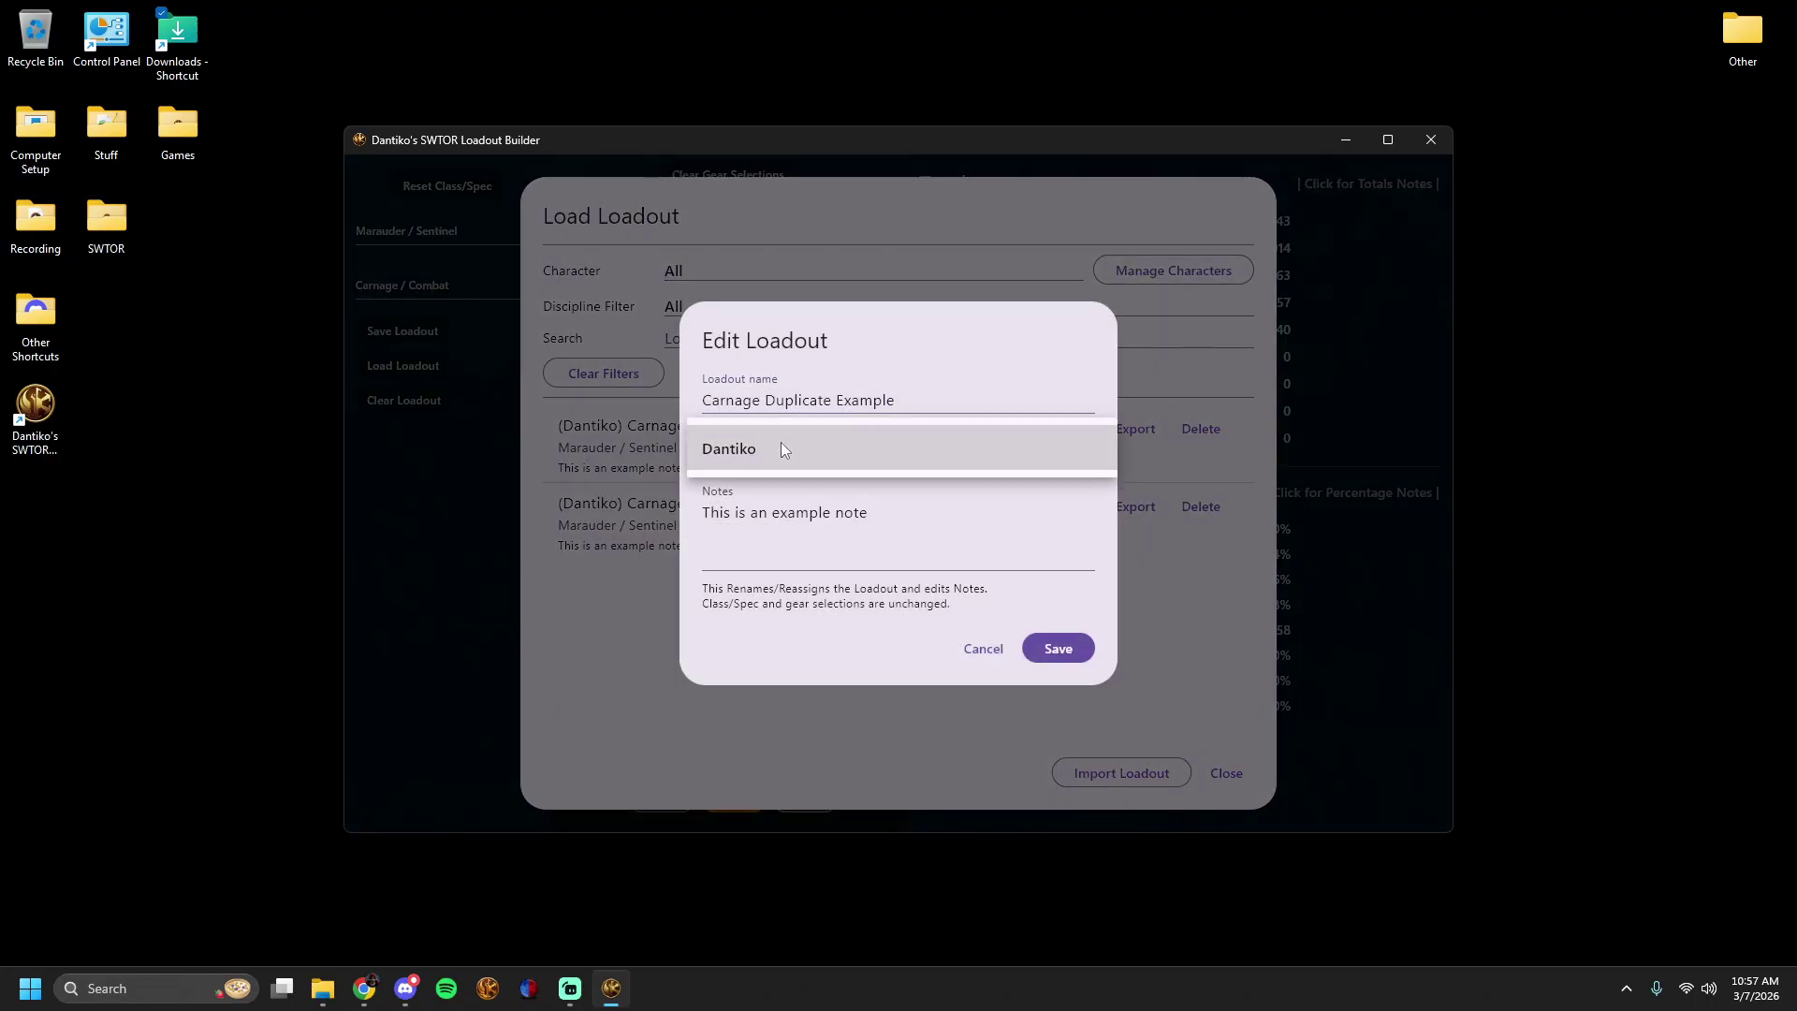
click(853, 554)
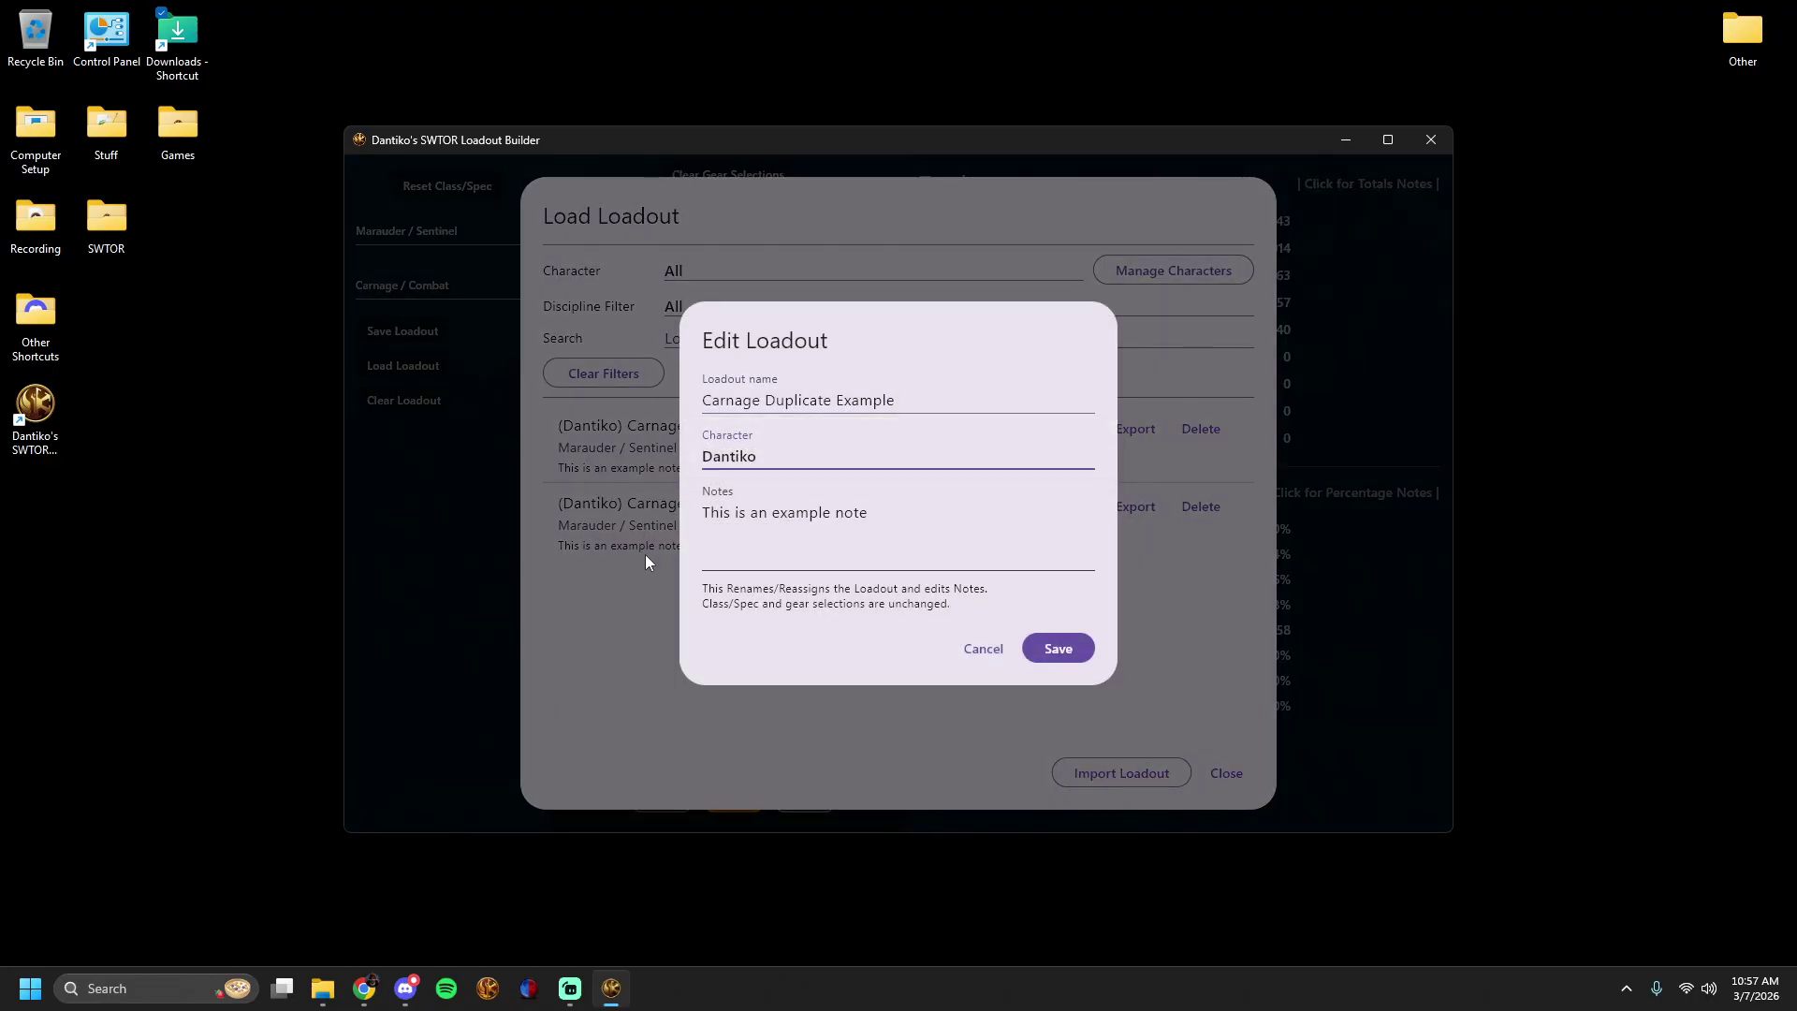
click(985, 655)
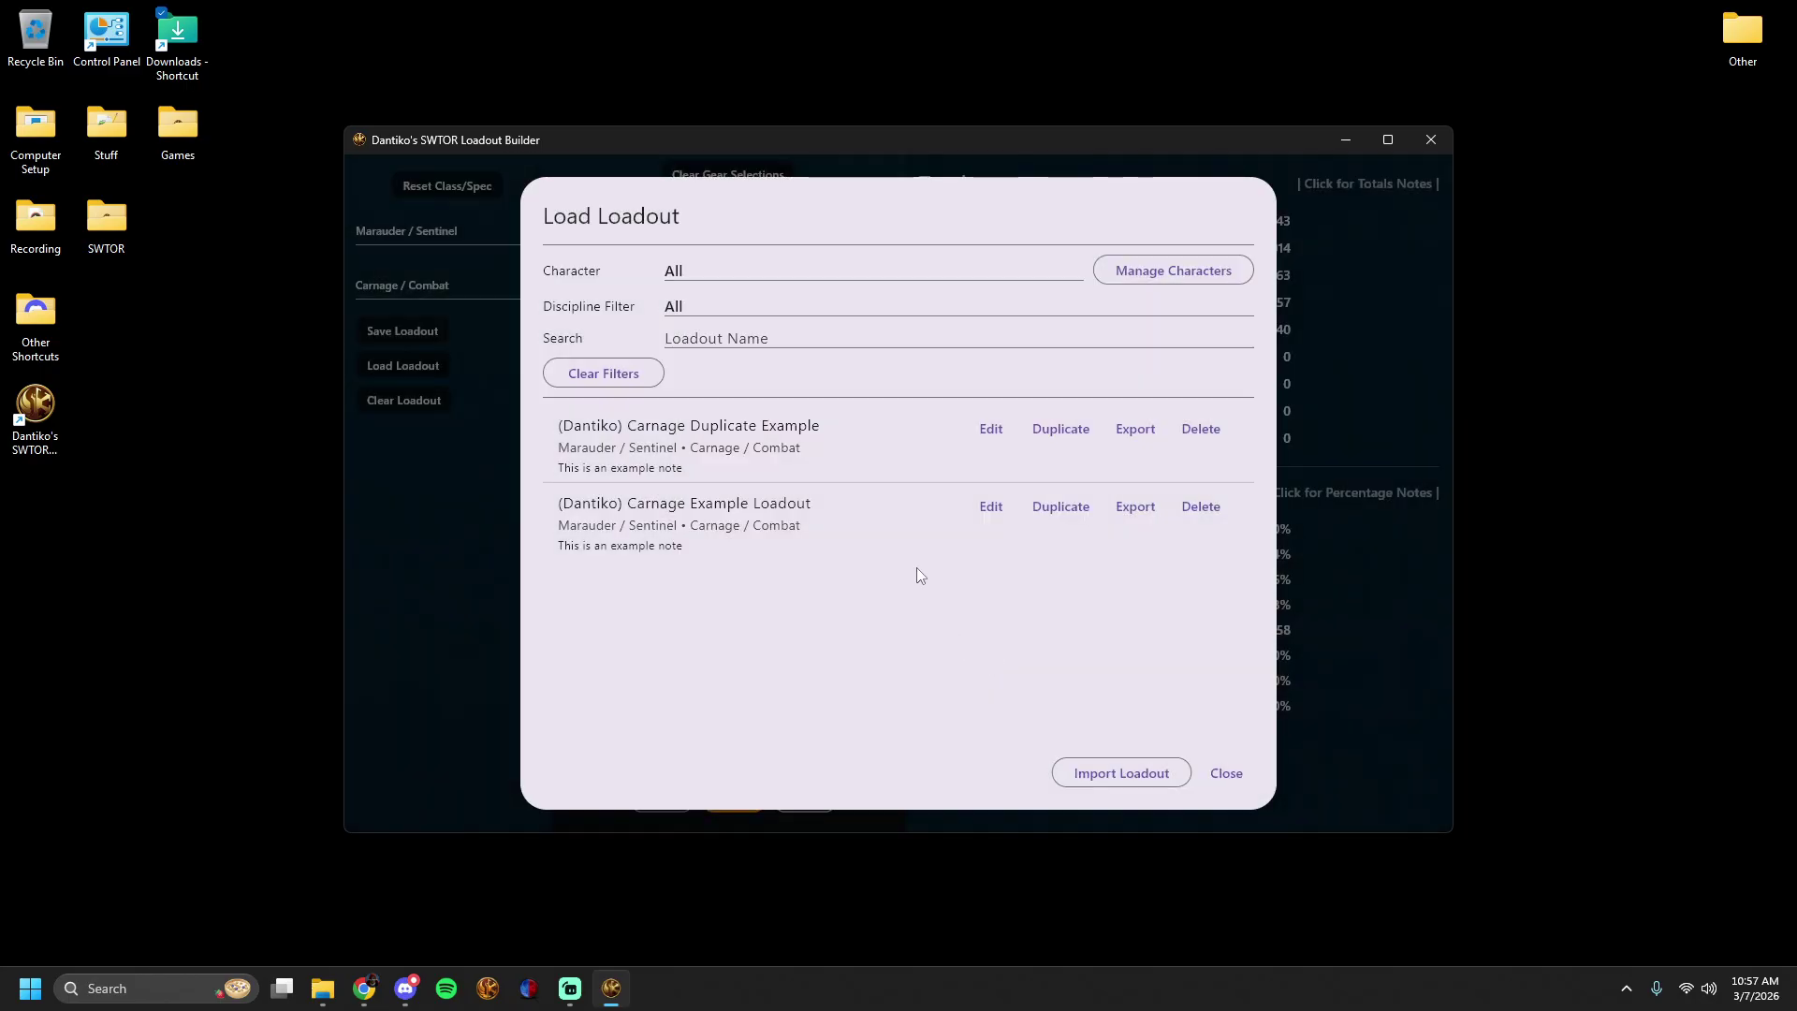
click(1137, 508)
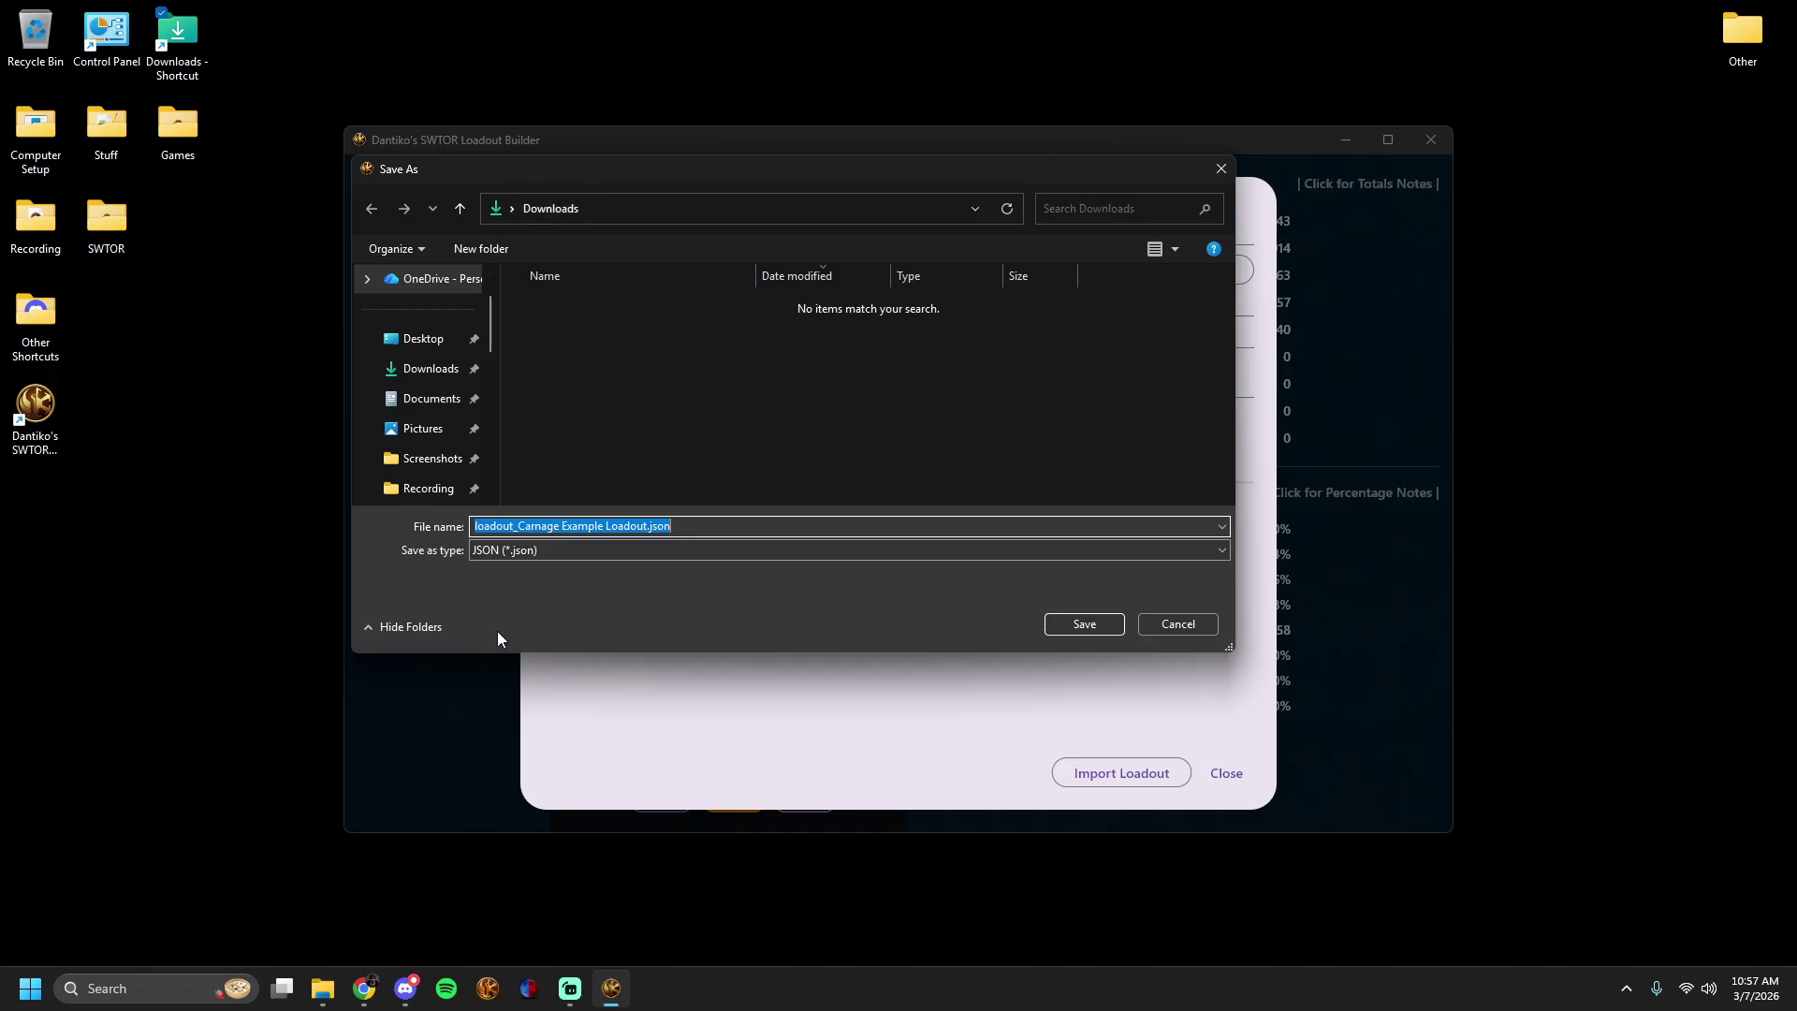
click(1177, 624)
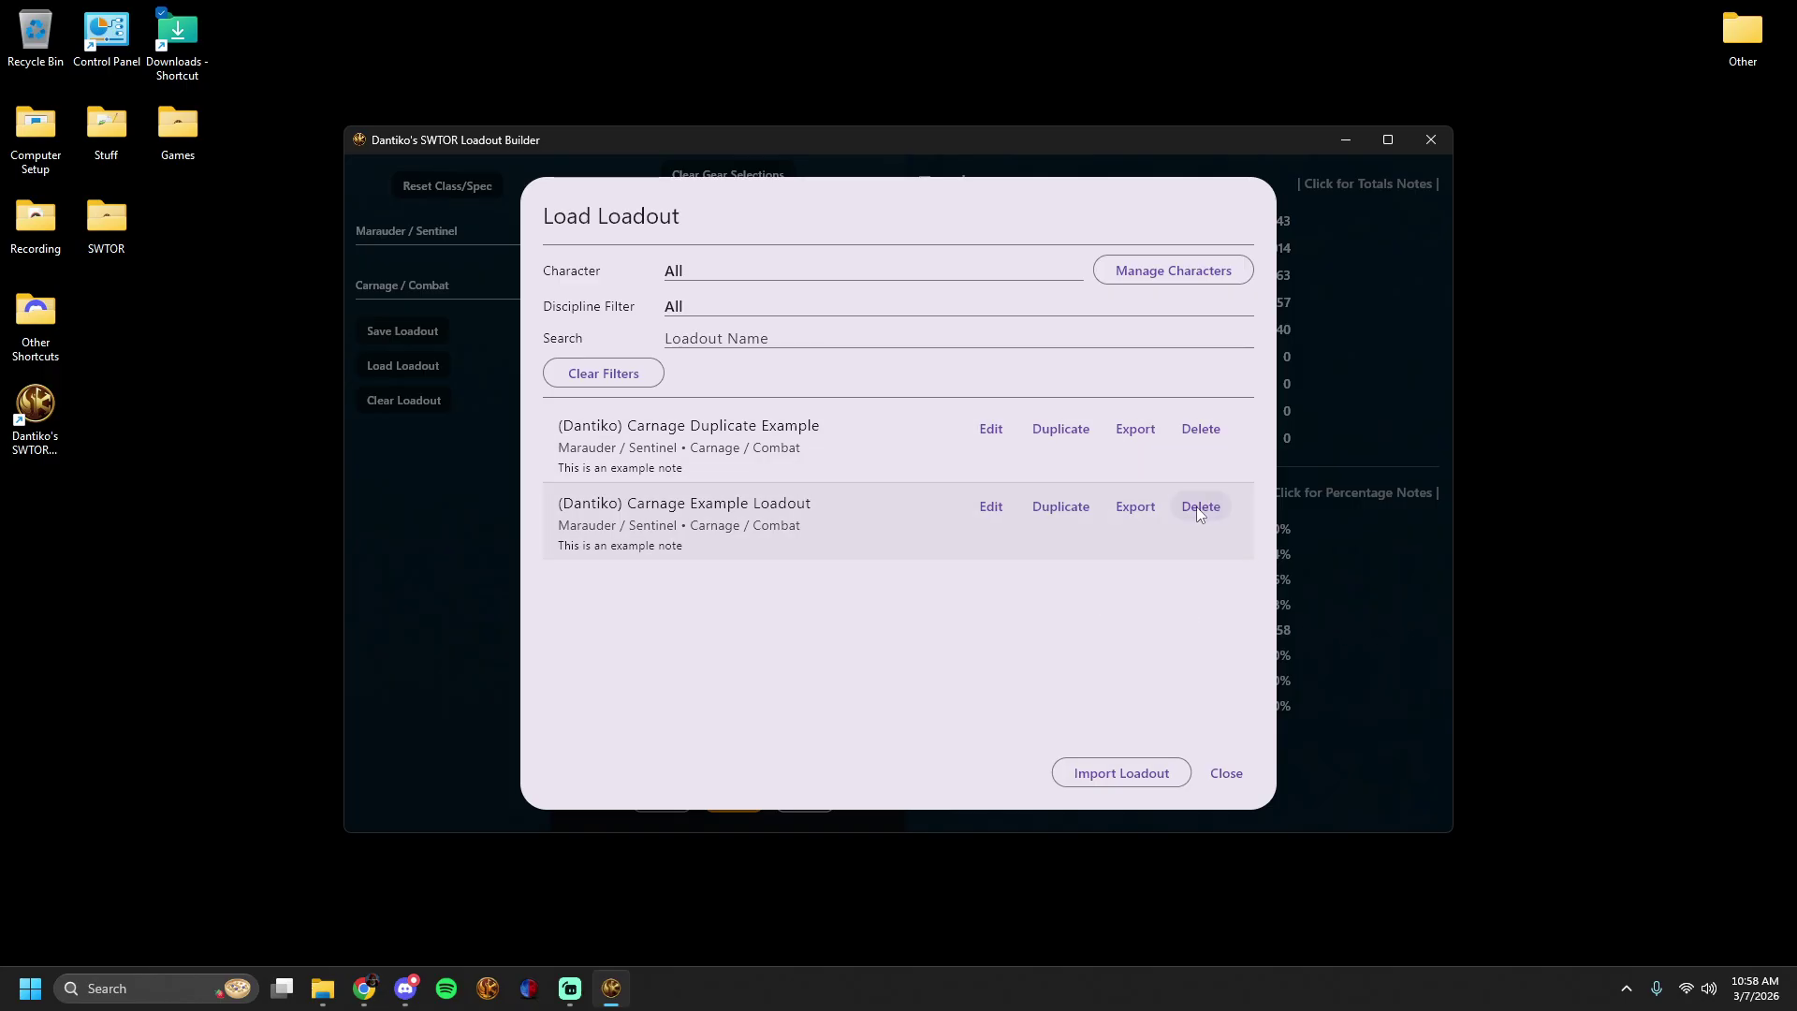
Delete the Carnage Duplicate Example loadout and confirm the deletion.
click(1189, 431)
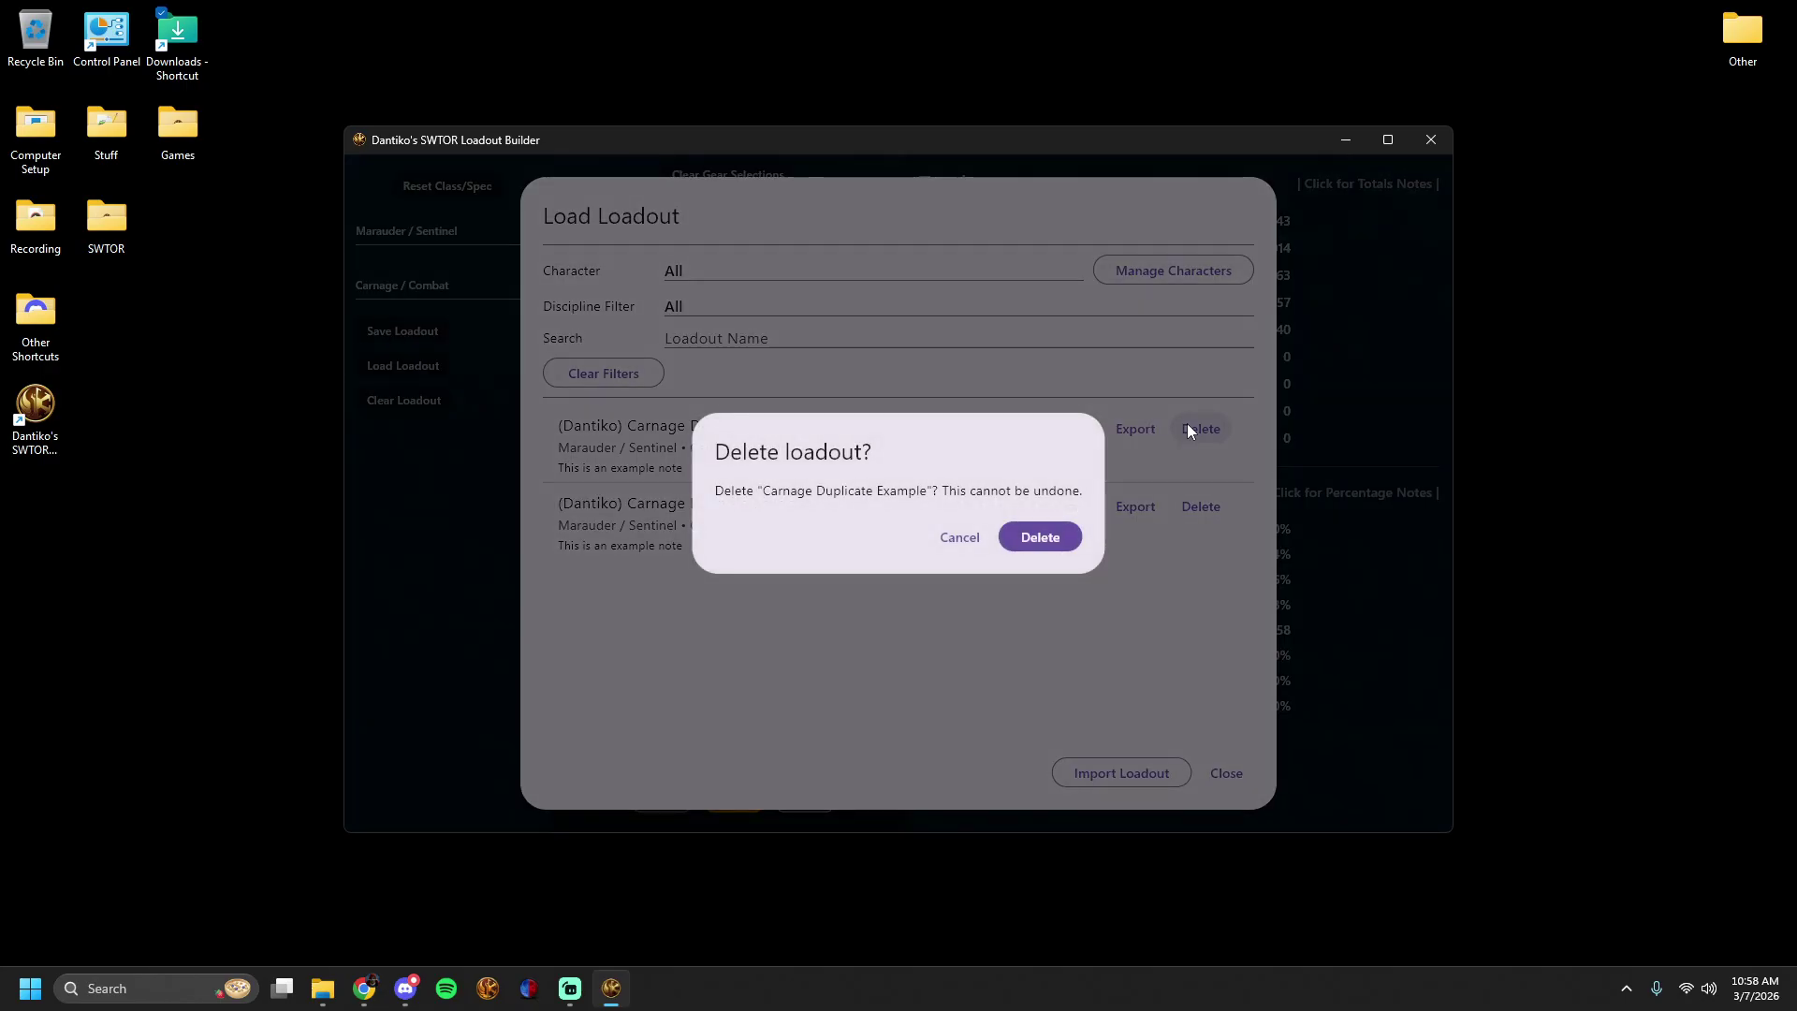
click(1022, 544)
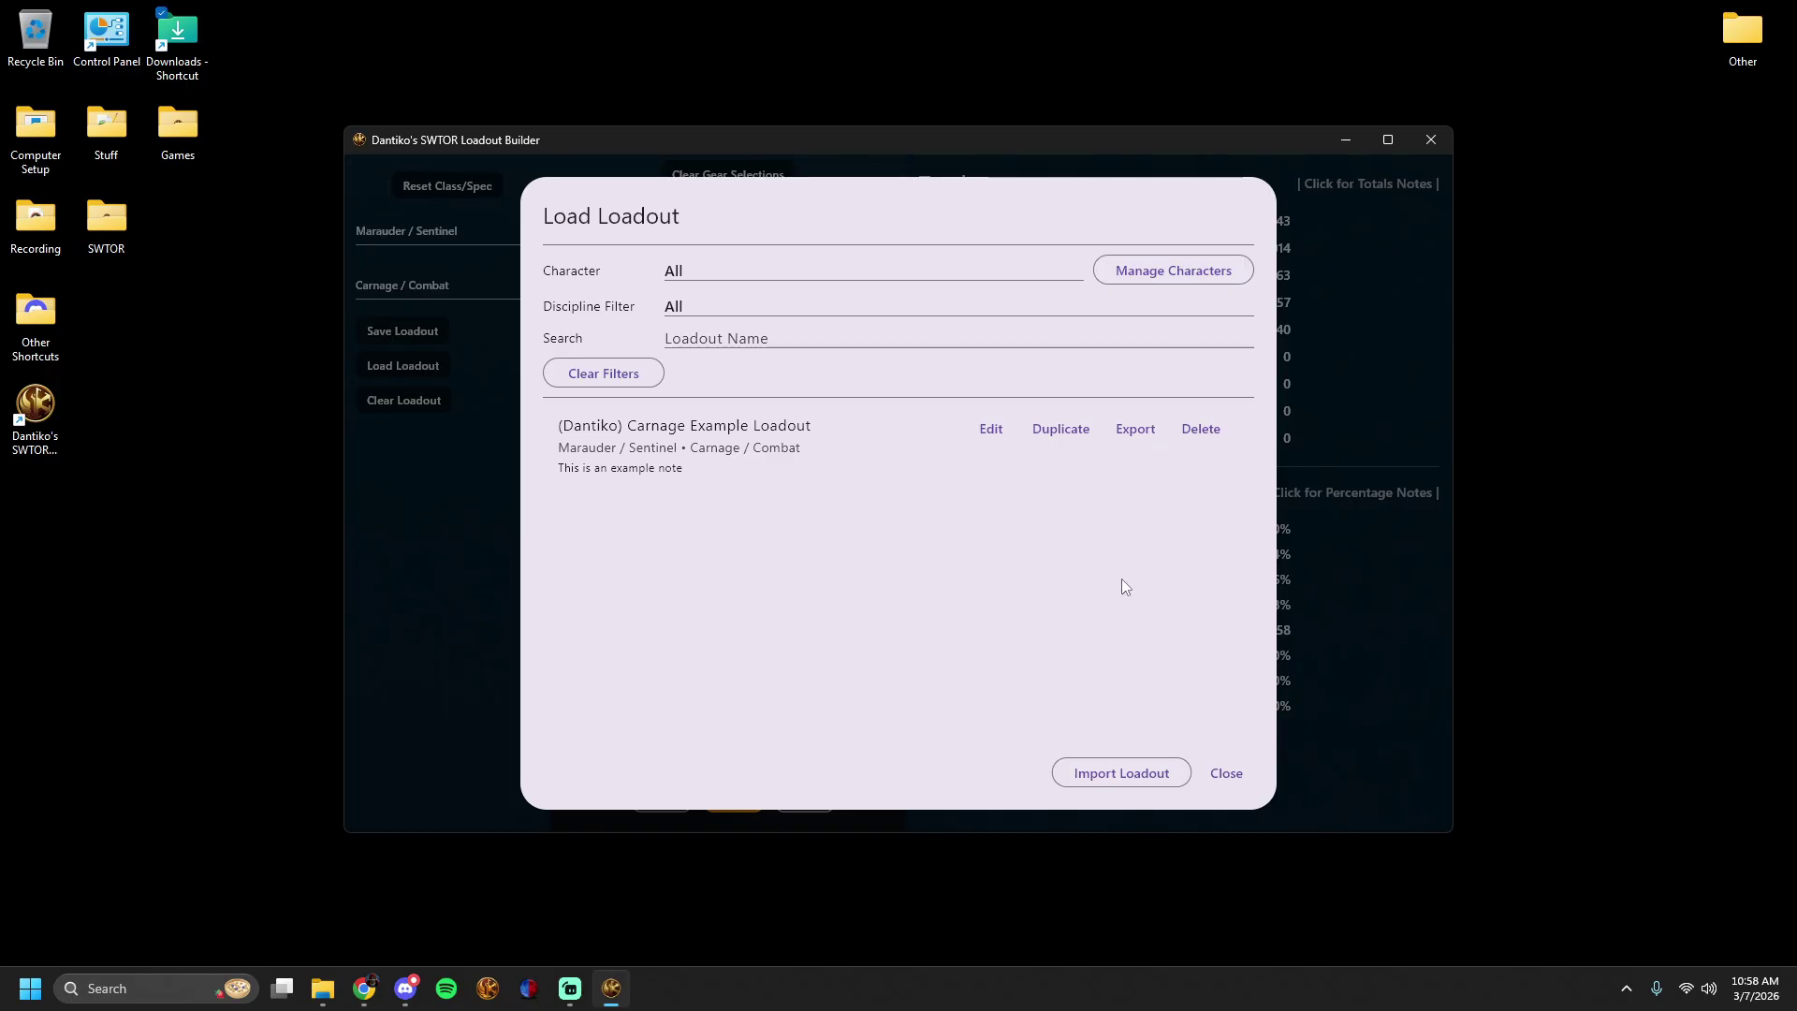
Start a loadout import and create a new character named "Dadtiko" from its character selection.
click(1079, 777)
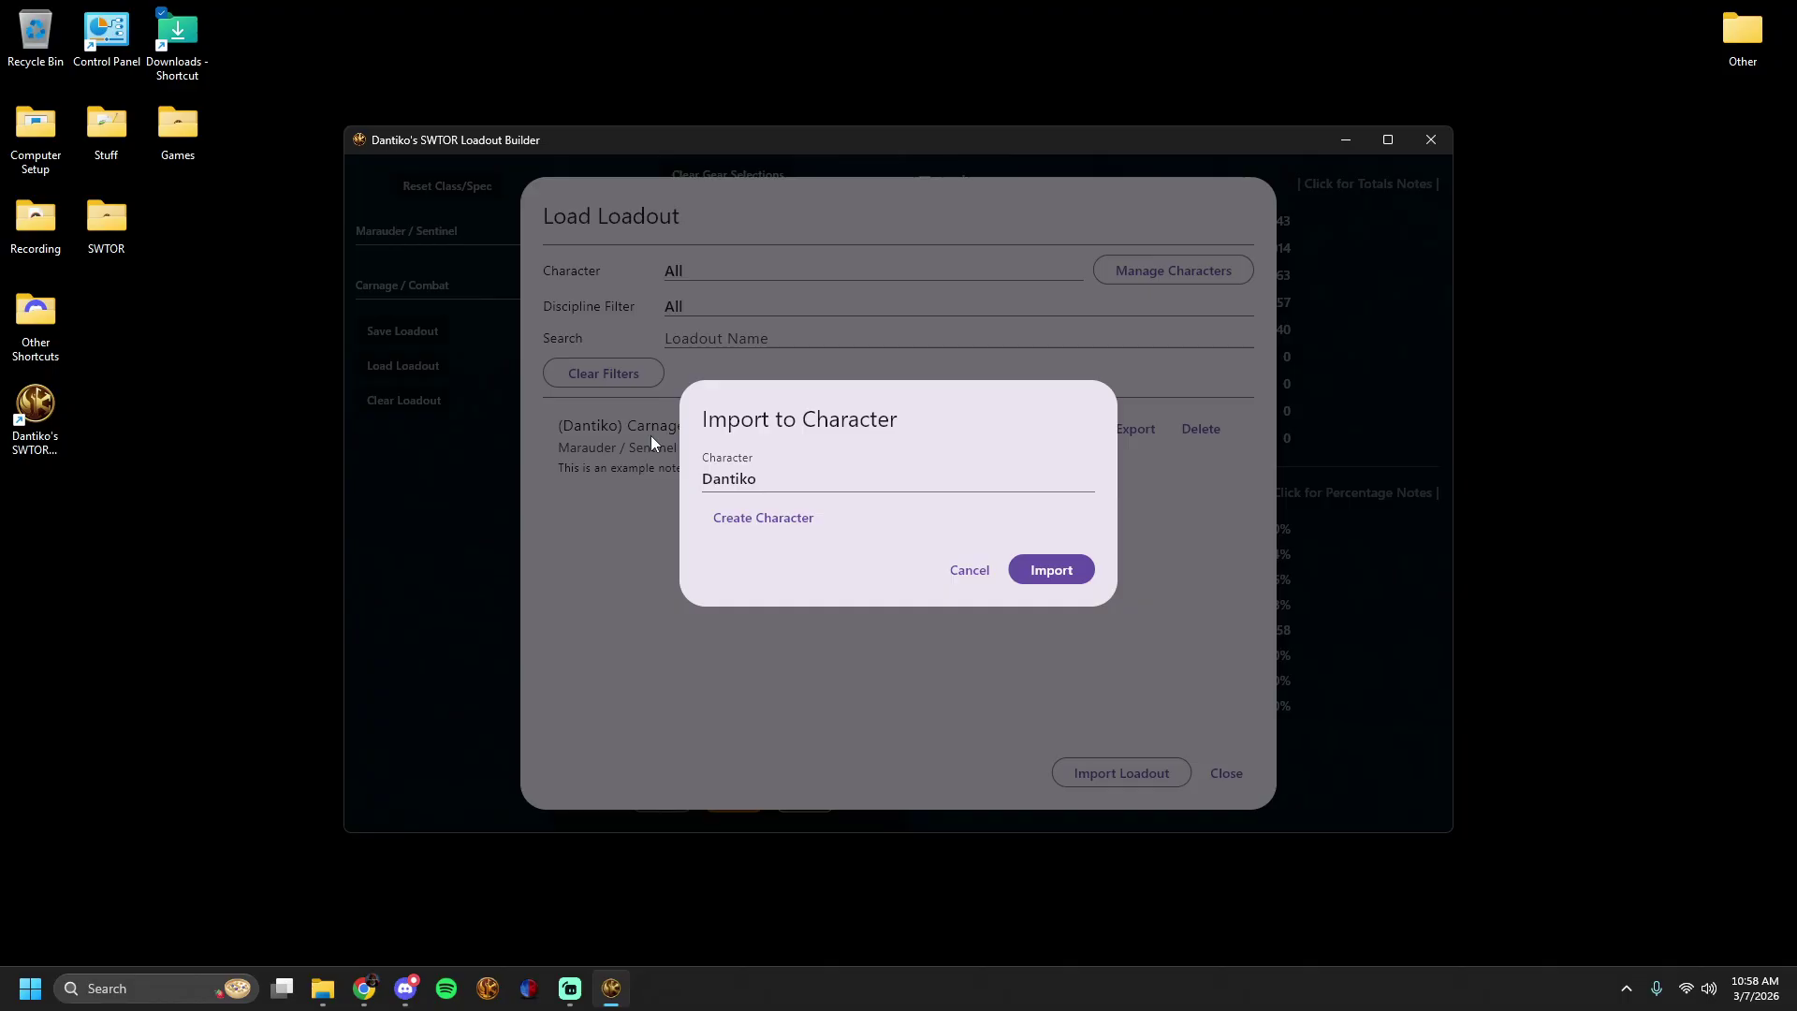
click(719, 485)
click(719, 485)
click(743, 484)
click(756, 542)
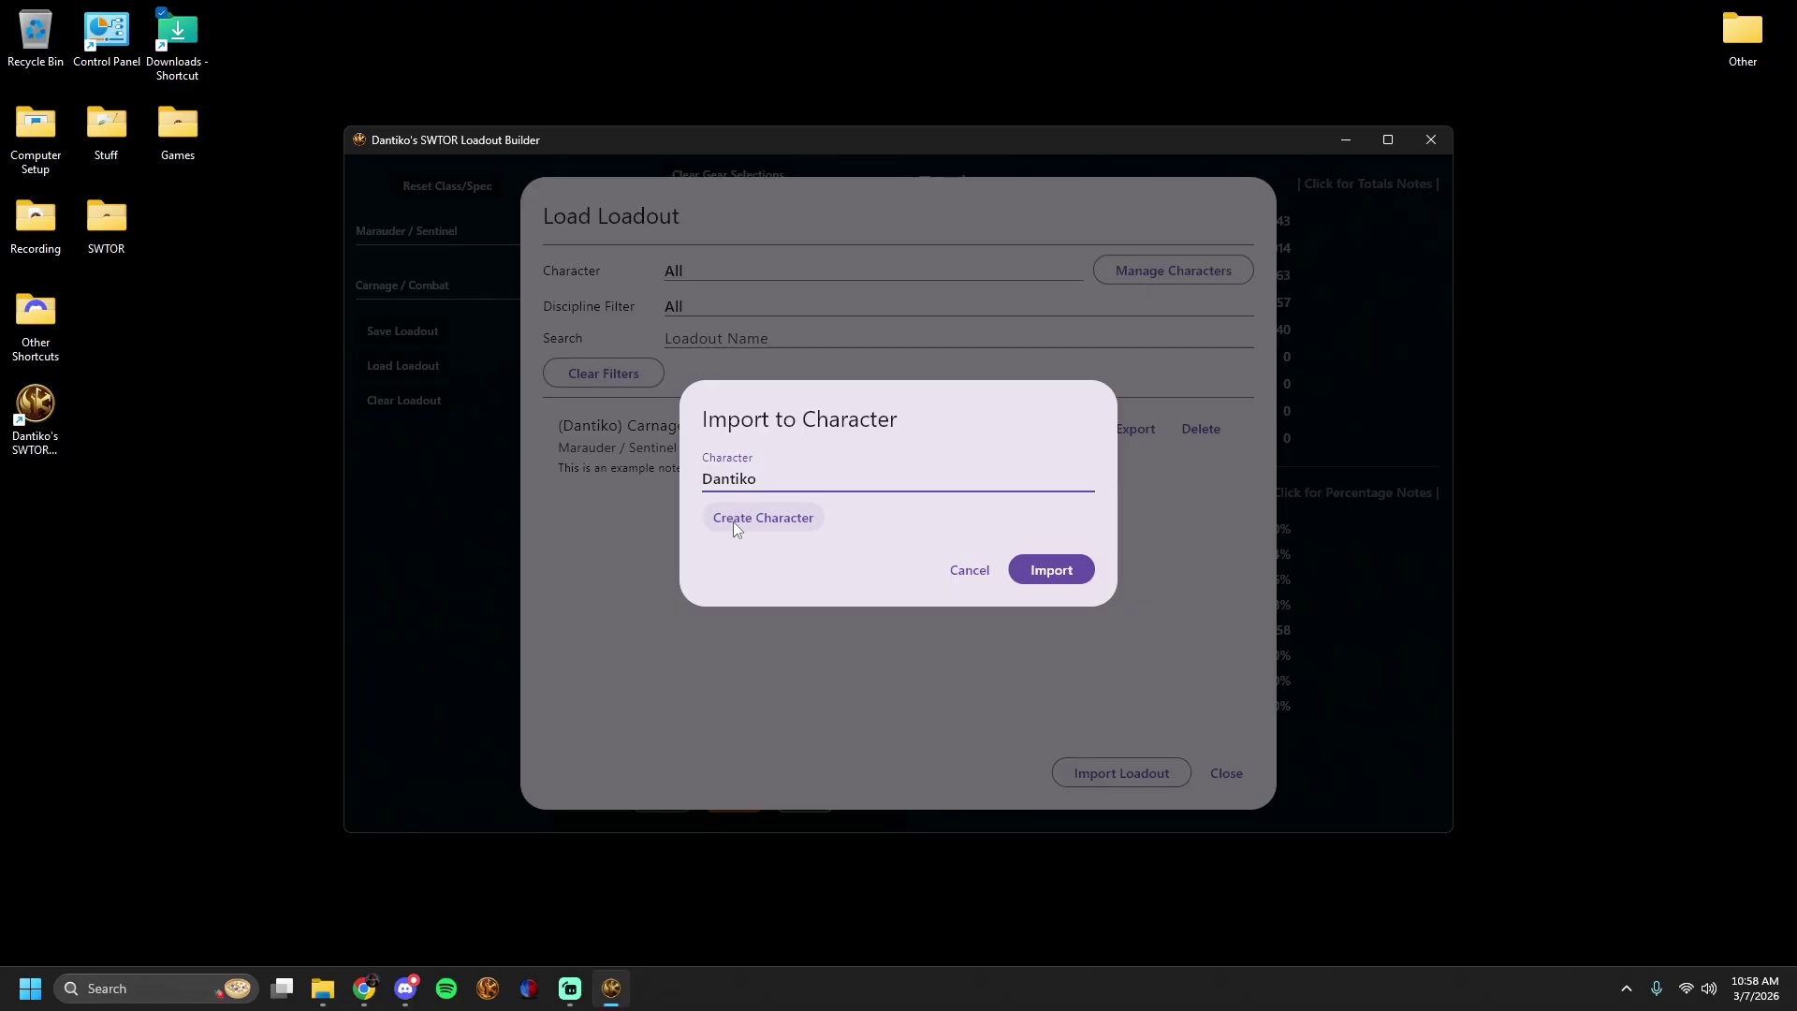
click(733, 520)
text(Dadtiko)
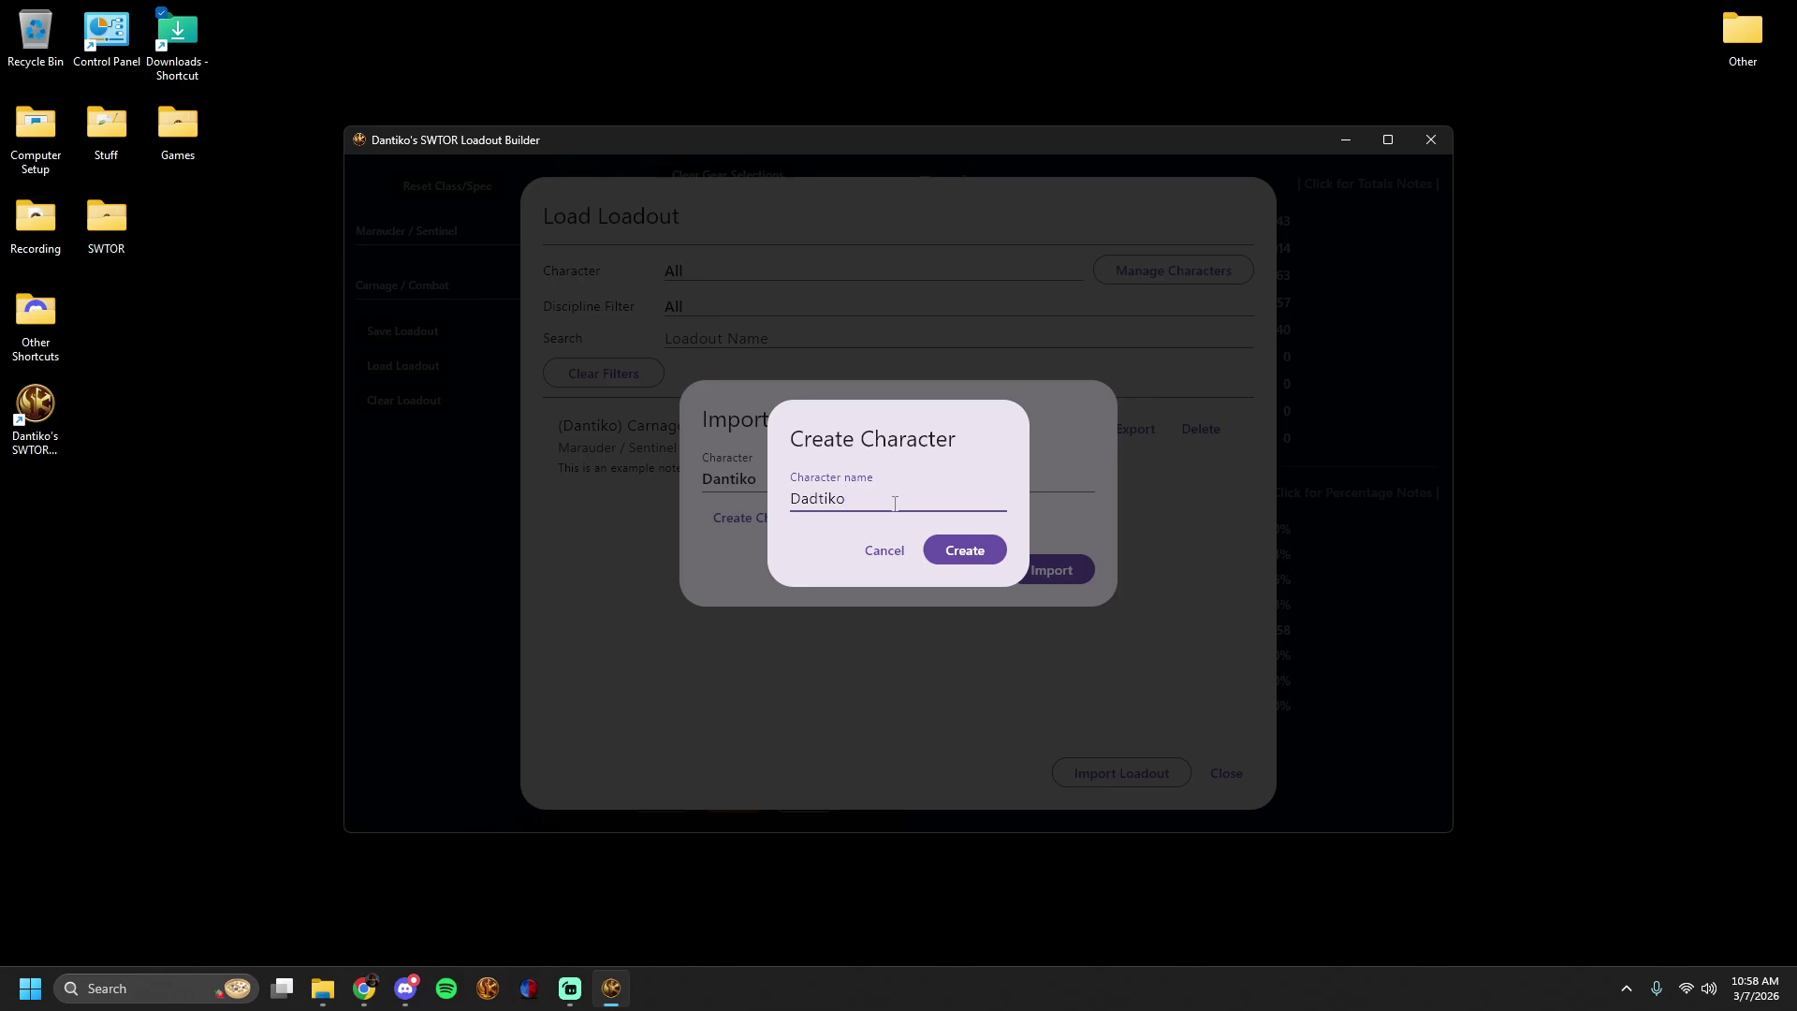
click(964, 550)
Choose Dadtiko as the import's target character, view the JSON file selection, and cancel the import.
click(795, 485)
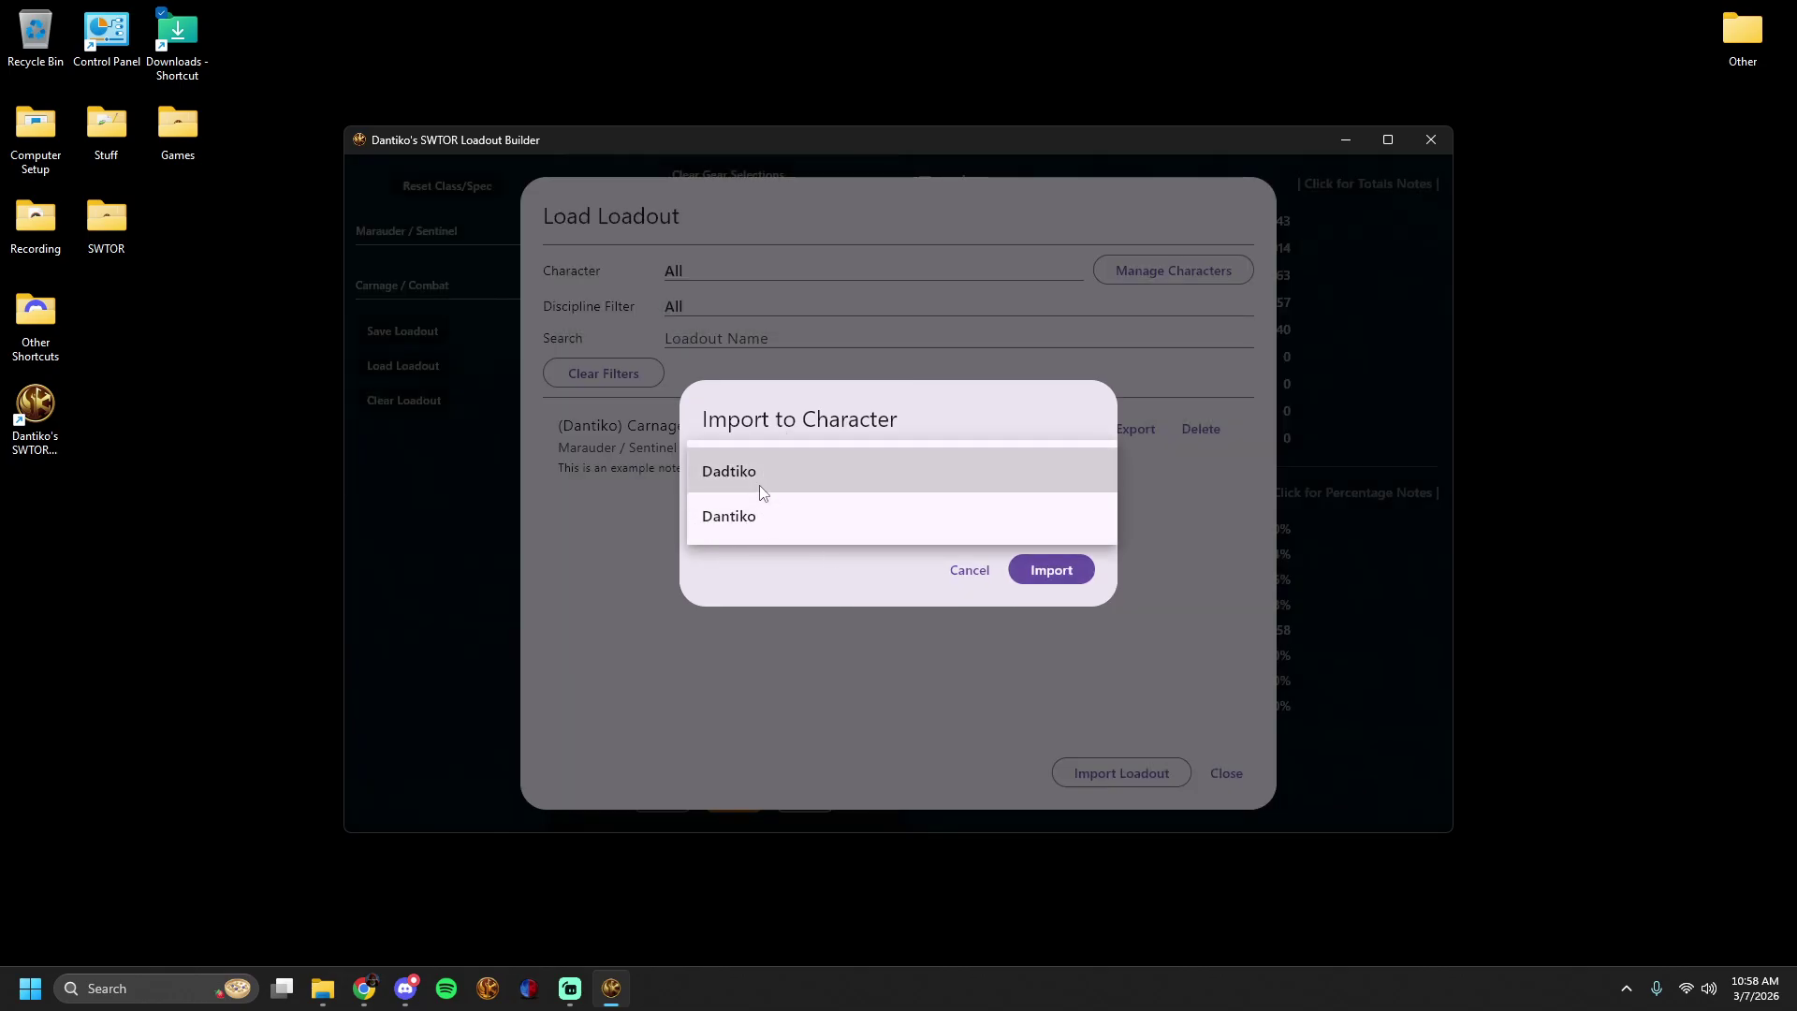
click(760, 479)
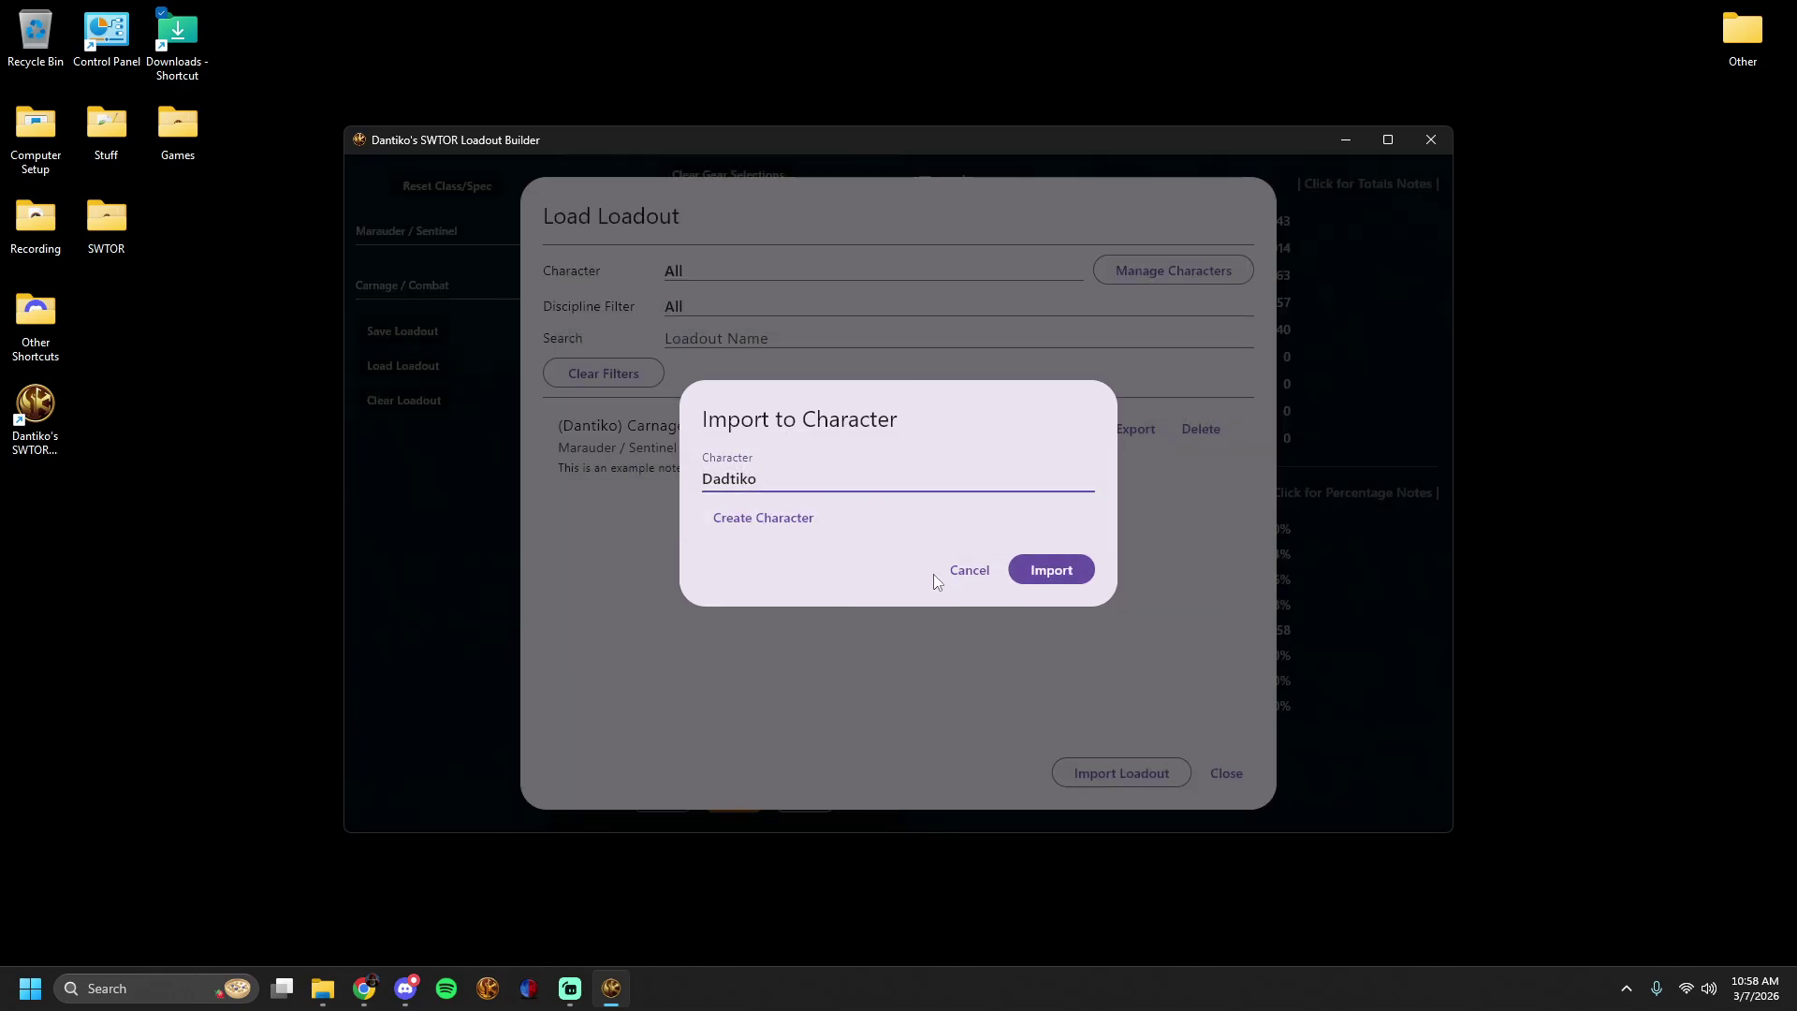
click(1047, 578)
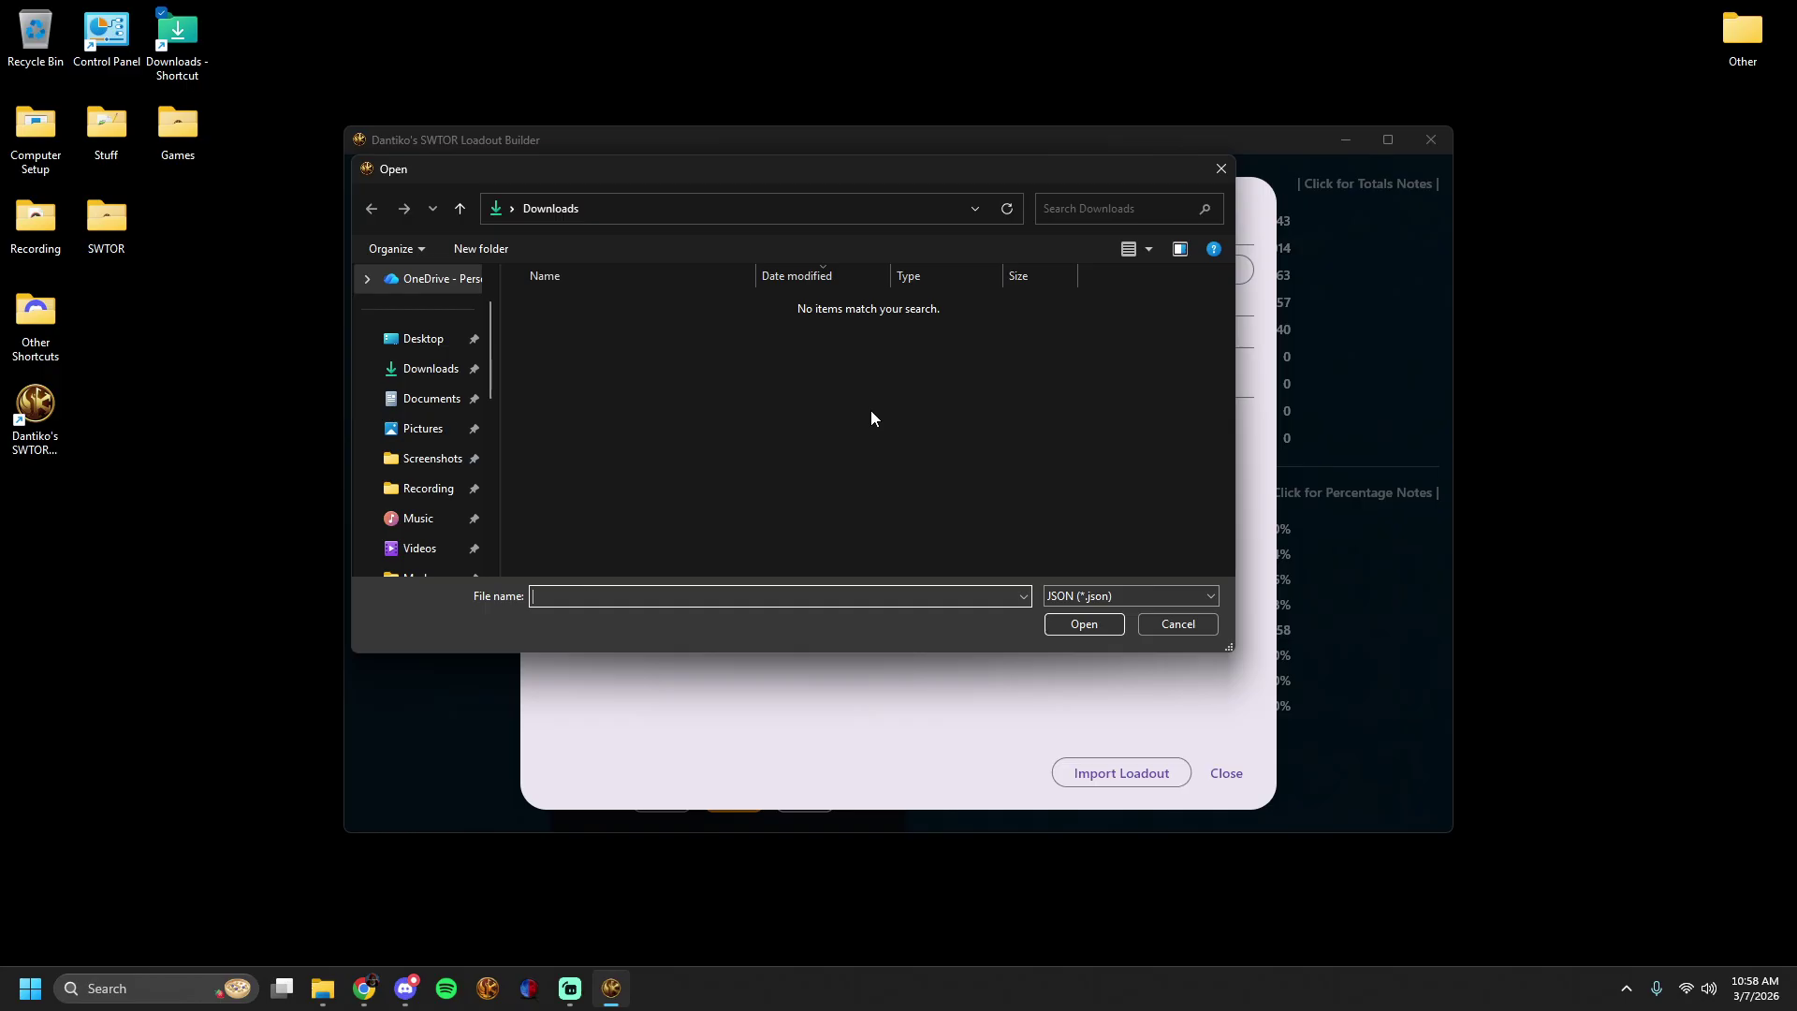
click(1161, 623)
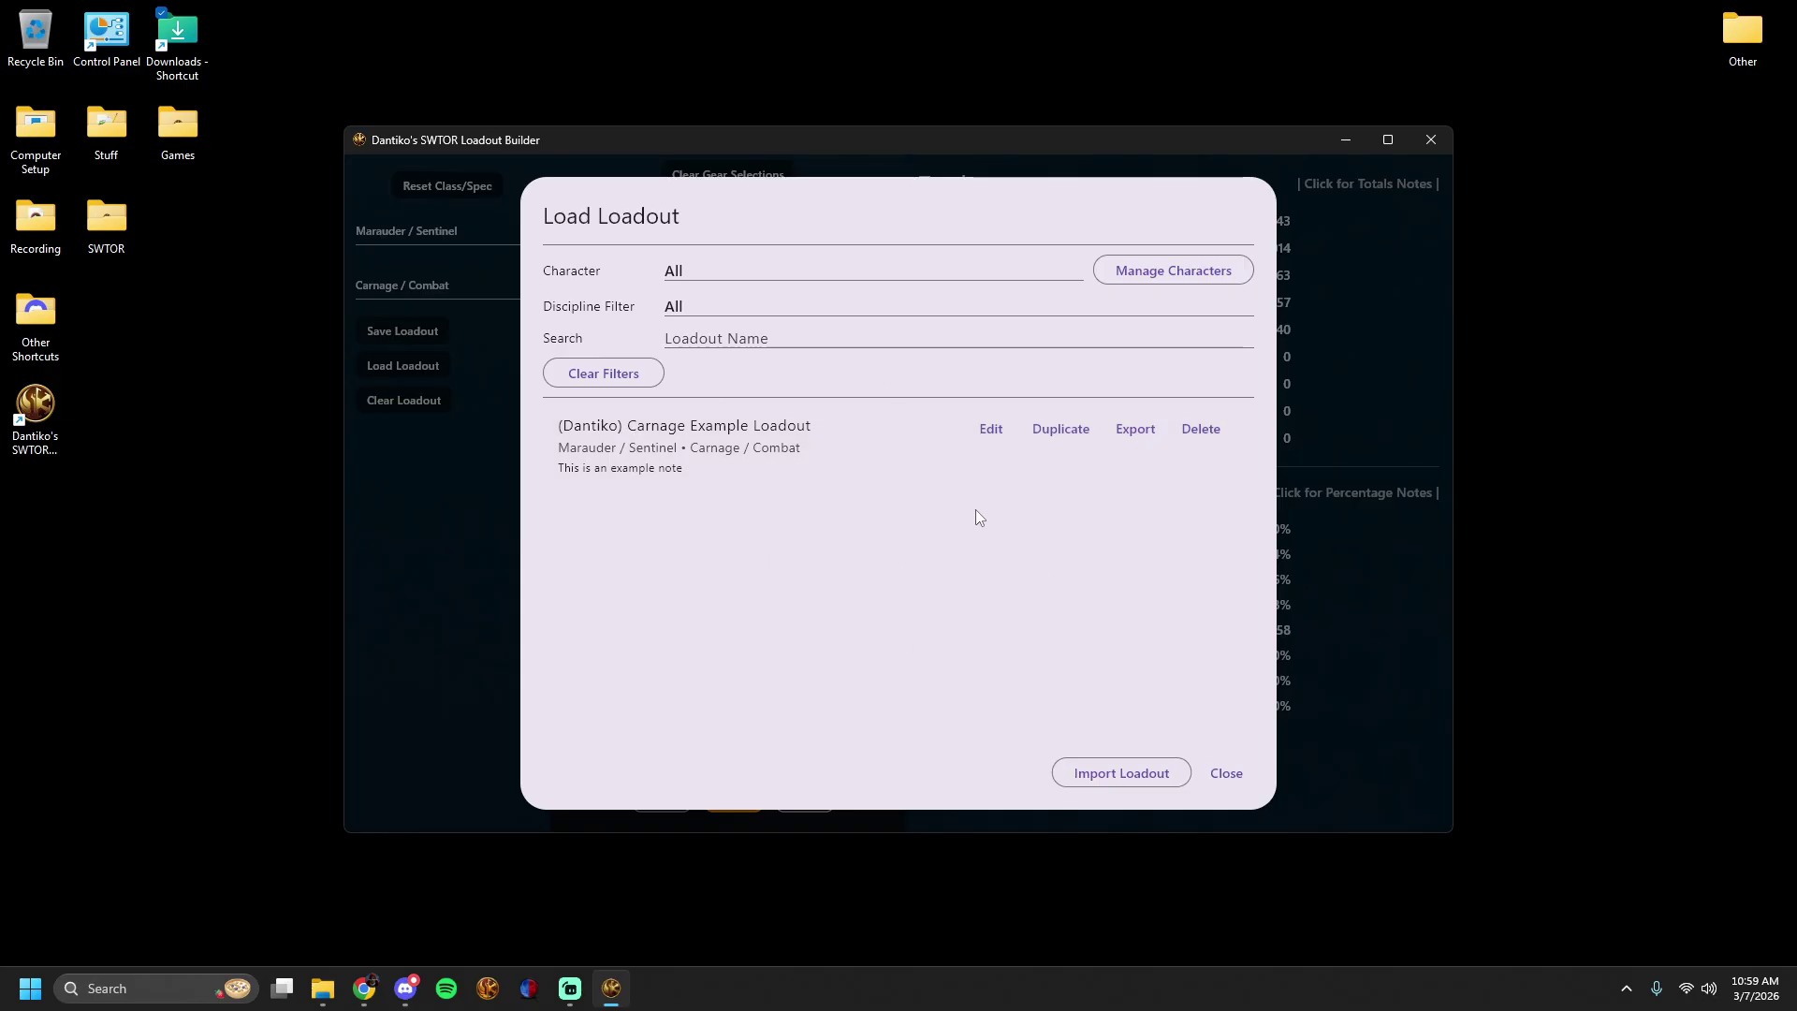
Check Carnage Example Loadout's edit options without changes and export it to Downloads as loadout_Carnage Example Loadout.json.
click(978, 434)
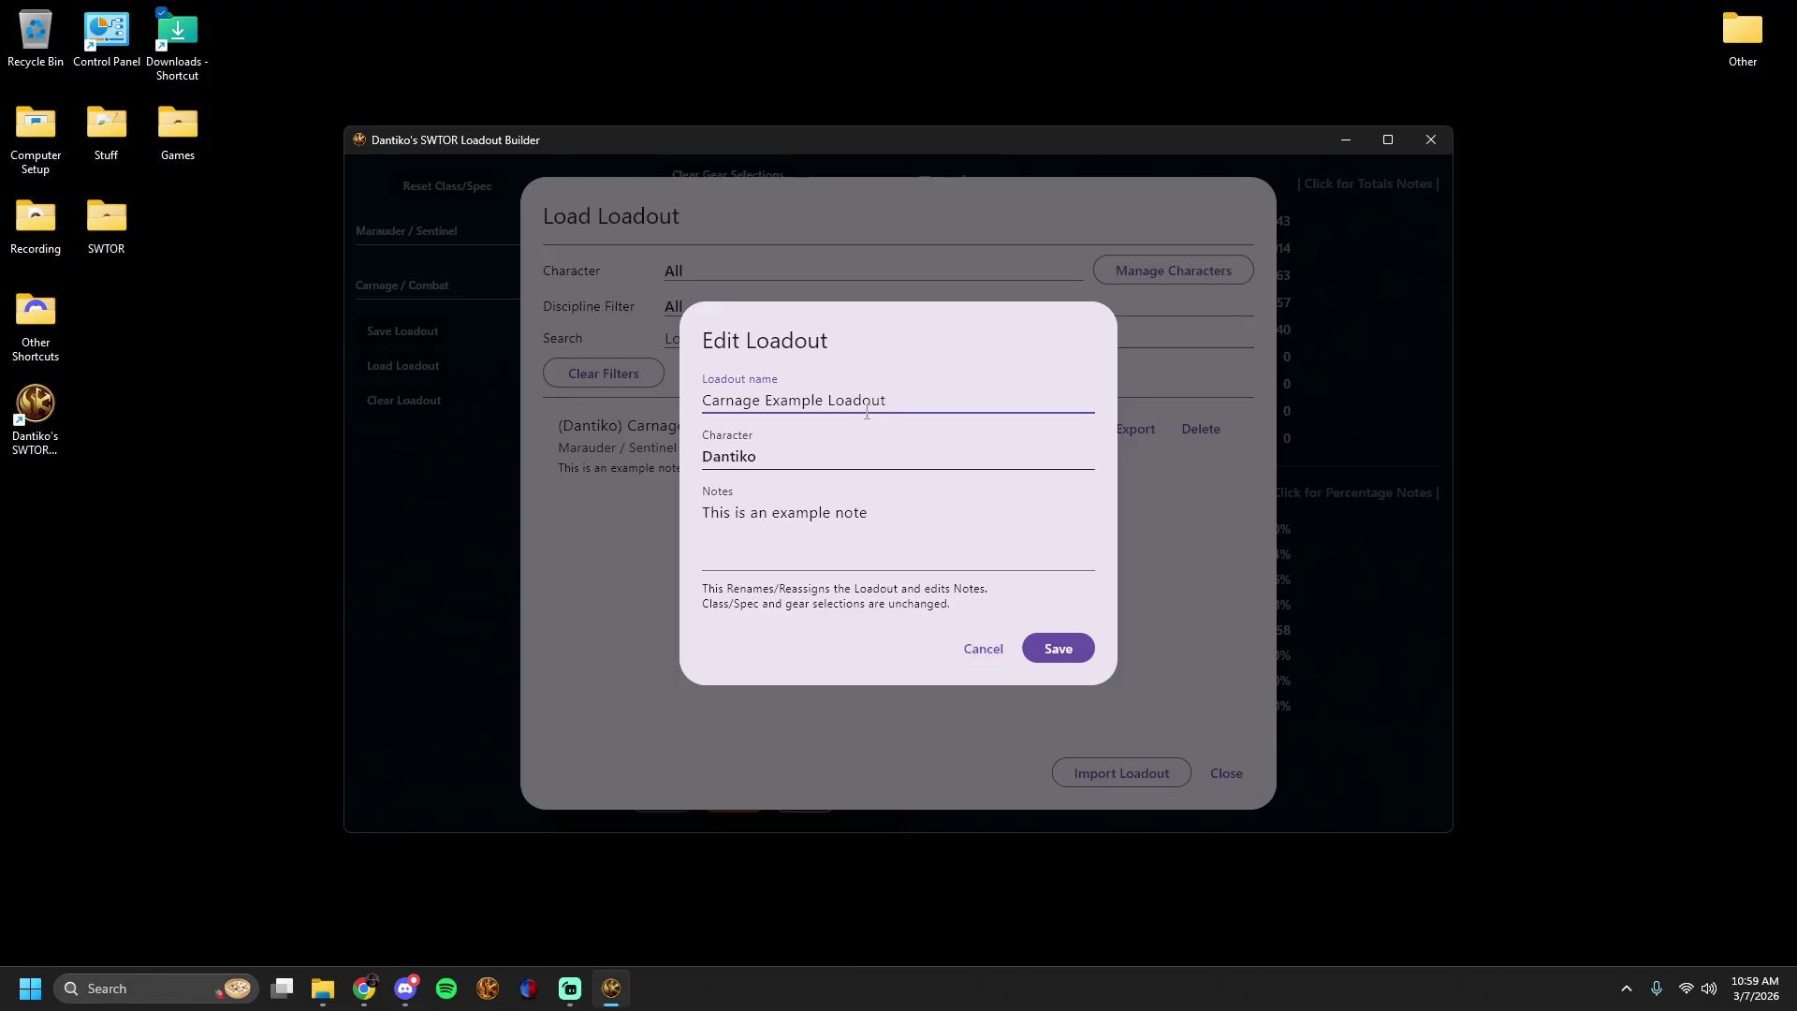
click(983, 649)
click(1123, 432)
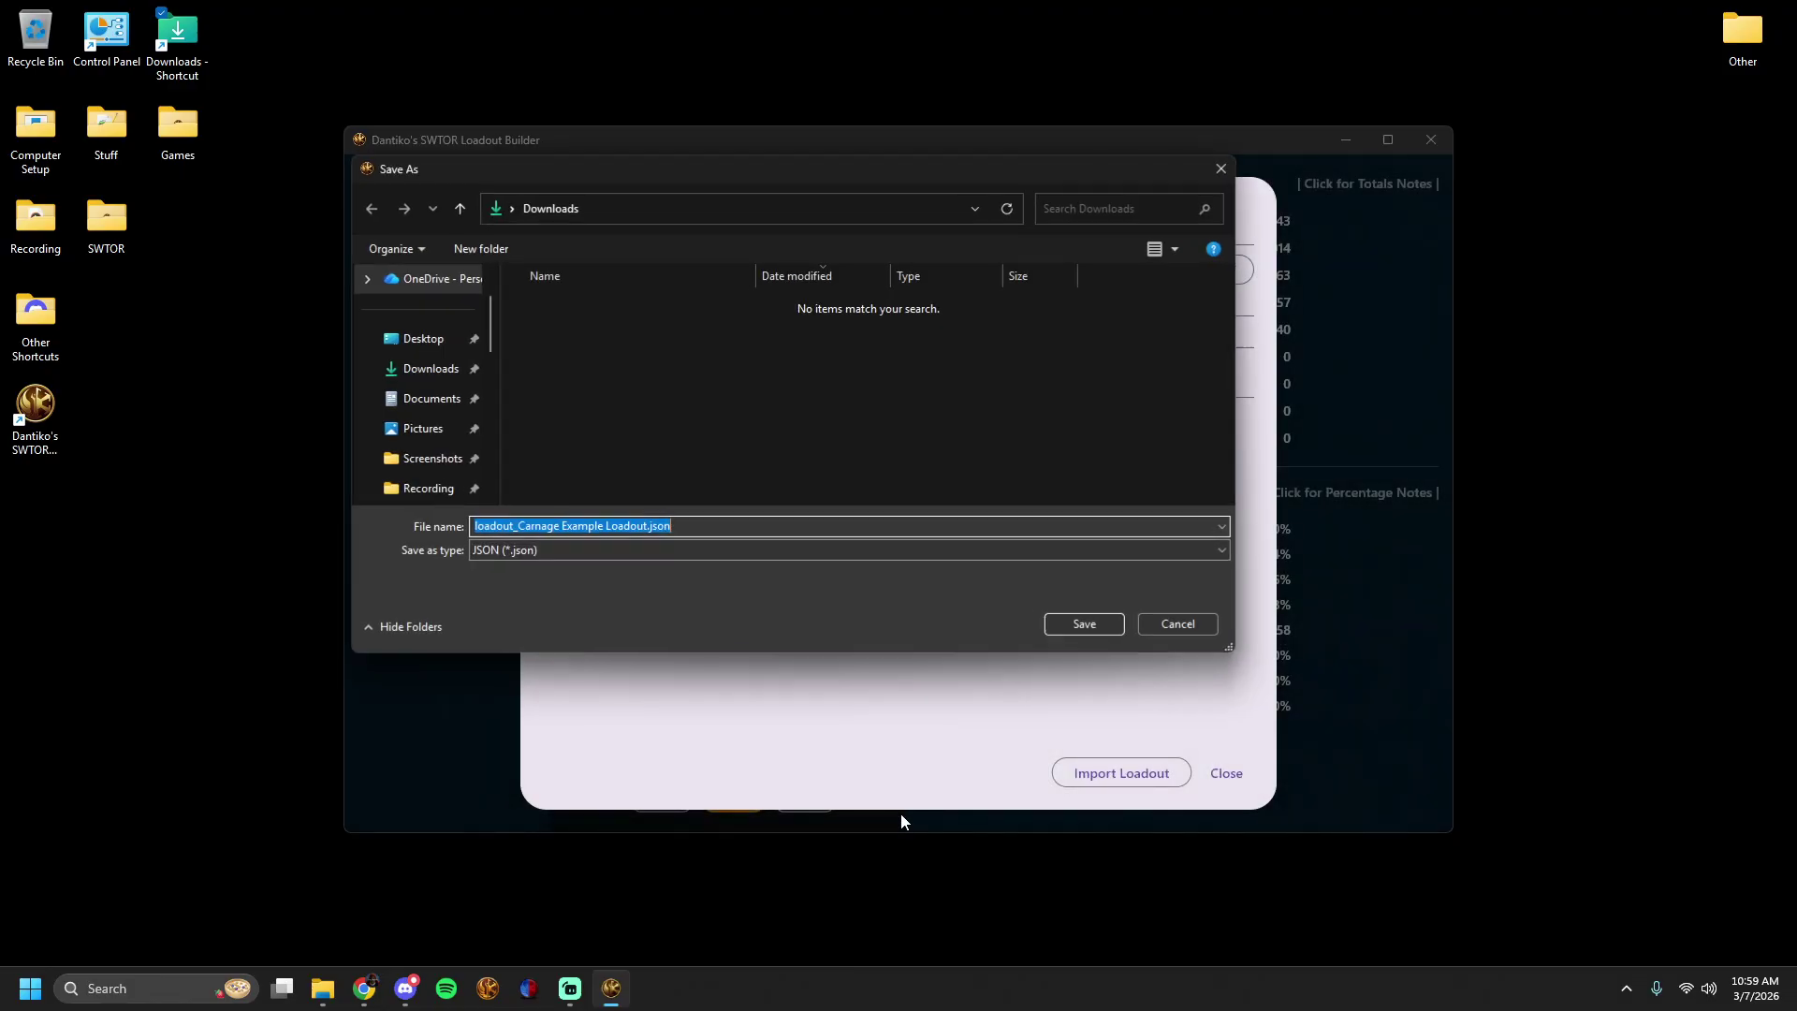
click(1077, 625)
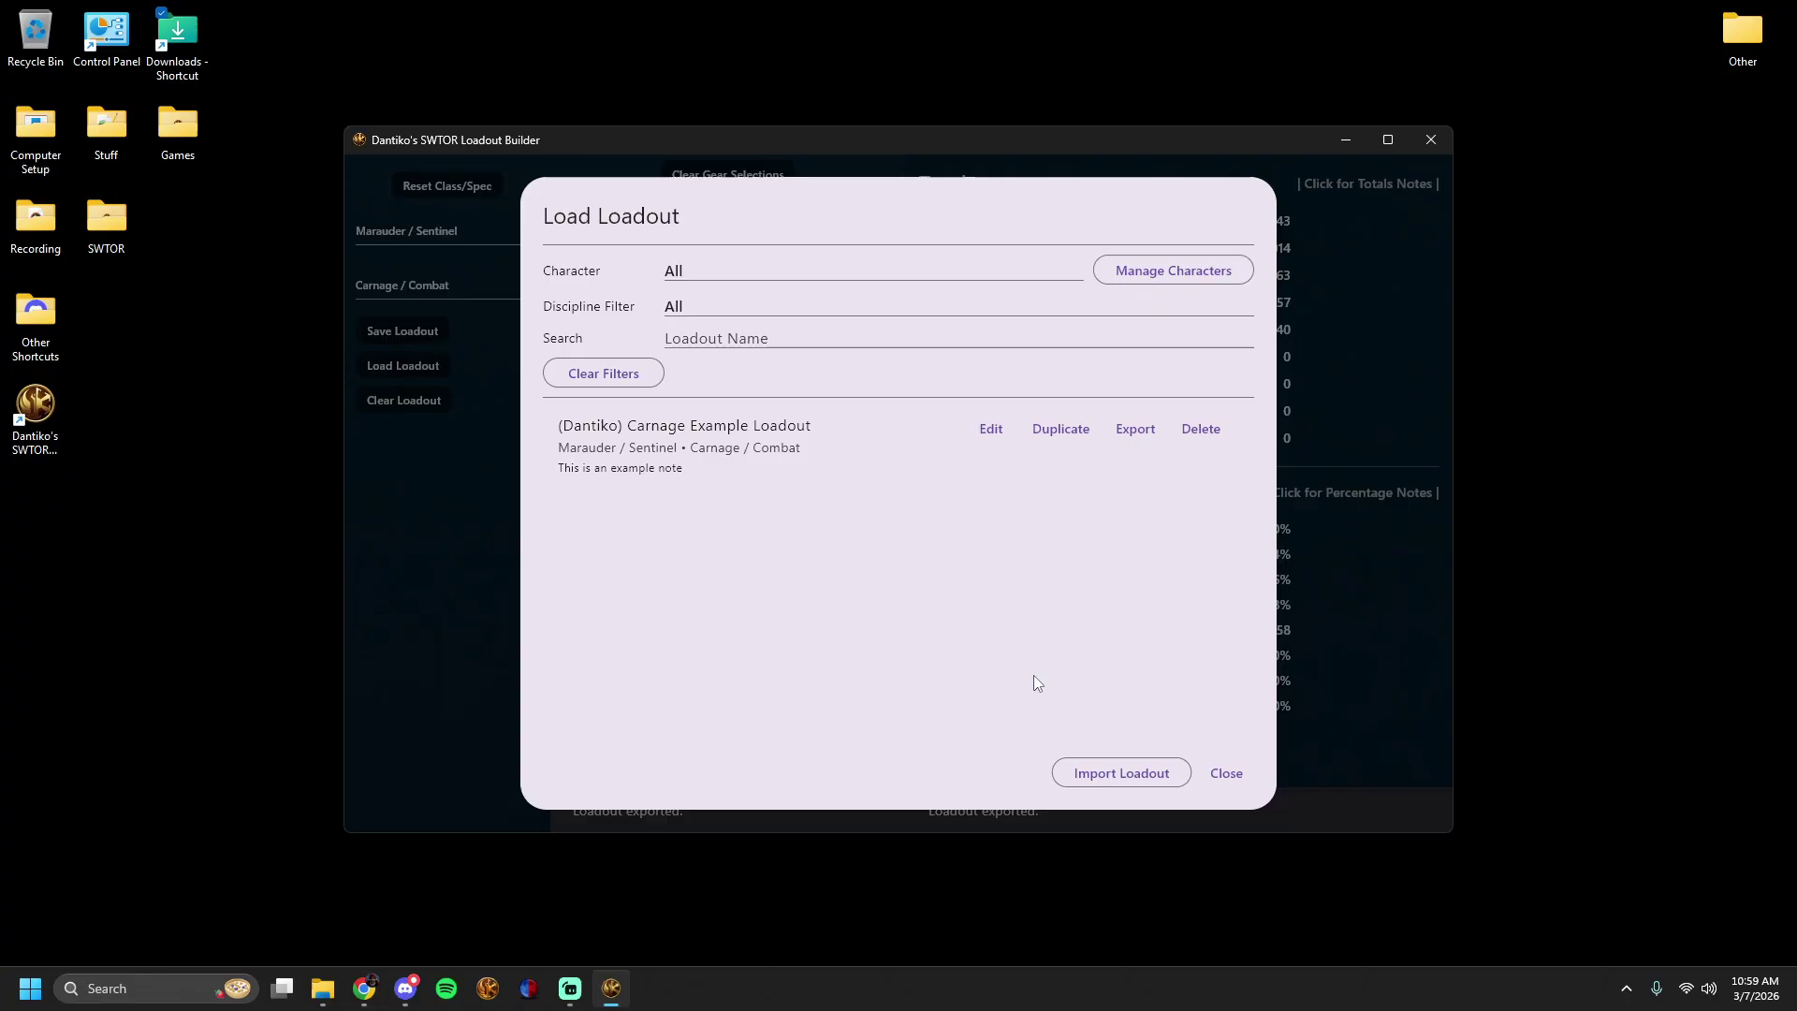
Import loadout_Carnage Example Loadout.json from Downloads into the Dadtiko character.
click(1123, 771)
click(796, 481)
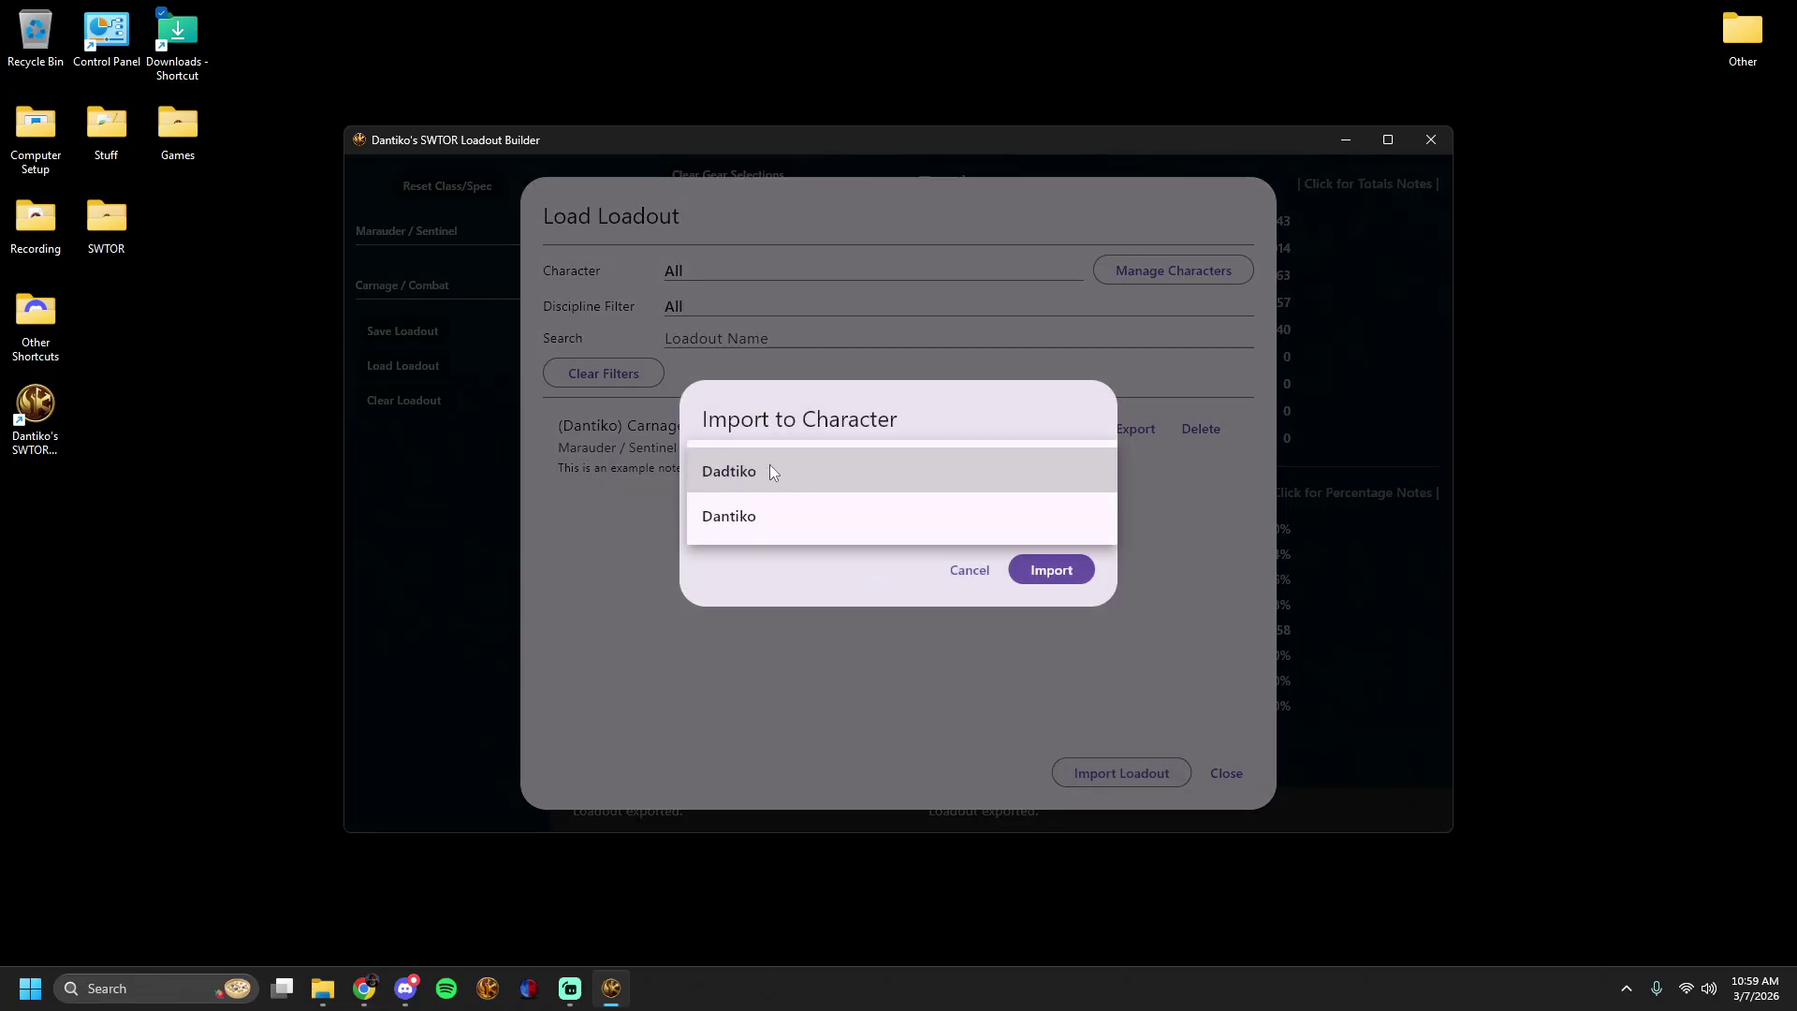
click(830, 603)
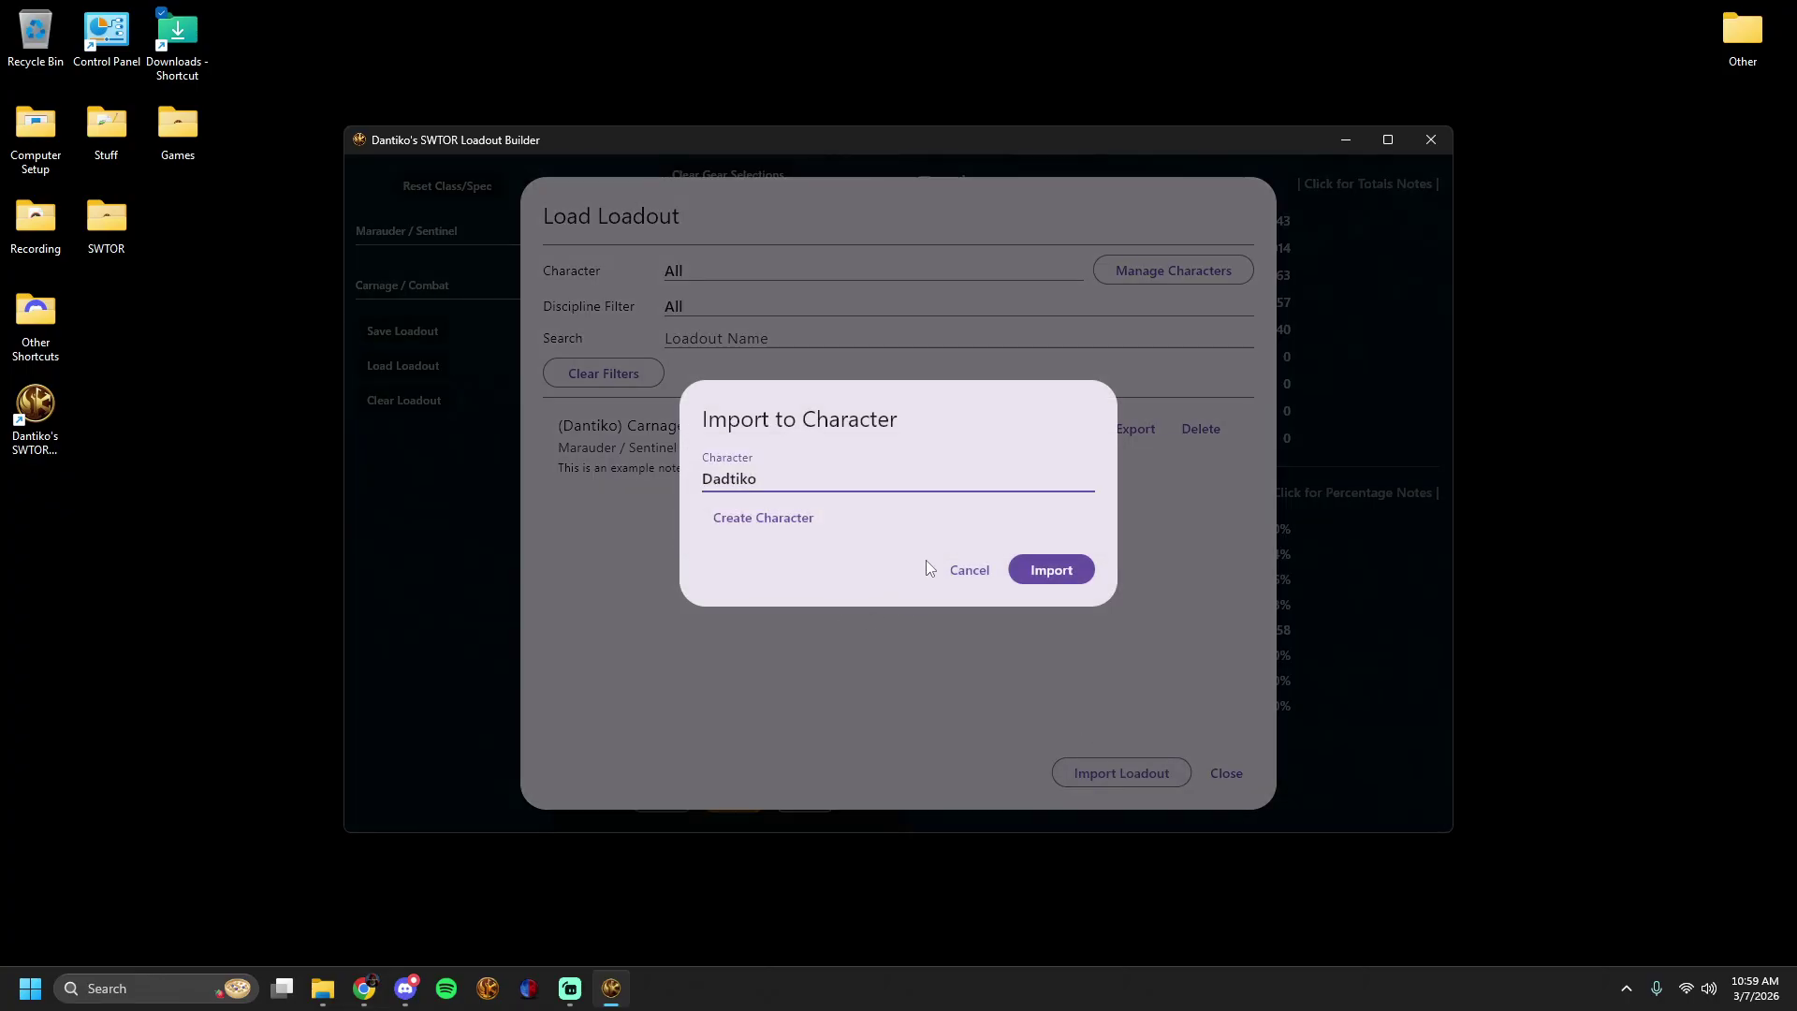
click(1048, 569)
click(592, 333)
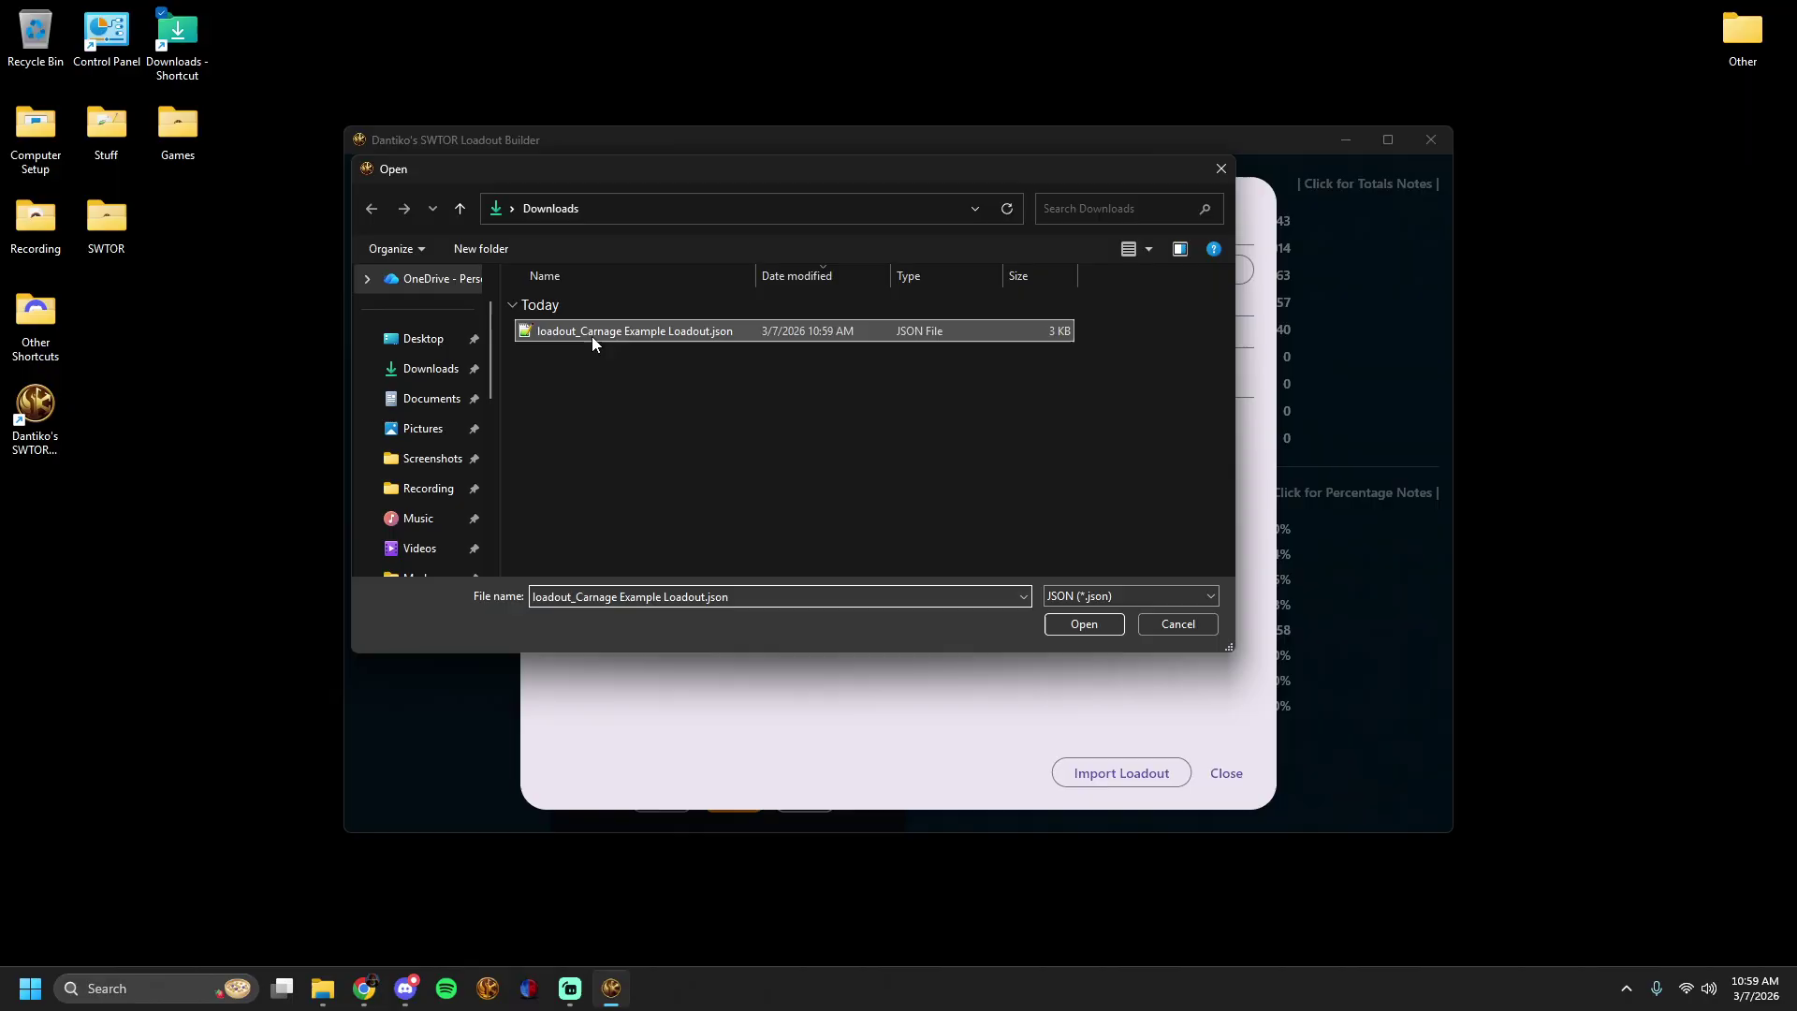
click(1081, 624)
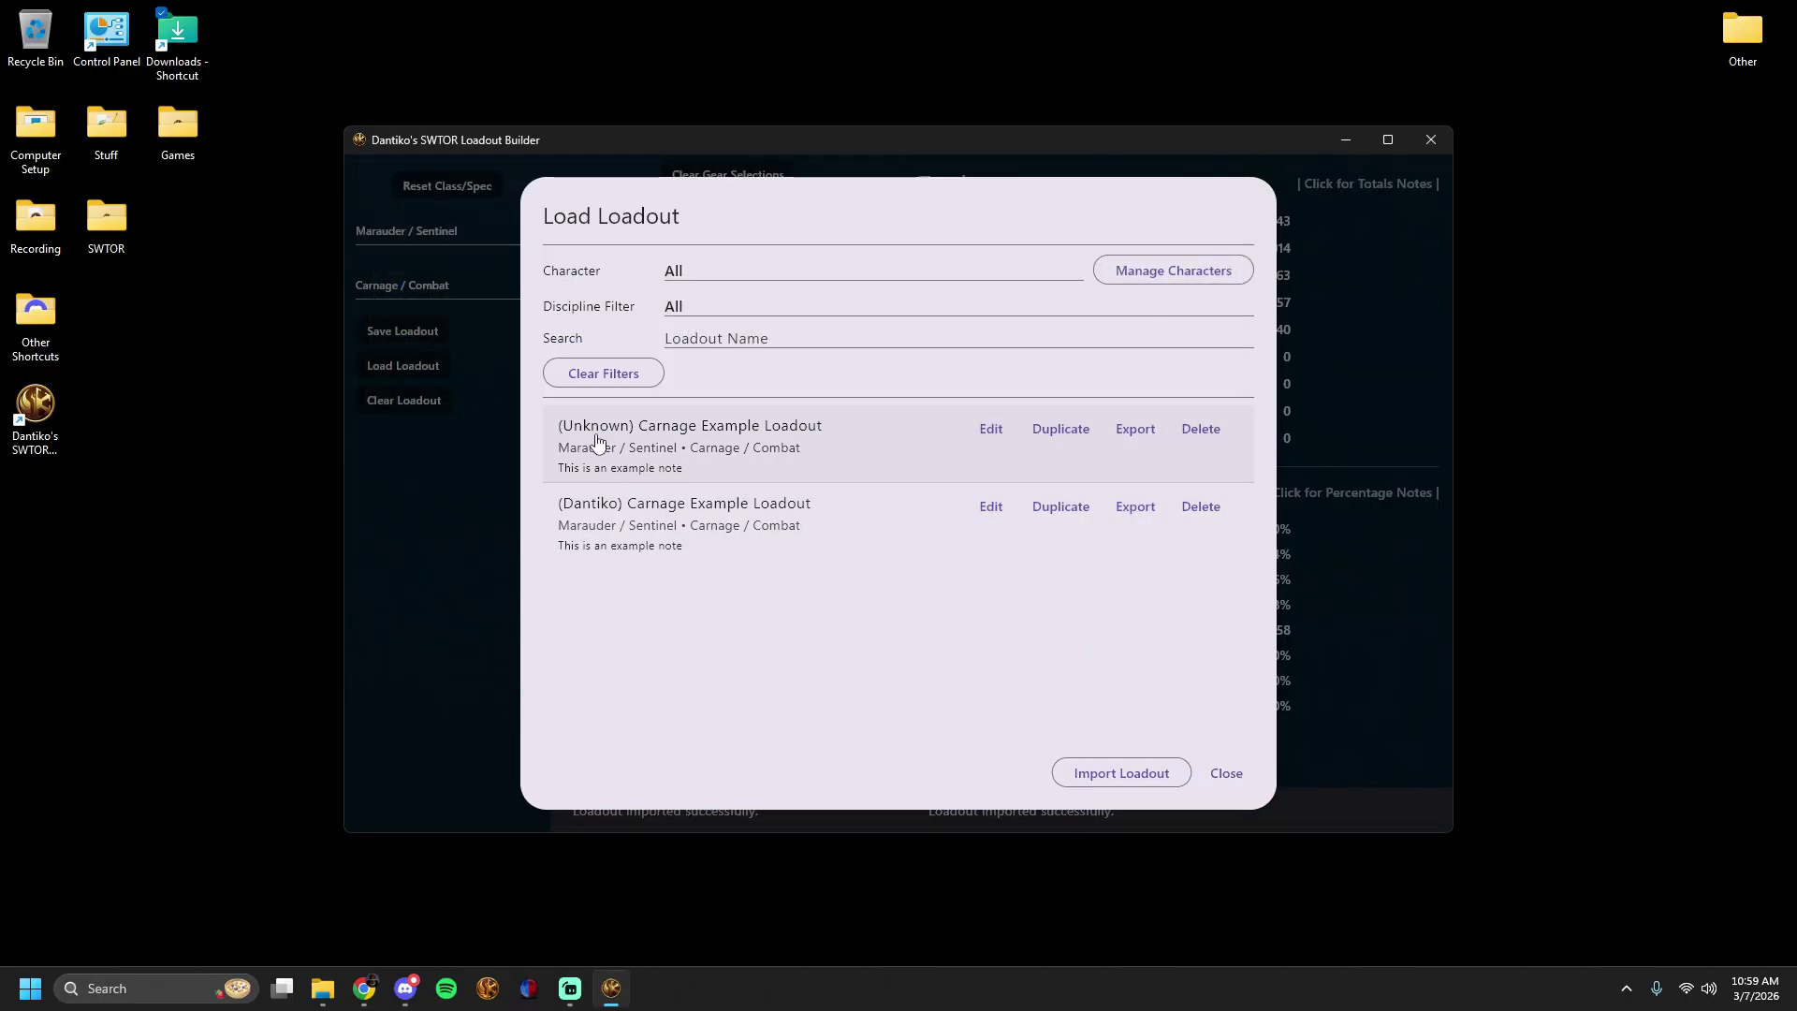
Try twice to assign the imported Carnage Example Loadout to Dadtiko through its edit options, saving each time.
click(1008, 428)
click(756, 449)
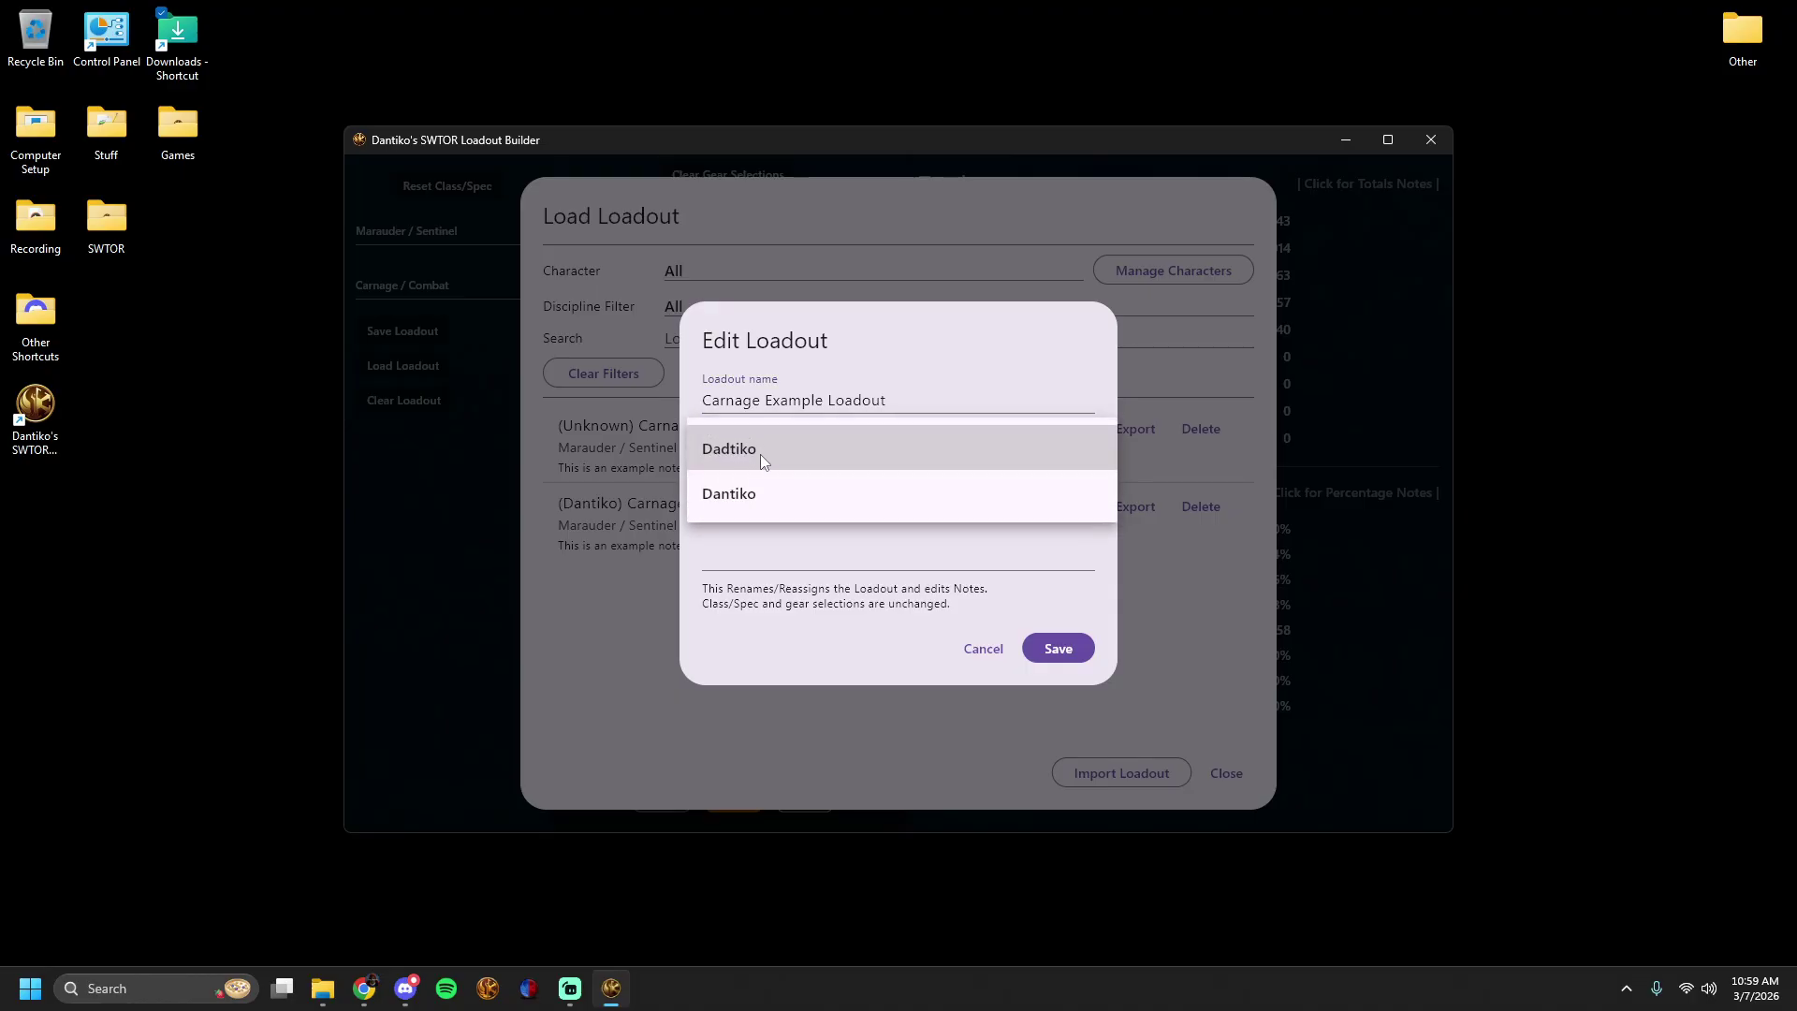
click(761, 456)
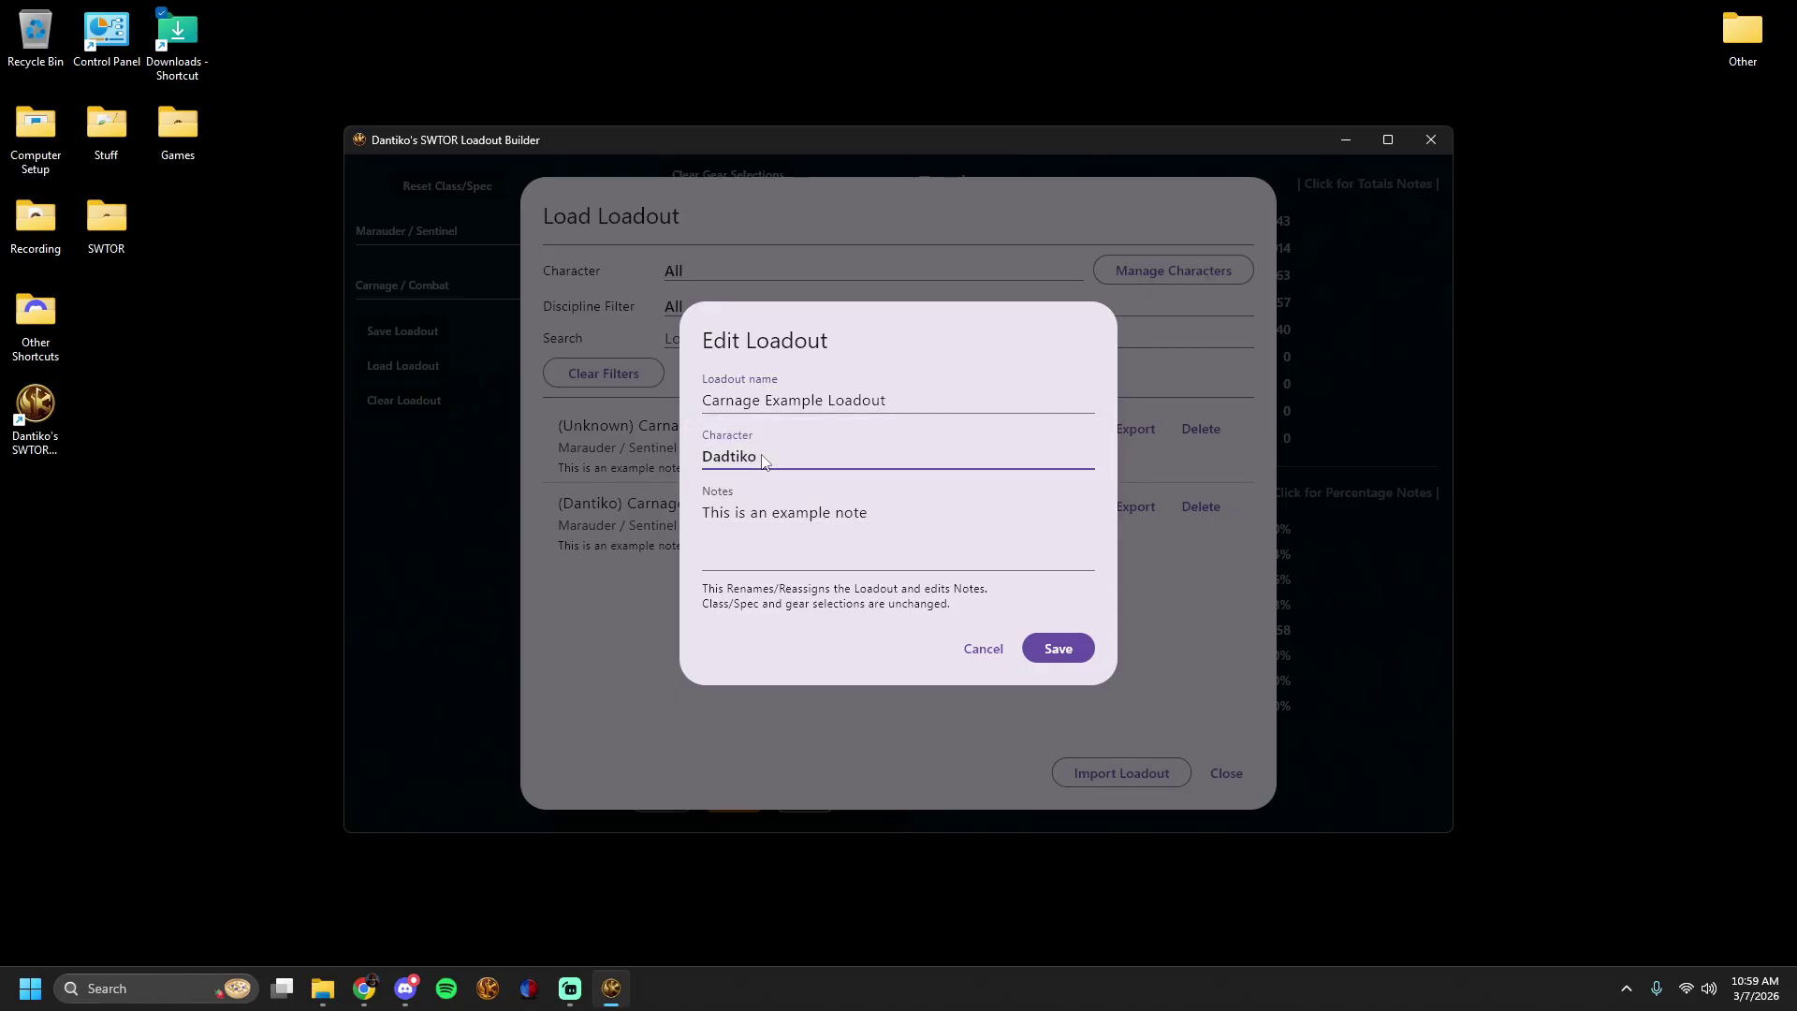
click(1070, 646)
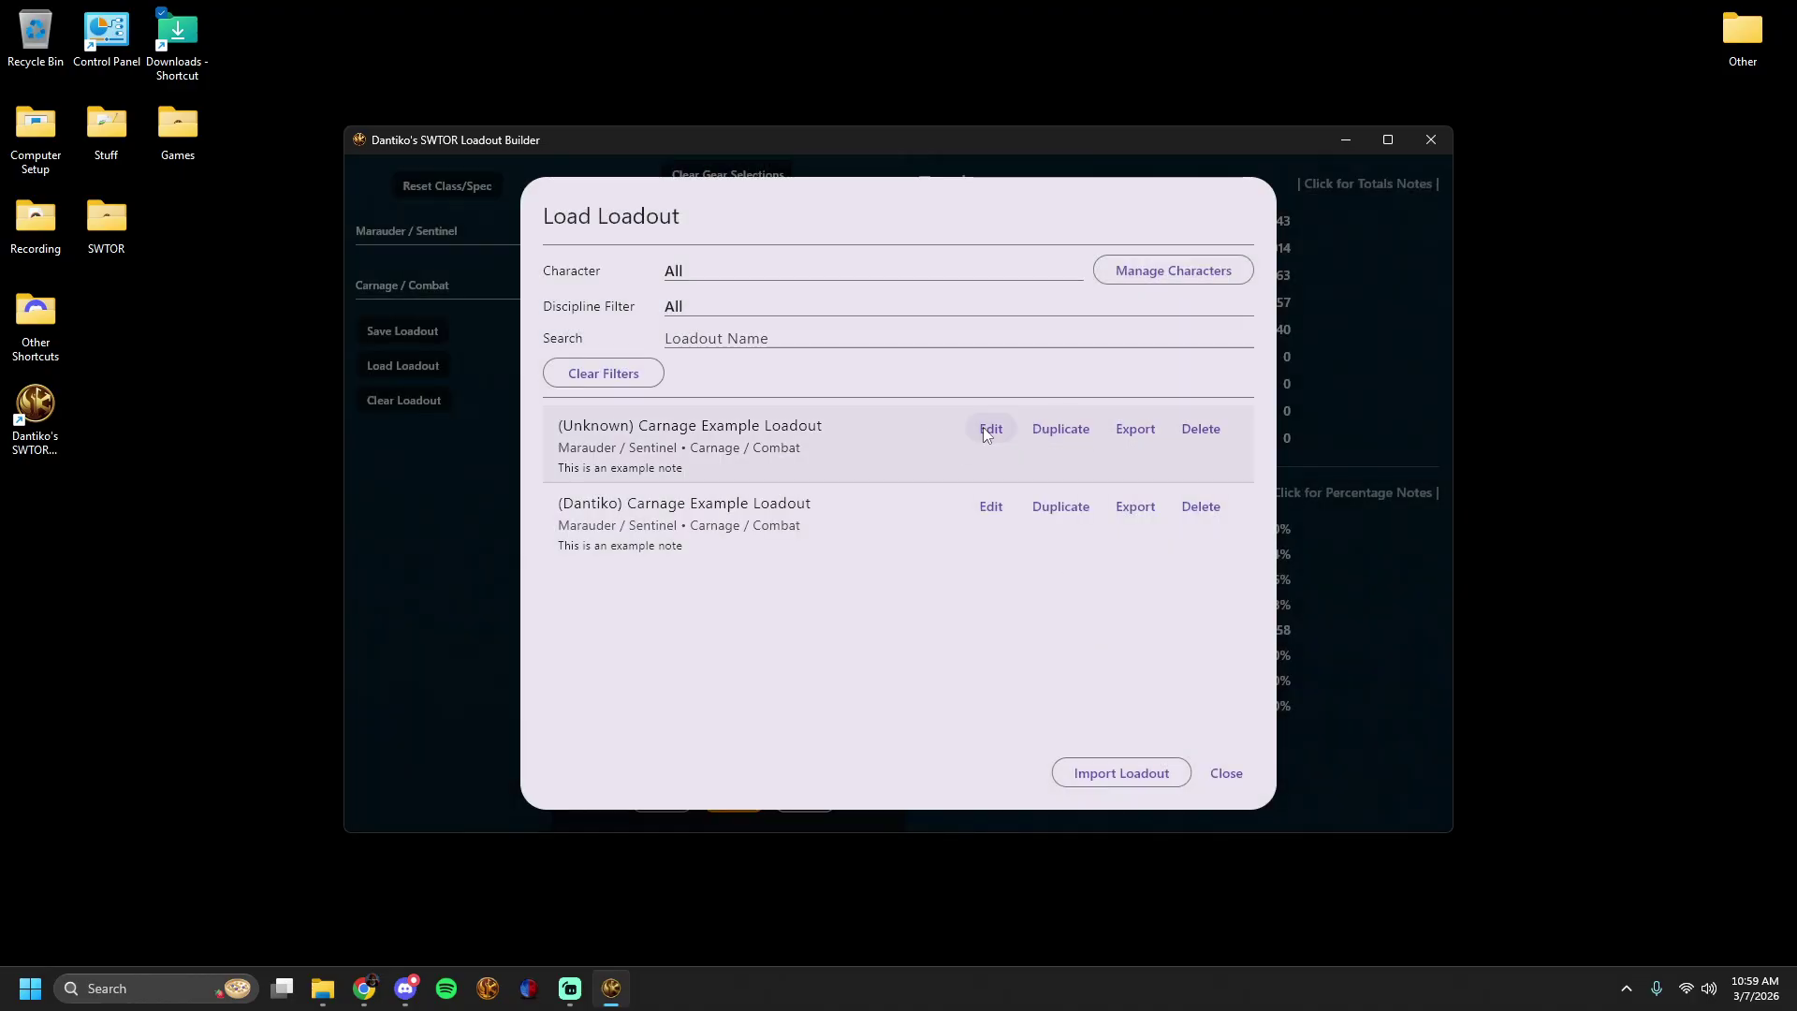
click(1014, 436)
click(768, 468)
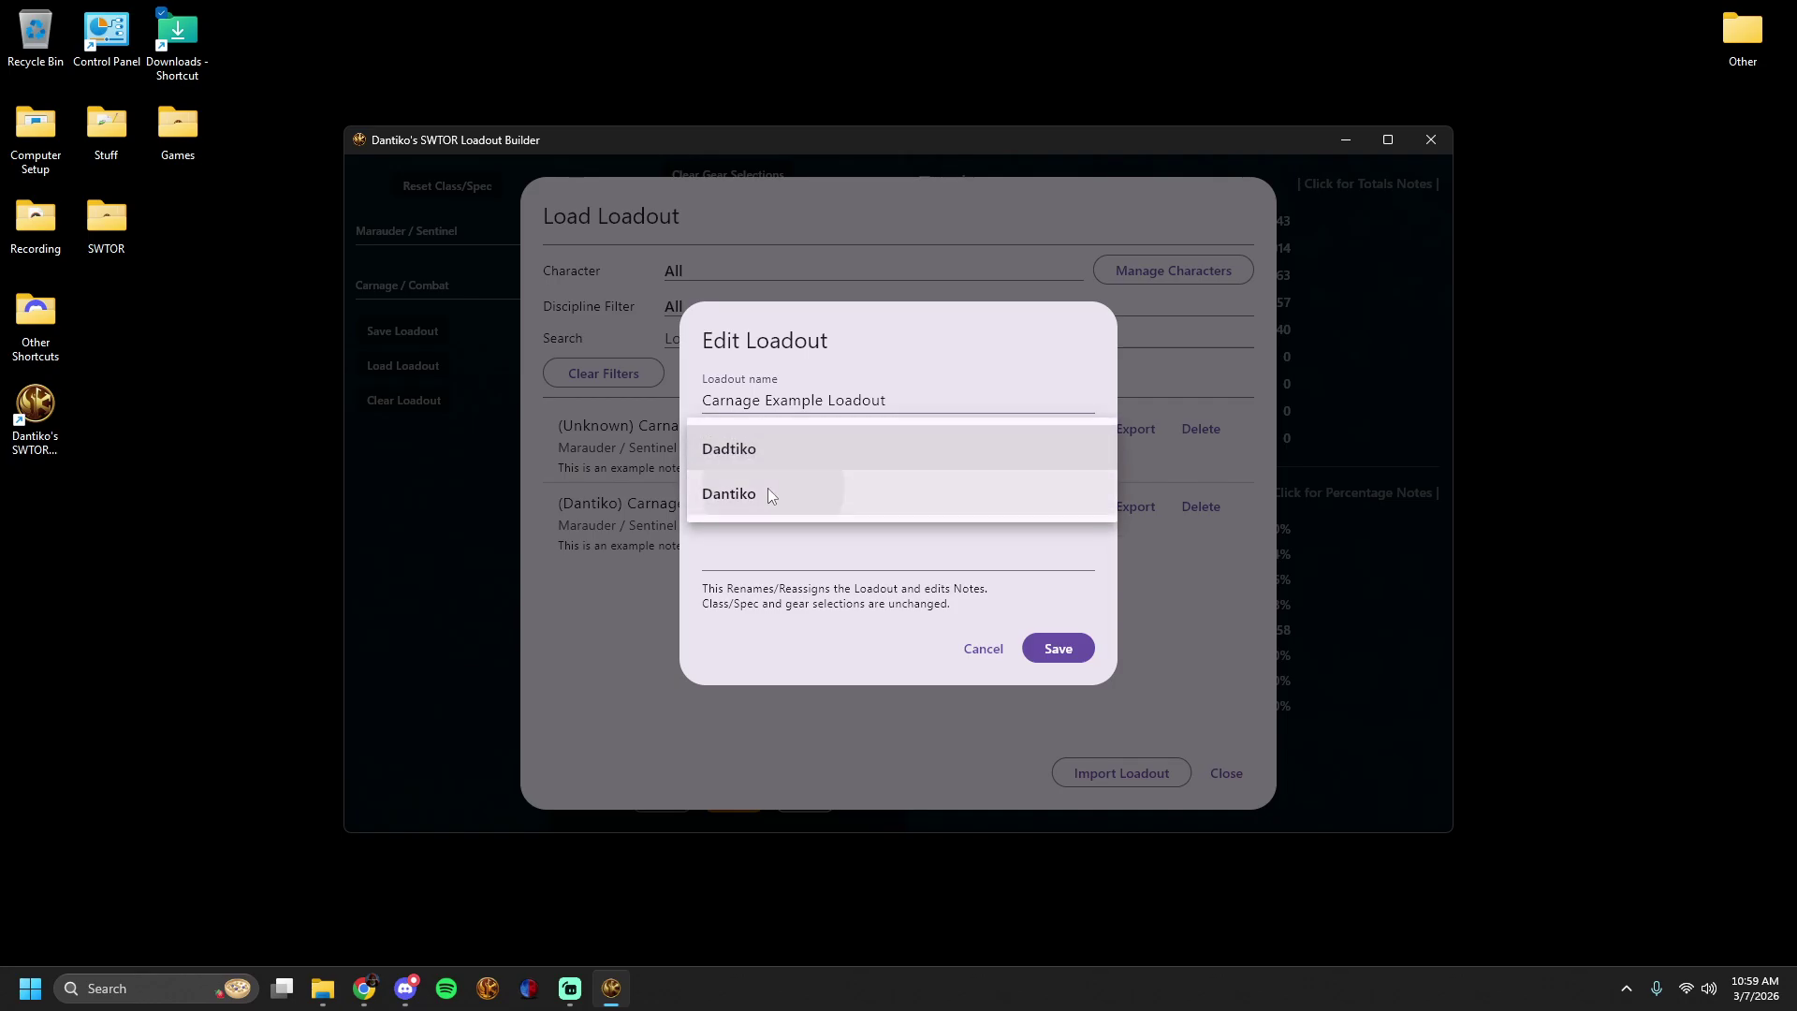
click(757, 449)
click(756, 455)
click(768, 432)
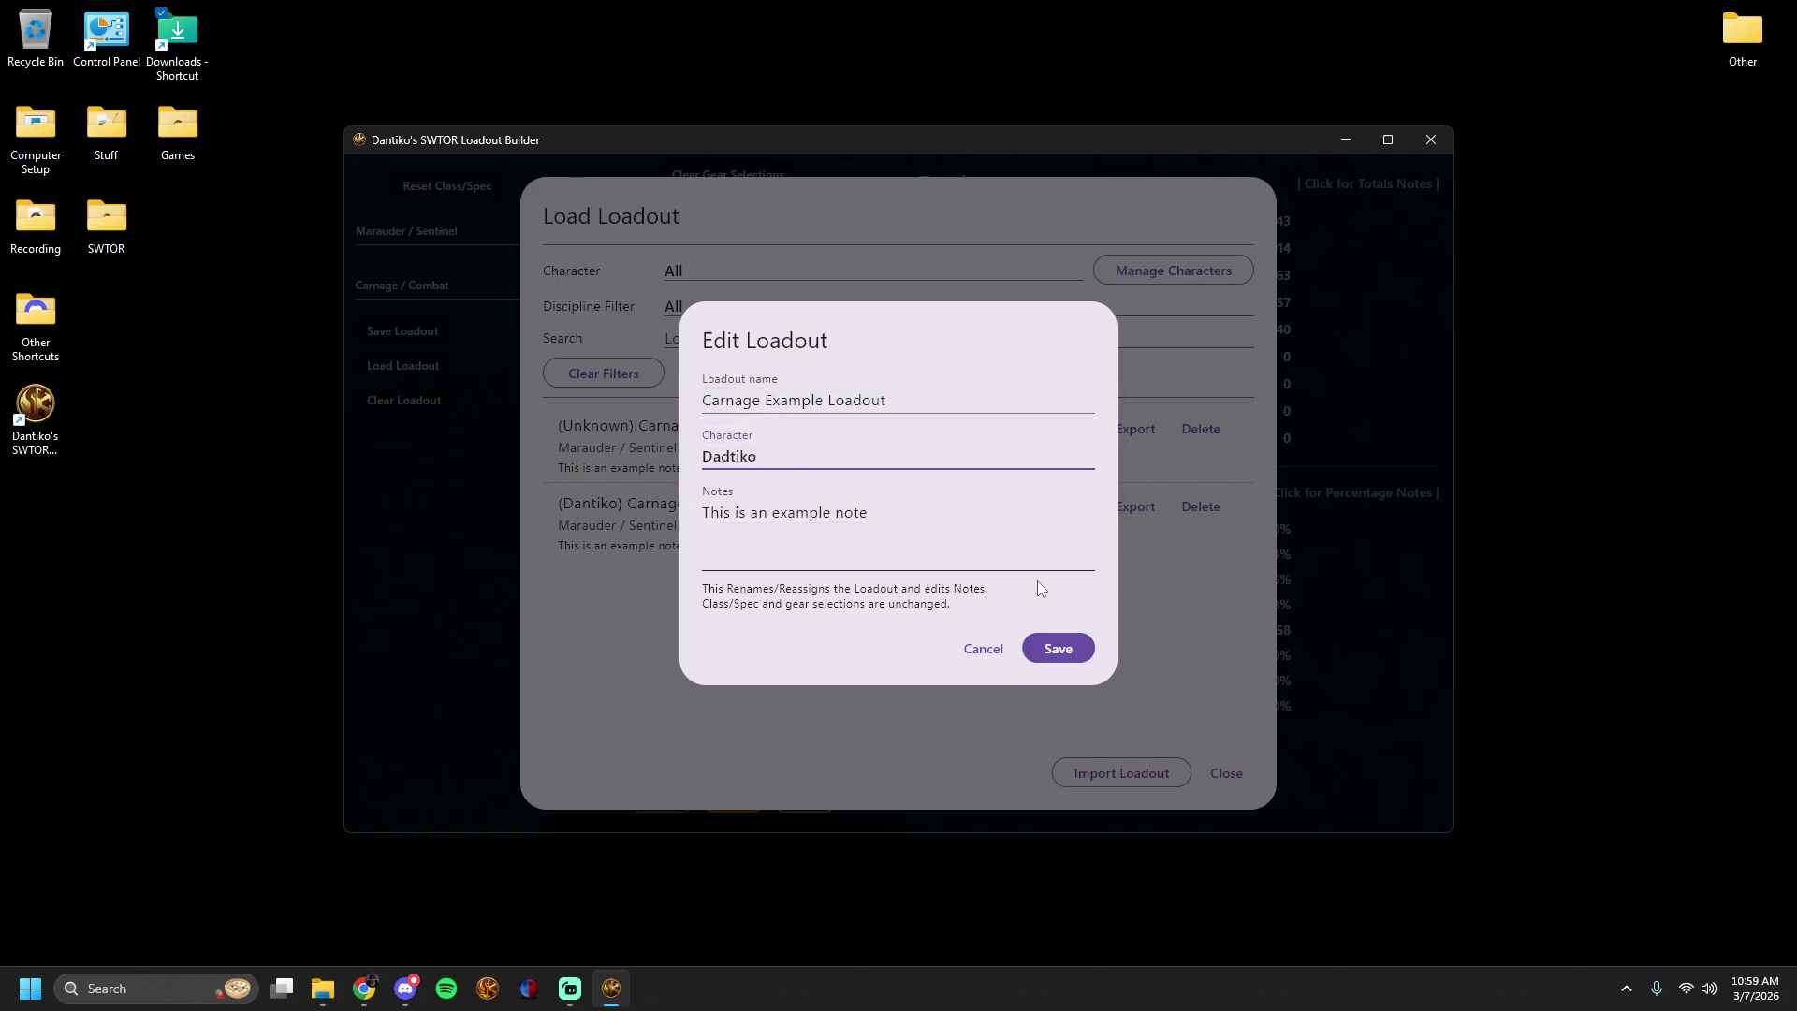
click(1076, 643)
Reassign the imported Carnage Example Loadout to the Dantiko character and save.
click(992, 427)
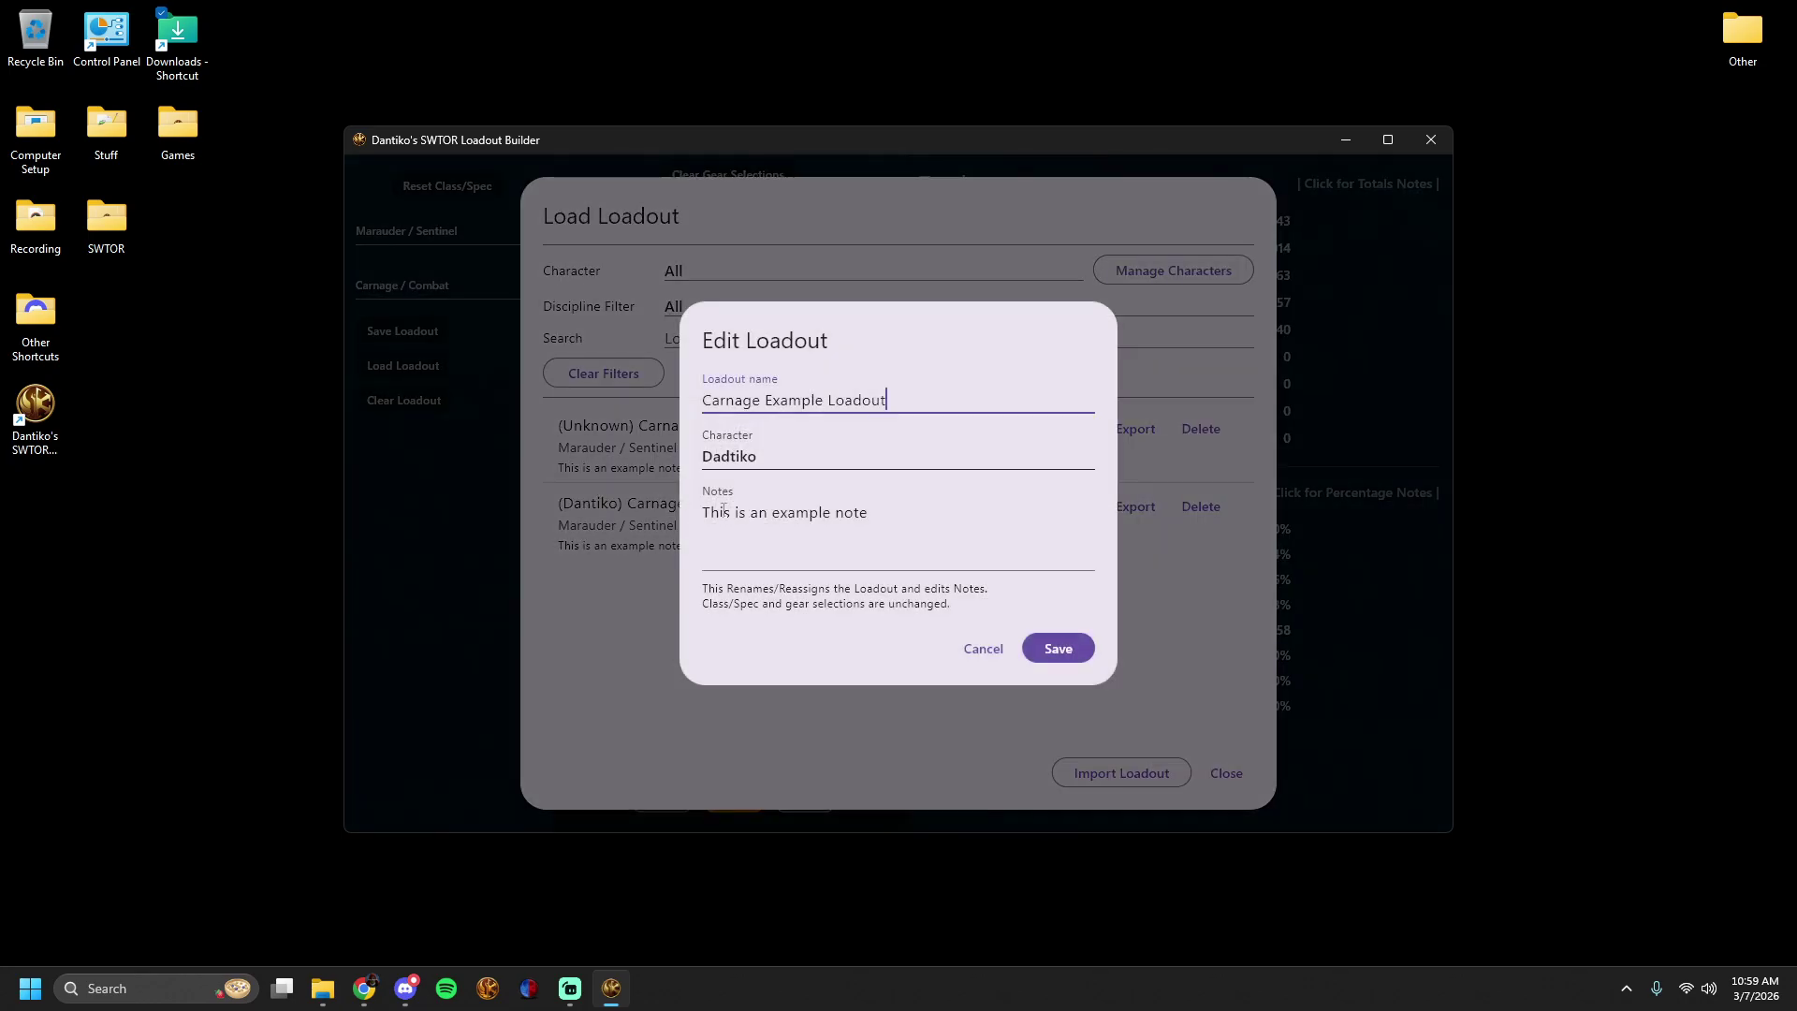
click(784, 463)
click(785, 451)
click(1056, 648)
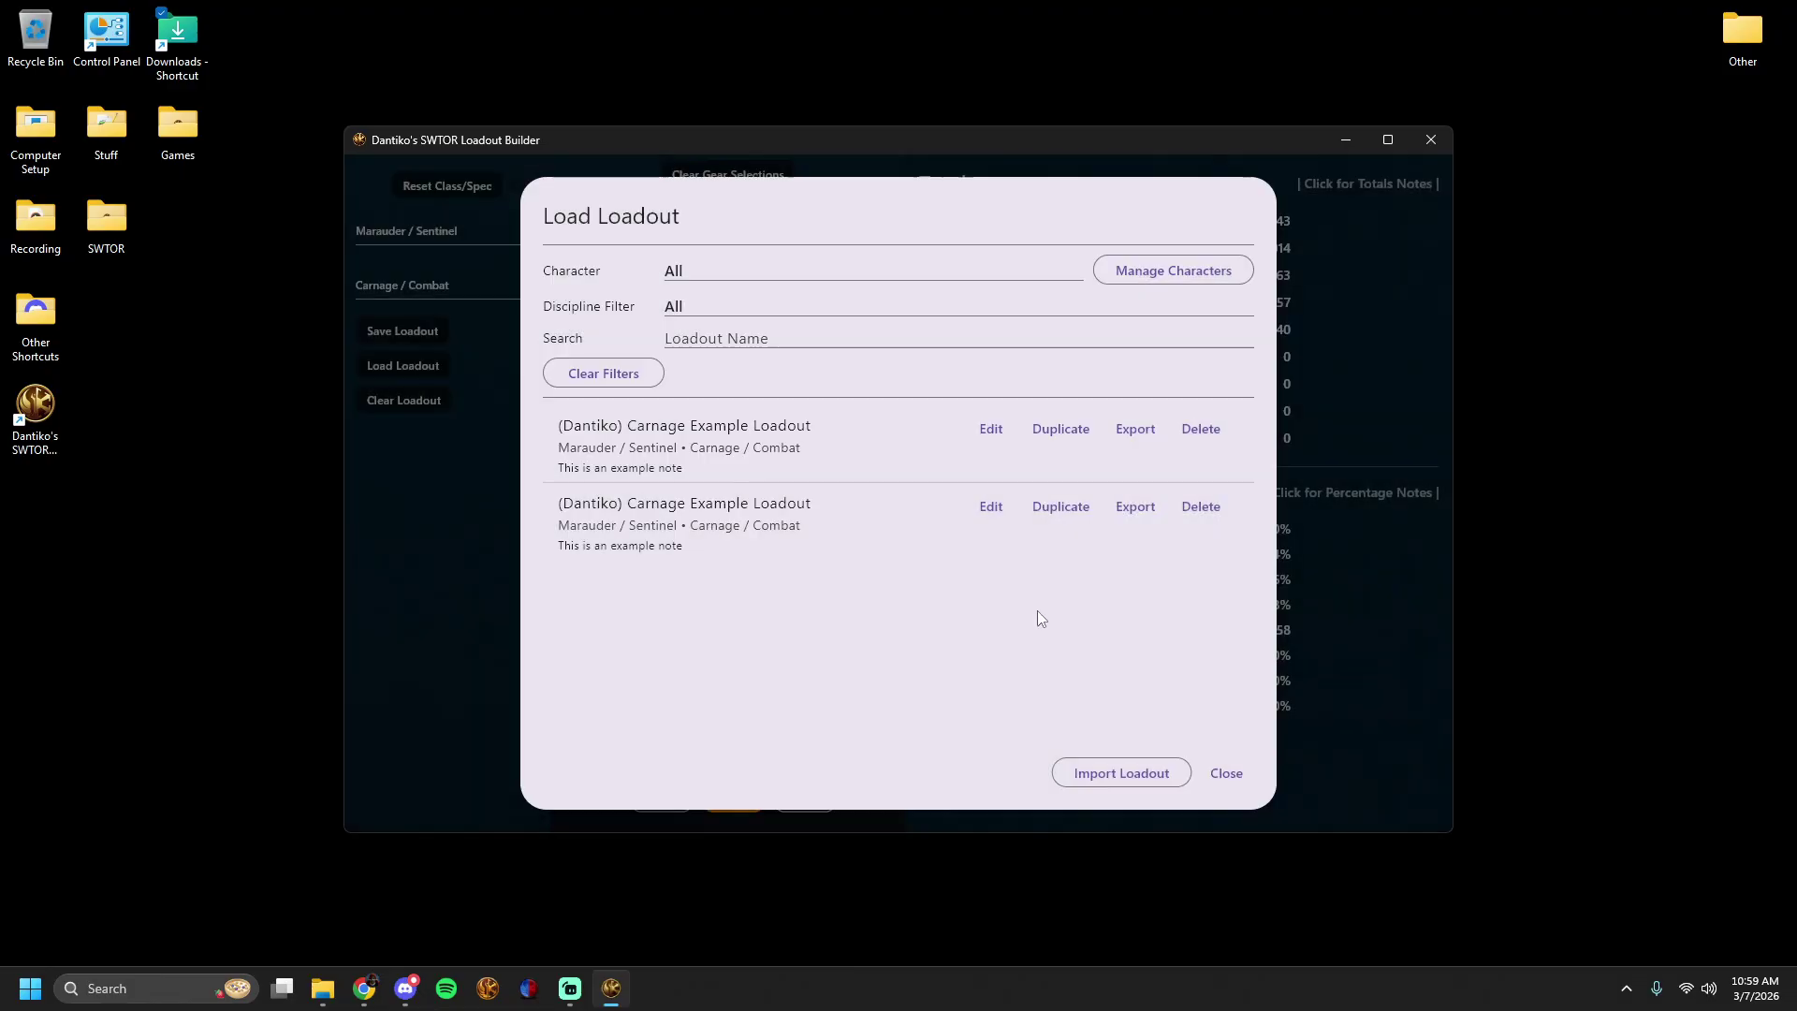
Switch the imported Carnage Example Loadout's character back to Dadtiko and save.
click(1009, 428)
click(762, 464)
click(762, 468)
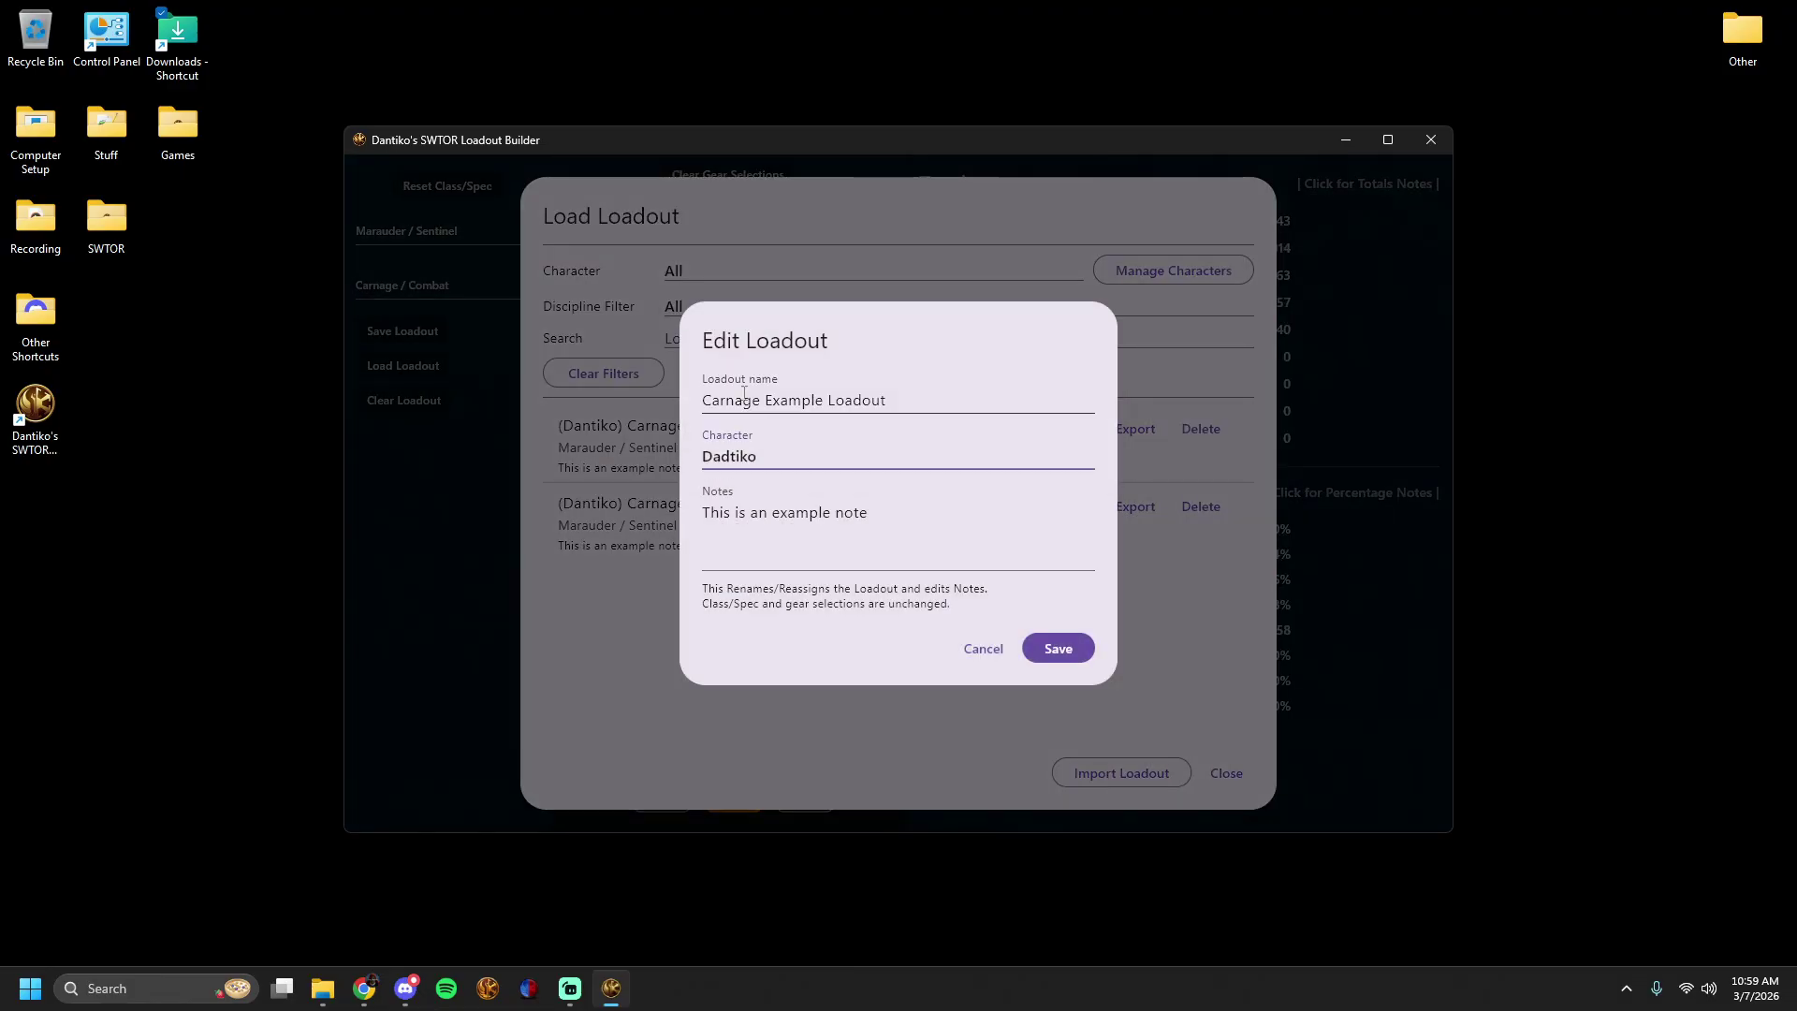
click(1070, 646)
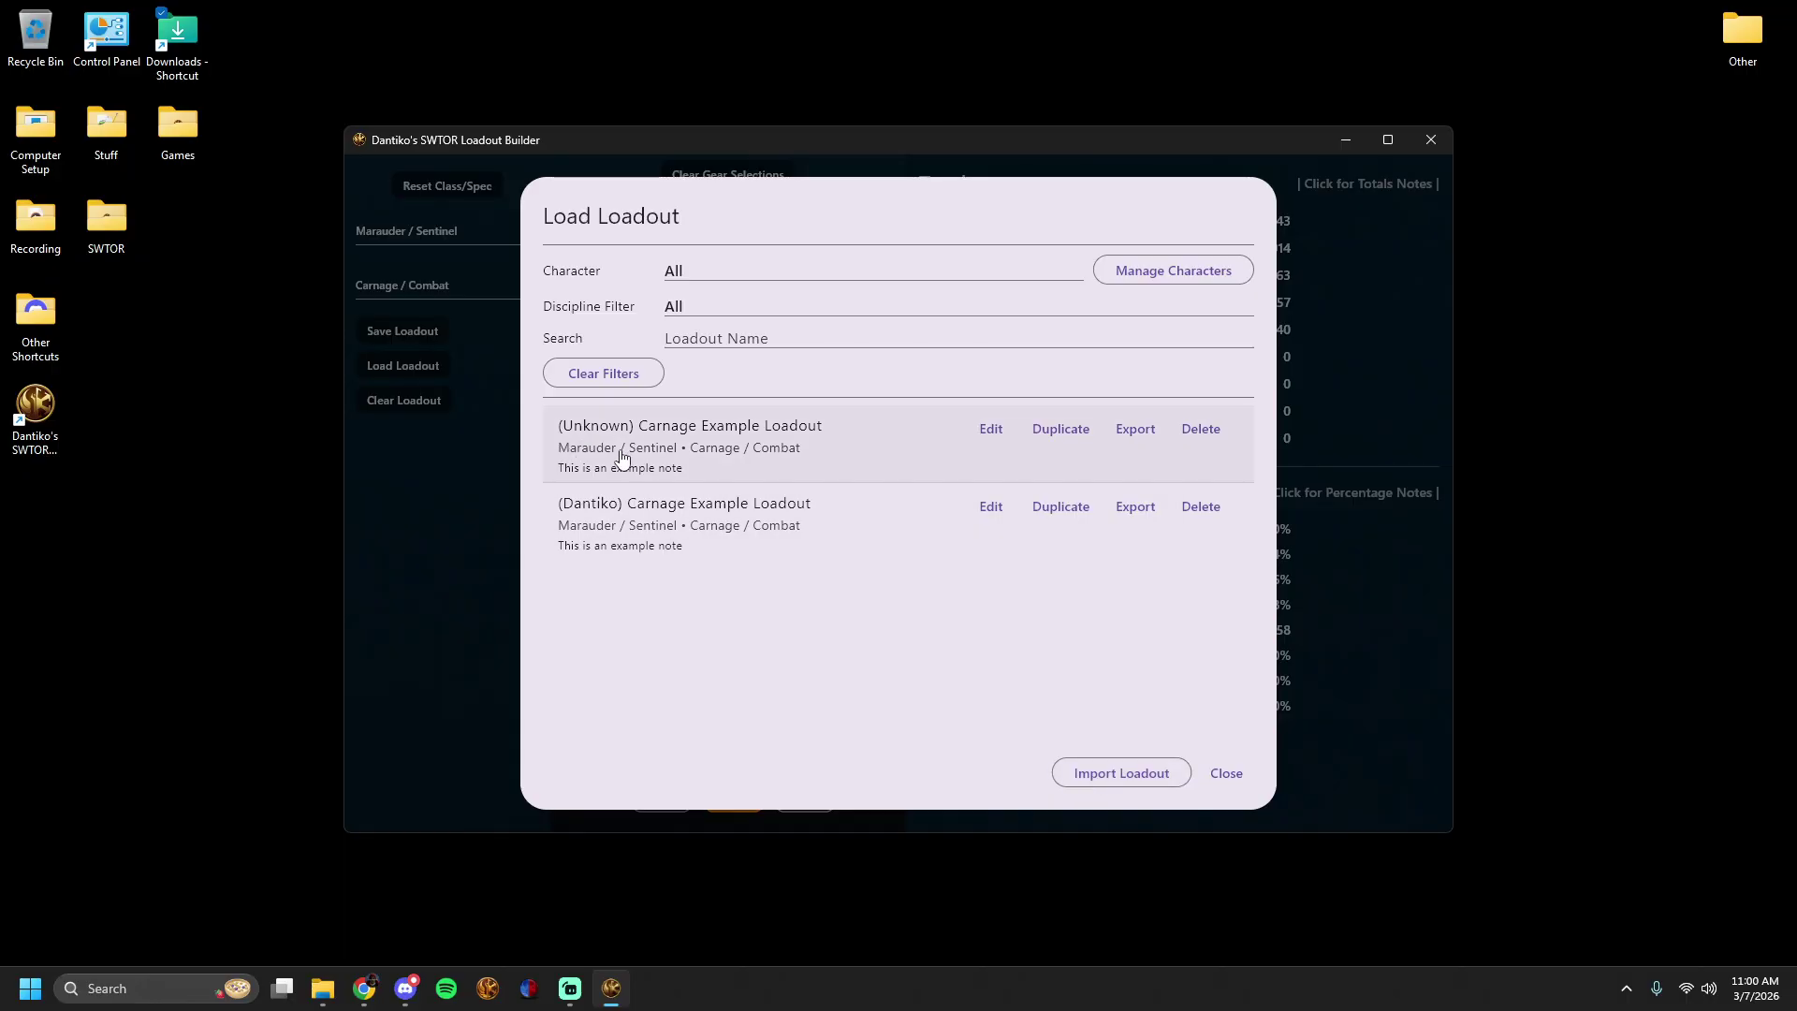
Check the imported loadout's edit options, try Dantiko as its character, and cancel the edit.
click(985, 429)
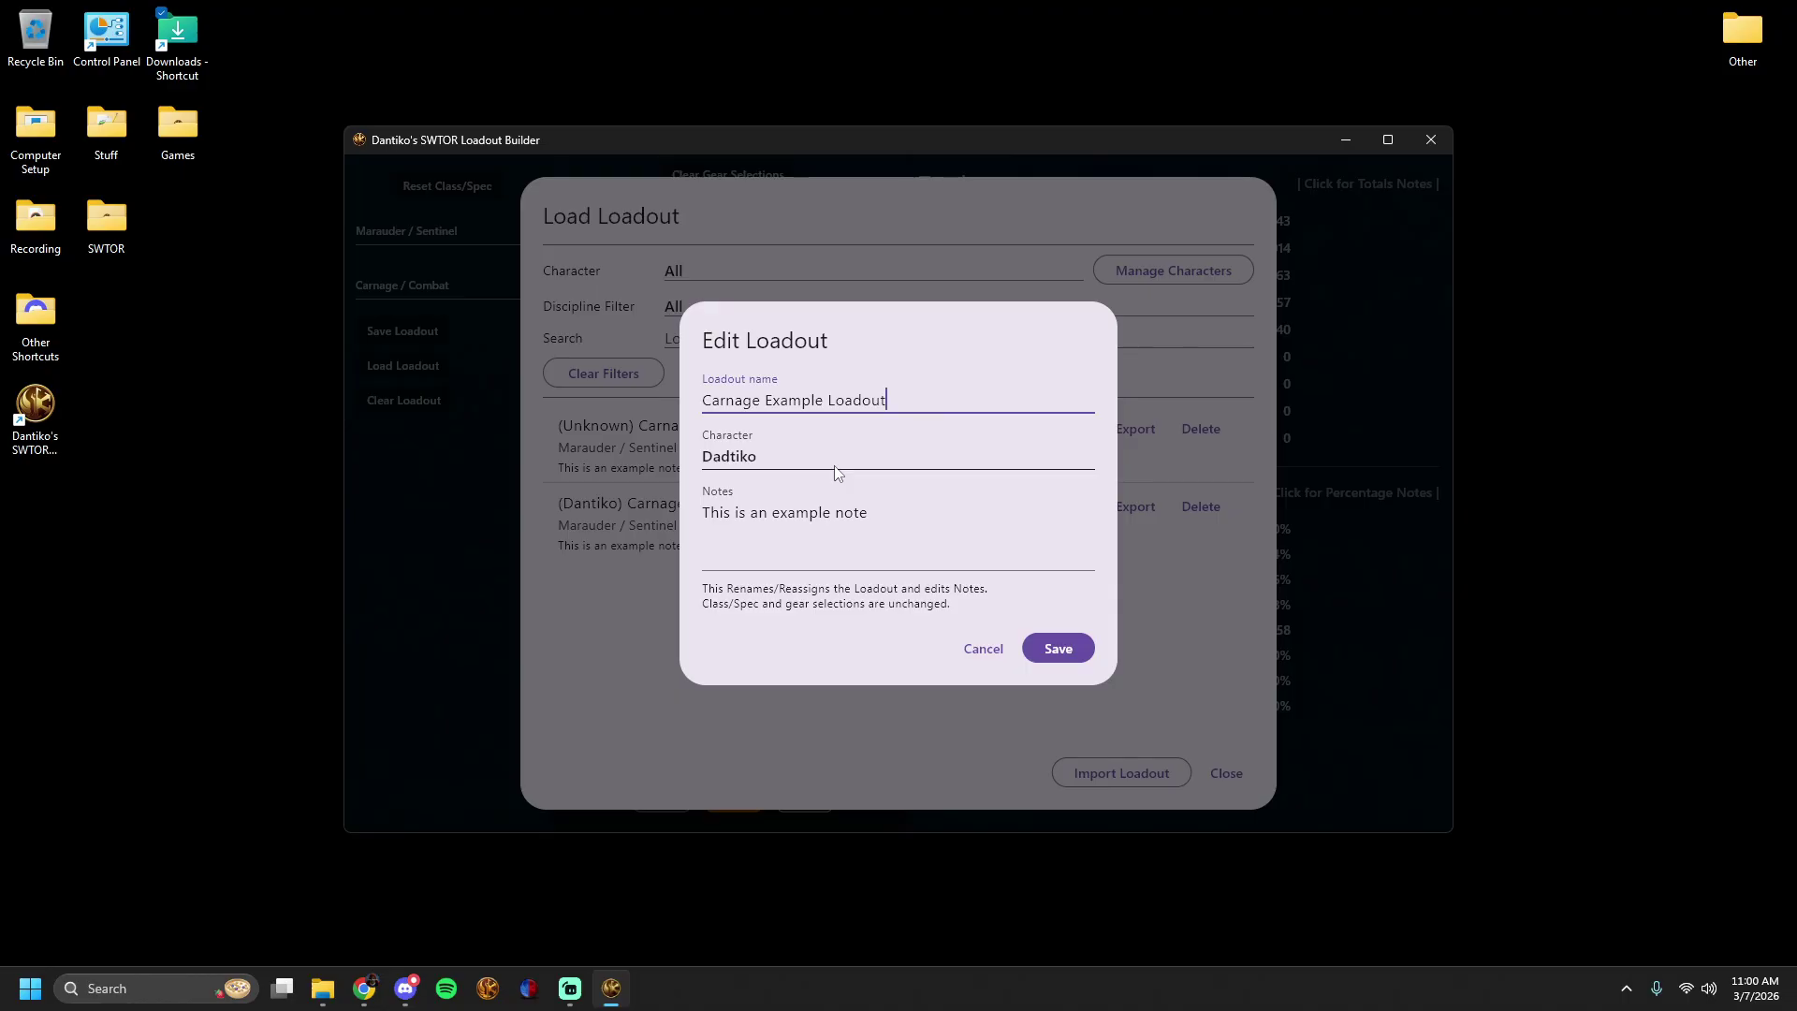
click(985, 650)
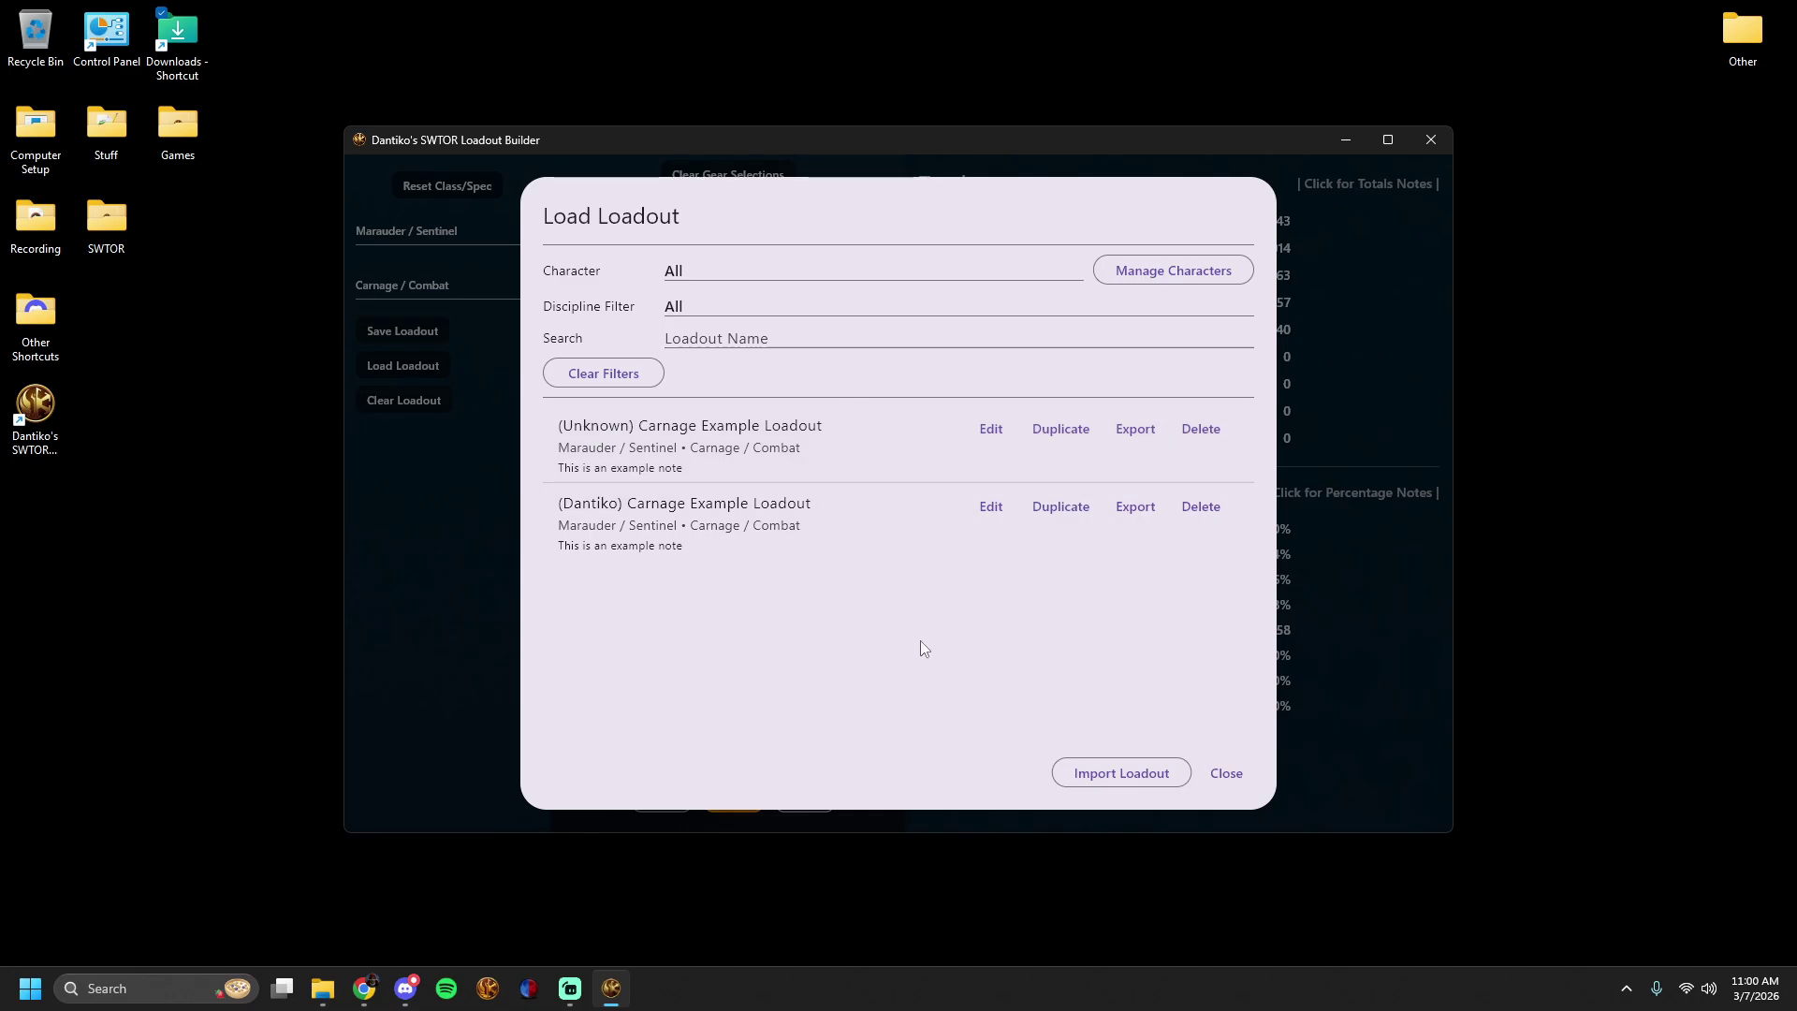
click(990, 429)
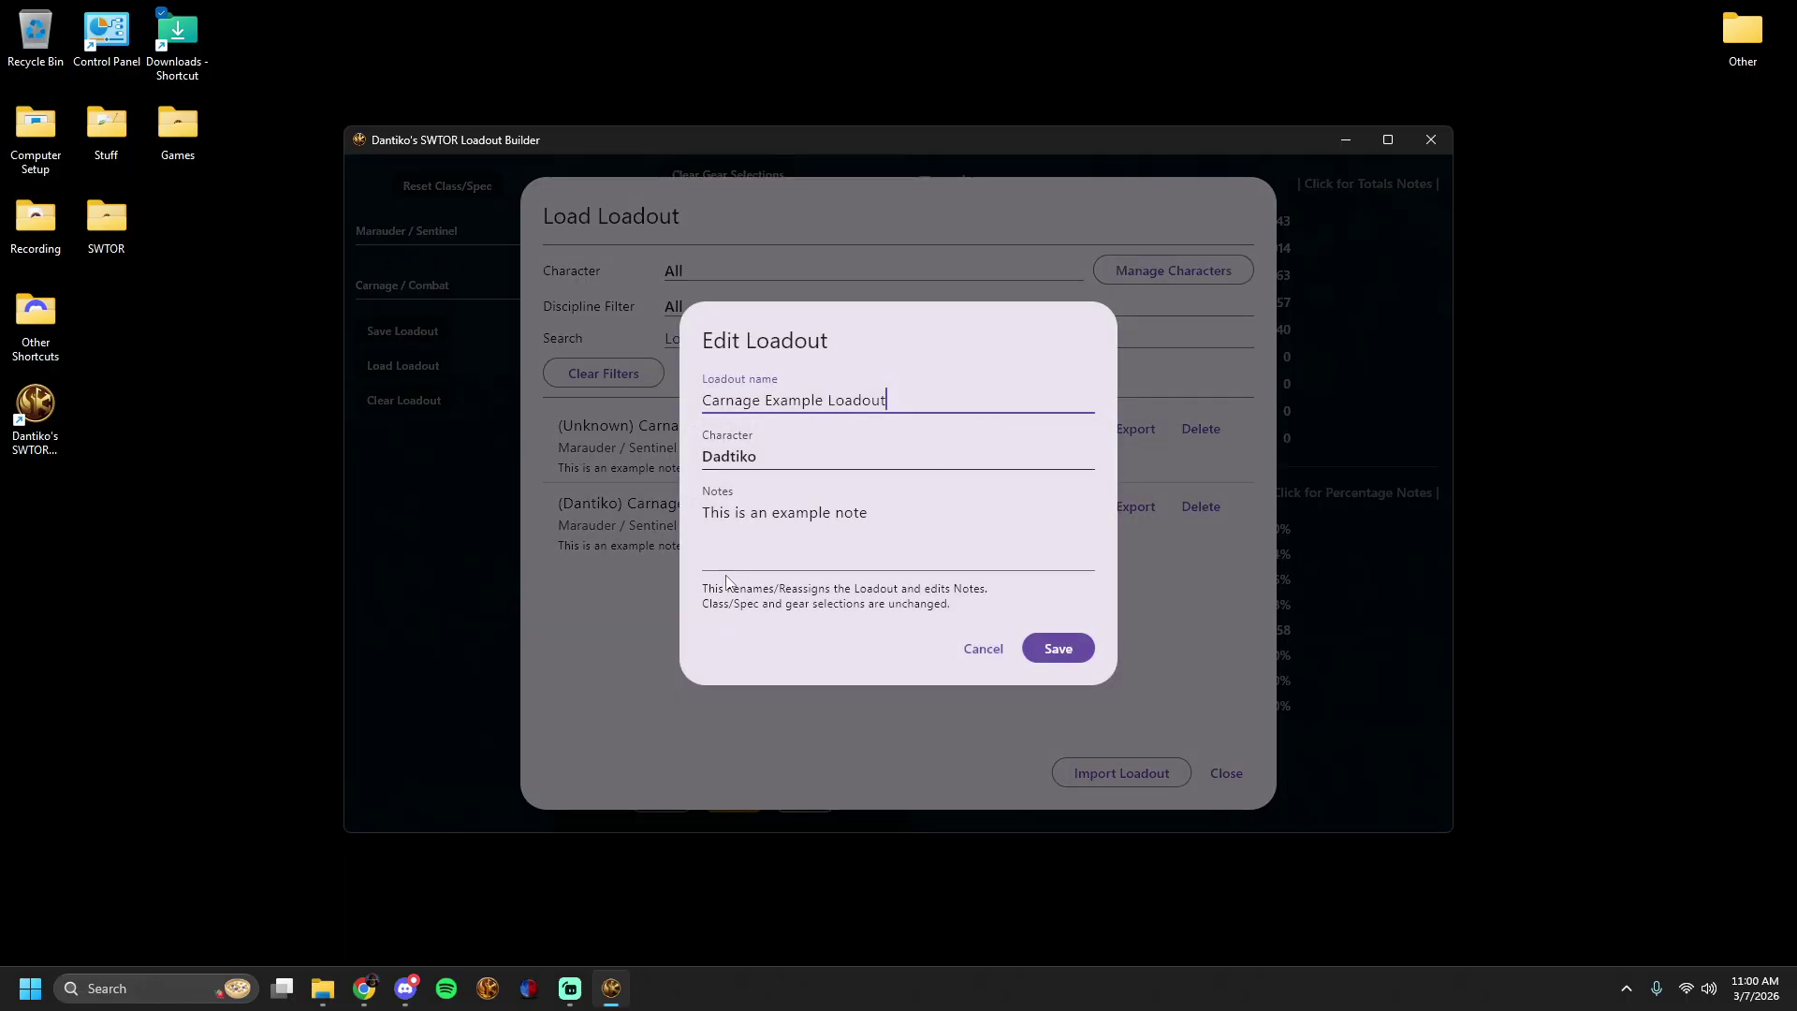
click(732, 463)
click(771, 496)
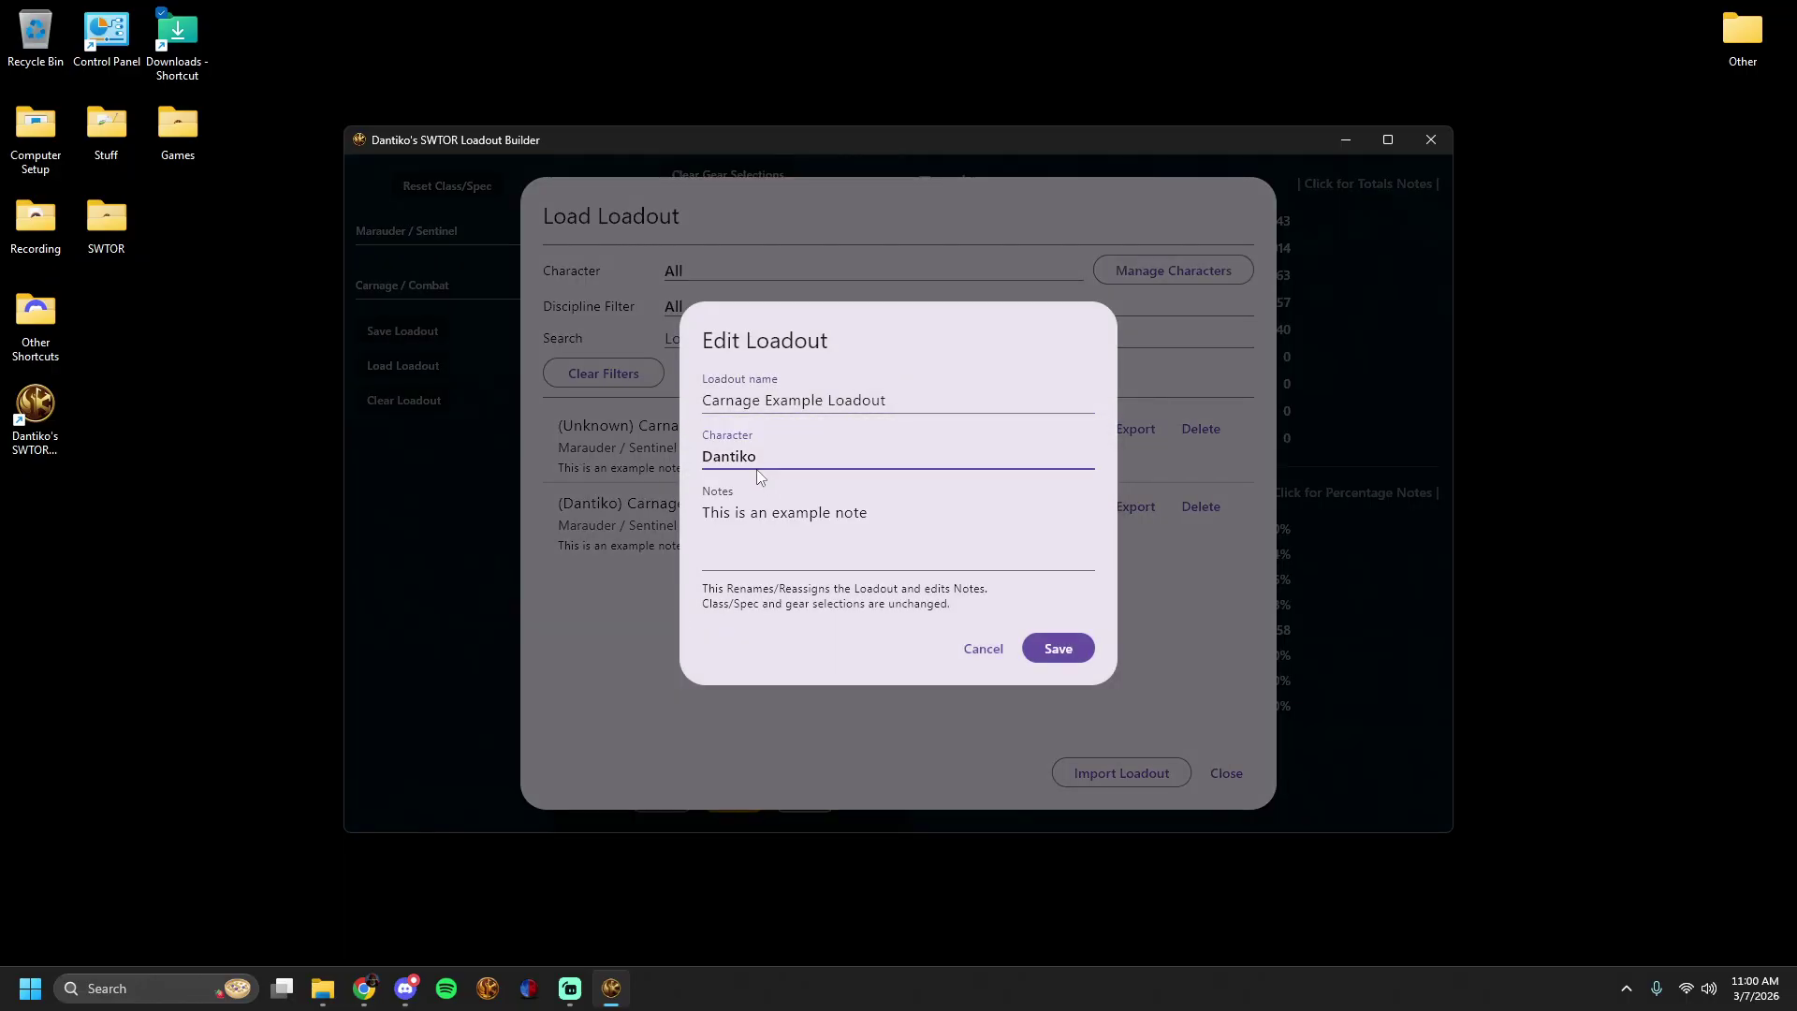
click(976, 647)
Check the rename option for Dadtiko in character management, cancel it, and review the character list again.
click(1152, 277)
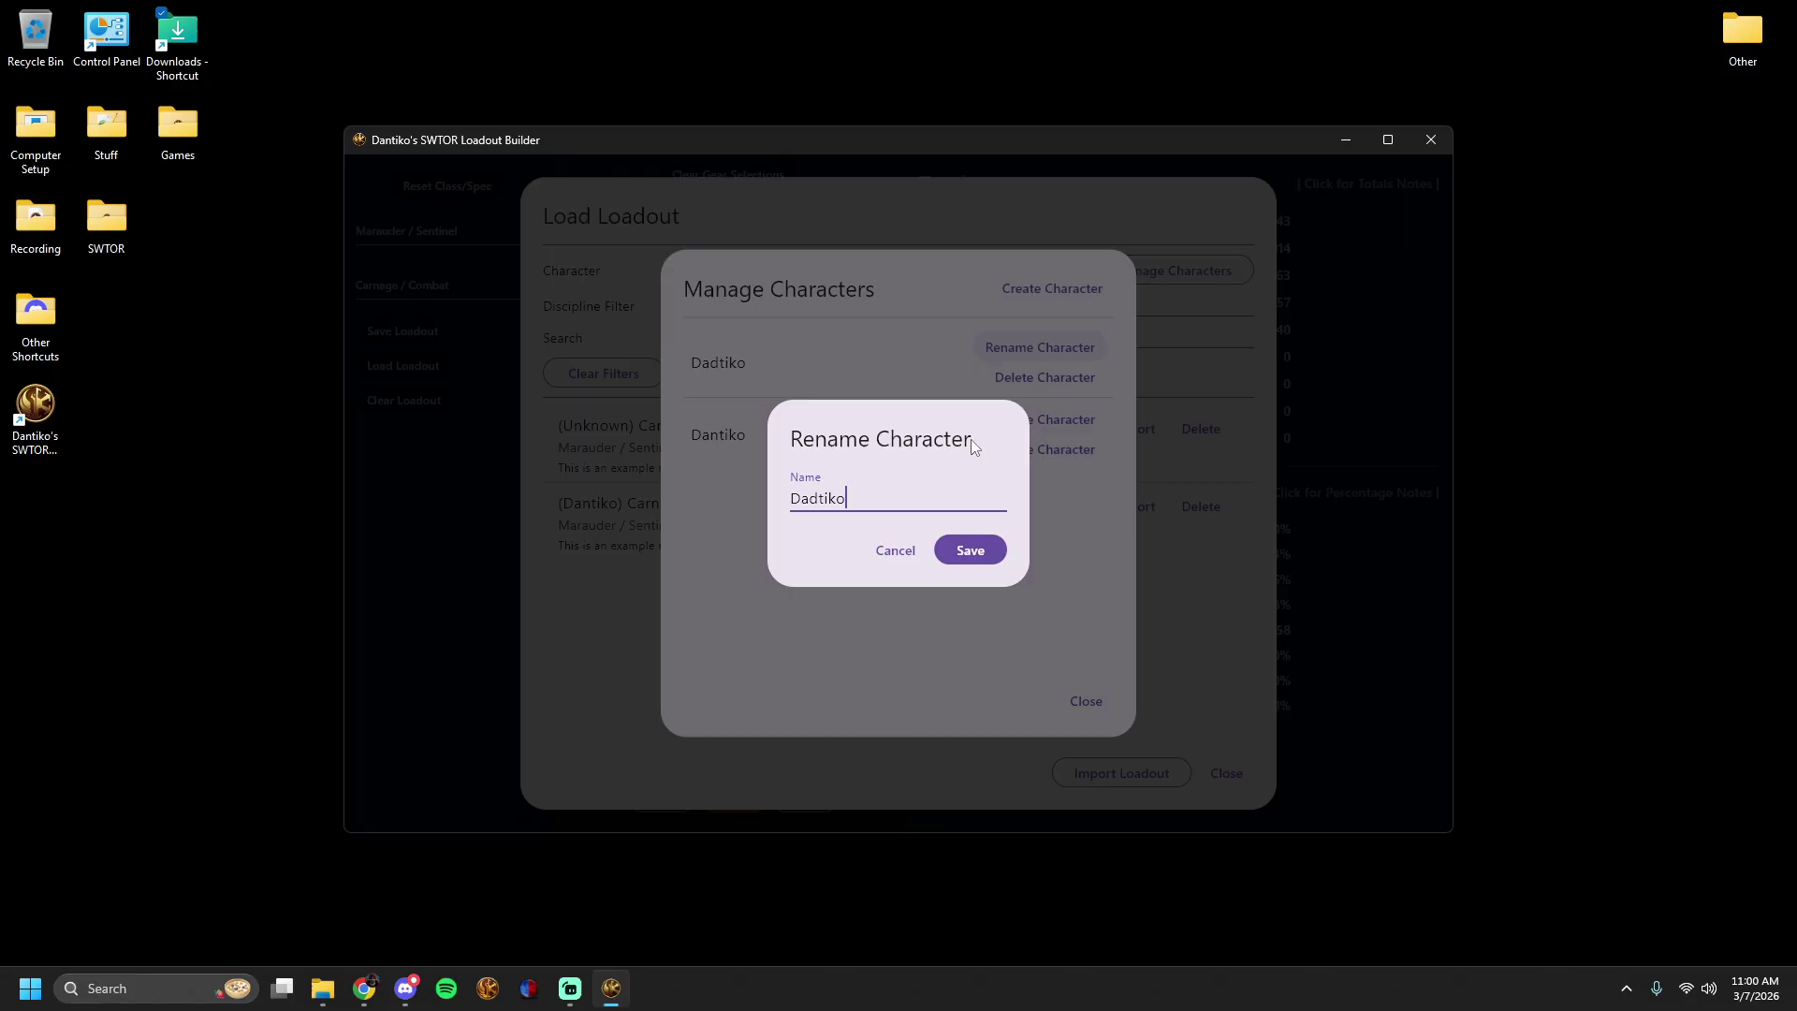
click(899, 550)
click(1076, 702)
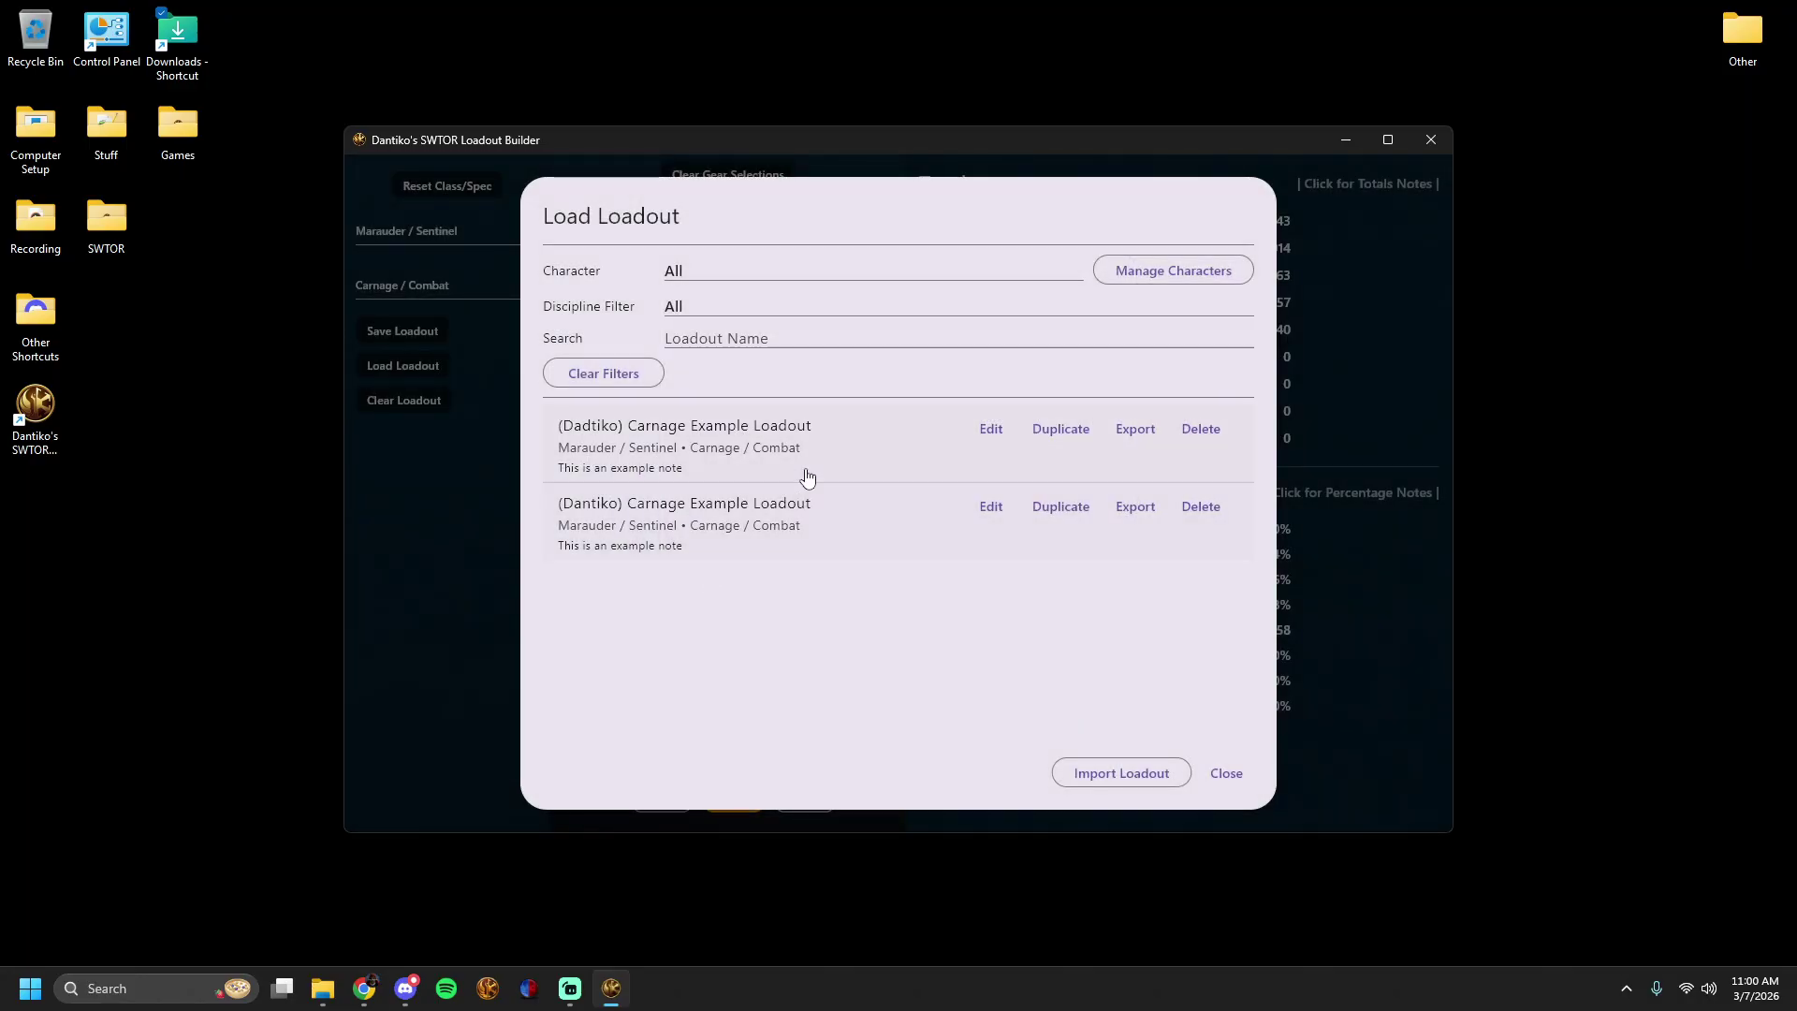
click(1114, 275)
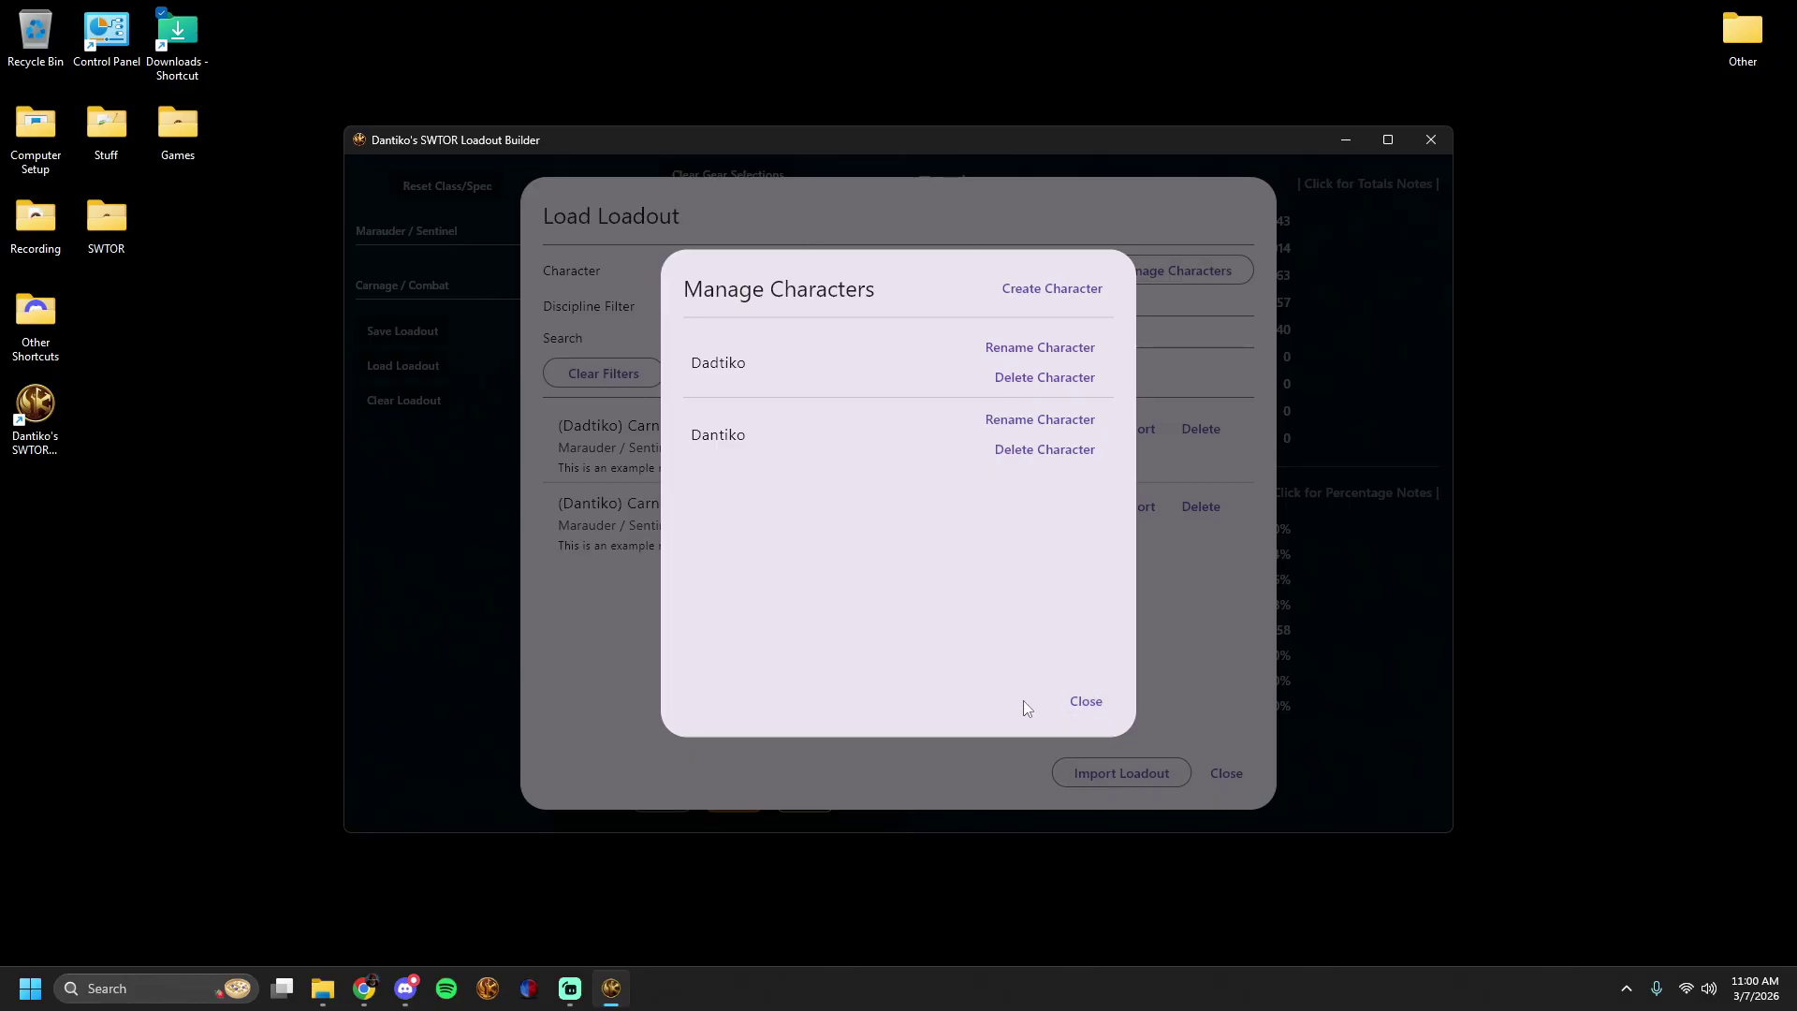
key(Escape)
Edit Dadtiko's Carnage Example Loadout, select Dadtiko again as its character, and save.
click(987, 432)
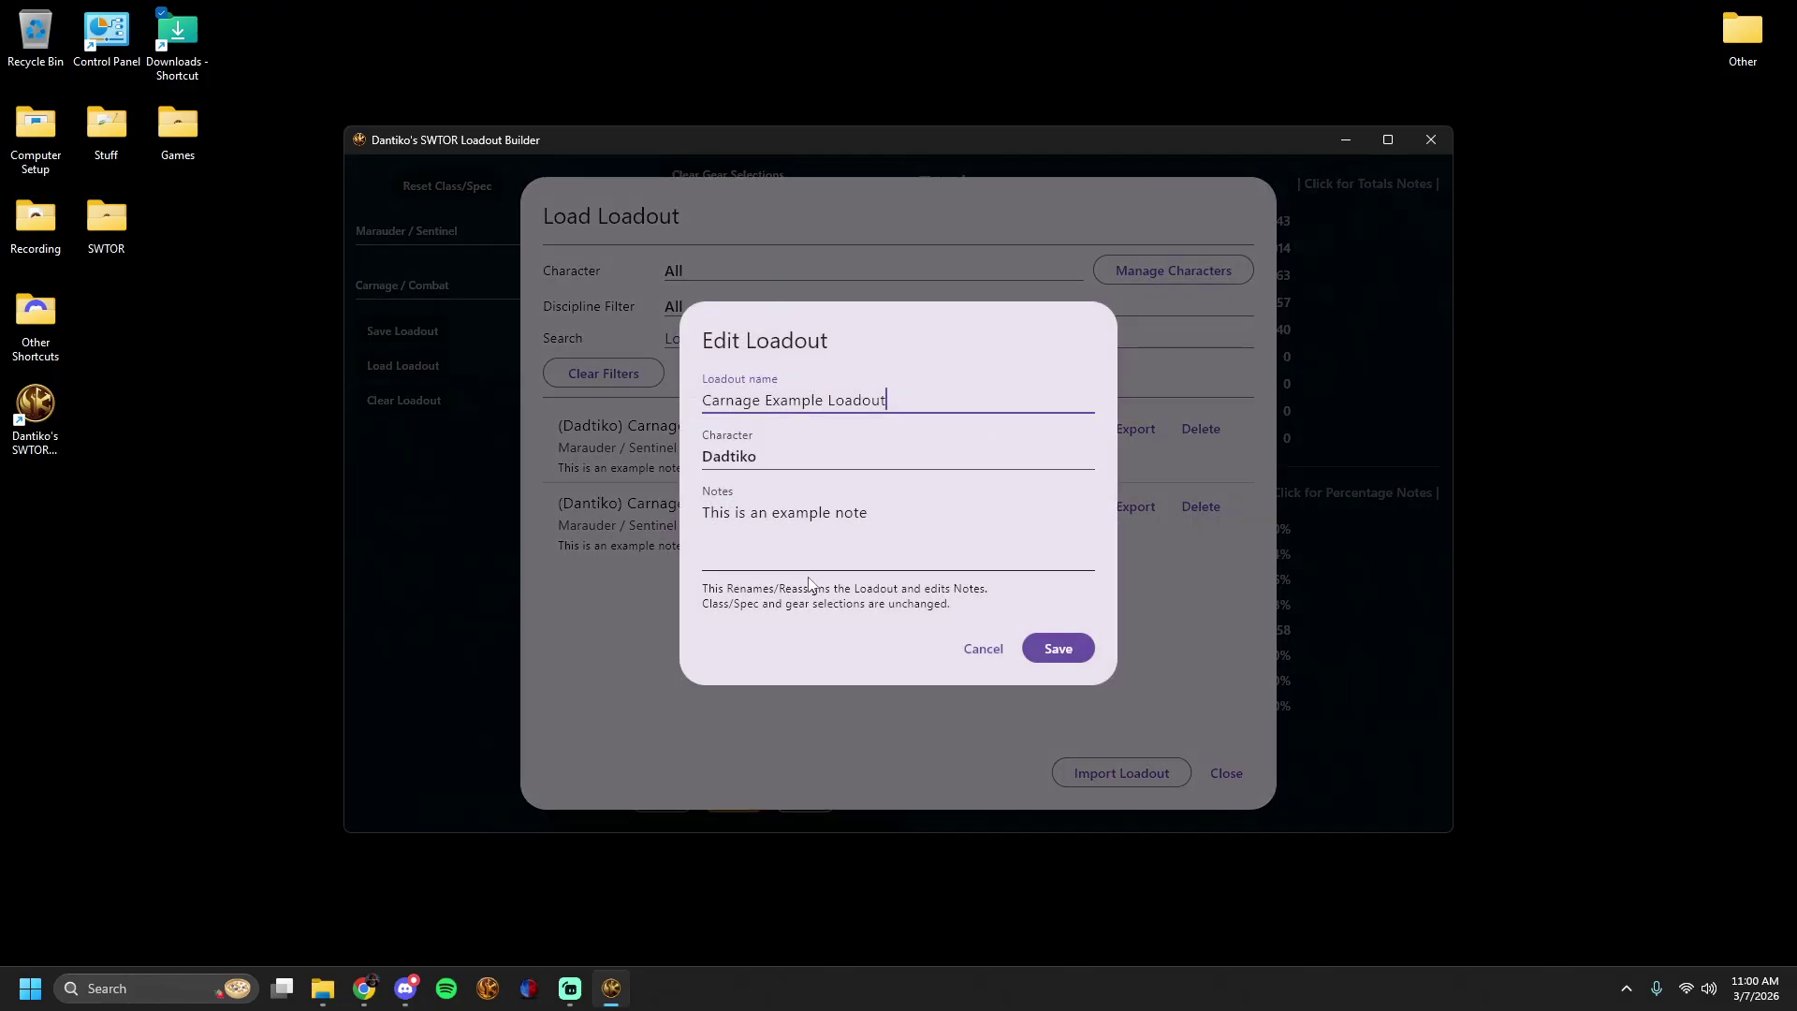
click(761, 464)
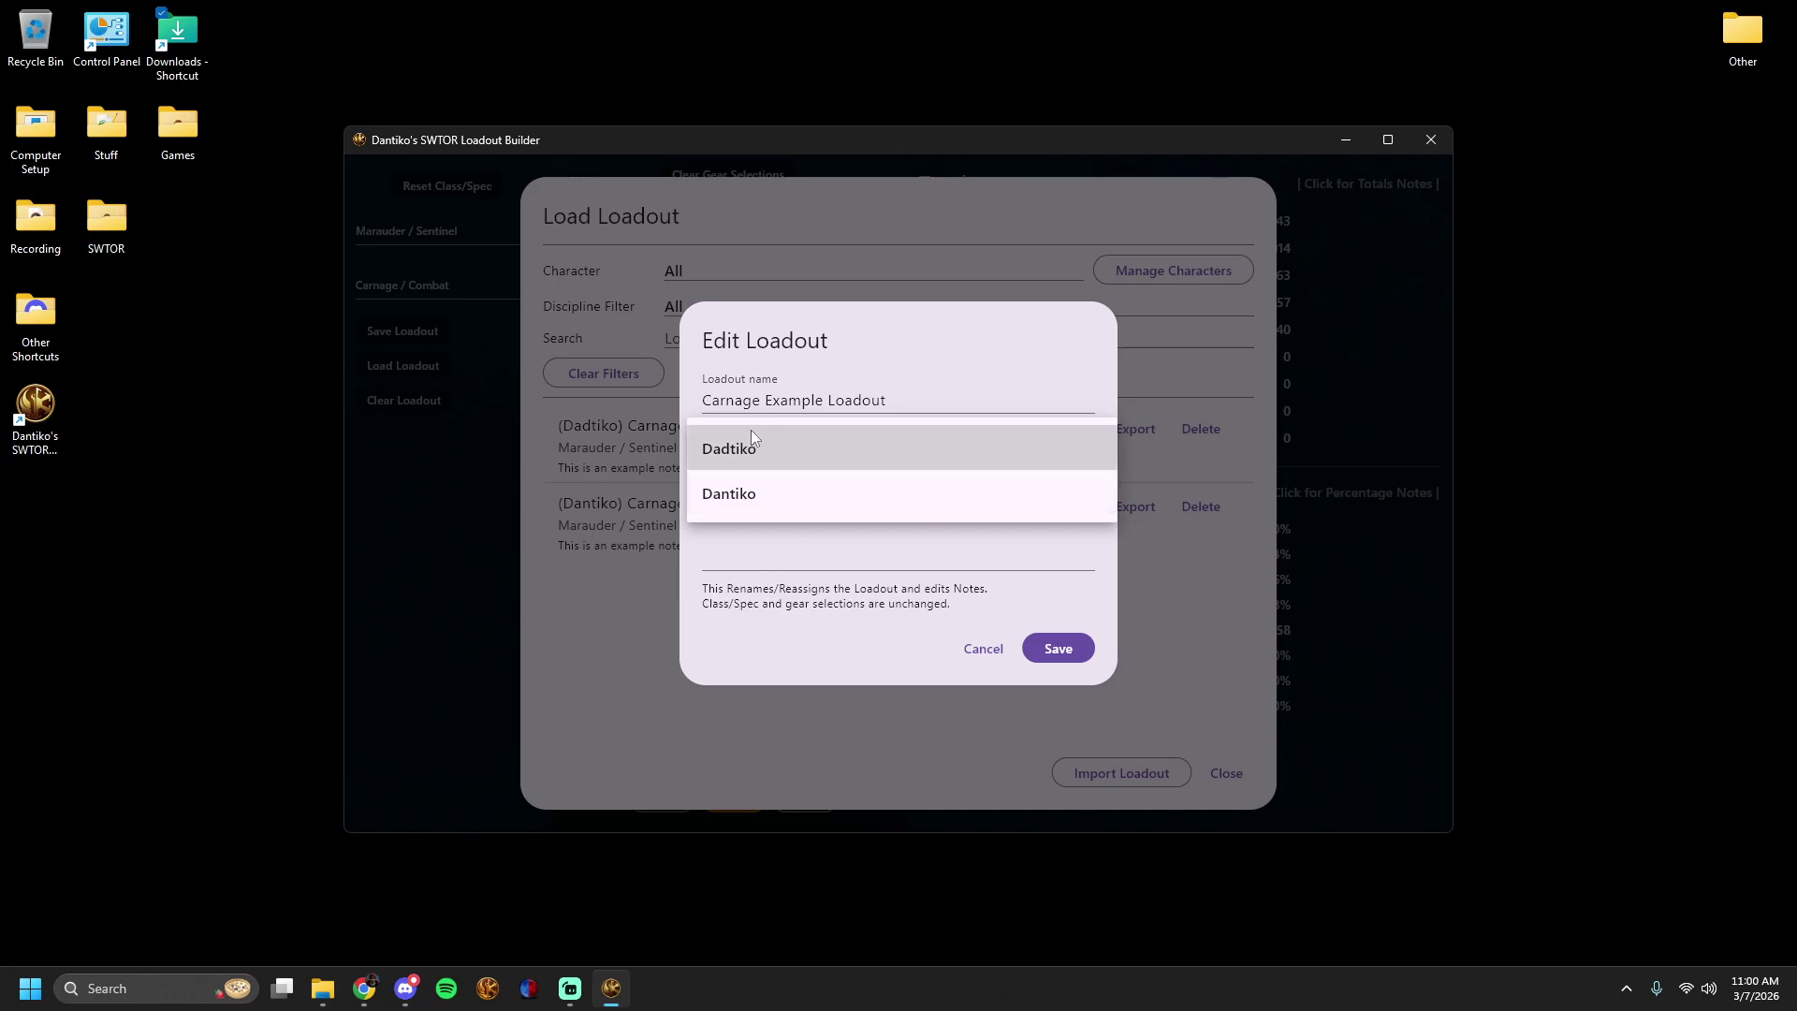
click(755, 453)
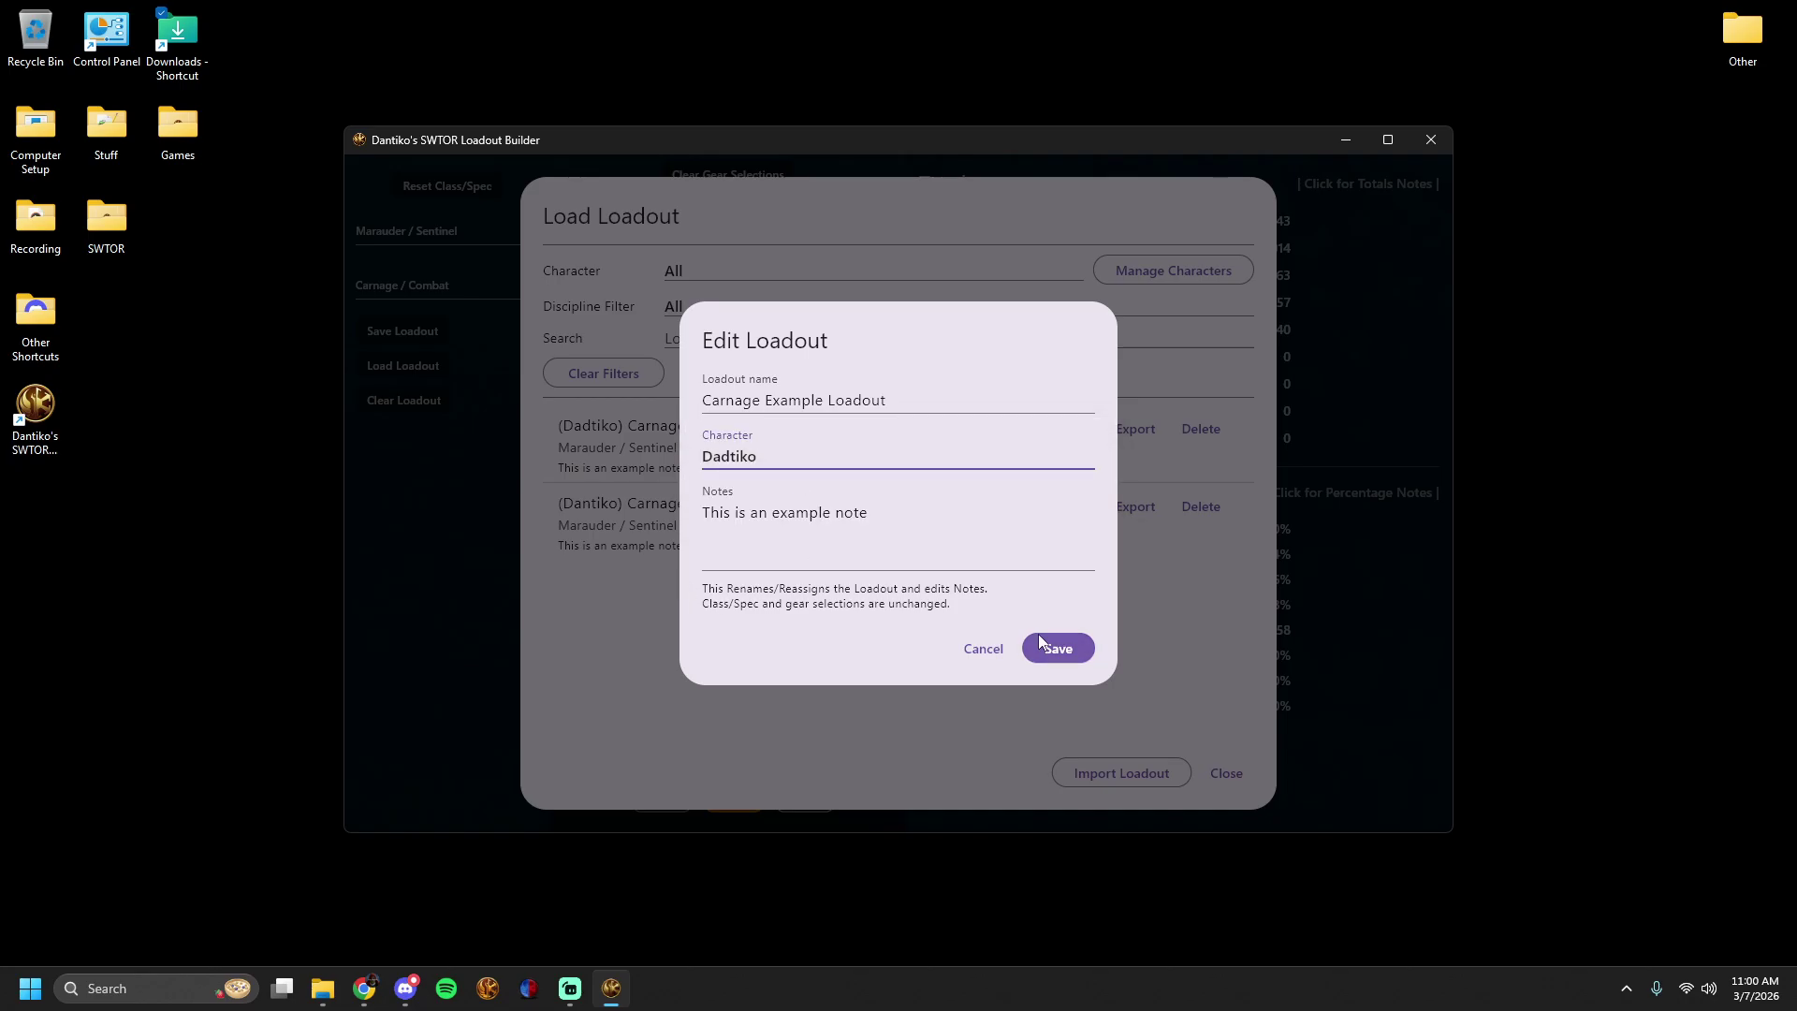
click(1046, 648)
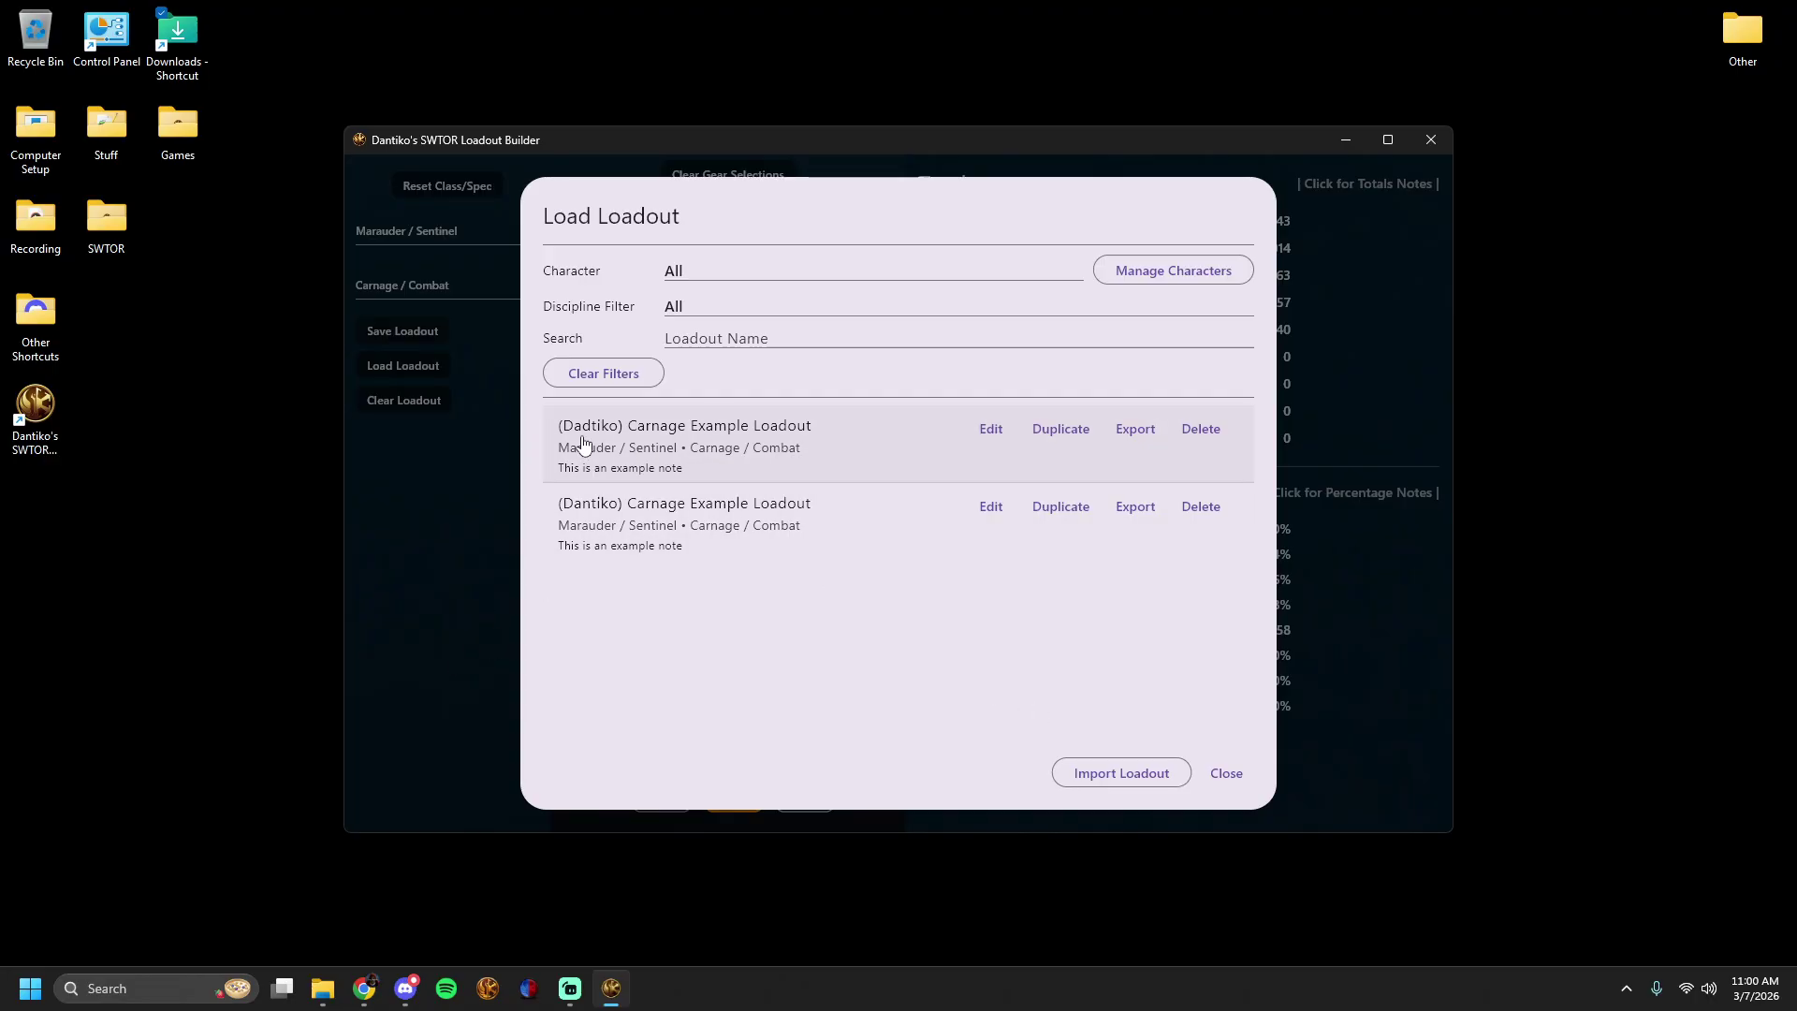
Review the list of managed characters, and close both character management and the loadout list.
click(1192, 264)
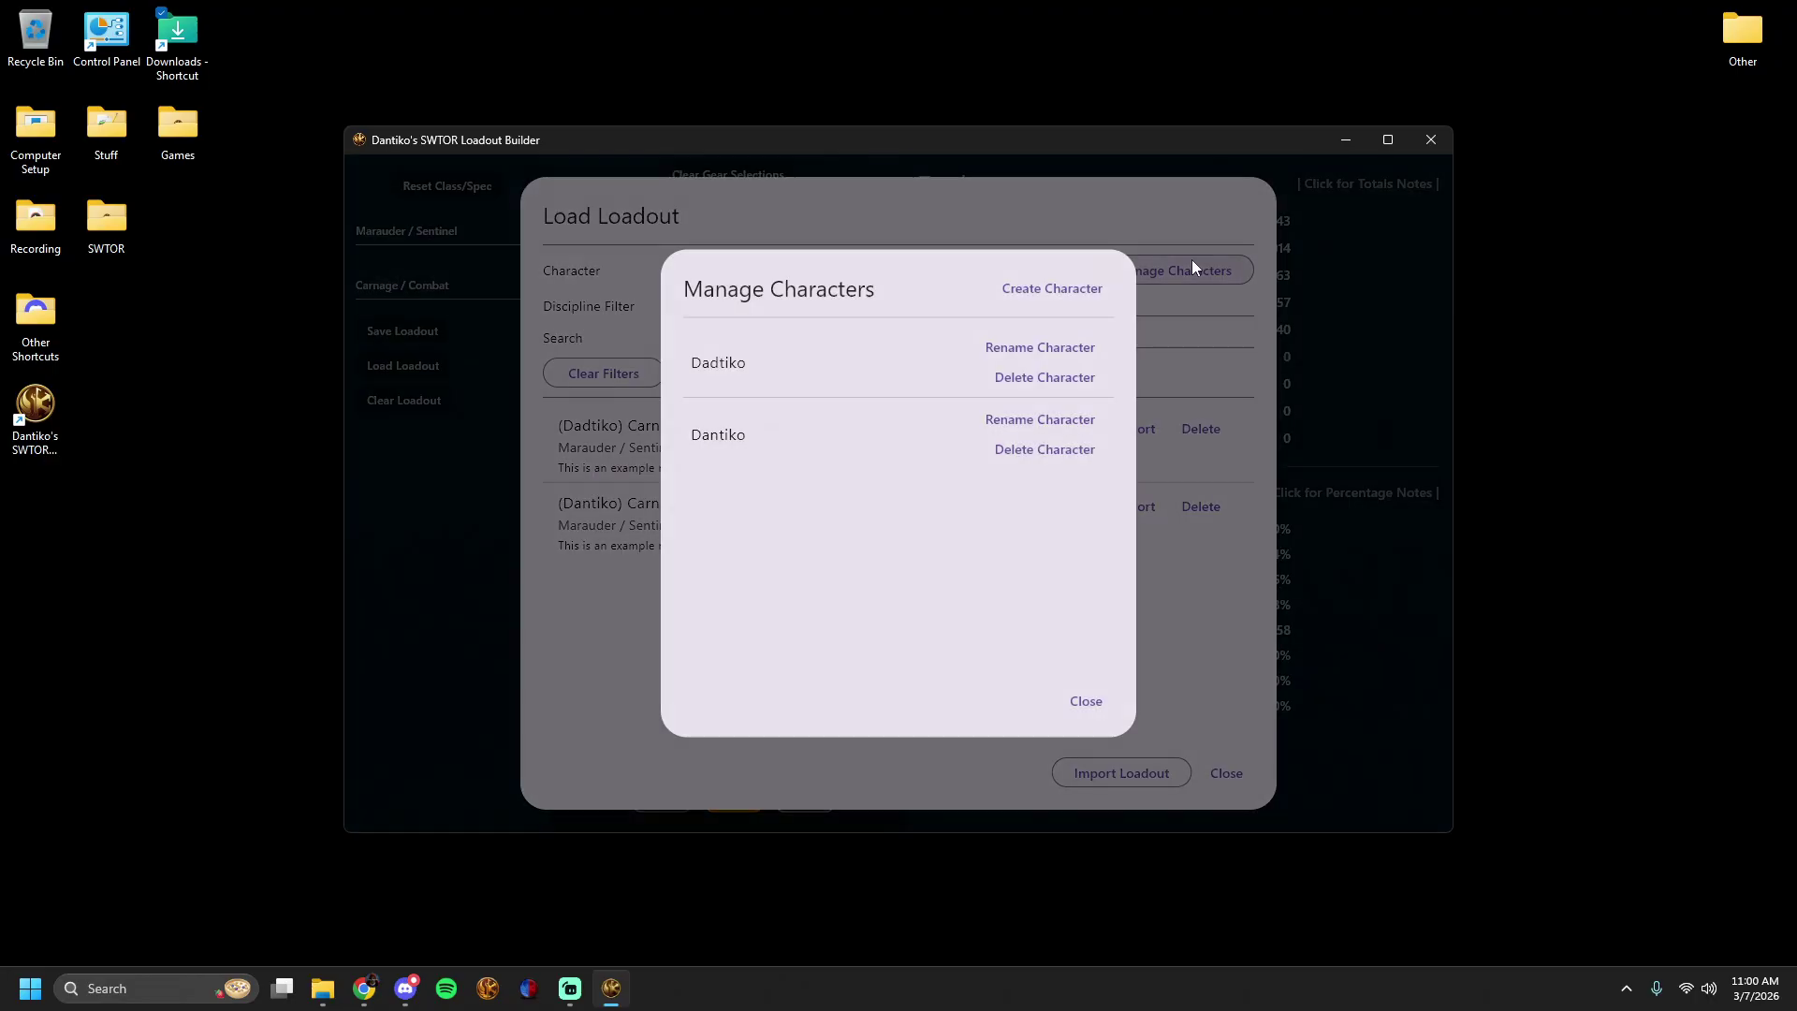
click(1086, 701)
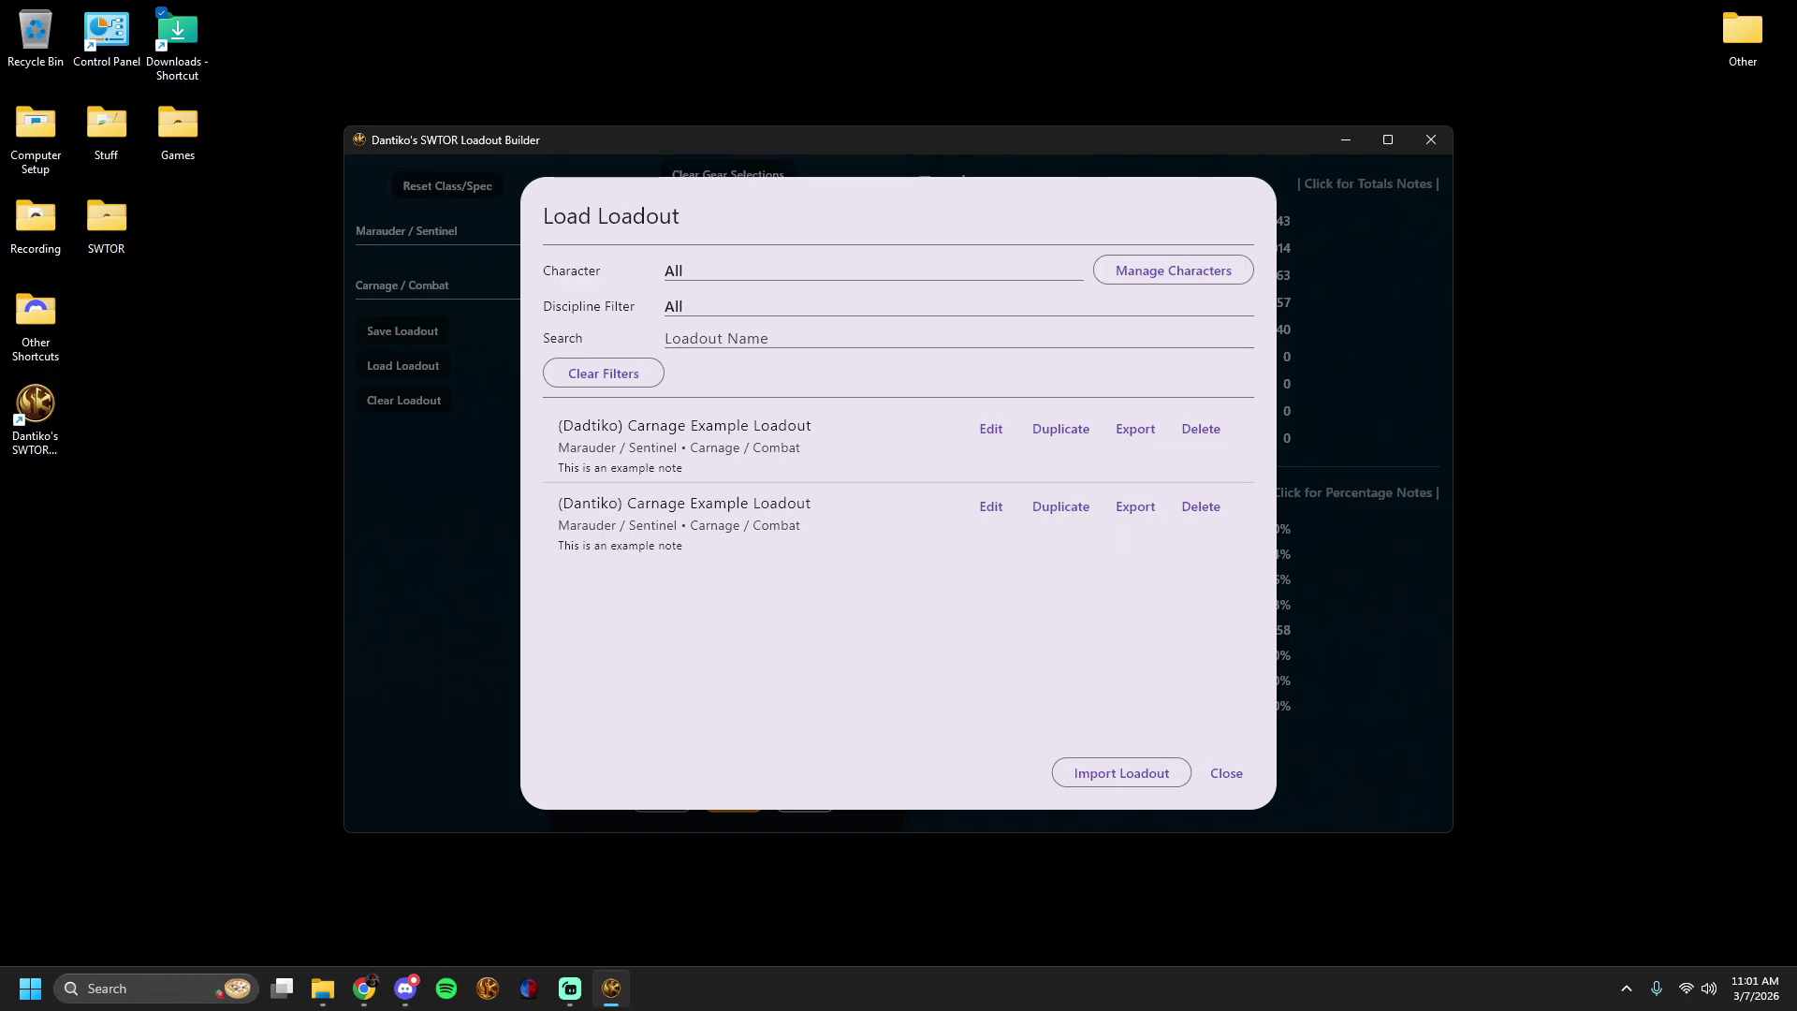
click(1213, 777)
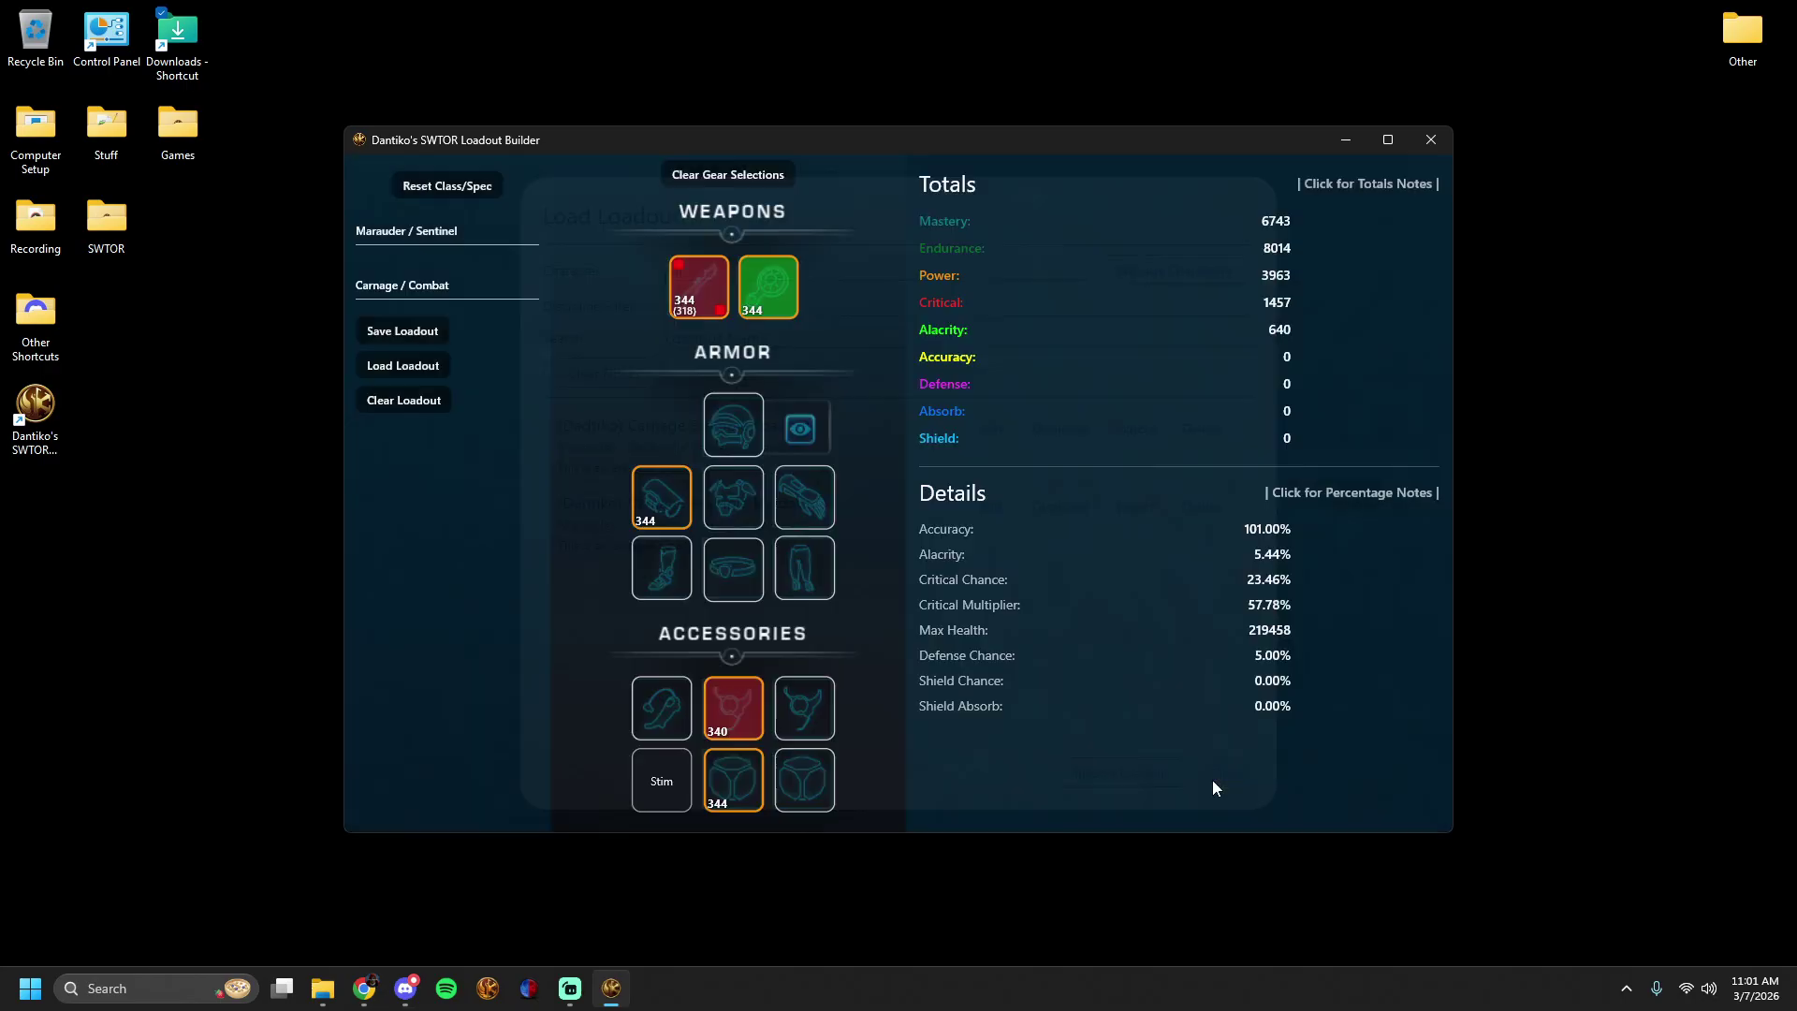